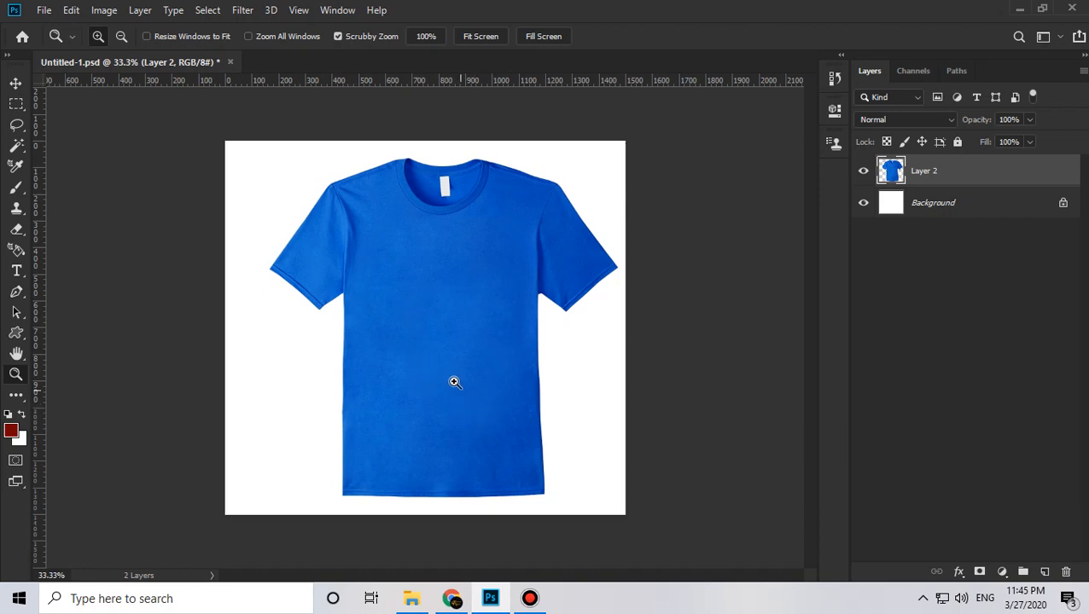
pyautogui.click(530, 601)
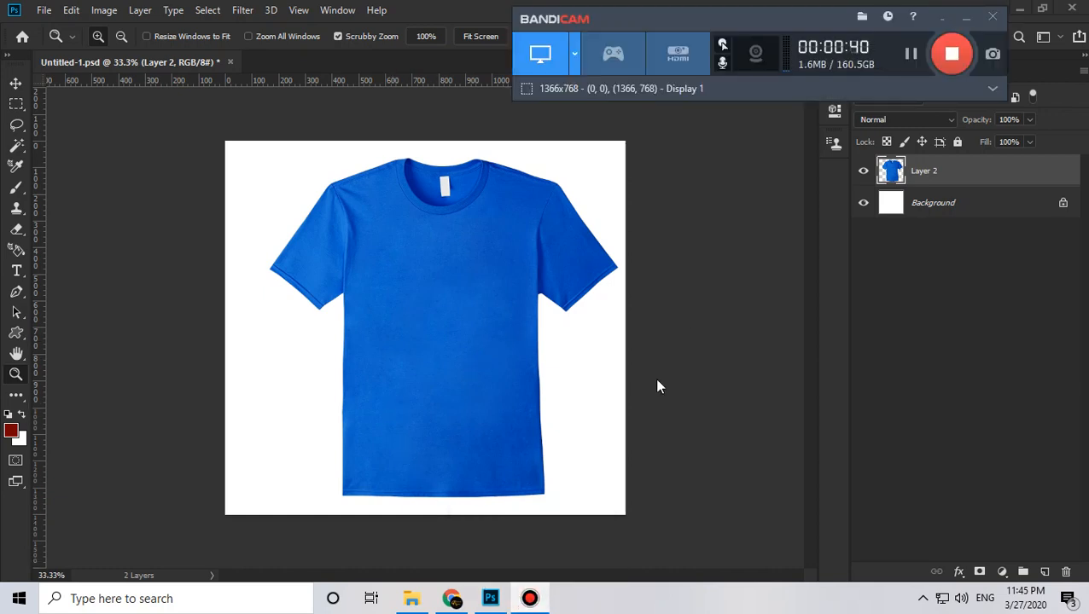
pyautogui.click(965, 17)
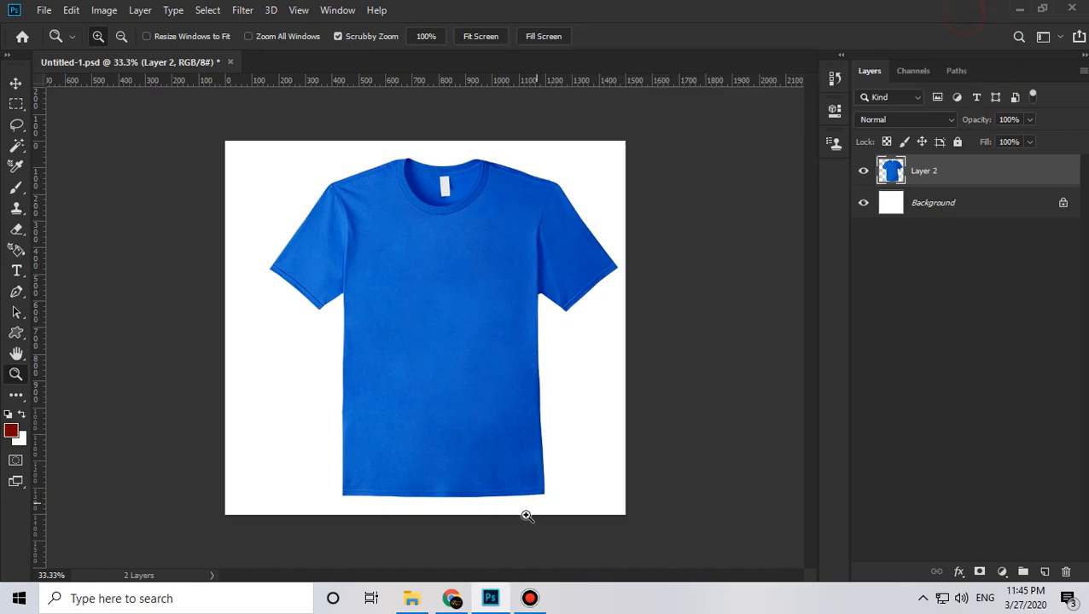
pyautogui.click(530, 600)
pyautogui.click(530, 600)
# - Switch to Chrome and copy the photo of folded coloured T-shirts from the Unsplash T-shirt results
pyautogui.click(452, 599)
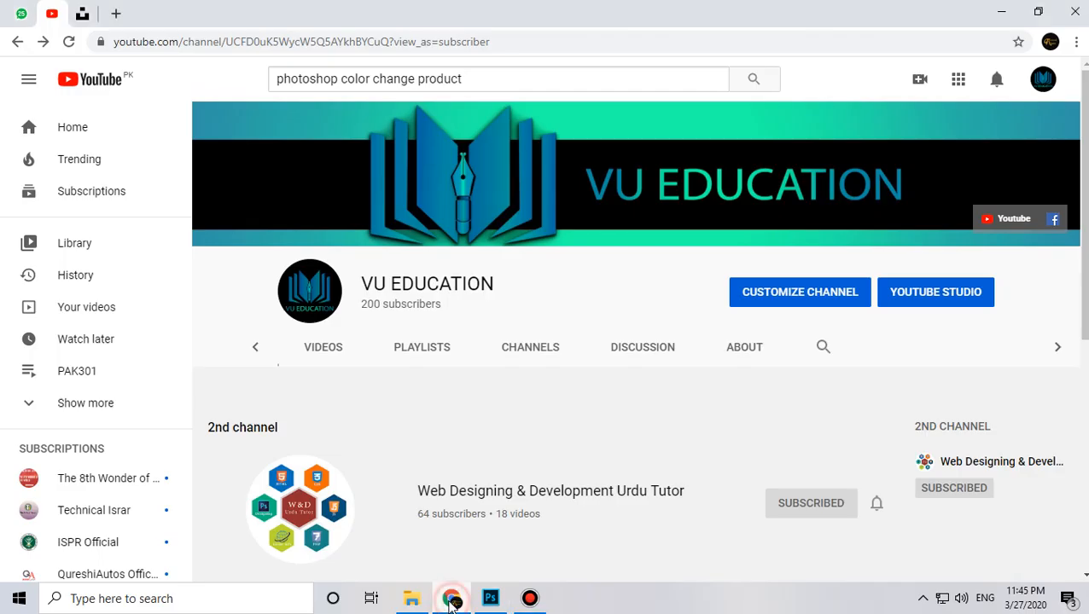
pyautogui.click(93, 15)
pyautogui.scroll(-5, 805, 377)
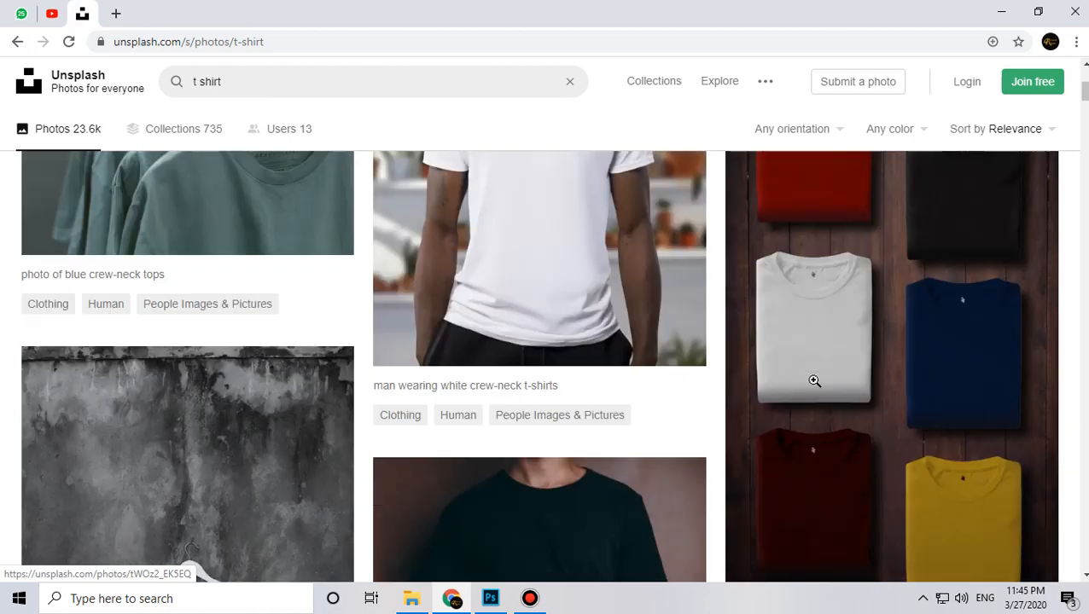
pyautogui.scroll(1, 815, 376)
pyautogui.rightClick(827, 276)
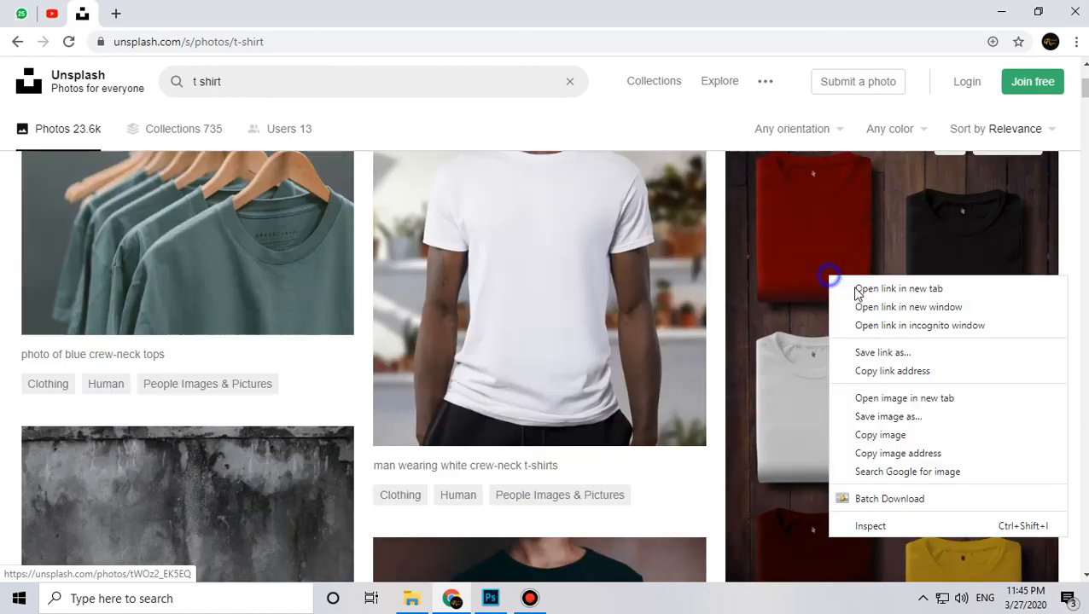
pyautogui.click(880, 435)
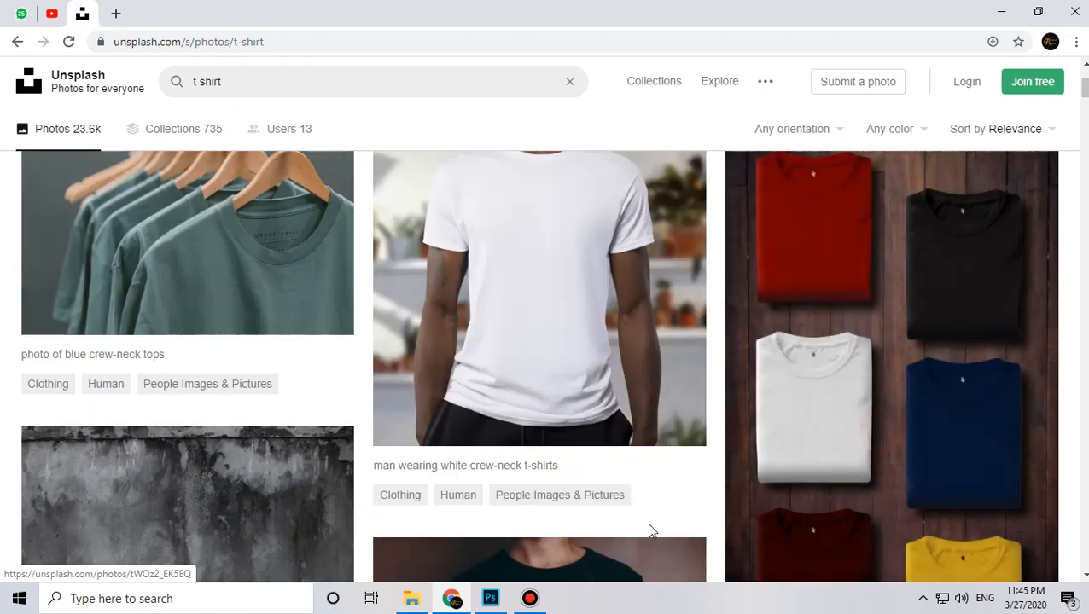
# - Switch to Photoshop, paste the folded T-shirts photo and place it in the lower-left corner of the canvas
pyautogui.click(491, 598)
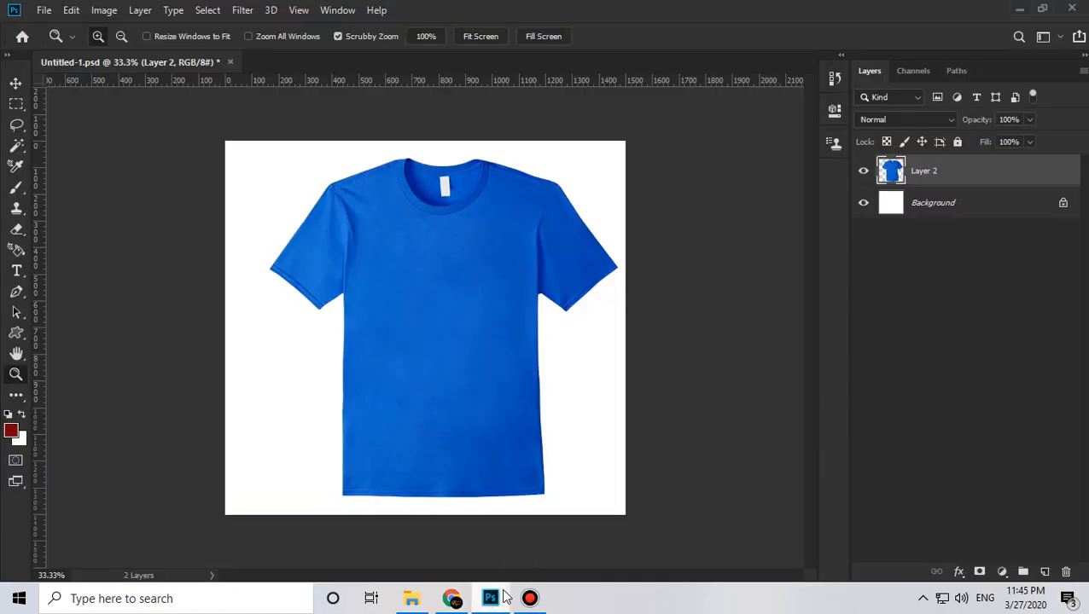
pyautogui.hotkey('ctrl', 'v')
pyautogui.click(15, 82)
pyautogui.moveTo(414, 311); pyautogui.dragTo(280, 380)
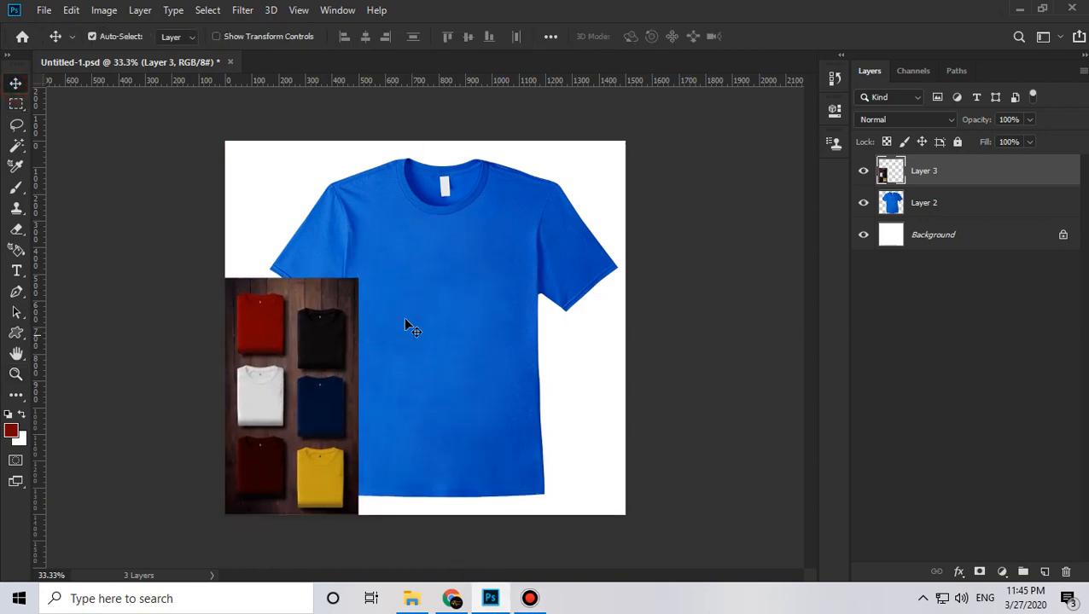
# - Duplicate the blue T-shirt layer, Layer 2, and hide the original
pyautogui.click(920, 203)
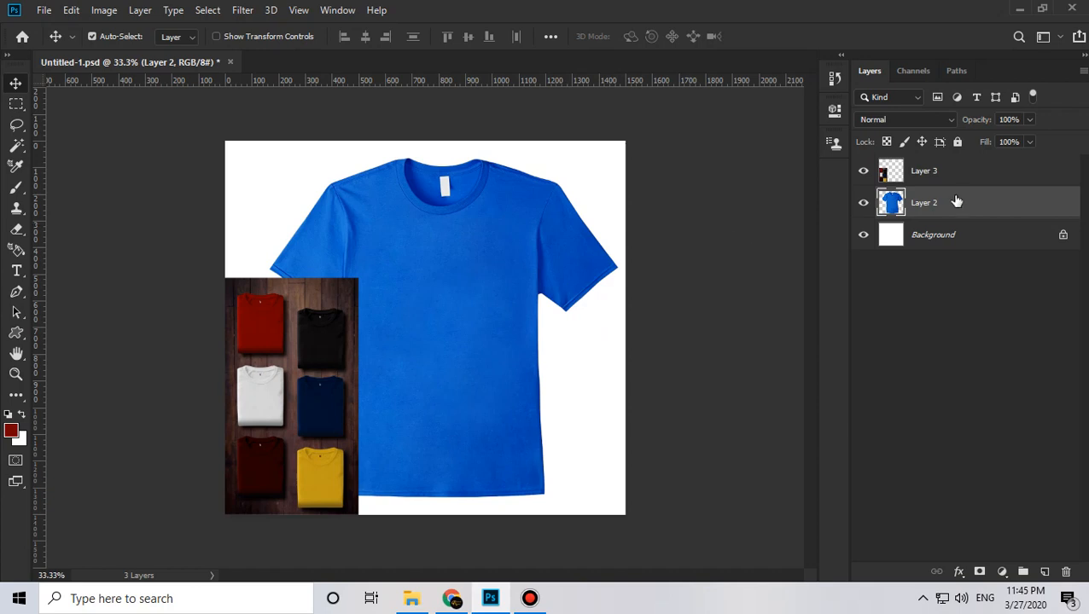
pyautogui.hotkey('ctrl', 'j')
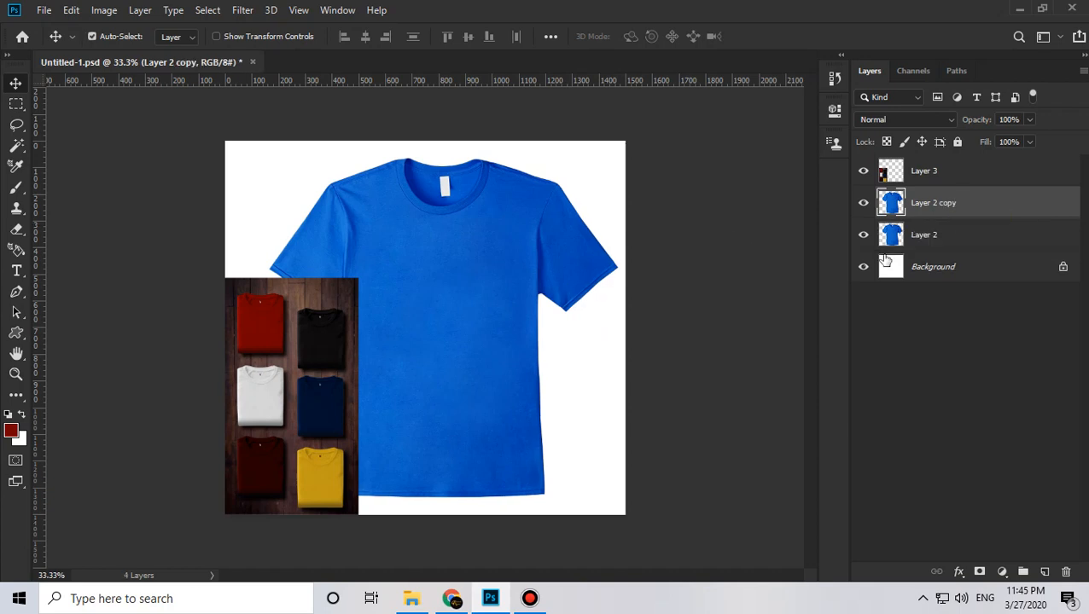
pyautogui.click(863, 238)
# - Recolour the T-shirt copy red with a Hue/Saturation adjustment, setting Hue to +145
pyautogui.hotkey('ctrl', 'u')
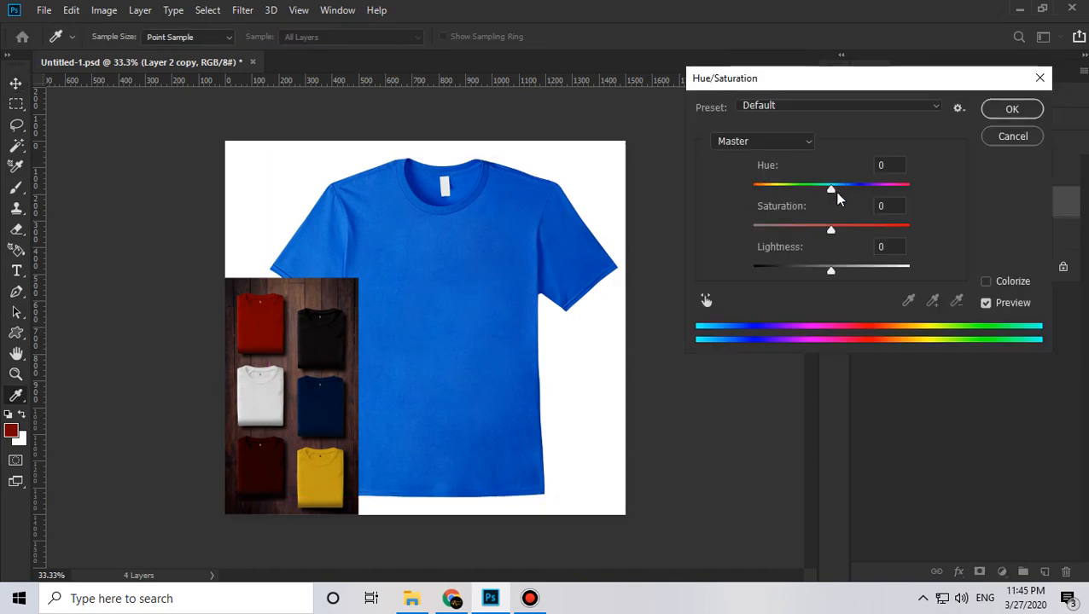
pyautogui.moveTo(830, 188); pyautogui.dragTo(902, 191)
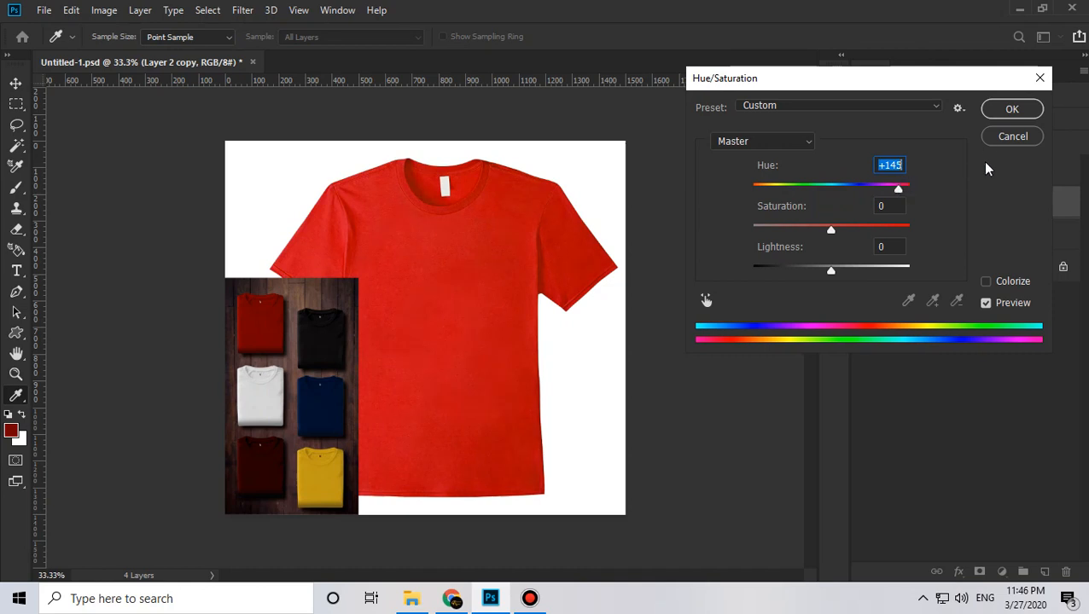
pyautogui.click(997, 114)
# - Darken the red T-shirt with Curves by lowering the RGB white point's output to 193
pyautogui.press('ctrl')
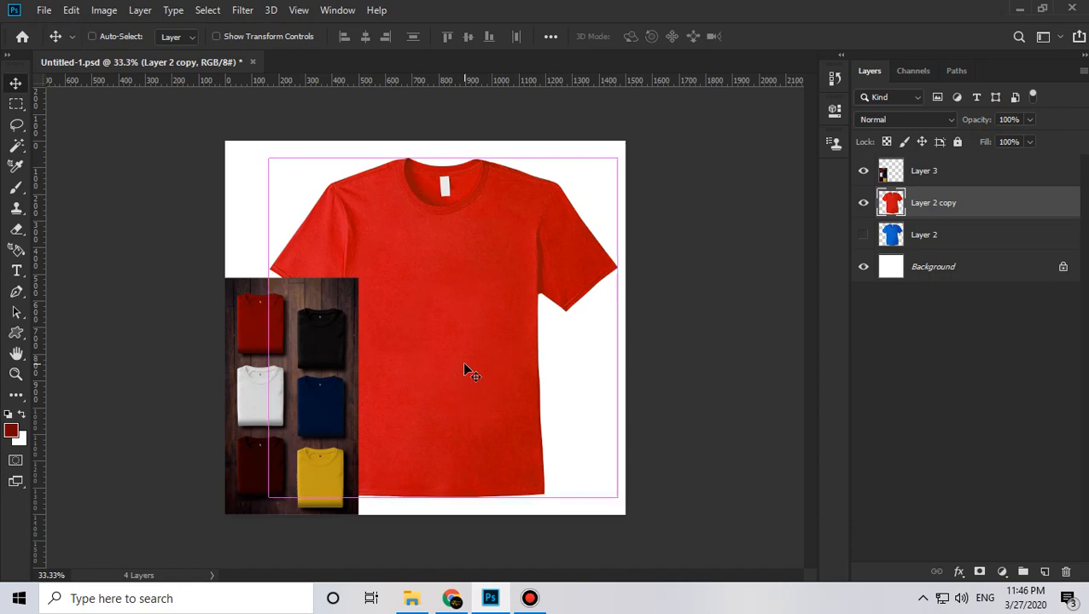
pyautogui.press('ctrl')
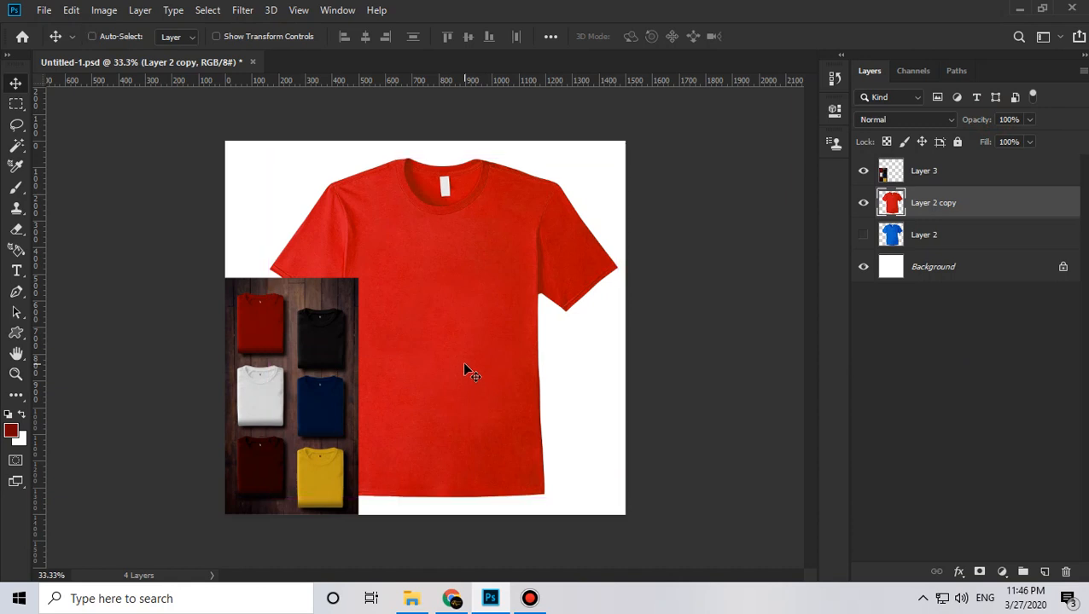
pyautogui.hotkey('ctrl', 'm')
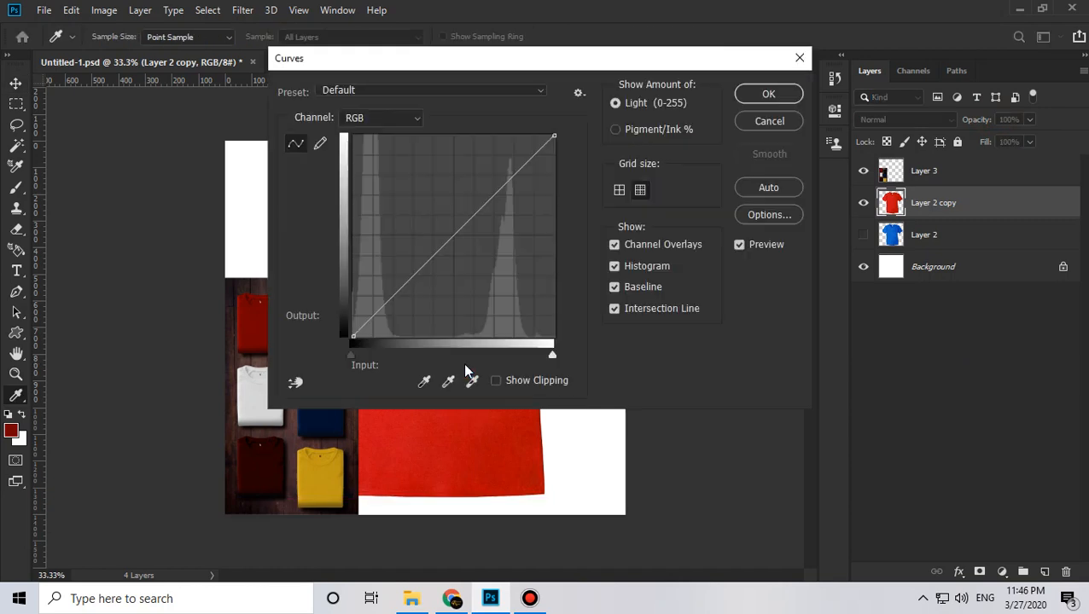
pyautogui.moveTo(659, 55); pyautogui.dragTo(865, 94)
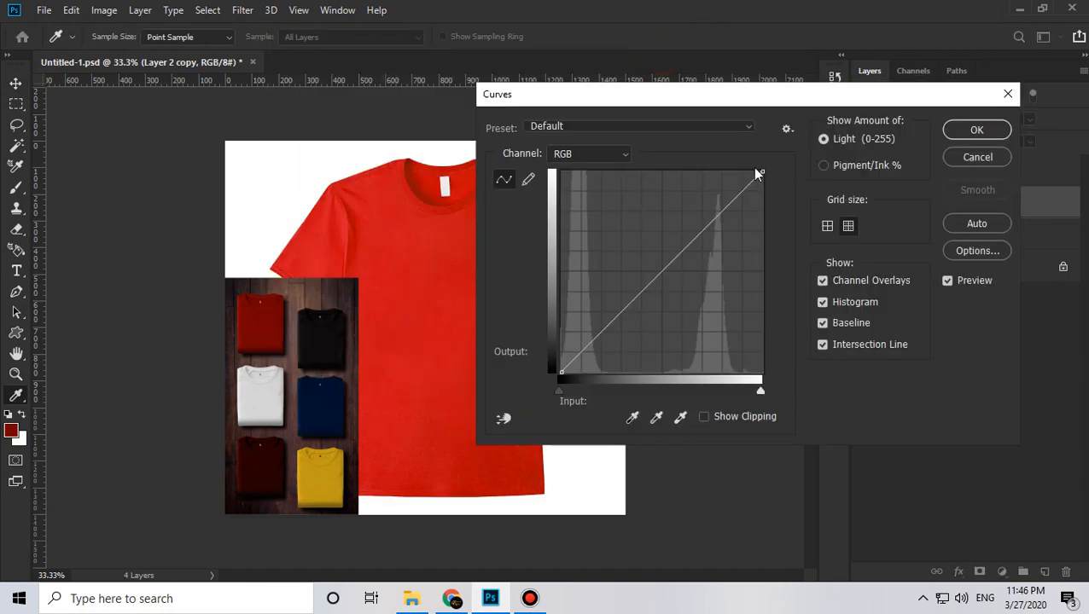
pyautogui.moveTo(762, 171); pyautogui.dragTo(780, 224)
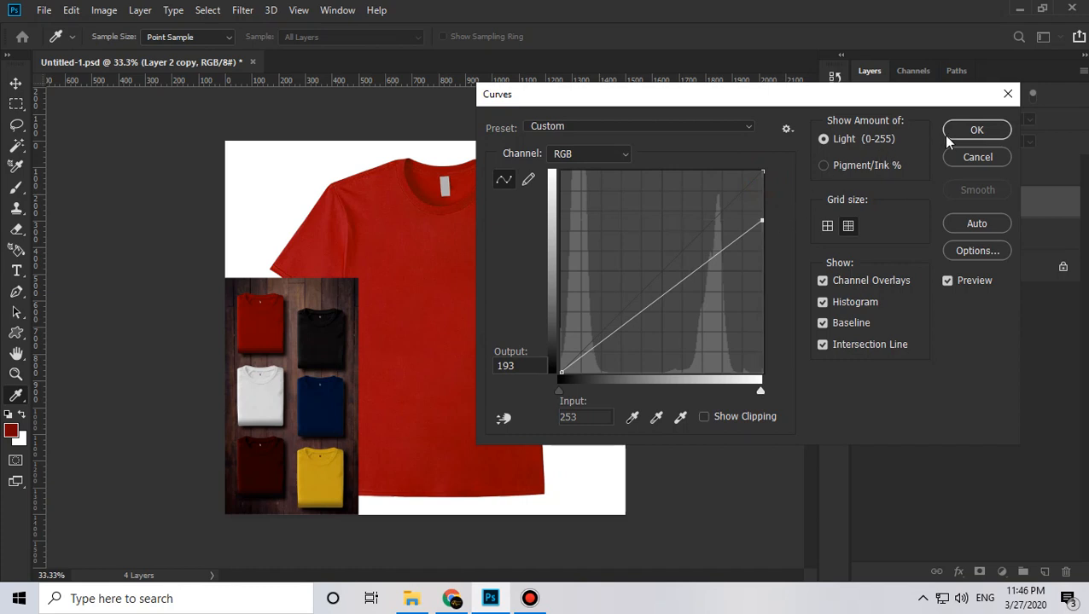
pyautogui.click(977, 129)
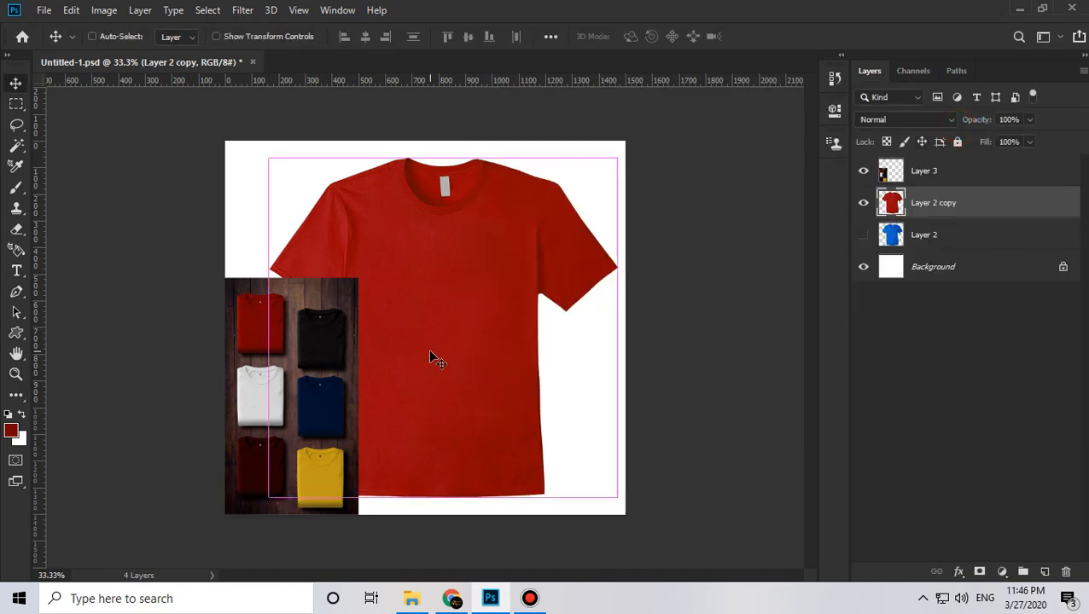
# - Deepen the red T-shirt with a Levels adjustment, setting the midtone input to 0.74
pyautogui.hotkey('ctrl', 'l')
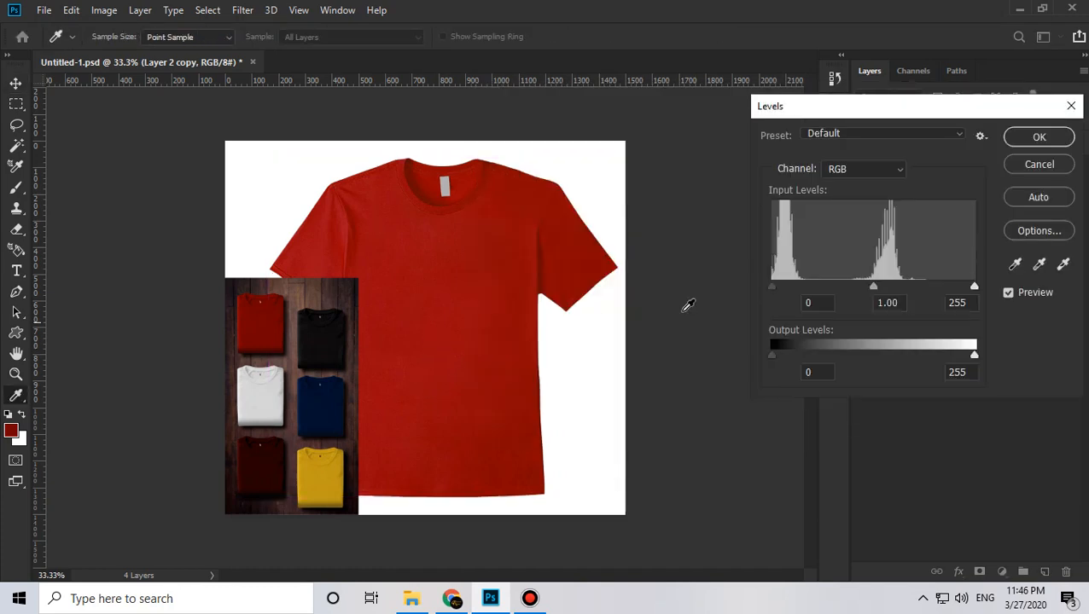
pyautogui.moveTo(873, 290); pyautogui.dragTo(893, 282)
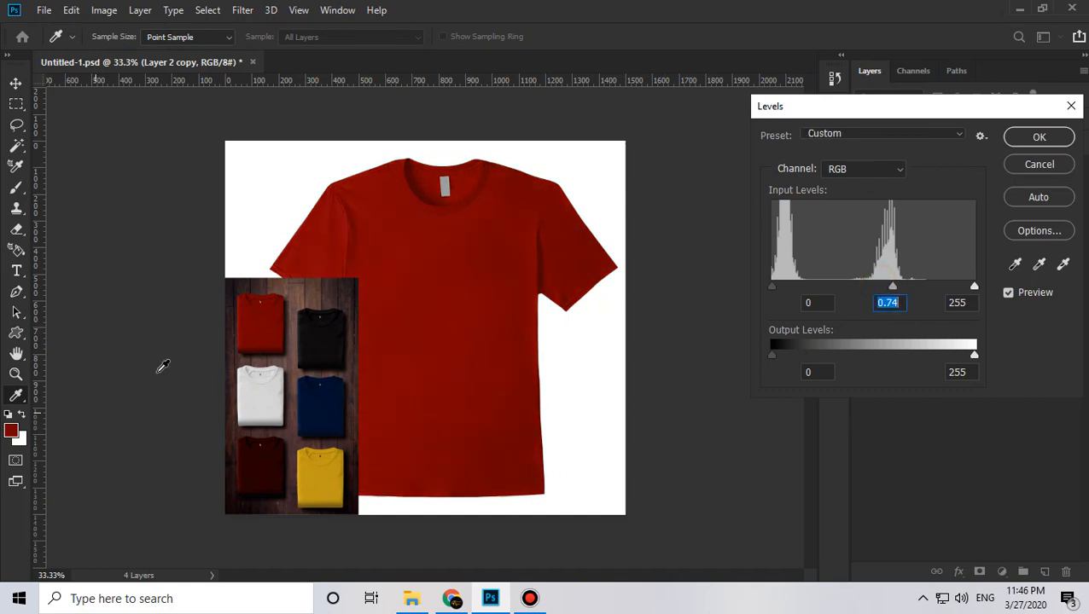
pyautogui.click(1032, 139)
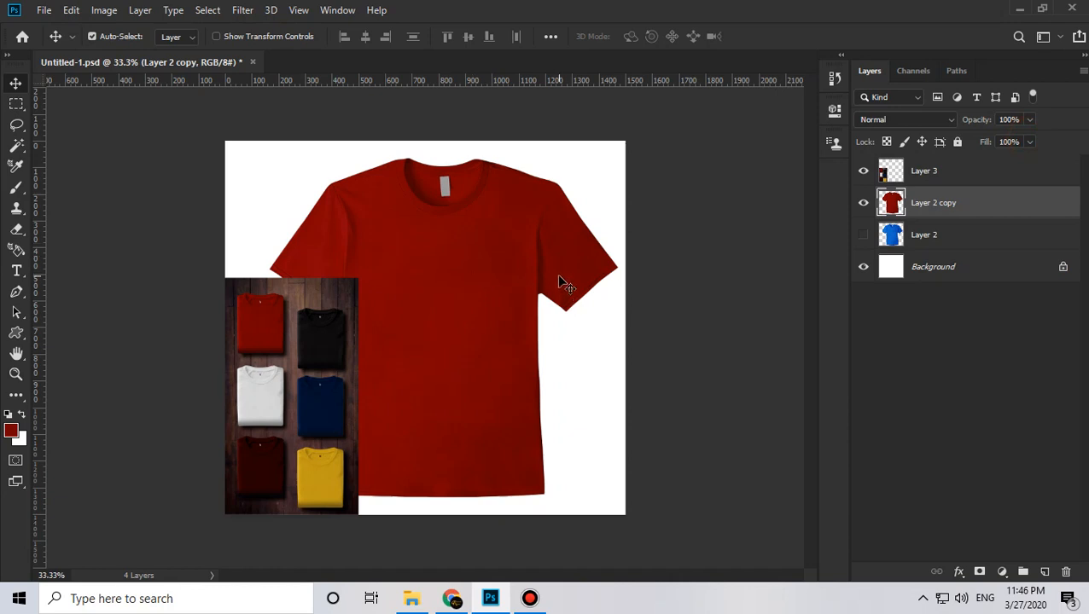
# - Hide the red T-shirt layer, duplicate the original blue Layer 2 again and show the new copy
pyautogui.click(864, 203)
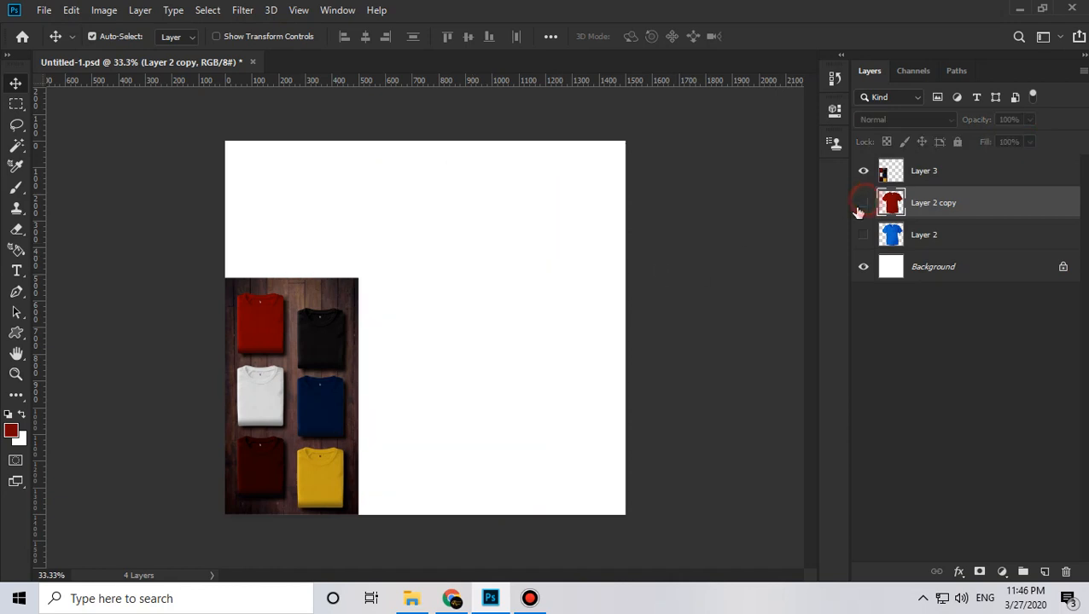
pyautogui.click(924, 235)
pyautogui.hotkey('ctrl', 'j')
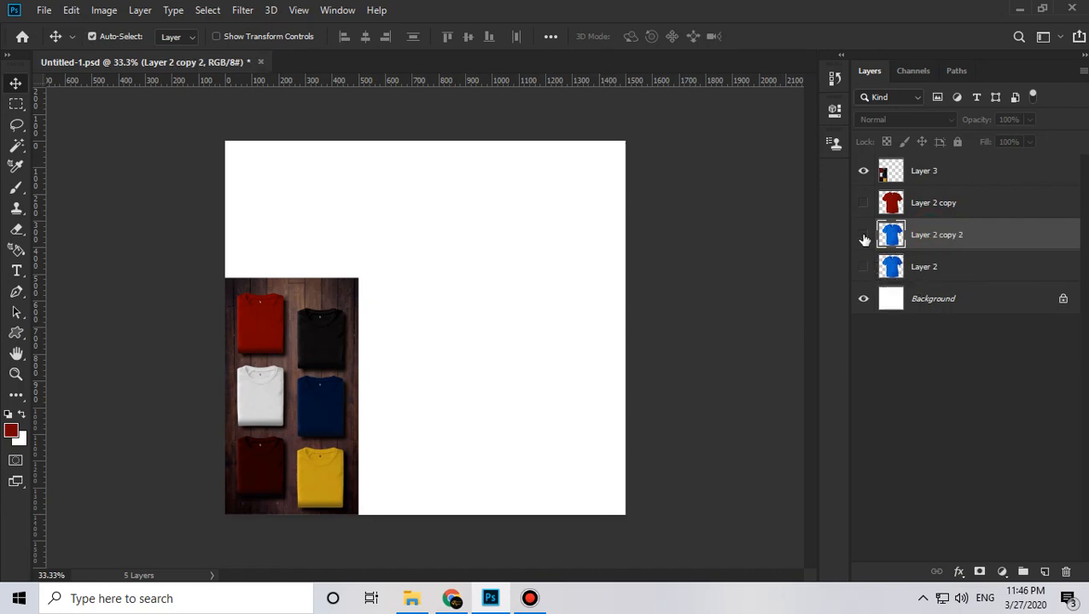
pyautogui.click(863, 234)
# - Apply a Black & White adjustment to the new T-shirt copy, tinted with the foreground colour's hex code 730101
pyautogui.click(11, 431)
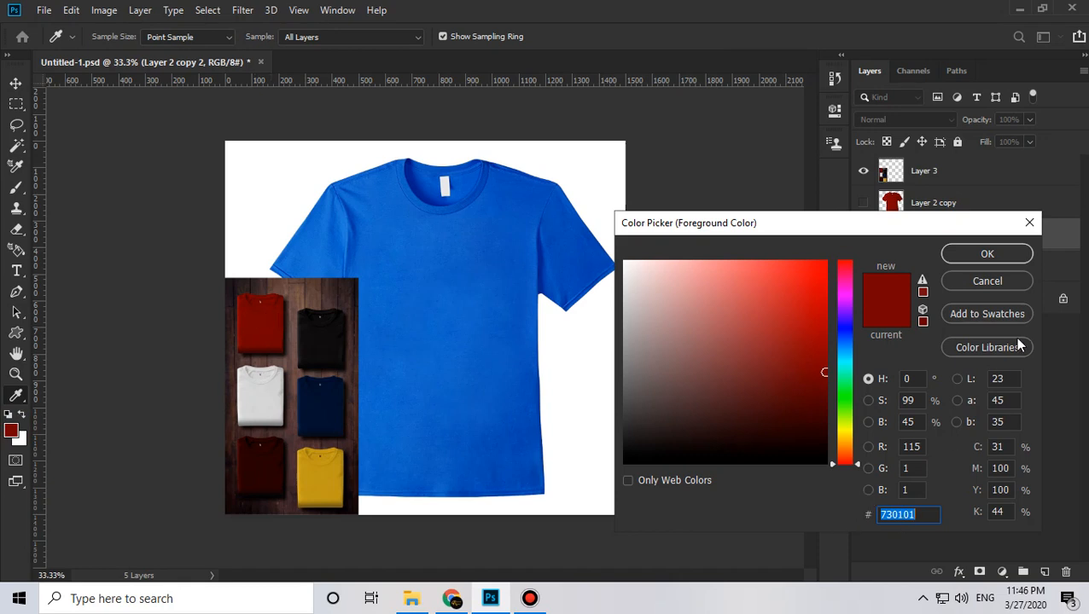
pyautogui.click(990, 254)
pyautogui.press('v')
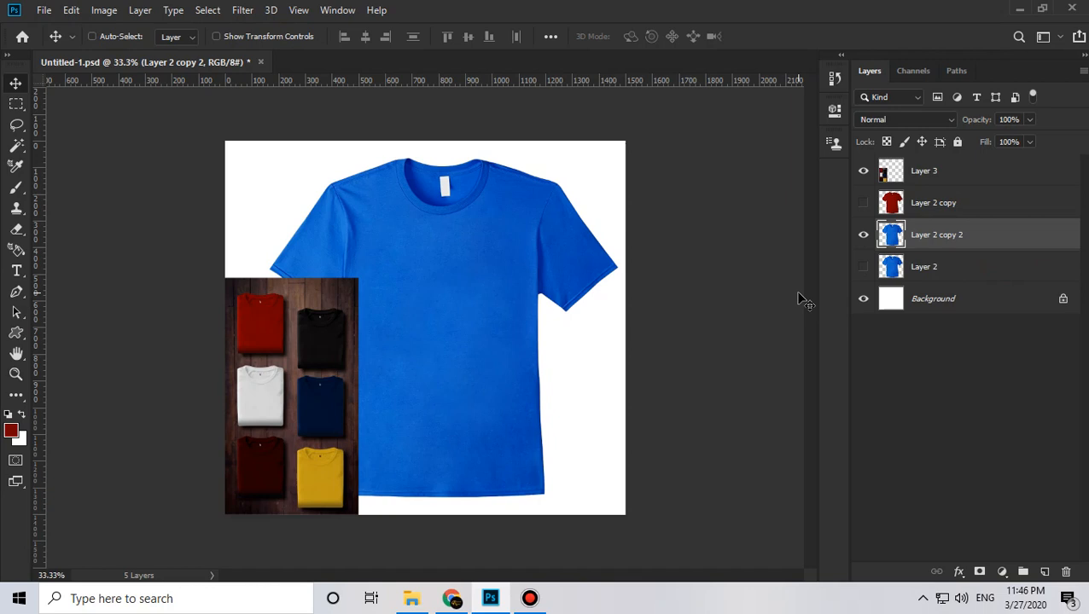
pyautogui.hotkey('alt', 'shift', 'ctrl', 'b')
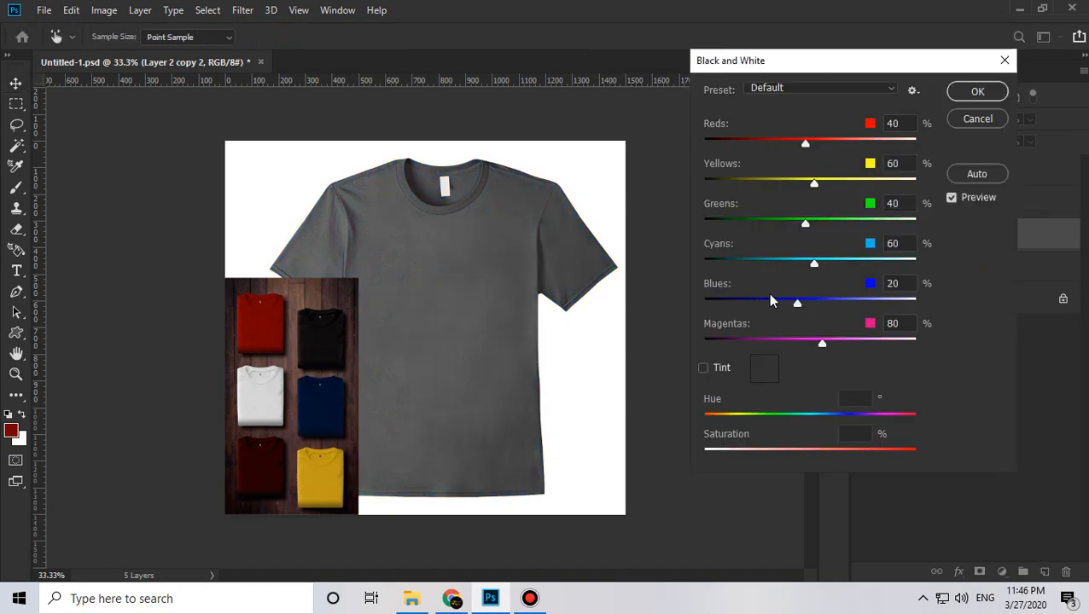
pyautogui.click(703, 368)
pyautogui.click(764, 368)
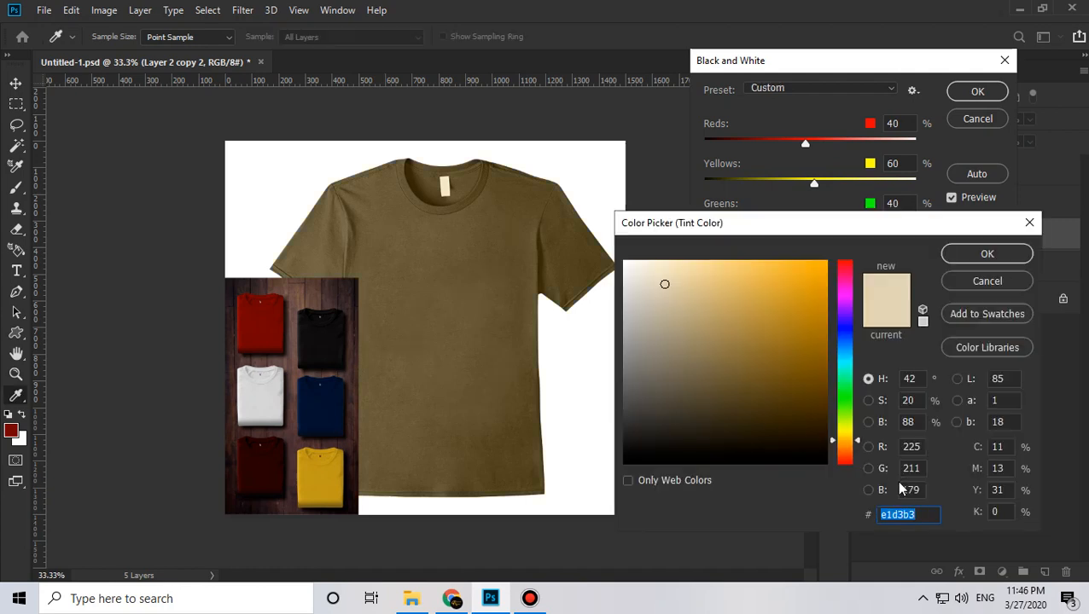
pyautogui.write('730101')
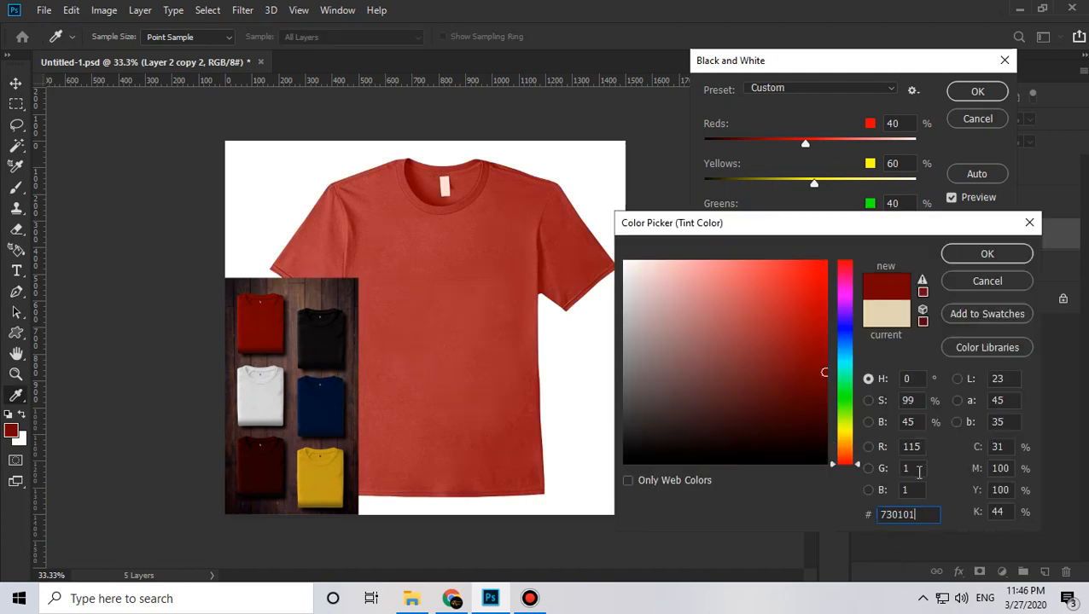
pyautogui.click(990, 254)
pyautogui.click(975, 91)
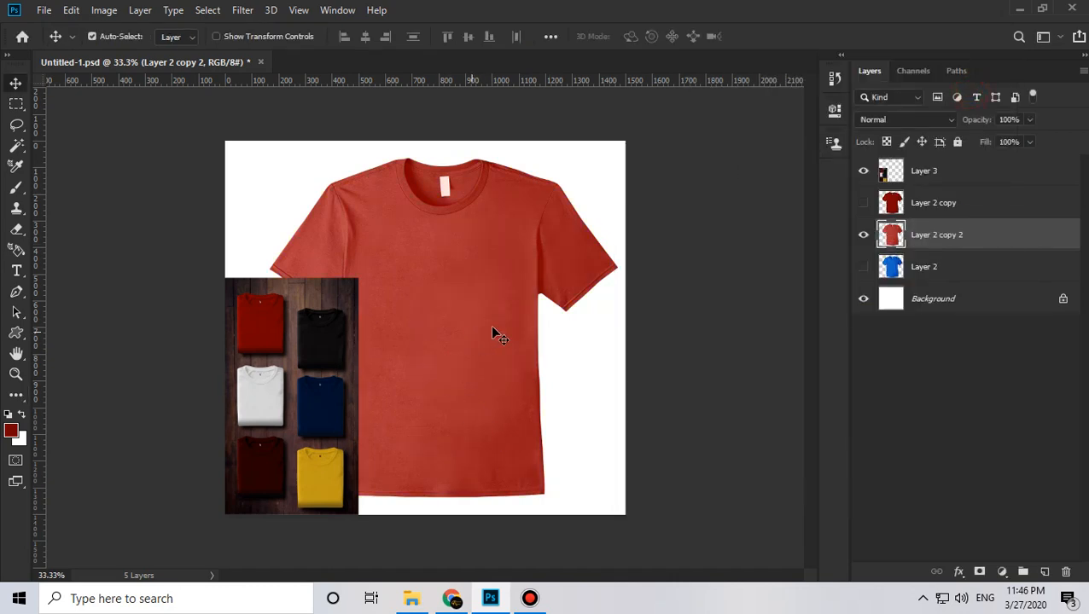
# - Darken the tinted T-shirt with a Levels adjustment, setting the midtone input to 0.60
pyautogui.hotkey('ctrl', 'l')
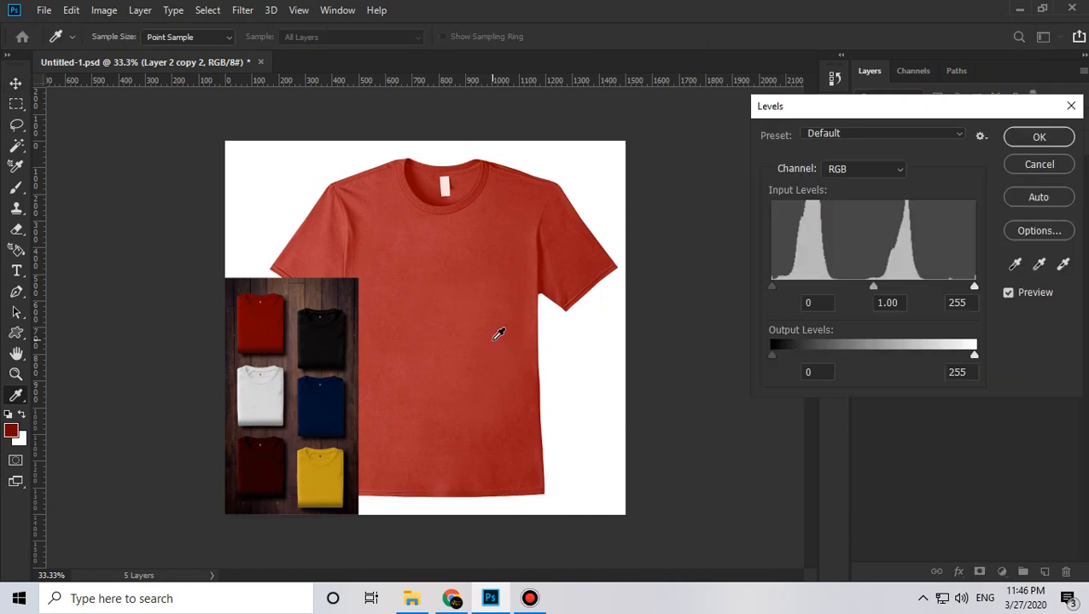
pyautogui.moveTo(875, 289); pyautogui.dragTo(900, 288)
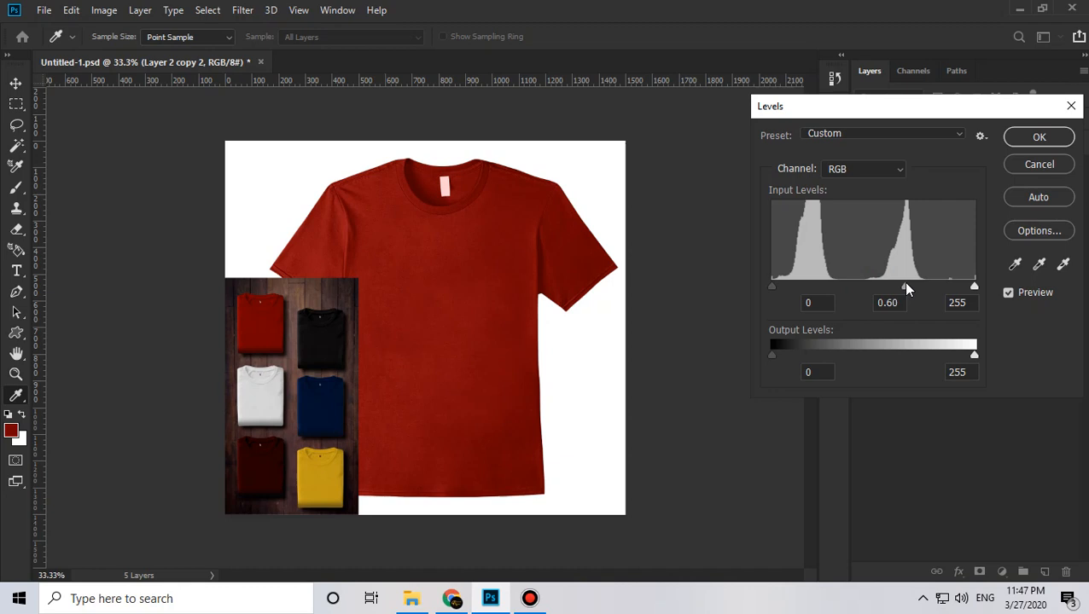
pyautogui.press('Return')
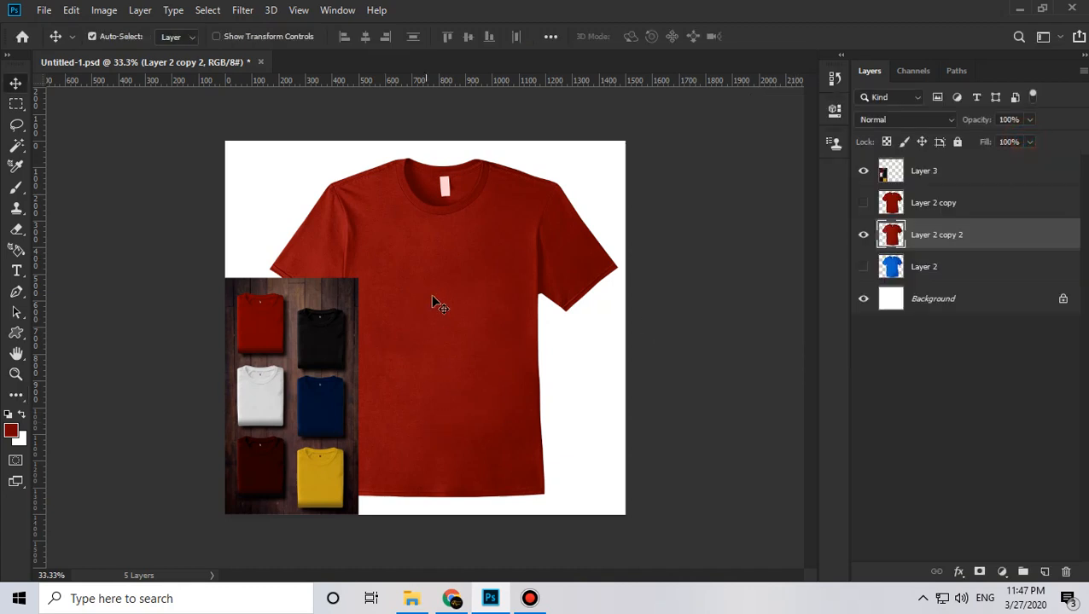
# - Lower the RGB white point's output to 227 with Curves on the tinted T-shirt copy
pyautogui.hotkey('ctrl', 'm')
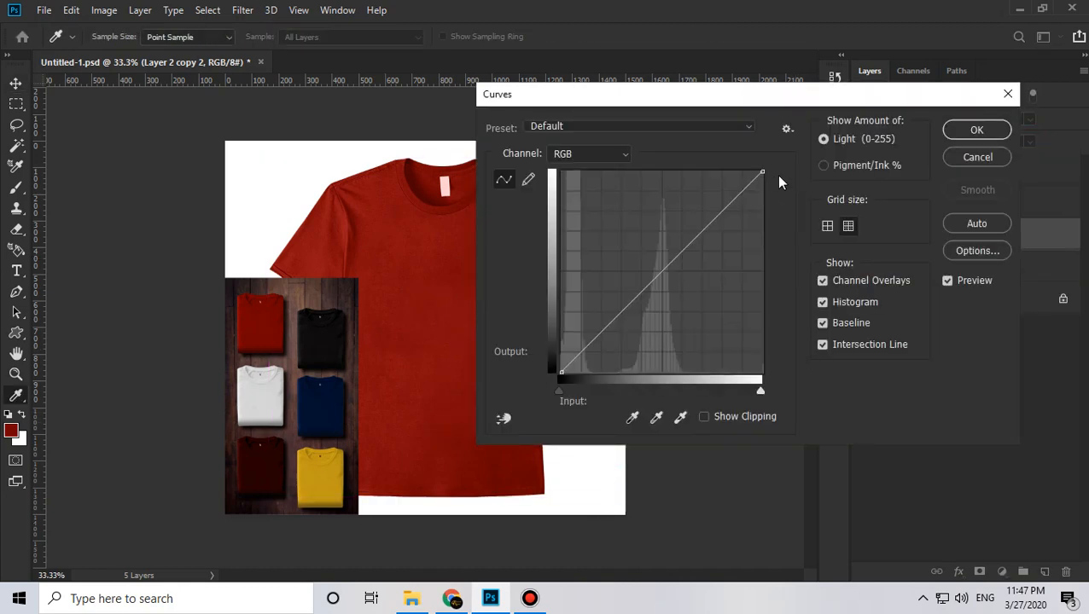
pyautogui.click(762, 173)
pyautogui.moveTo(762, 173); pyautogui.dragTo(782, 195)
pyautogui.click(975, 129)
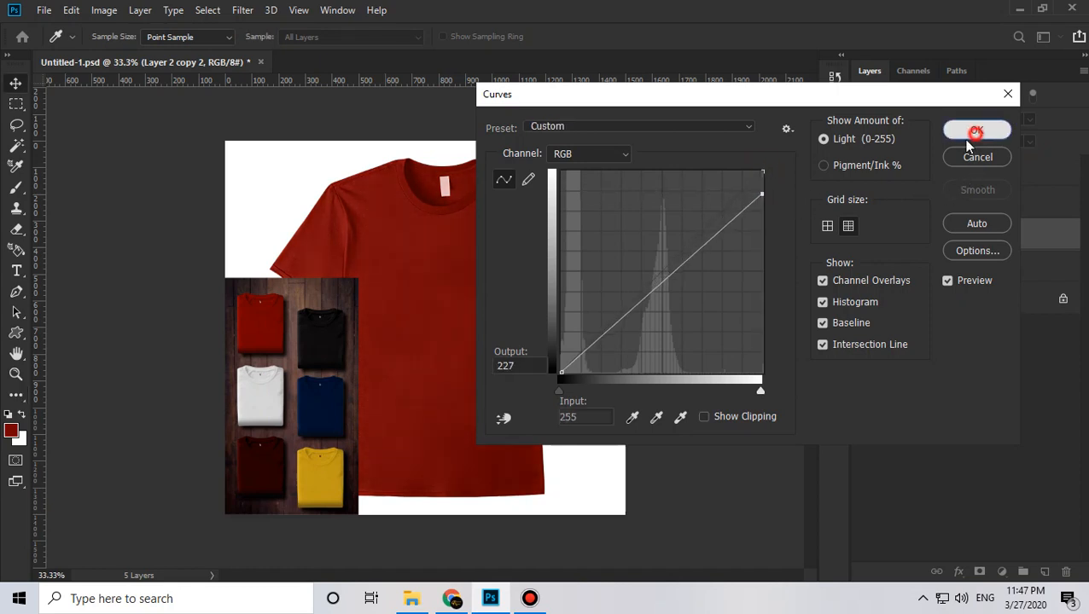
pyautogui.click(860, 205)
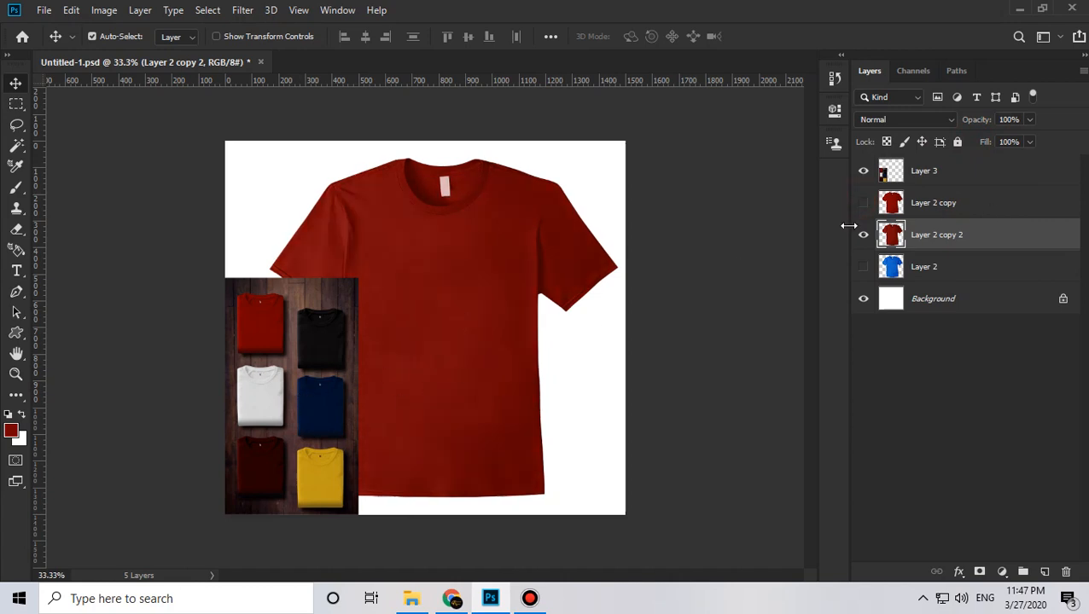
# - Hide the red Layer 2 copy 2, duplicate the blue Layer 2 and leave only the new T-shirt copy shown
pyautogui.press('z')
pyautogui.keyDown('alt'); pyautogui.click(516, 384); pyautogui.keyUp('alt')
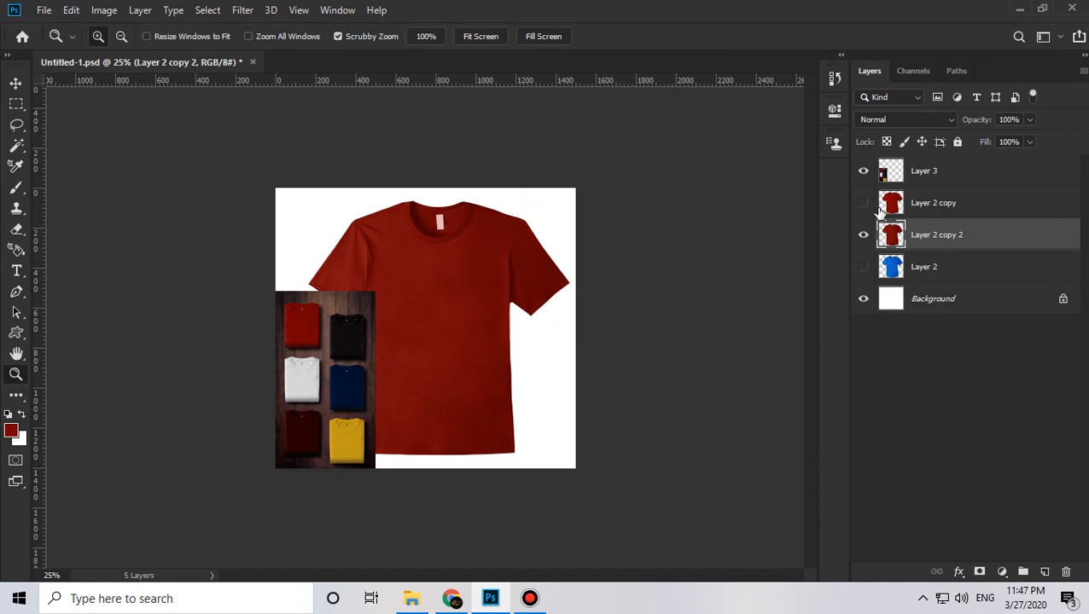
pyautogui.click(863, 240)
pyautogui.click(863, 267)
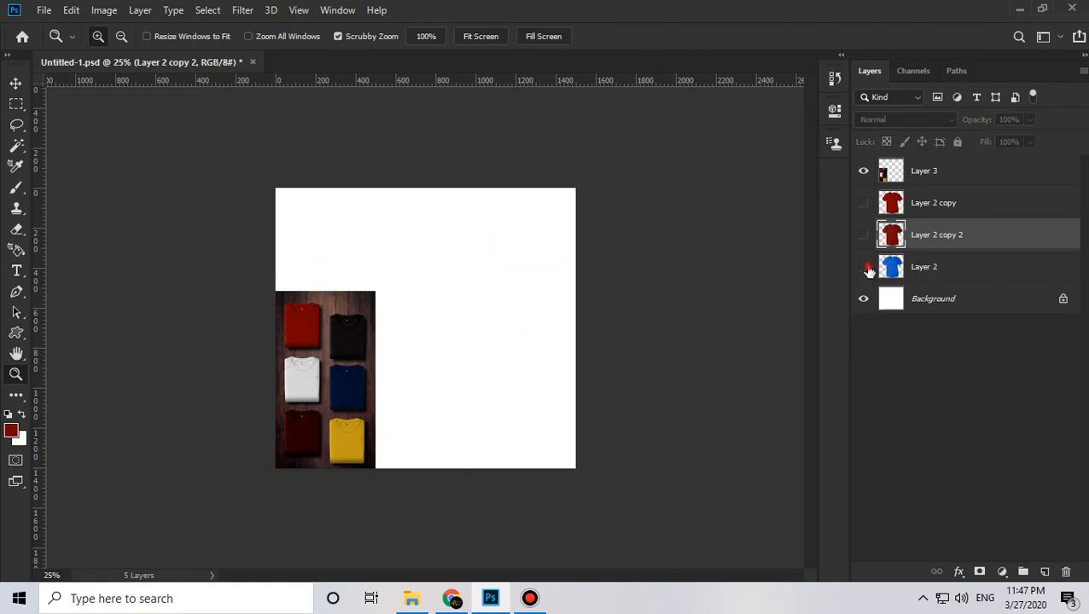
pyautogui.click(913, 270)
pyautogui.hotkey('ctrl', 'j')
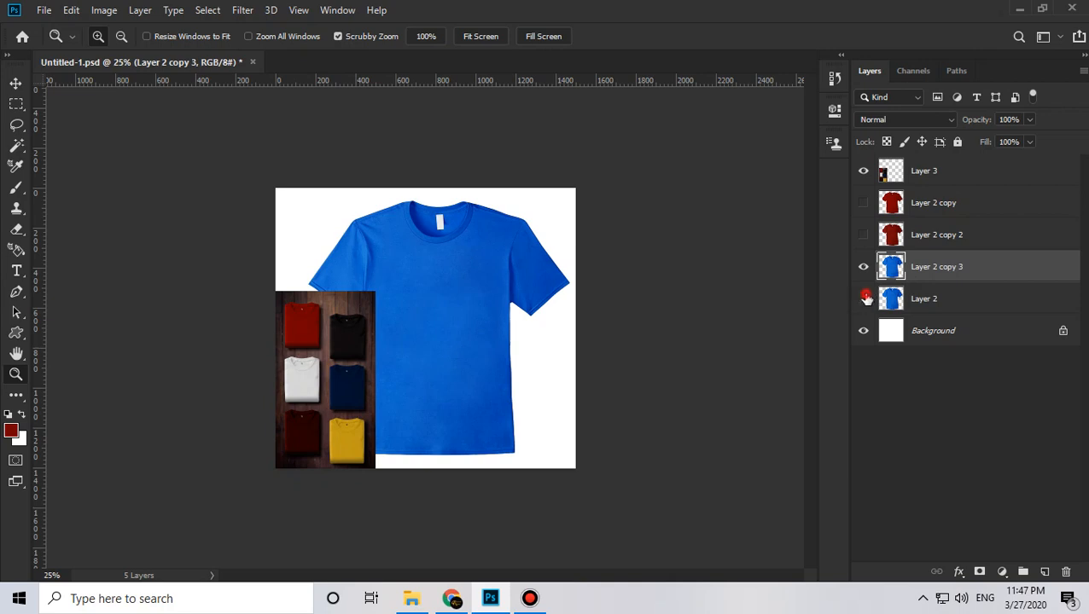
pyautogui.click(863, 299)
# - Desaturate the new T-shirt copy with Hue/Saturation, setting Saturation to -100
pyautogui.hotkey('ctrl', 'u')
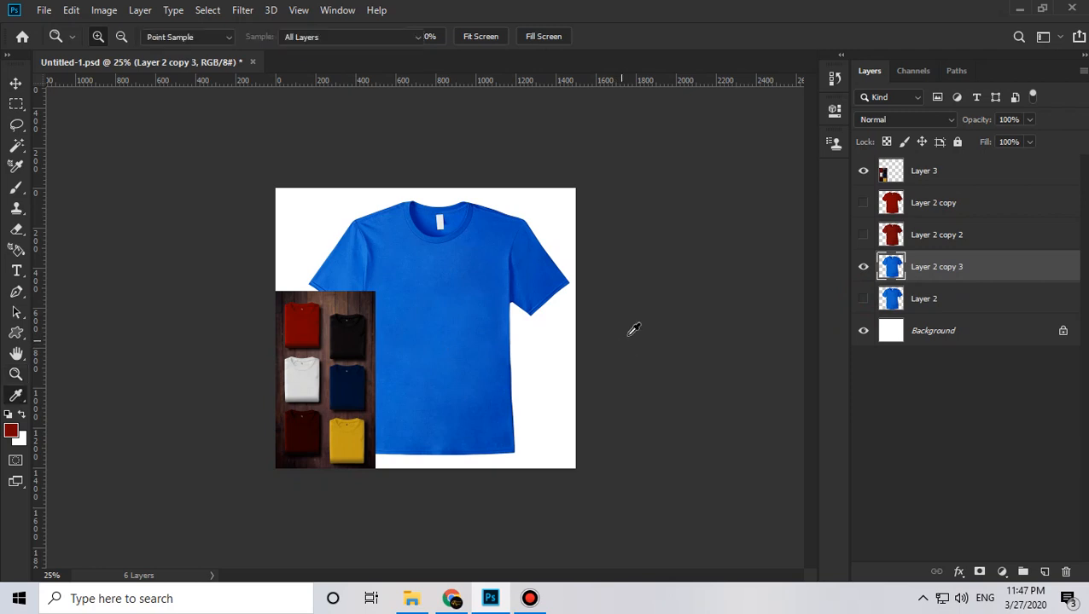
pyautogui.moveTo(809, 224); pyautogui.dragTo(691, 250)
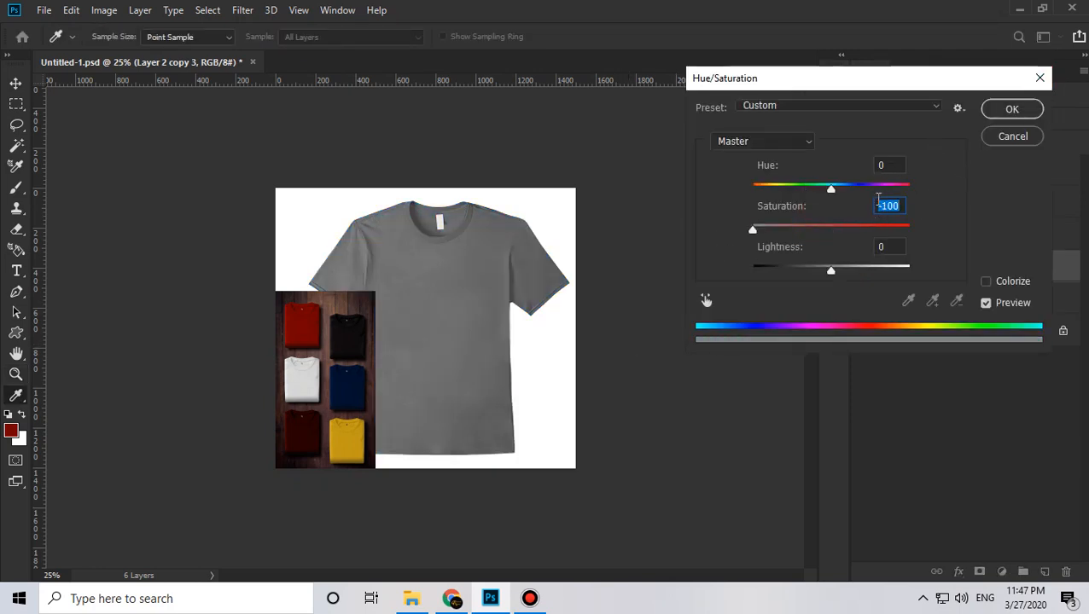
pyautogui.click(1006, 113)
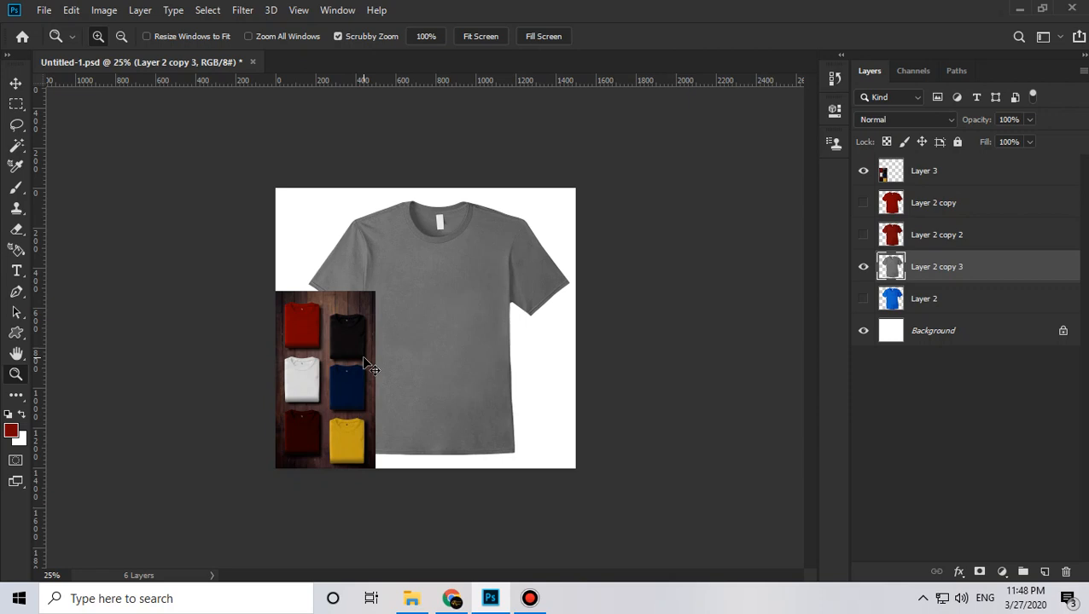
# - Darken the grey T-shirt to black with Levels, setting the midtone input to about 0.36
pyautogui.hotkey('ctrl', 'l')
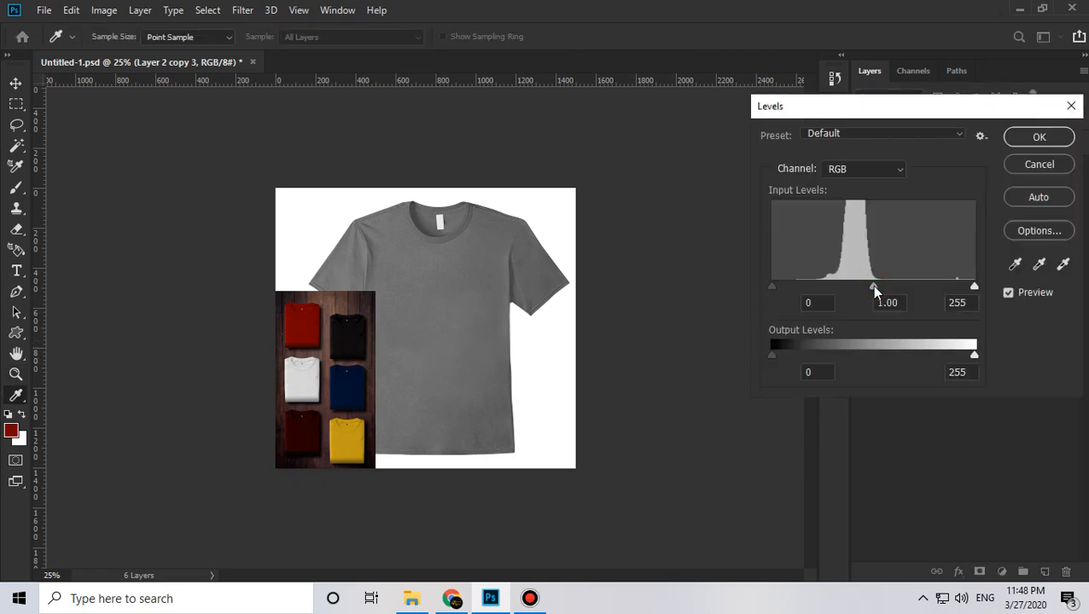
pyautogui.moveTo(874, 287); pyautogui.dragTo(928, 280)
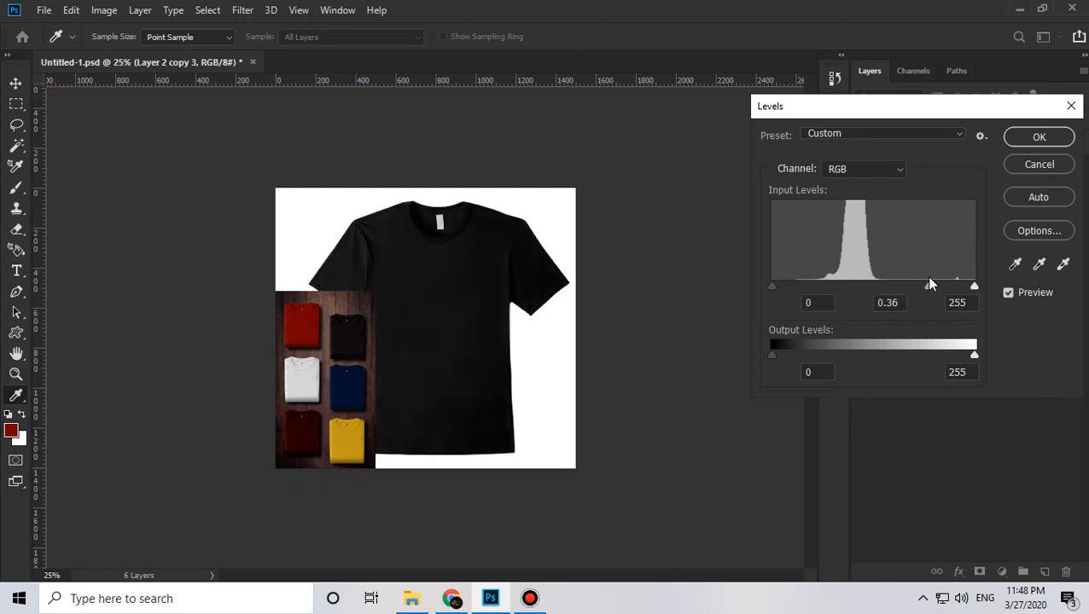
pyautogui.moveTo(930, 279); pyautogui.dragTo(931, 279)
pyautogui.click(1042, 144)
pyautogui.press('z')
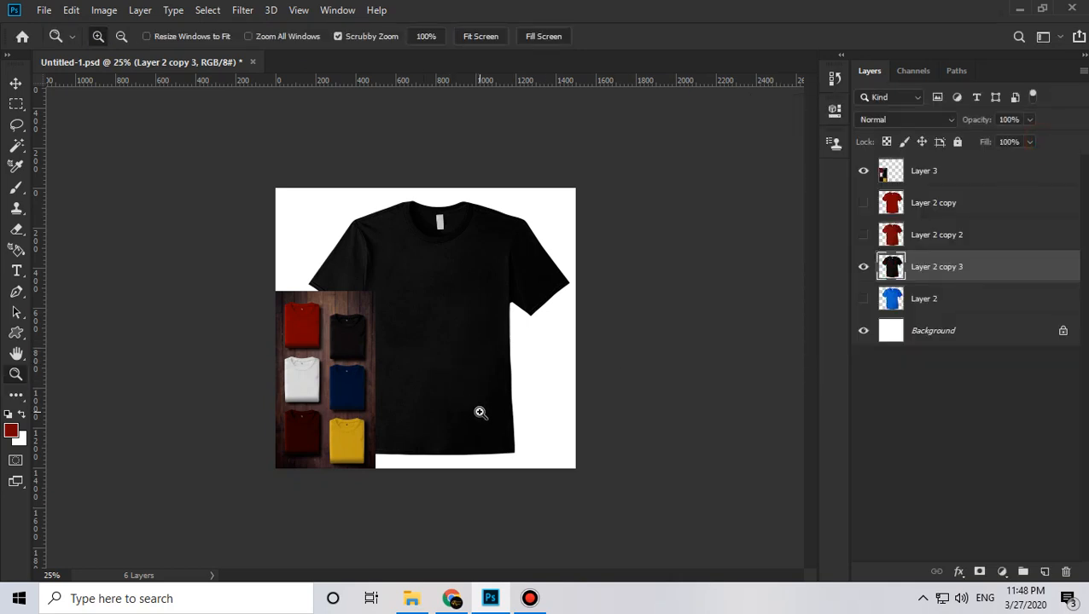
# - Lower the RGB white point's output to 246 with Curves on the black T-shirt copy
pyautogui.hotkey('ctrl', 'm')
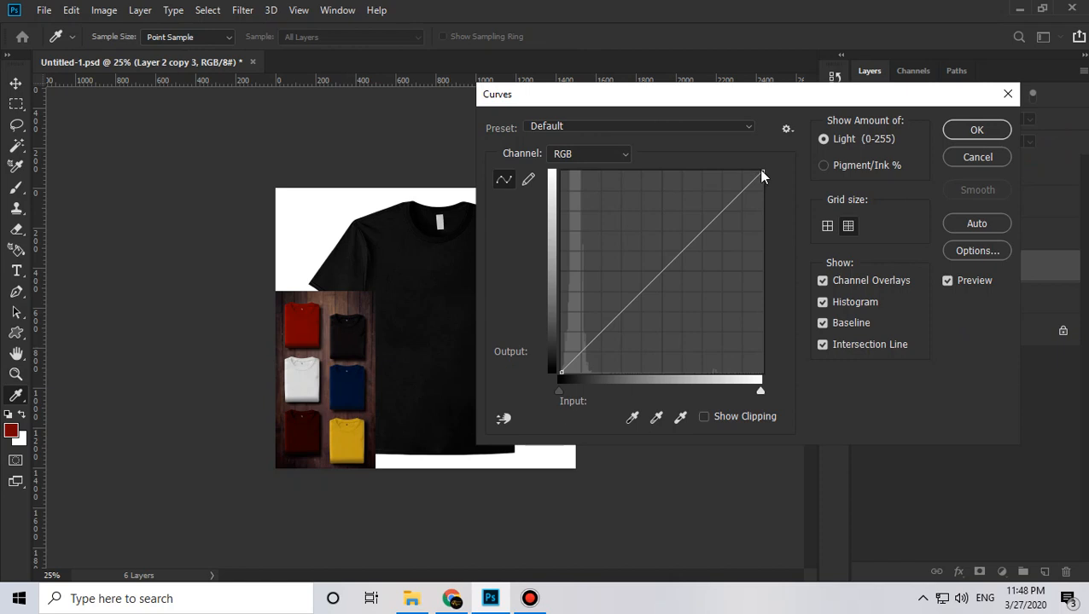
pyautogui.moveTo(761, 172); pyautogui.dragTo(765, 179)
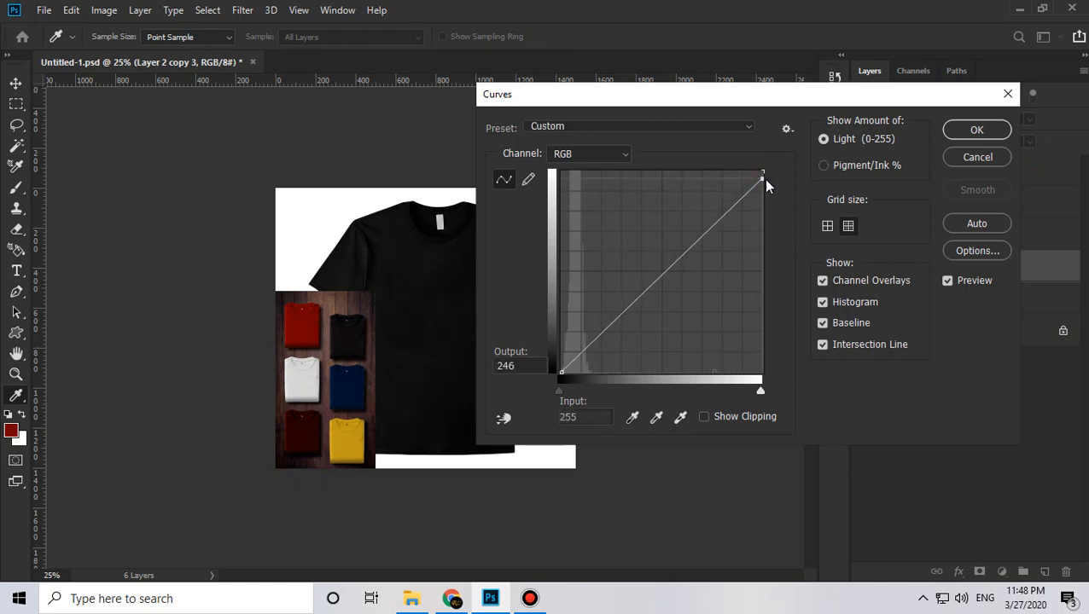
pyautogui.click(992, 131)
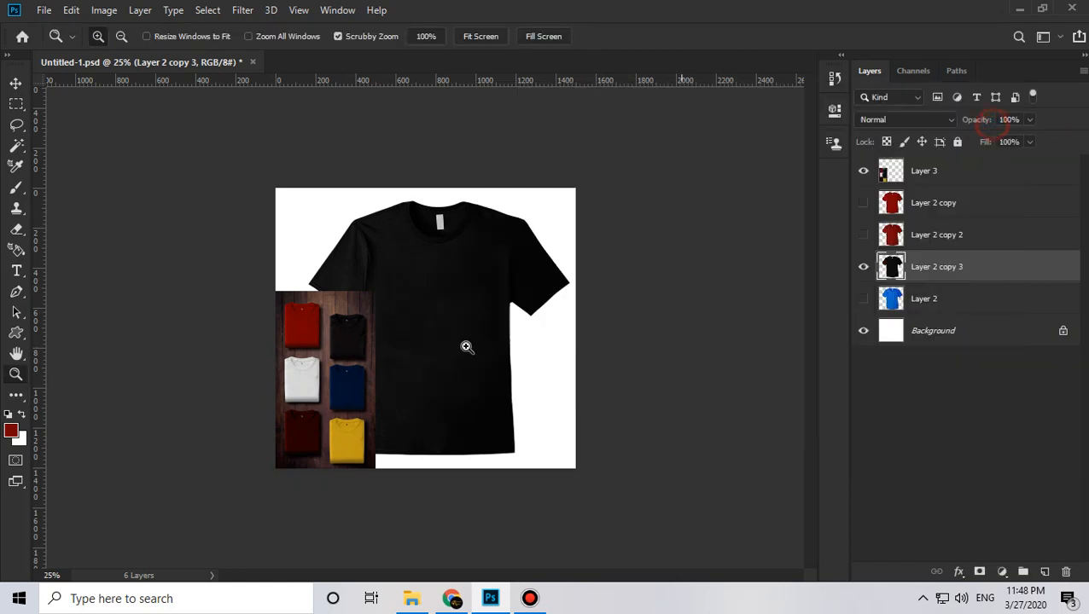
# - Hide the black T-shirt copy, show and duplicate the blue Layer 2, and hide the original
pyautogui.click(863, 267)
pyautogui.click(863, 299)
pyautogui.moveTo(900, 301); pyautogui.dragTo(896, 290)
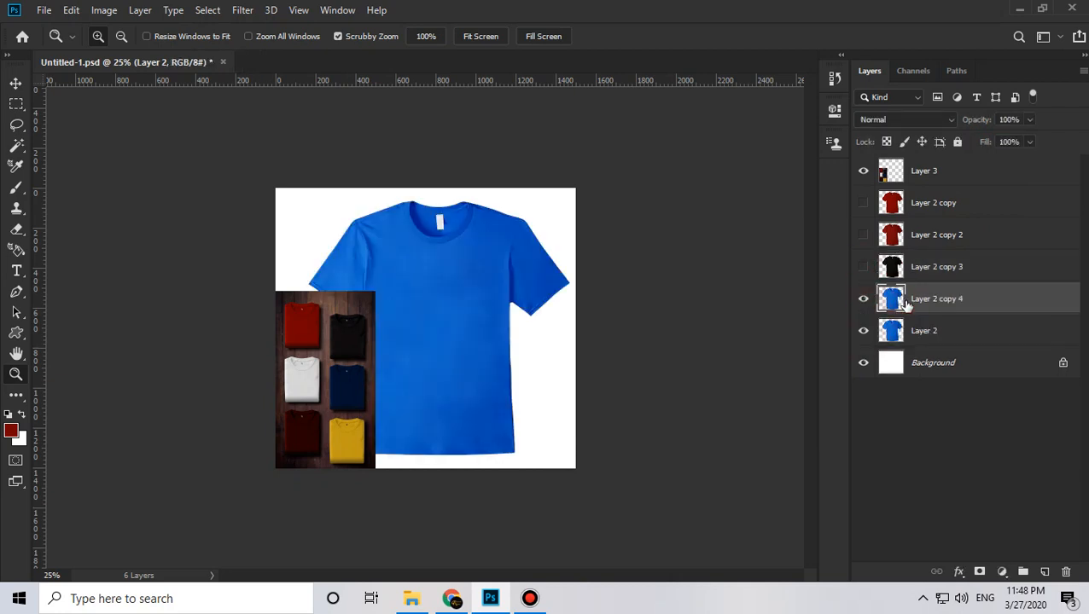
pyautogui.click(862, 330)
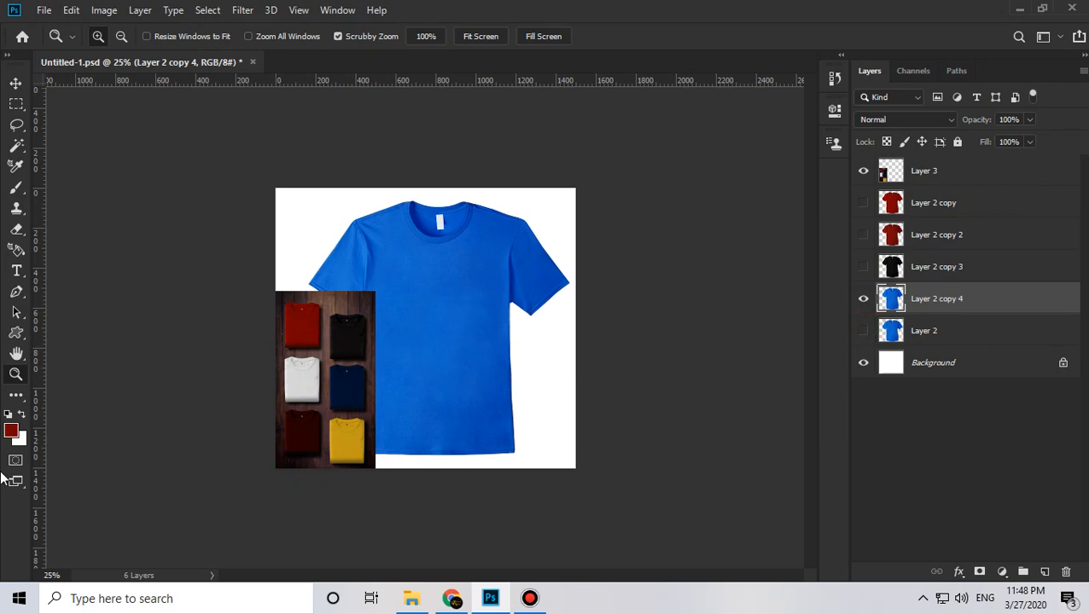
# - Set the foreground colour to 151515 by sampling the black folded shirt in the reference photo
pyautogui.click(10, 431)
pyautogui.click(344, 337)
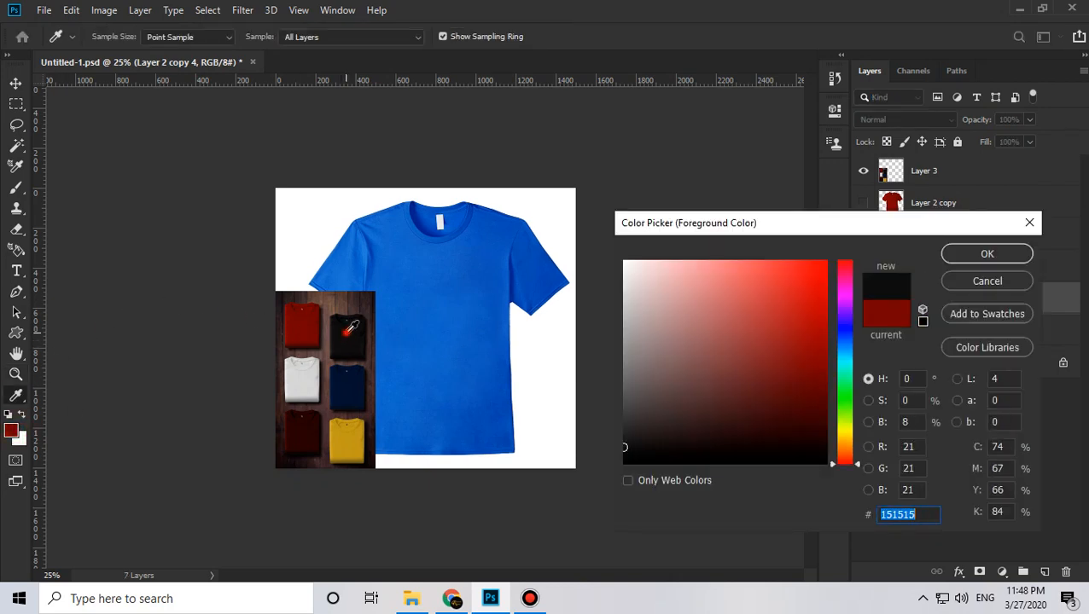
pyautogui.click(1023, 249)
# - Apply a Black & White adjustment to Layer 2 copy 4, tinted with the colour 151515
pyautogui.hotkey('ctrl', 'alt', 'shift', 'b')
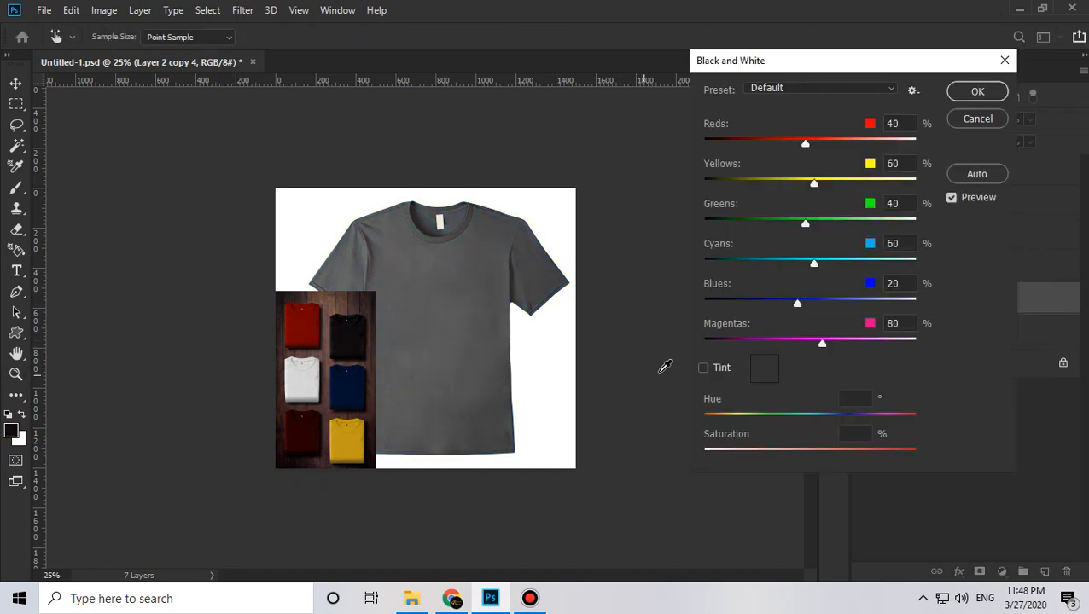
pyautogui.click(704, 368)
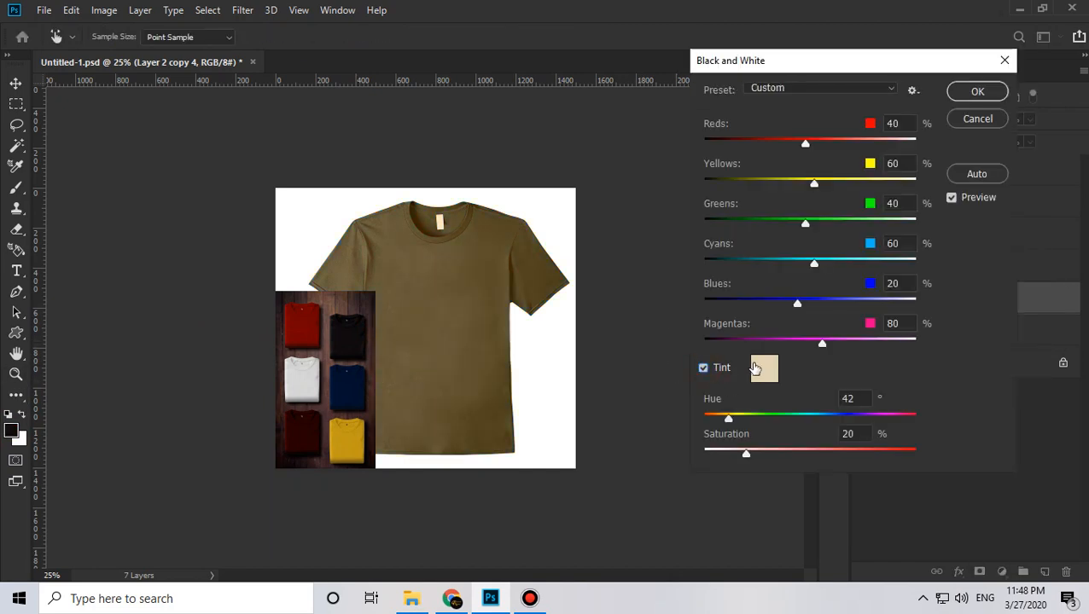
pyautogui.click(763, 367)
pyautogui.write('151515')
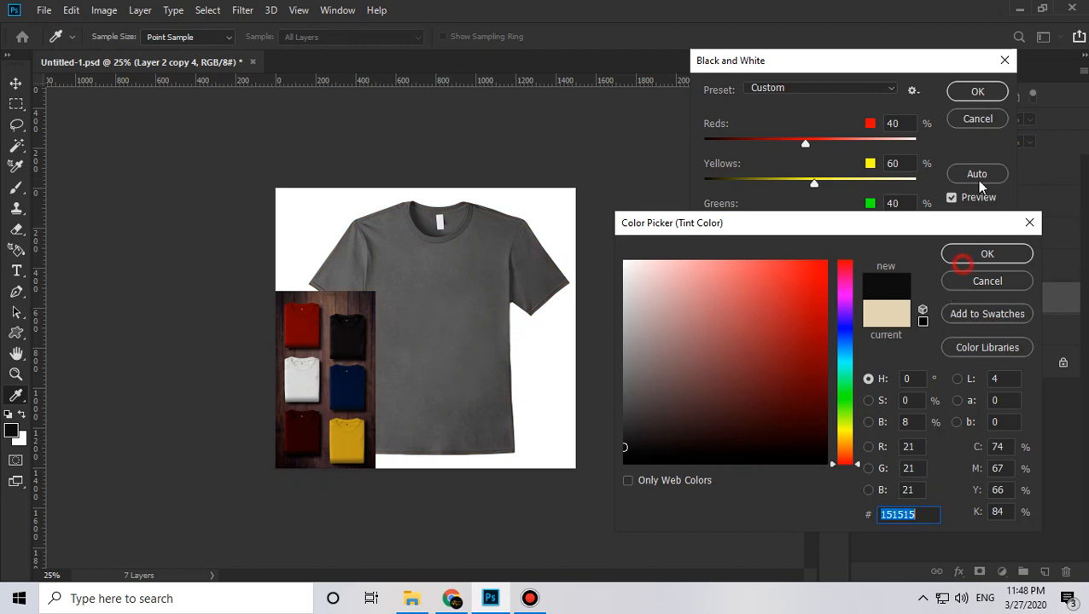
pyautogui.click(984, 252)
pyautogui.click(977, 91)
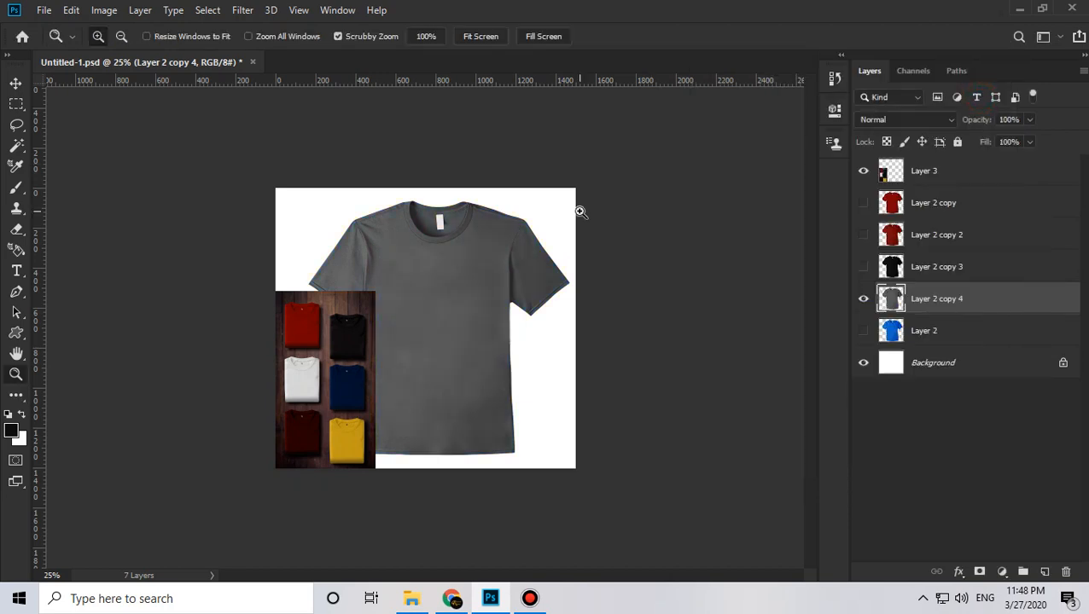
# - Darken the tinted grey T-shirt to black with Levels, setting the midtone input to 0.41
pyautogui.hotkey('ctrl', 'l')
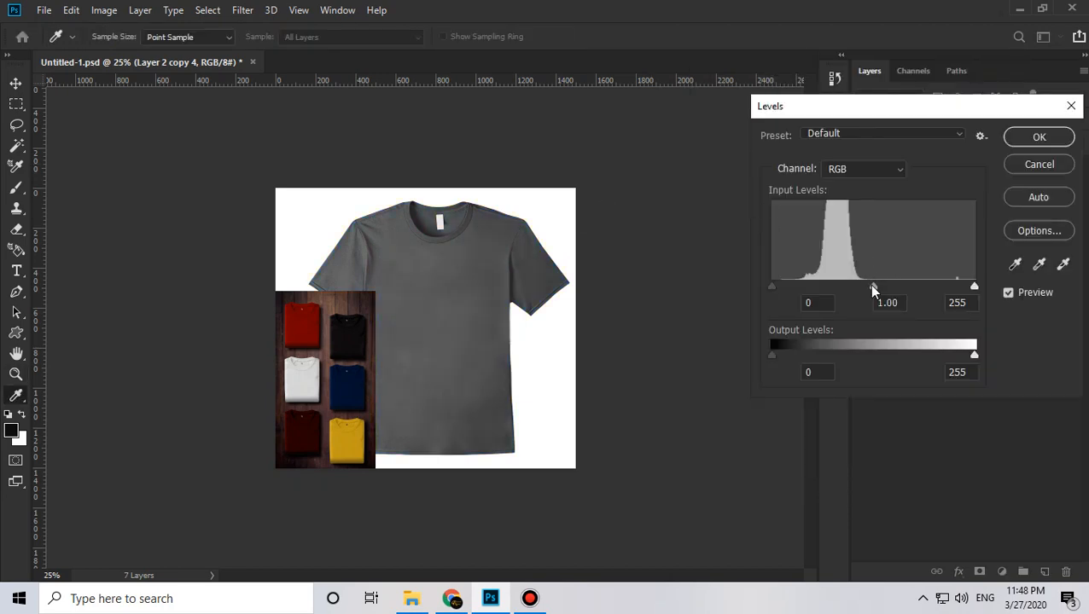
pyautogui.moveTo(873, 286); pyautogui.dragTo(922, 282)
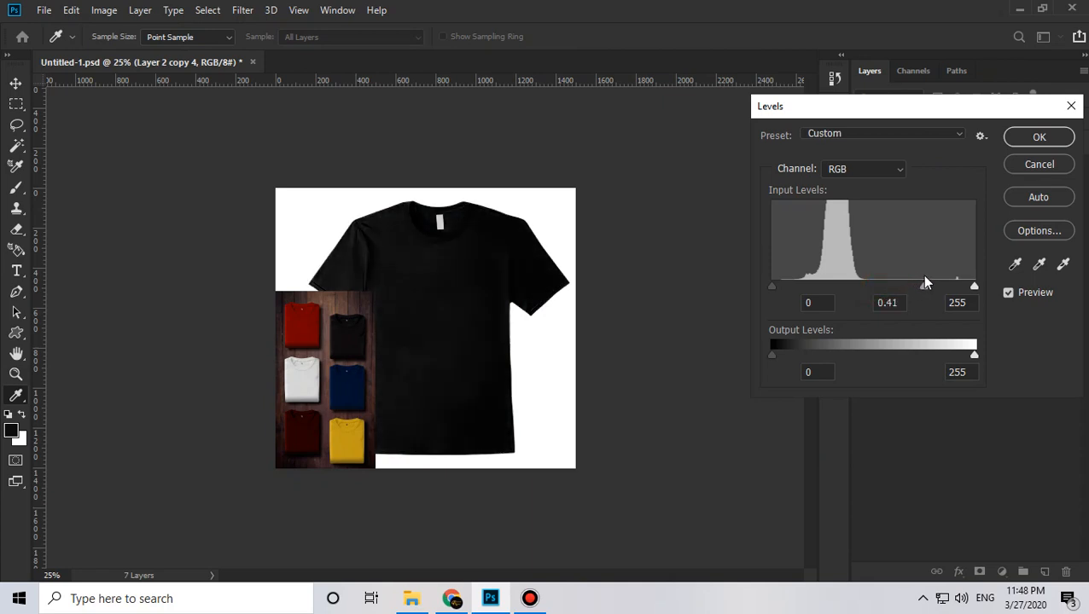
pyautogui.click(1057, 133)
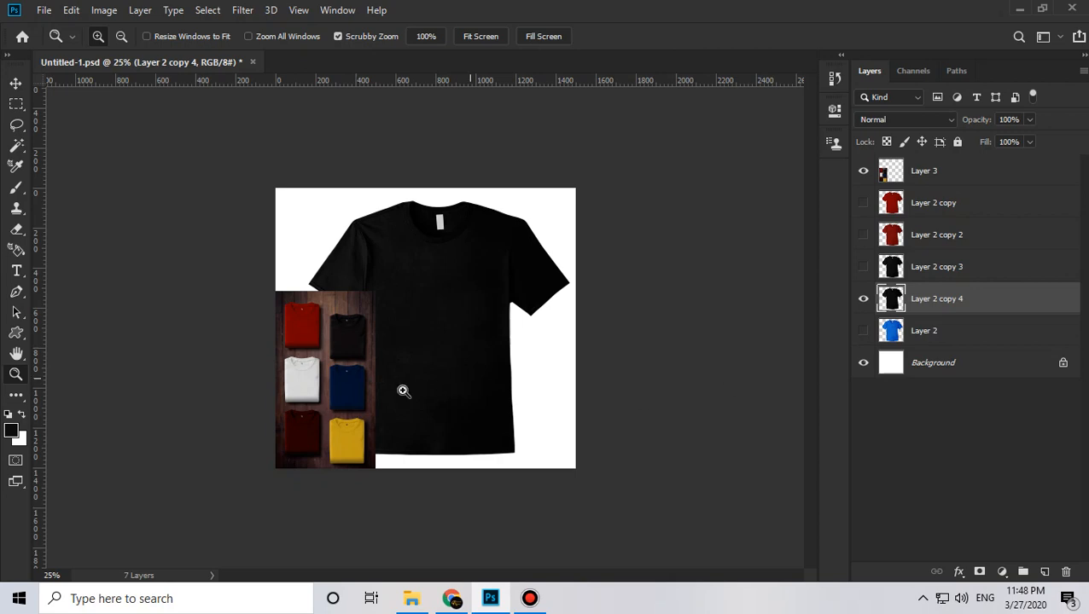
# - Hide the second black T-shirt copy, duplicate the blue Layer 2 and show the new copy
pyautogui.click(863, 301)
pyautogui.click(908, 332)
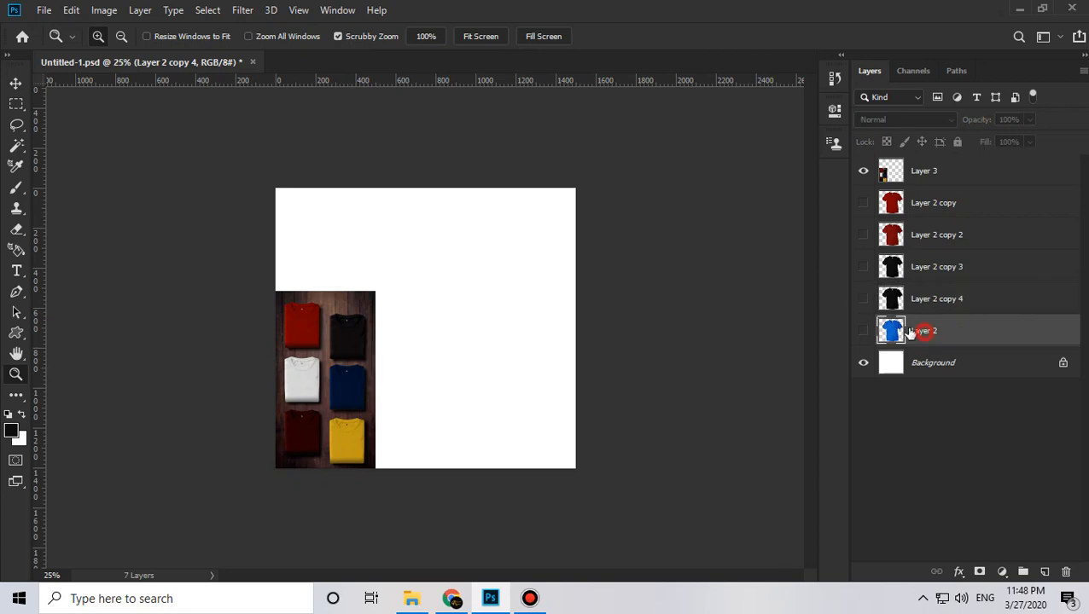
pyautogui.hotkey('ctrl', 'j')
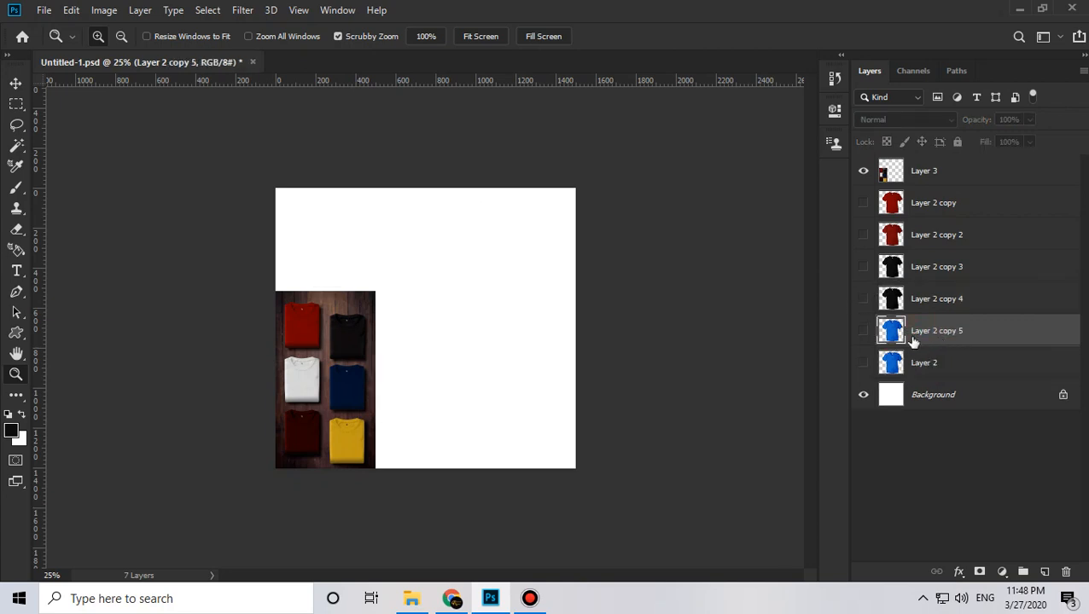
pyautogui.click(864, 332)
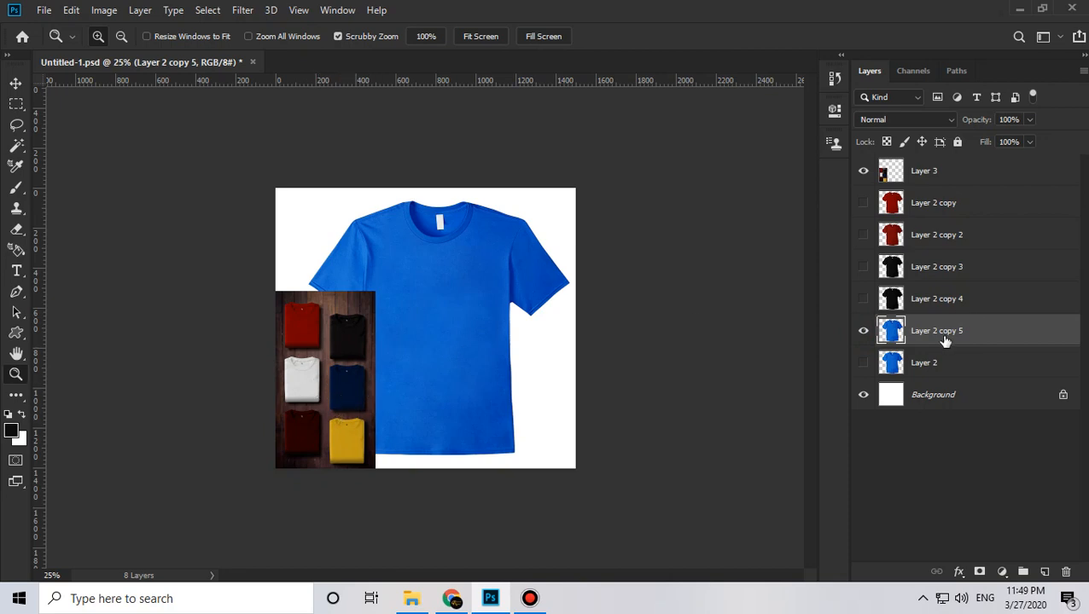
# - Fully desaturate Layer 2 copy 5 with a Hue/Saturation adjustment
pyautogui.hotkey('ctrl', 'u')
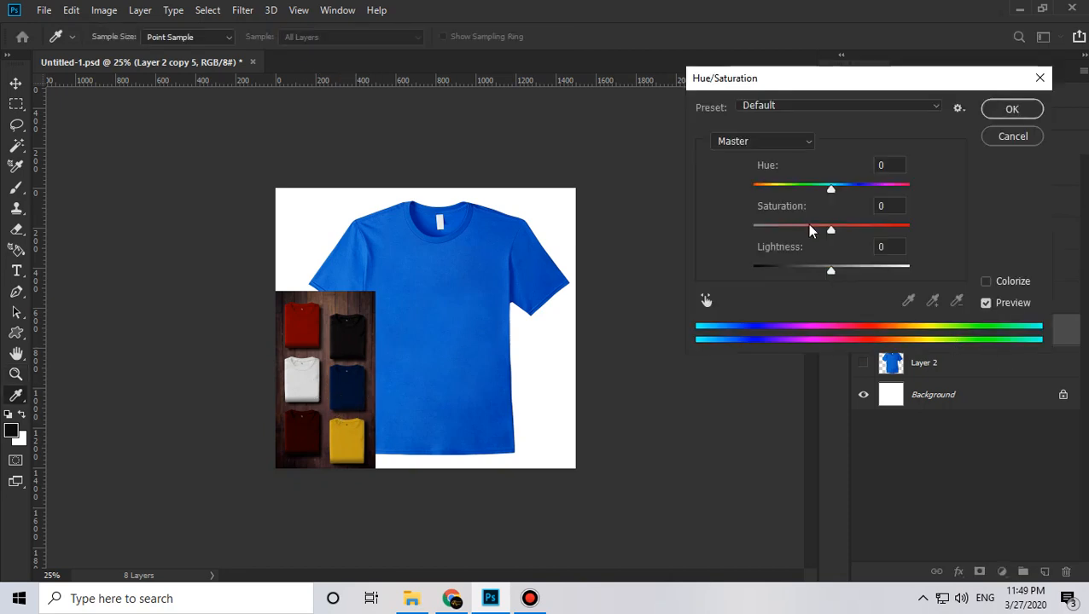
pyautogui.moveTo(811, 230); pyautogui.dragTo(753, 234)
pyautogui.click(1012, 109)
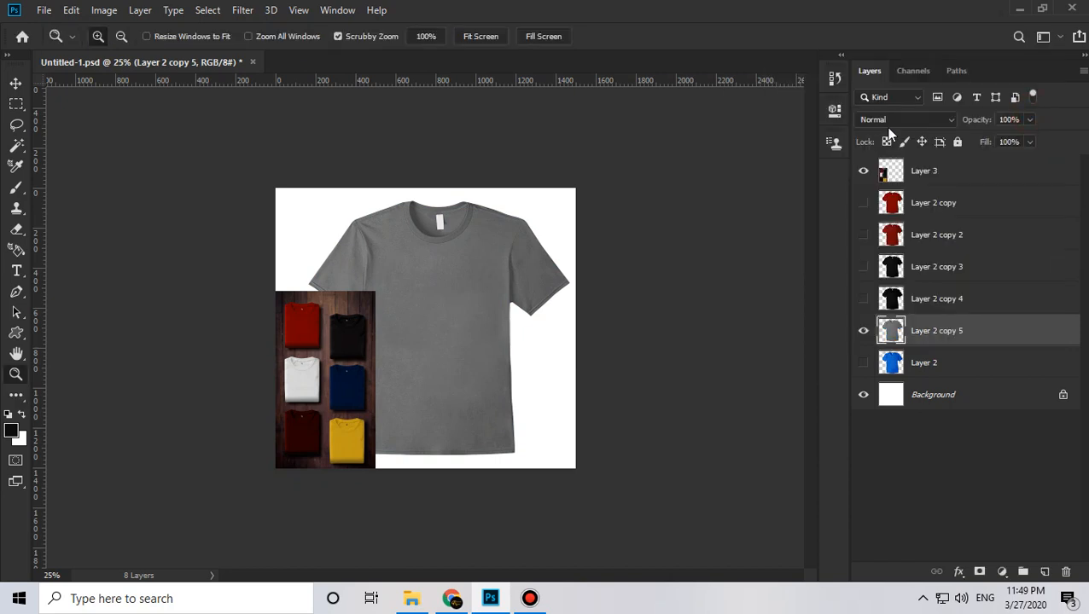
# - Brighten the grey T-shirt with Levels, setting the midtone input to 1.67 and the white input to 155
pyautogui.hotkey('ctrl', 'l')
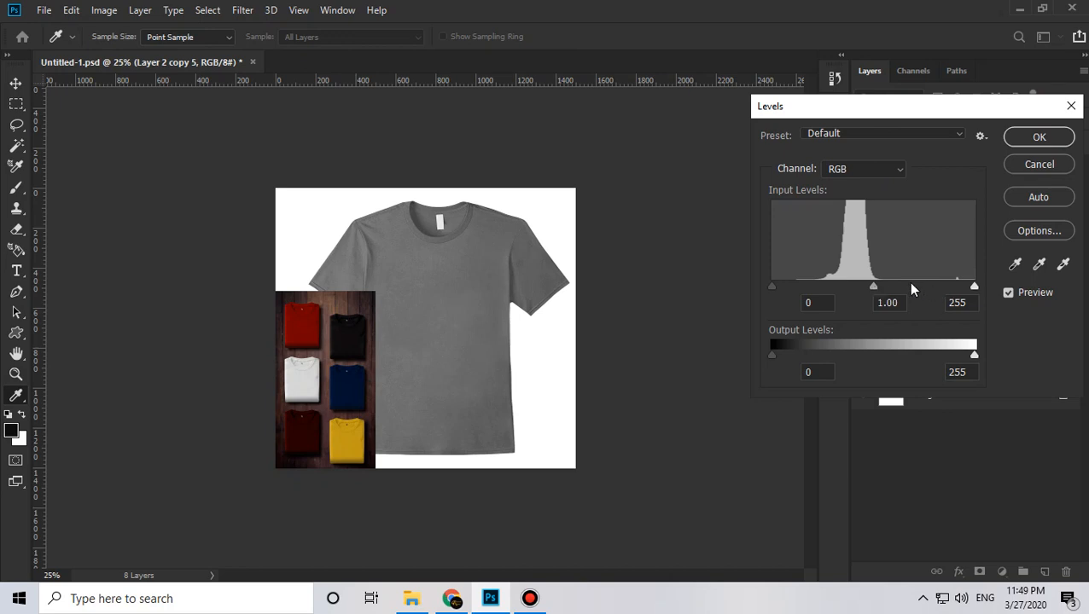
pyautogui.moveTo(872, 288); pyautogui.dragTo(833, 285)
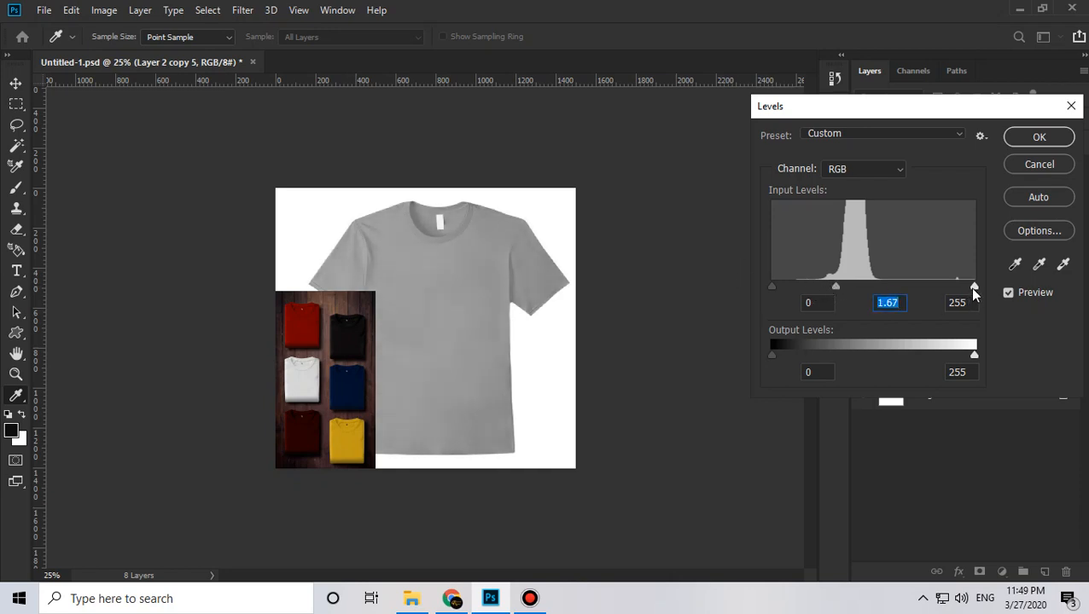
pyautogui.moveTo(973, 287); pyautogui.dragTo(892, 287)
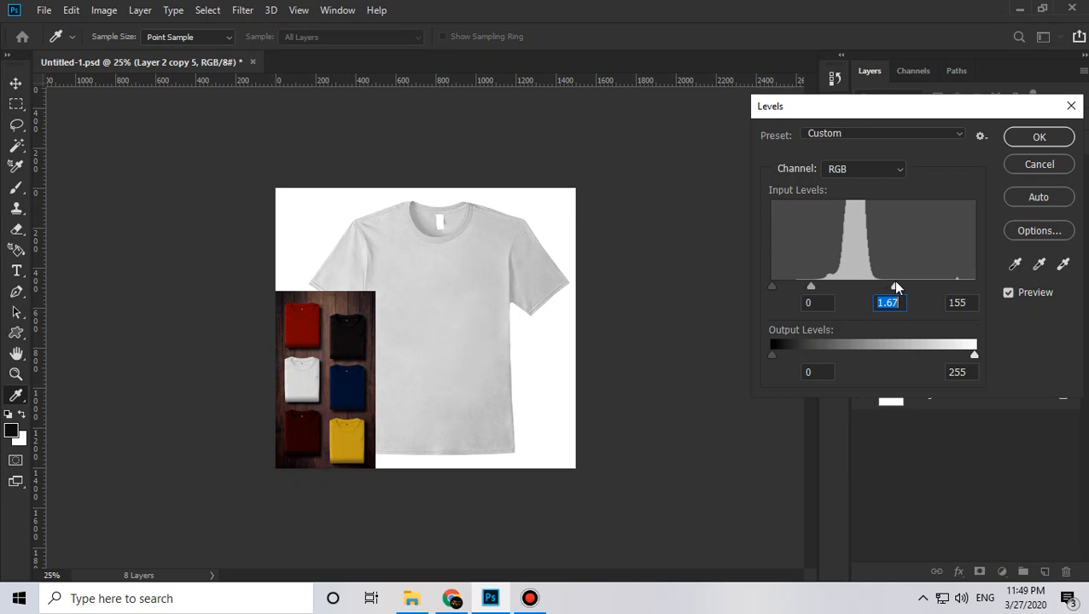
pyautogui.press('Tab')
pyautogui.click(1039, 138)
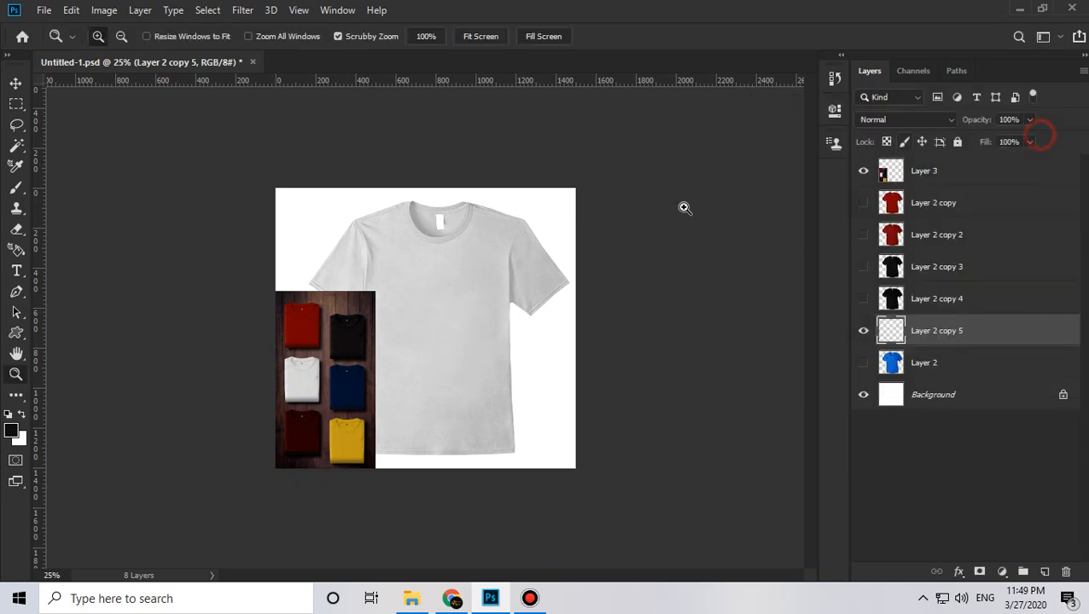
# - Lighten the T-shirt further to white with an RGB Curves point at input 107, output 155
pyautogui.hotkey('ctrl', 'm')
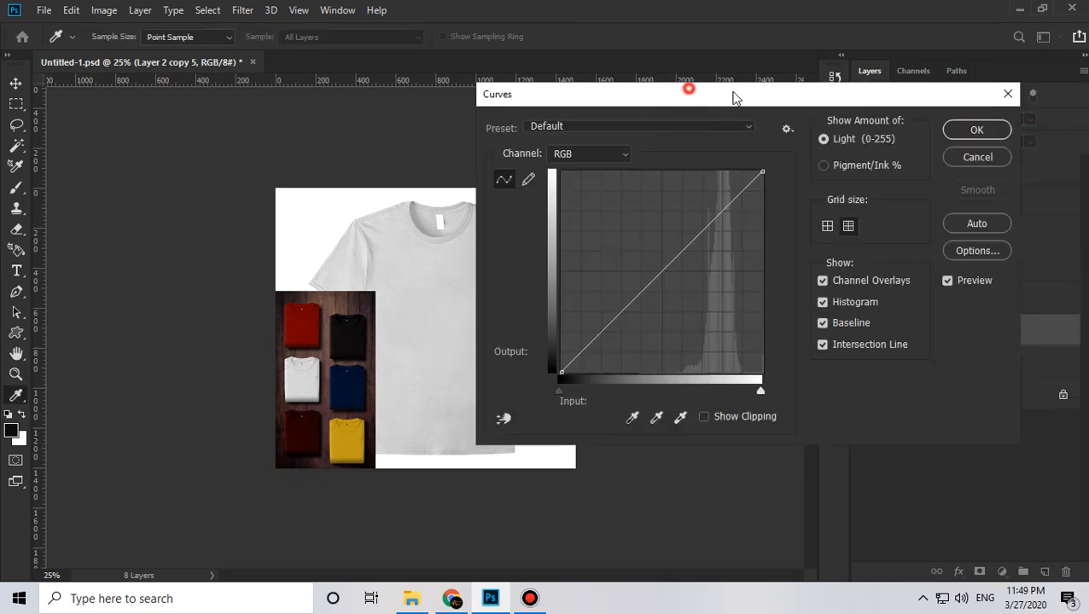
pyautogui.moveTo(688, 89); pyautogui.dragTo(779, 96)
pyautogui.moveTo(745, 285); pyautogui.dragTo(735, 255)
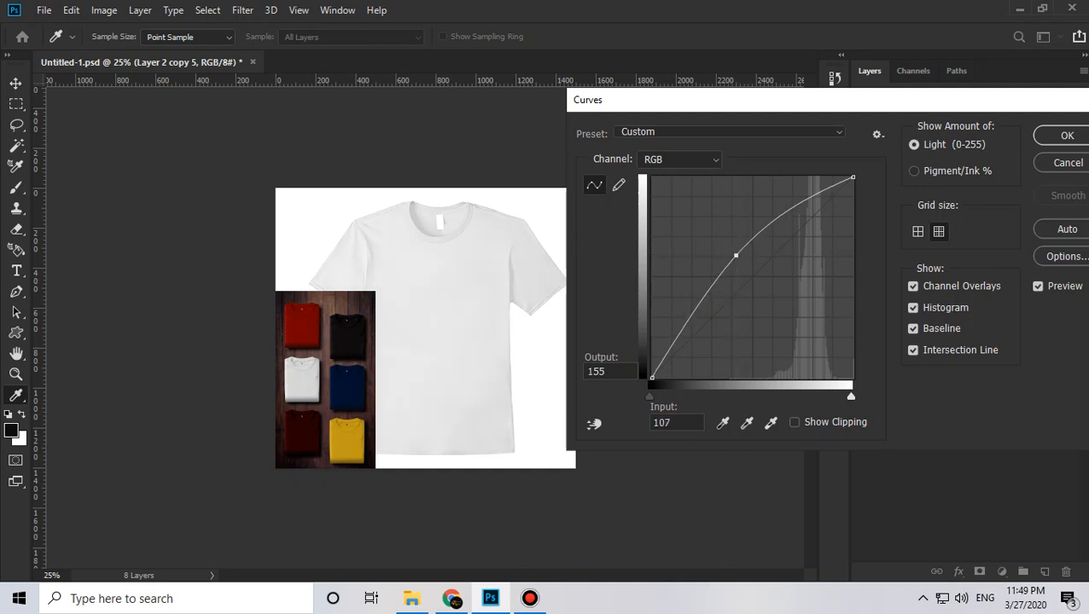
pyautogui.click(1067, 135)
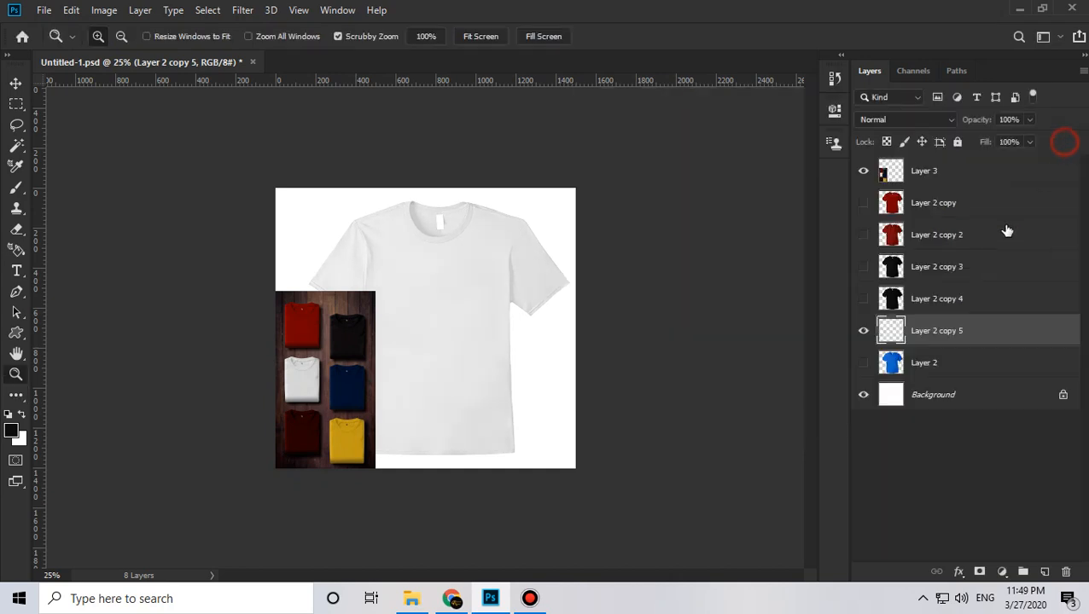
# - Add a new layer directly above the Background and fill it with the black foreground colour
pyautogui.click(948, 405)
pyautogui.doubleClick(892, 401)
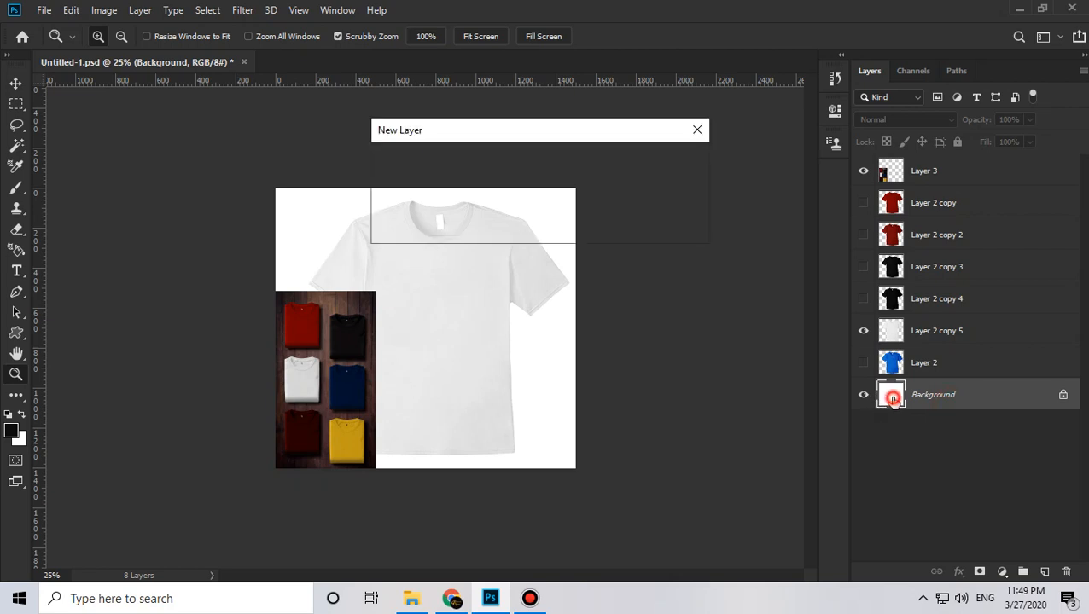
pyautogui.press('Escape')
pyautogui.click(1045, 573)
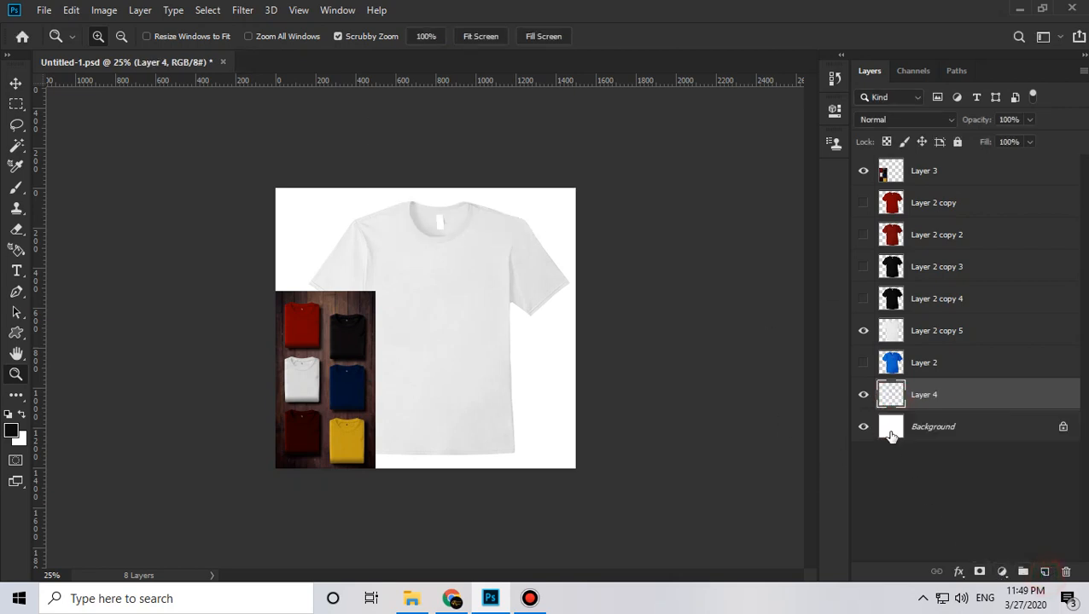
pyautogui.press('alt')
pyautogui.hotkey('alt', 'BackSpace')
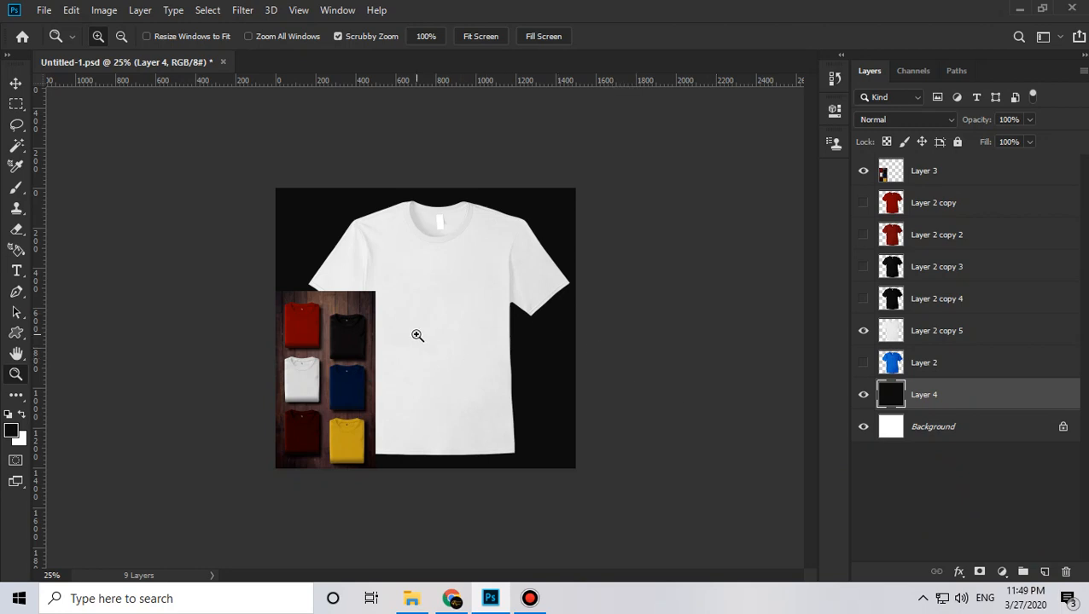
# - Cool the white T-shirt on Layer 2 copy 5 with Color Balance, shifting the midtones to +22 blue
pyautogui.click(437, 287)
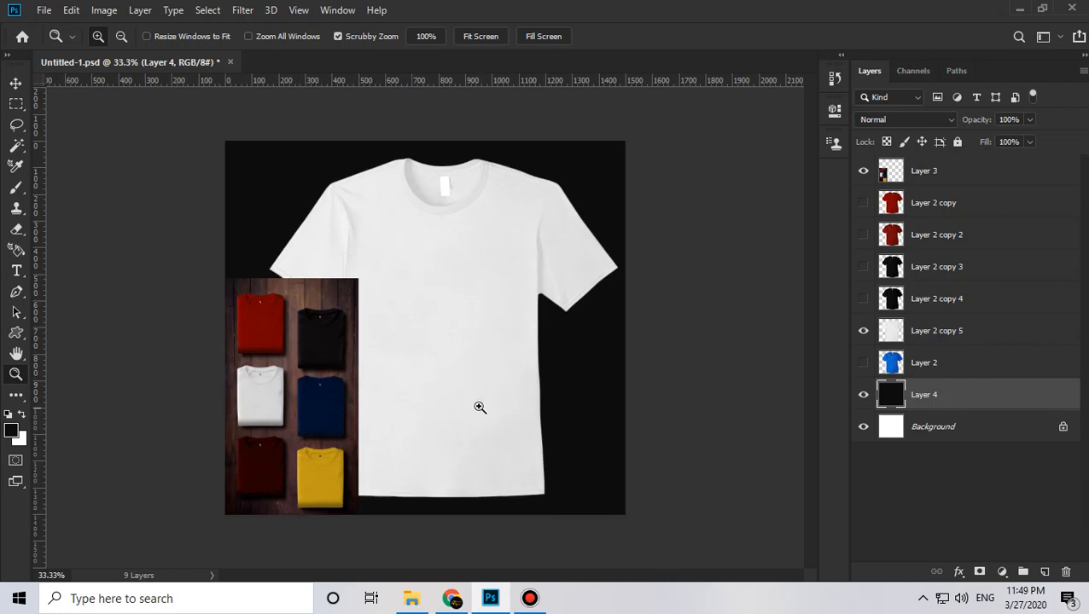
pyautogui.click(16, 82)
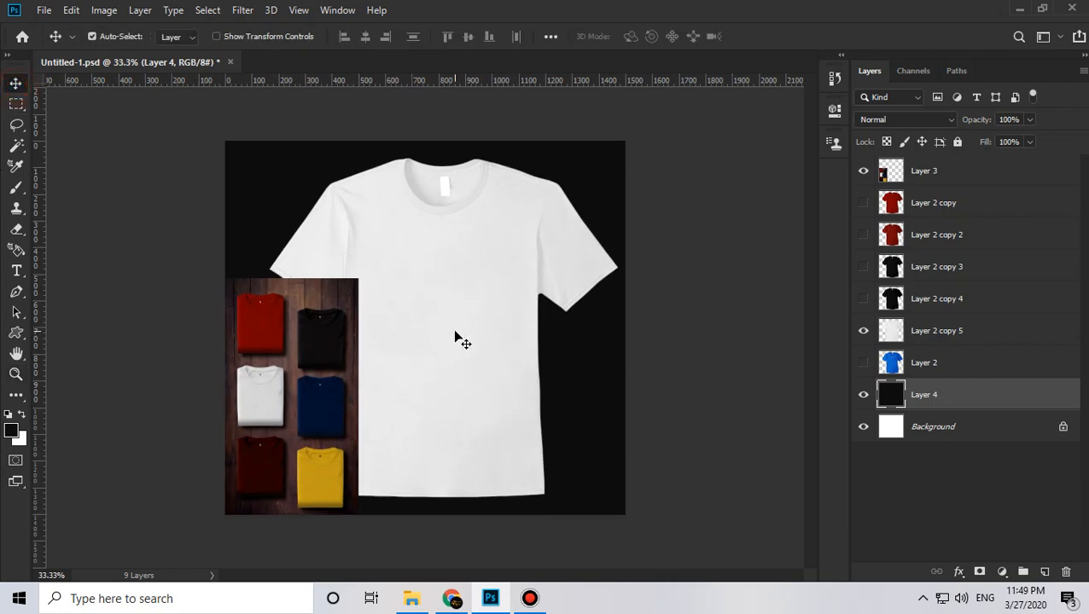
pyautogui.click(455, 332)
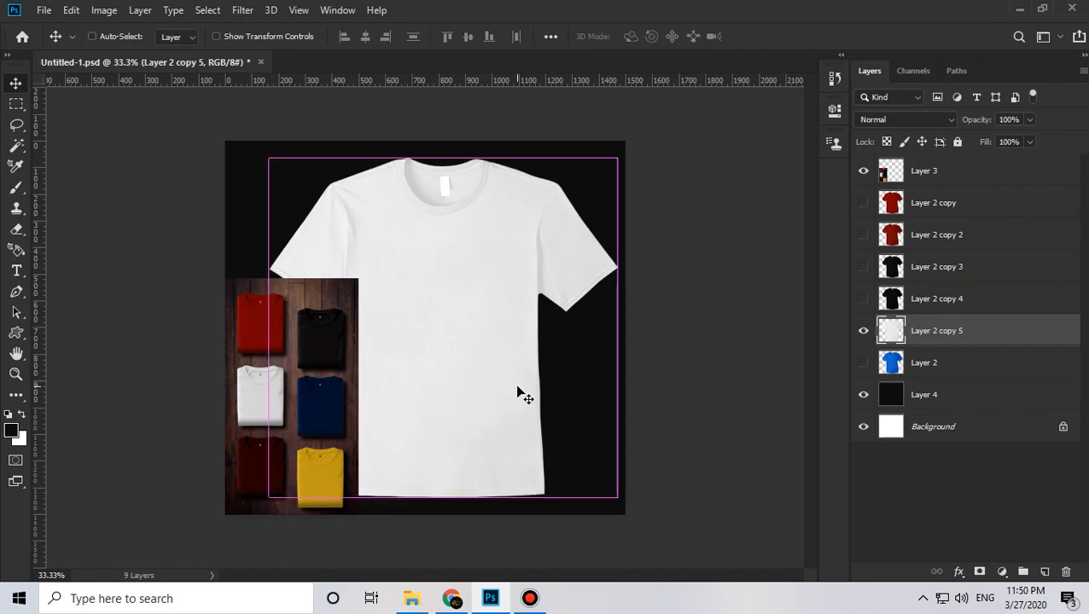
pyautogui.hotkey('ctrl', 'b')
pyautogui.moveTo(869, 253); pyautogui.dragTo(756, 226)
pyautogui.hotkey('ctrl', 'z')
pyautogui.write('0')
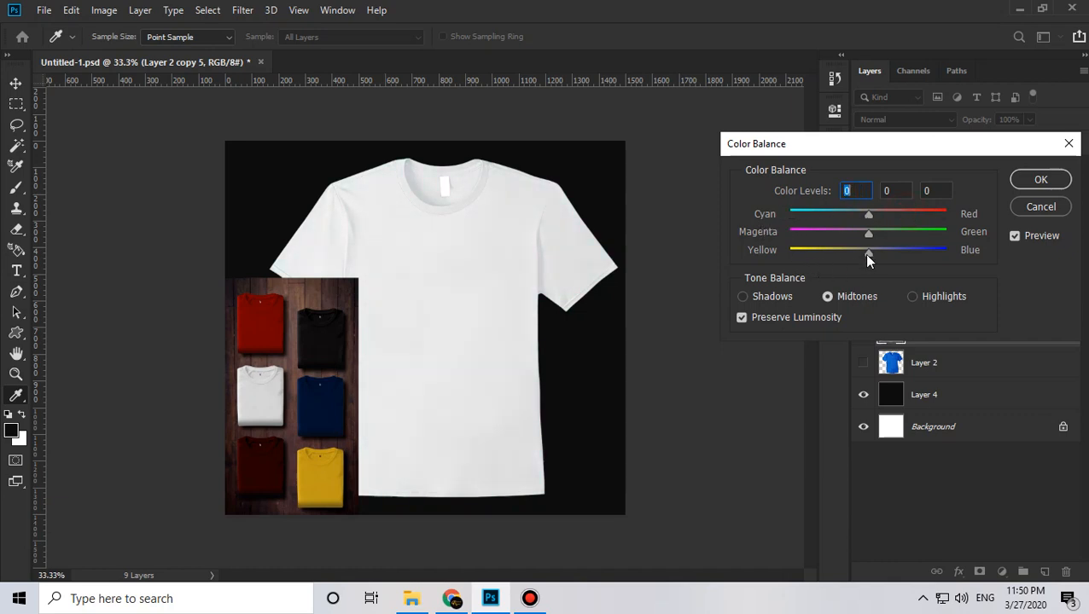
pyautogui.moveTo(869, 253); pyautogui.dragTo(886, 251)
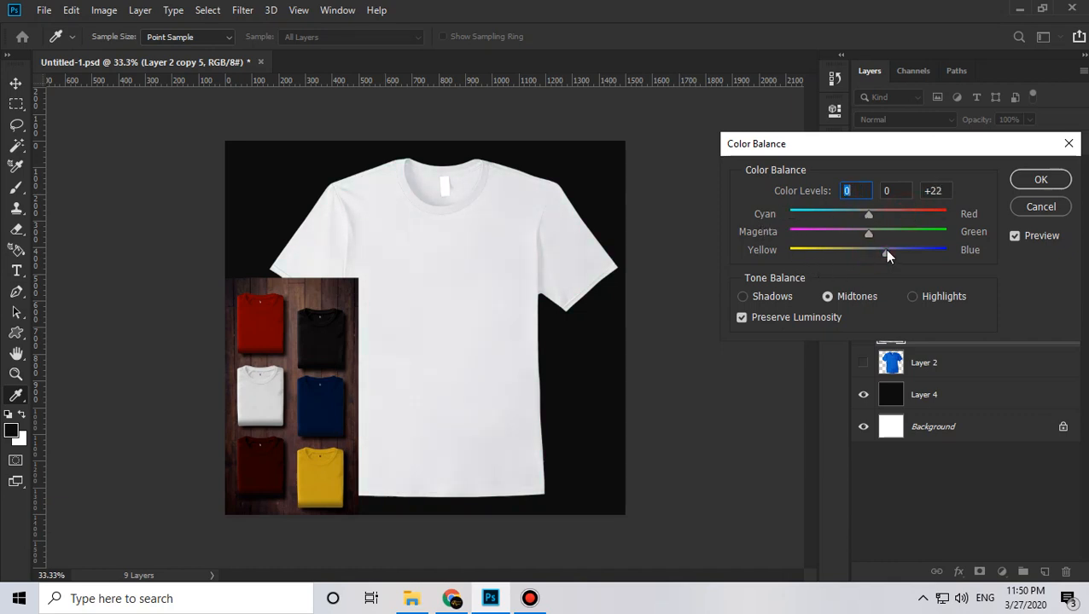
pyautogui.click(1040, 180)
# - Hide Layer 2 copy 5, show the blue Layer 2 and duplicate it
pyautogui.press('z')
pyautogui.keyDown('alt'); pyautogui.click(473, 343); pyautogui.keyUp('alt')
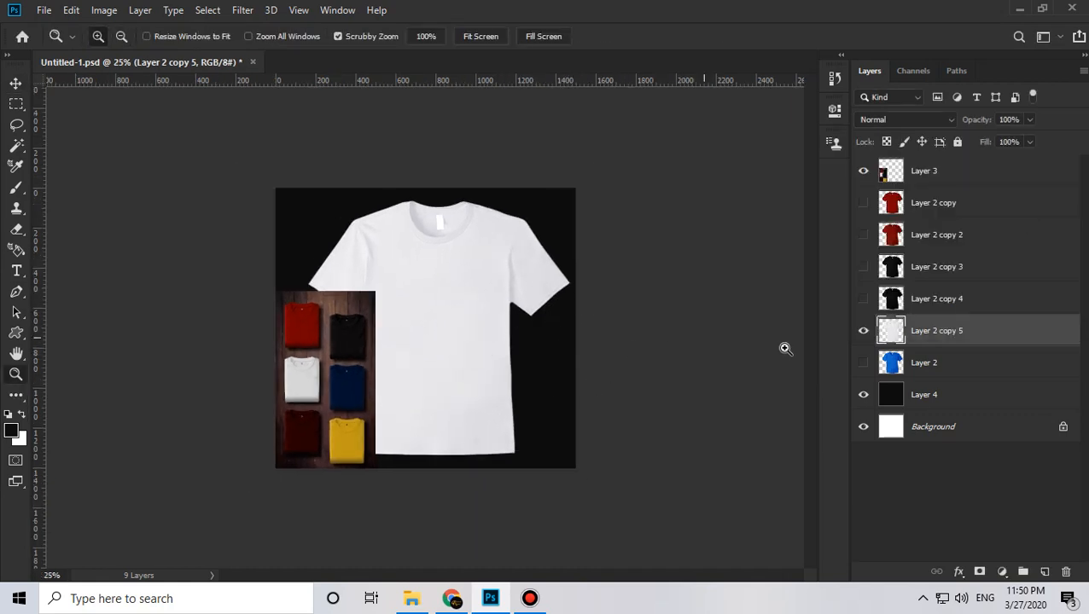
pyautogui.click(862, 330)
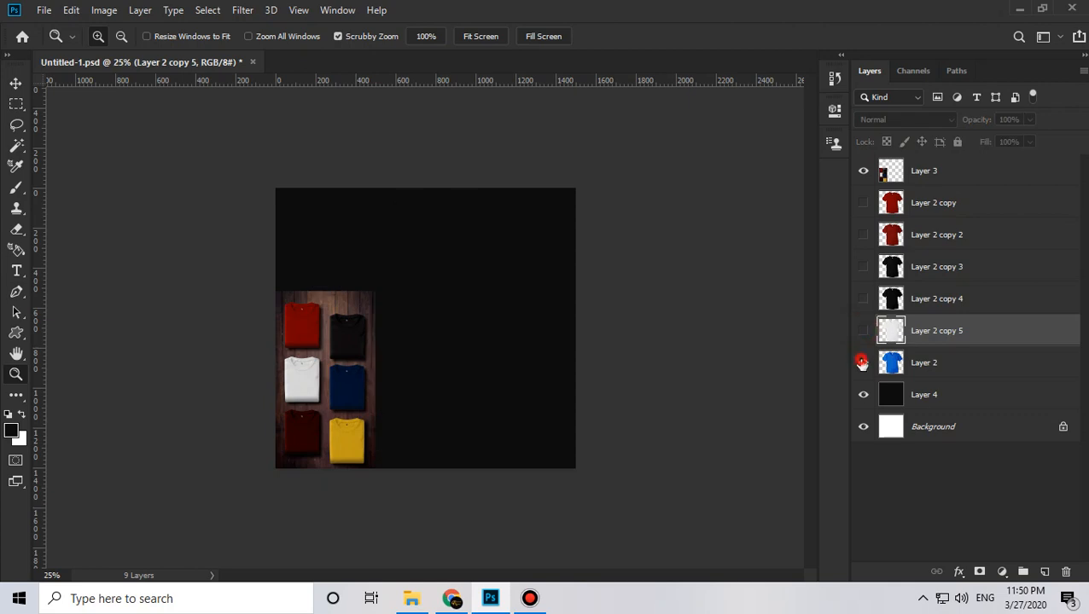
pyautogui.click(863, 362)
pyautogui.click(888, 363)
pyautogui.hotkey('ctrl', 'j')
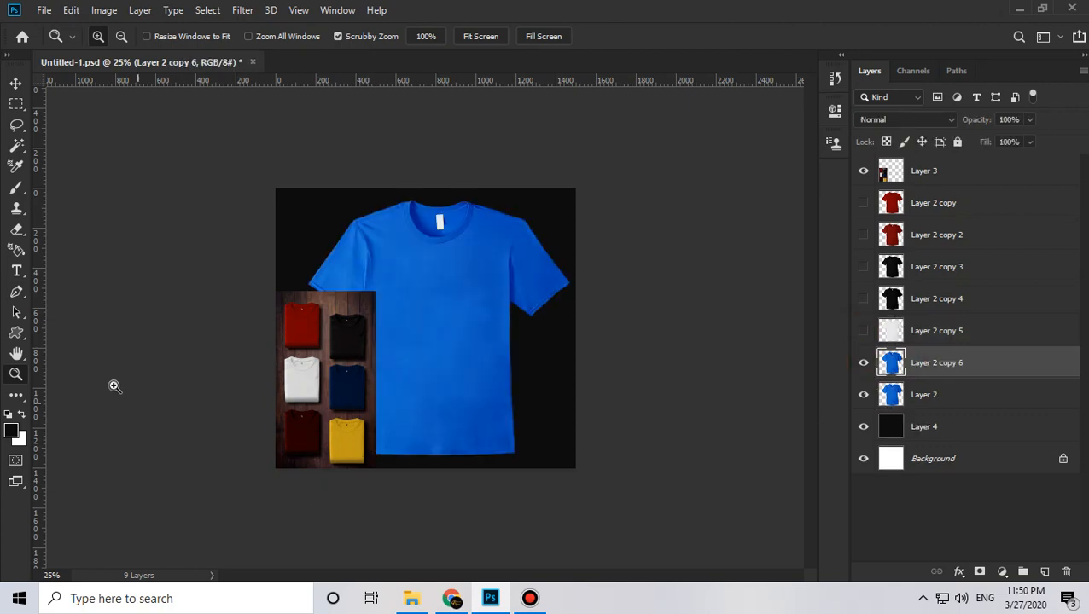
# - Sample the folded white reference shirt as the foreground colour, d5d5d5
pyautogui.click(12, 432)
pyautogui.click(307, 382)
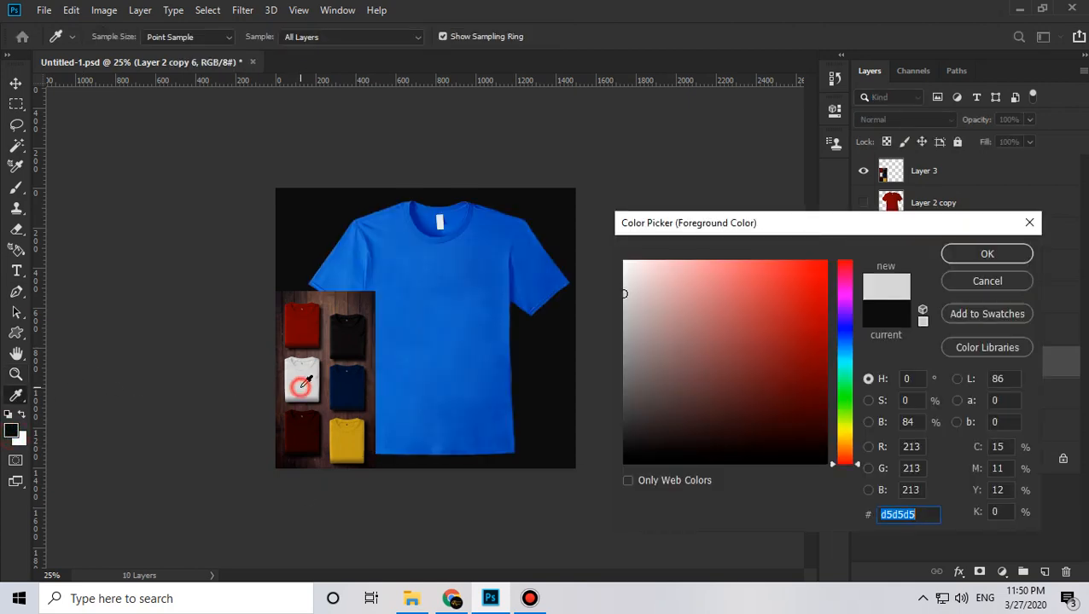
pyautogui.click(986, 254)
pyautogui.press('z')
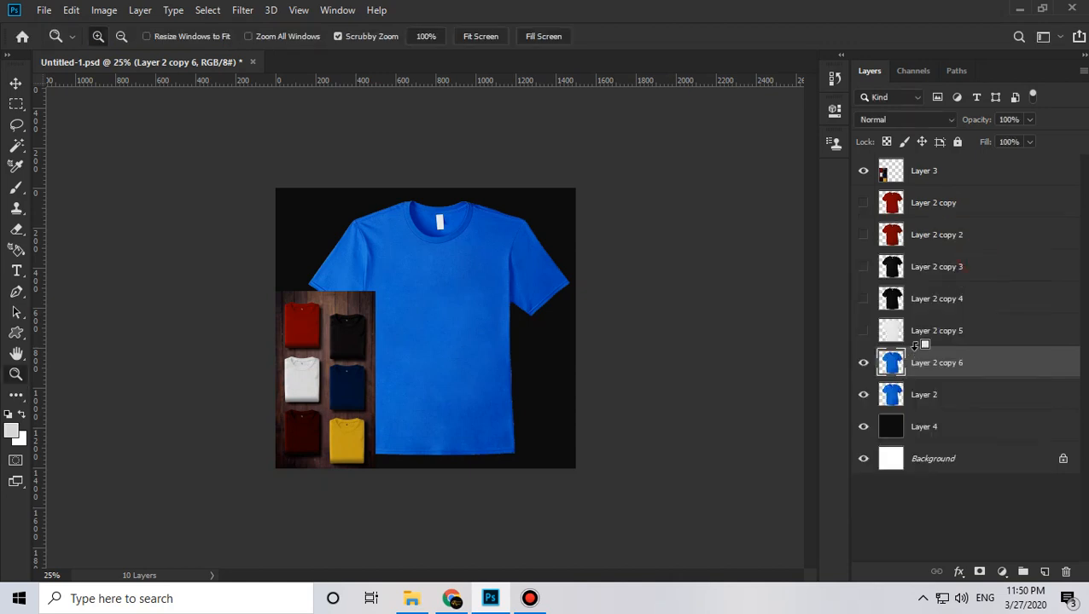
# - Convert the new blue T-shirt copy with a Black & White adjustment tinted d5d5d5
pyautogui.hotkey('ctrl', 'alt', 'shift', 'b')
pyautogui.click(703, 367)
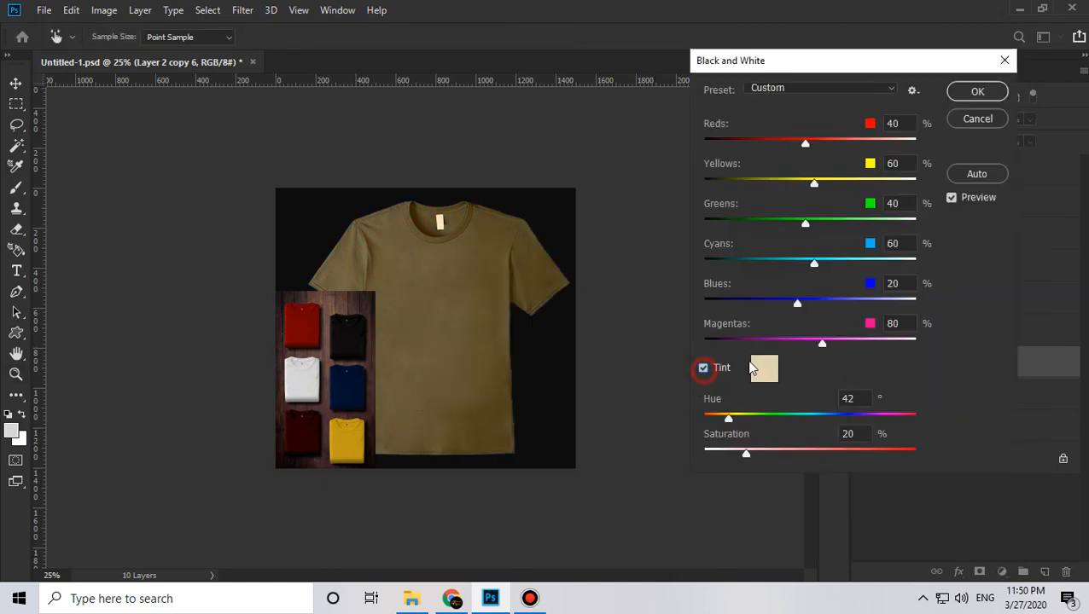
pyautogui.click(757, 371)
pyautogui.write('d5d5d5')
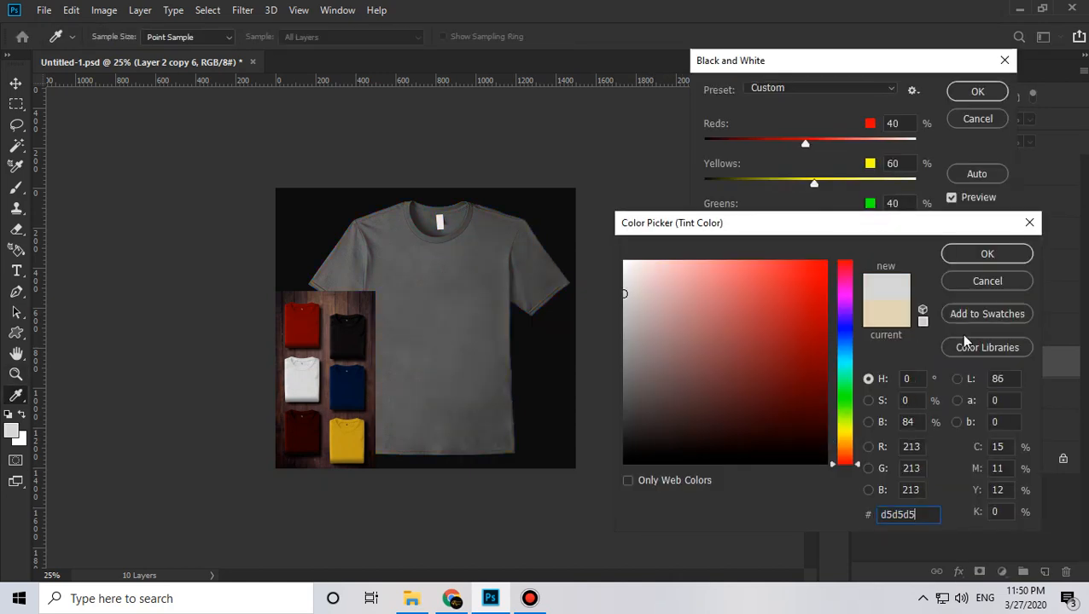
pyautogui.click(982, 254)
pyautogui.click(978, 91)
# - Brighten the tinted T-shirt with Levels, setting the midtone input to 2.36 and the white input to 113
pyautogui.hotkey('ctrl', 'l')
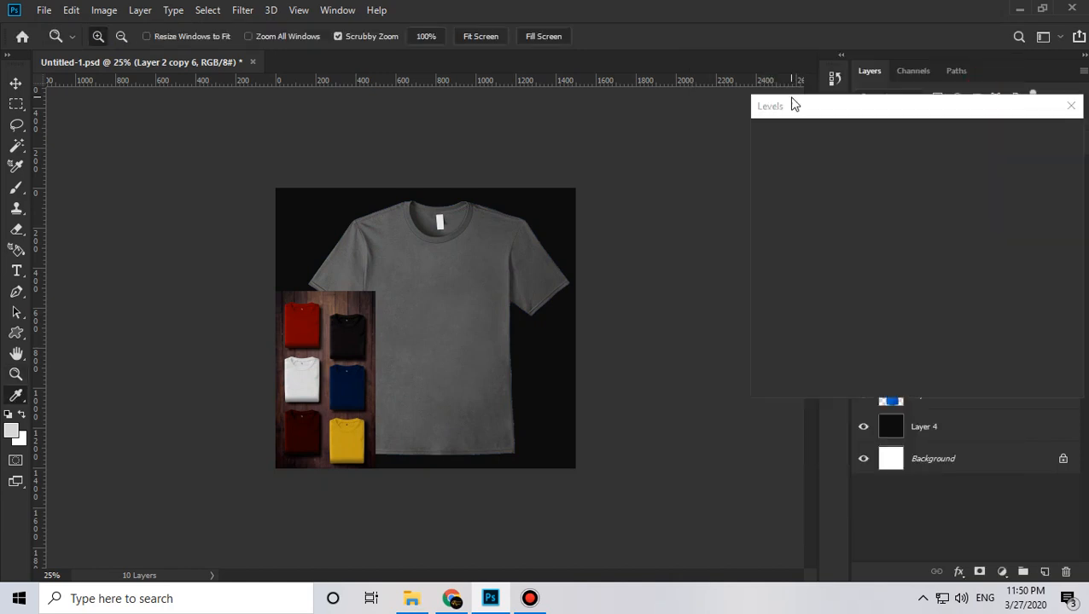
pyautogui.moveTo(871, 285); pyautogui.dragTo(793, 271)
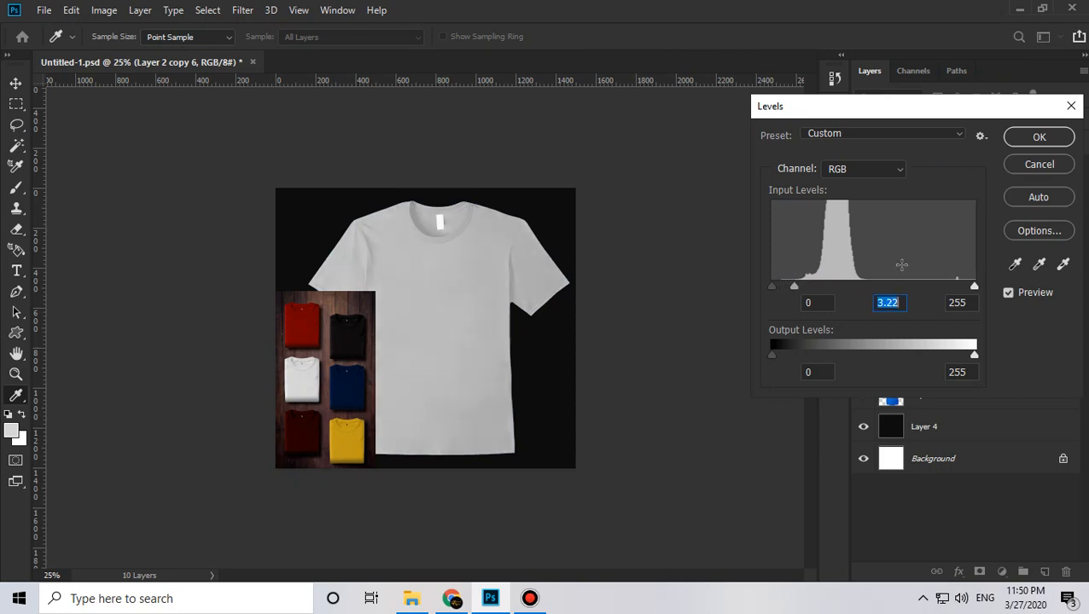
pyautogui.moveTo(972, 287); pyautogui.dragTo(925, 285)
pyautogui.moveTo(799, 288); pyautogui.dragTo(803, 288)
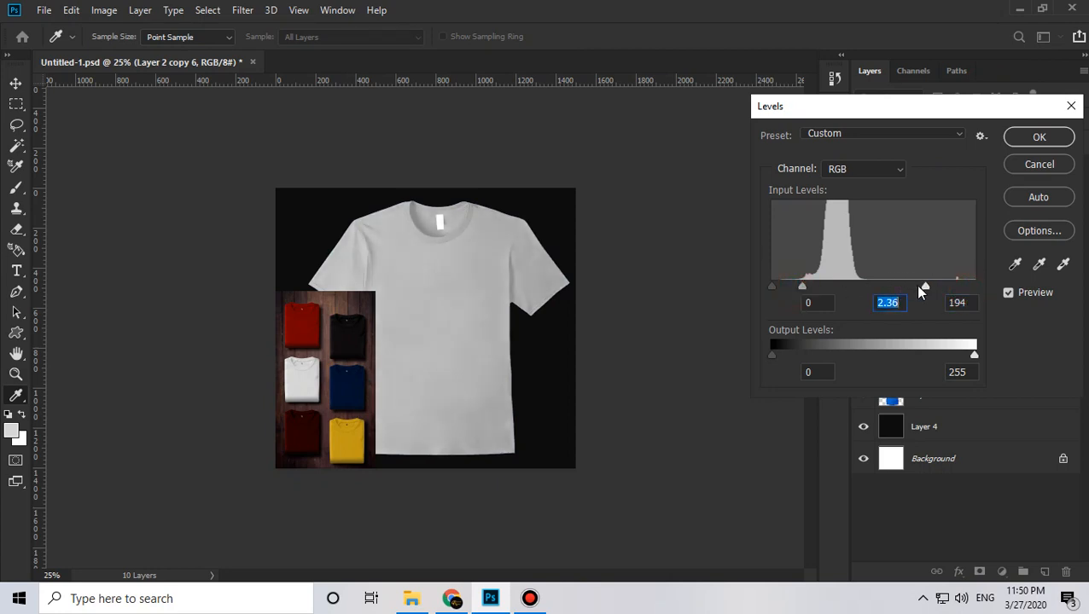
pyautogui.moveTo(920, 287); pyautogui.dragTo(864, 282)
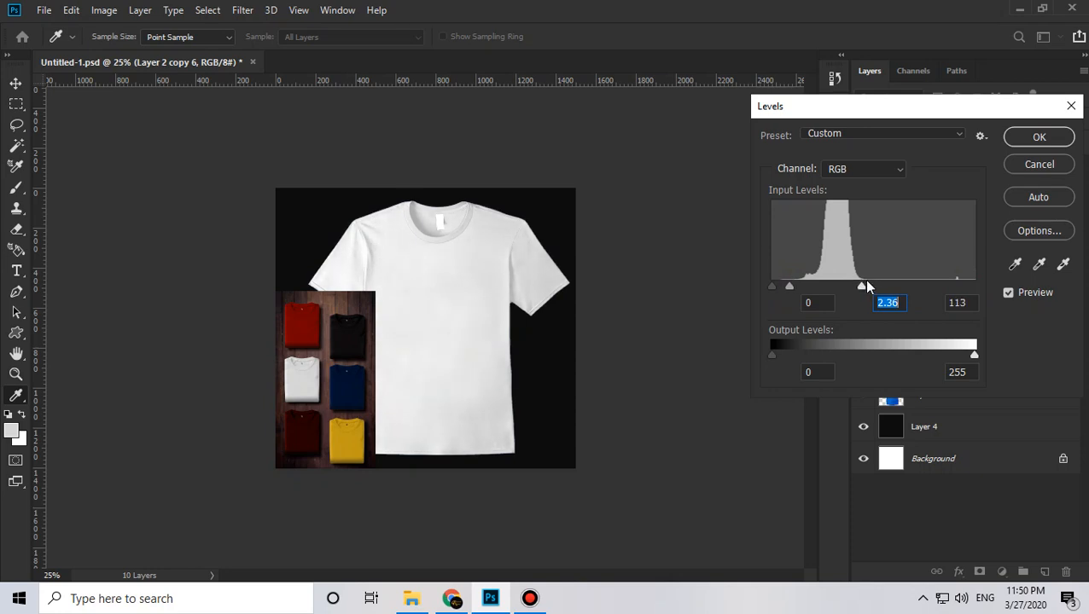
pyautogui.click(1033, 139)
pyautogui.press('z')
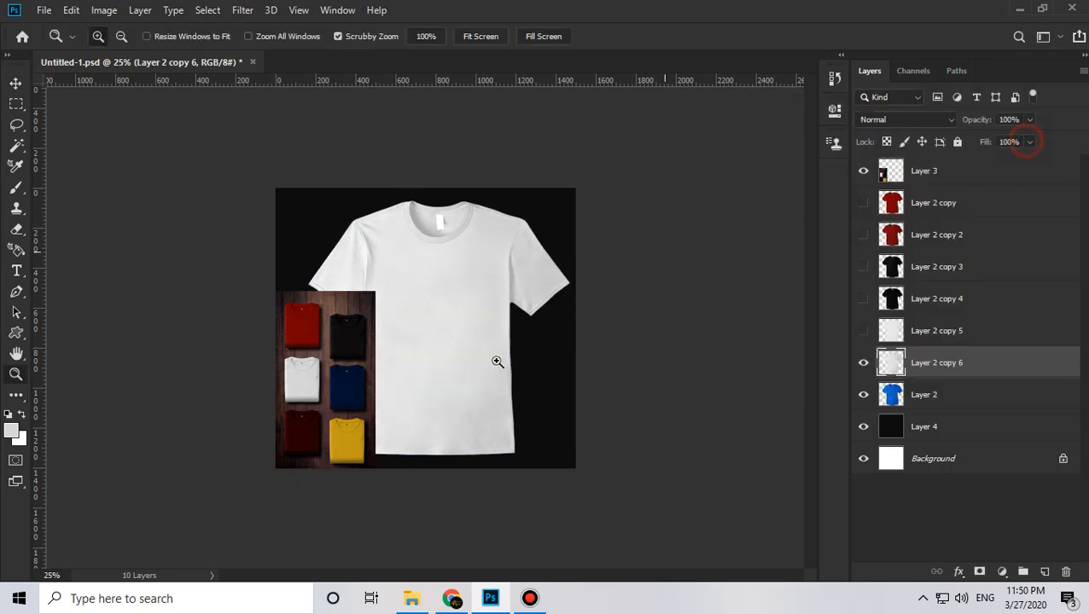
# - Lighten Layer 2 copy 6 further with an RGB Curves point at input 99, output 124
pyautogui.keyDown('alt'); pyautogui.click(452, 287); pyautogui.keyUp('alt')
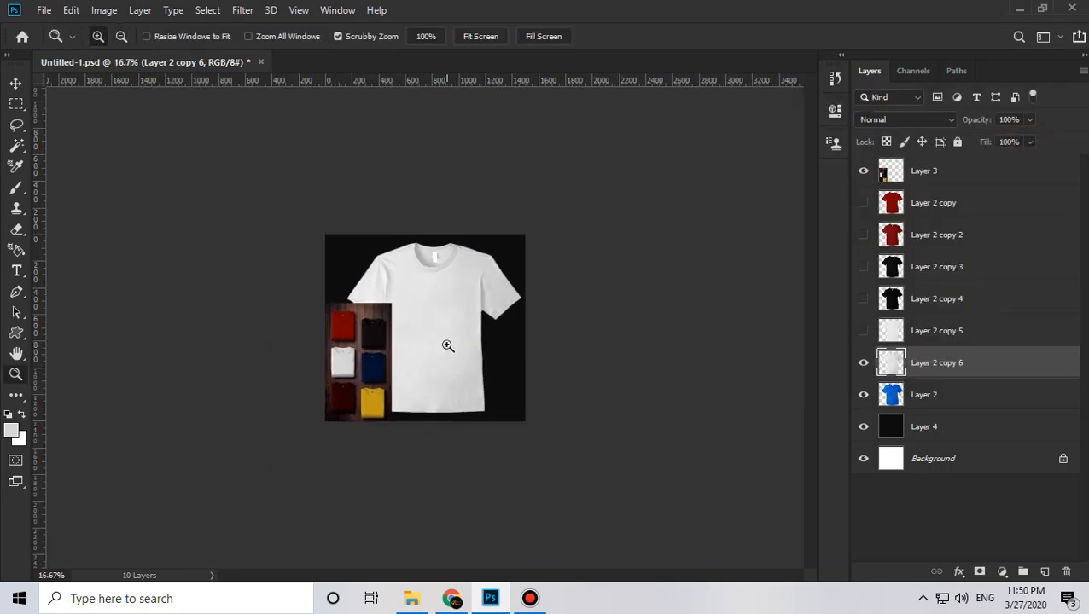
pyautogui.hotkey('ctrl', 'm')
pyautogui.moveTo(498, 58); pyautogui.dragTo(931, 176)
pyautogui.click(873, 367)
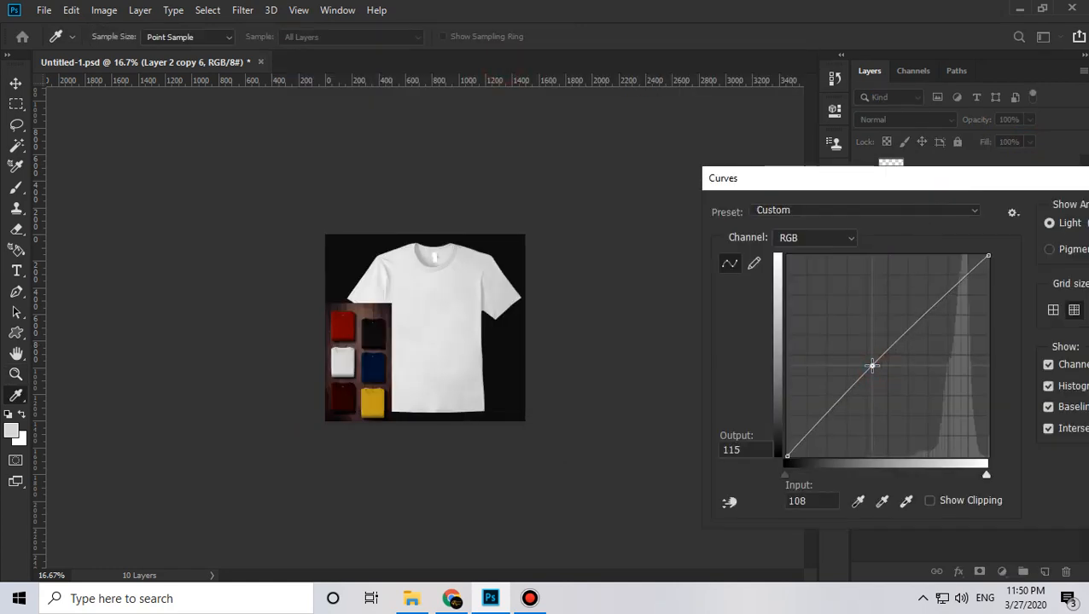
pyautogui.moveTo(873, 367); pyautogui.dragTo(864, 358)
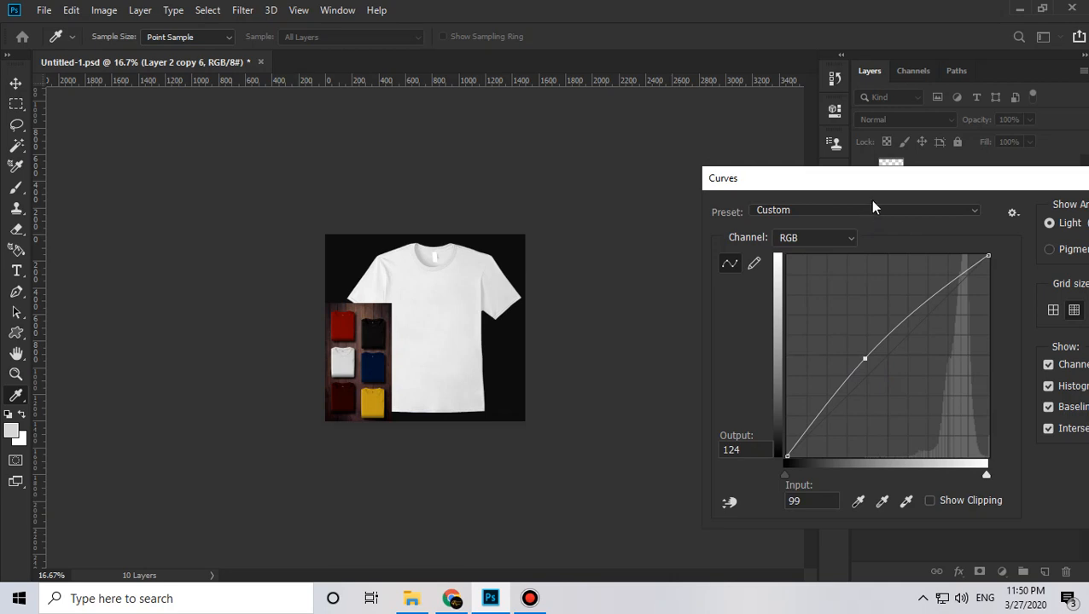
pyautogui.moveTo(883, 180); pyautogui.dragTo(613, 175)
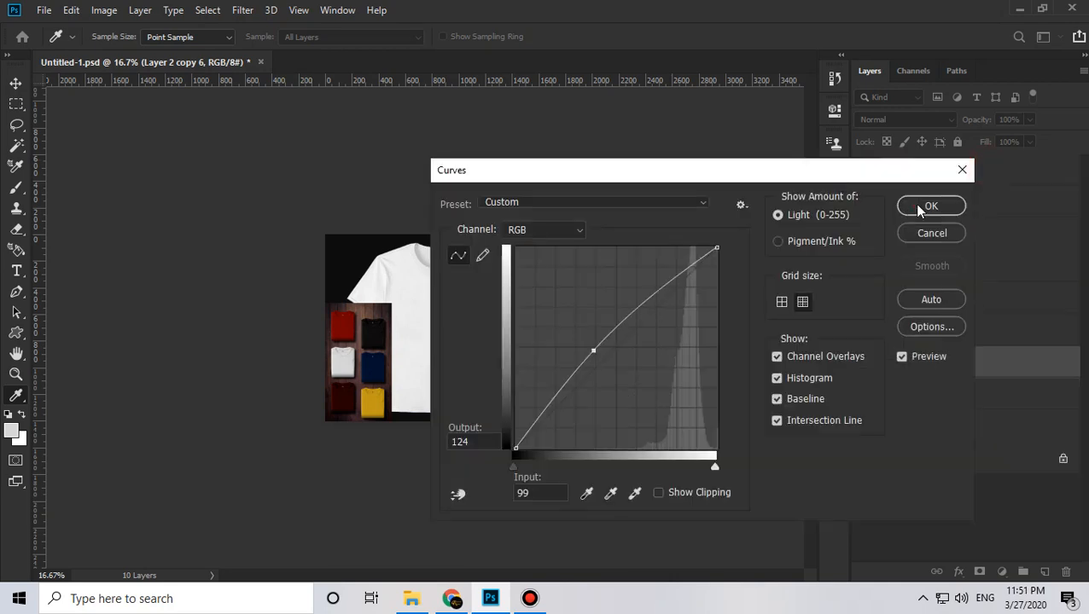
pyautogui.click(920, 209)
# - Hide Layer 2 copy 6 and make another duplicate of the blue Layer 2
pyautogui.click(862, 363)
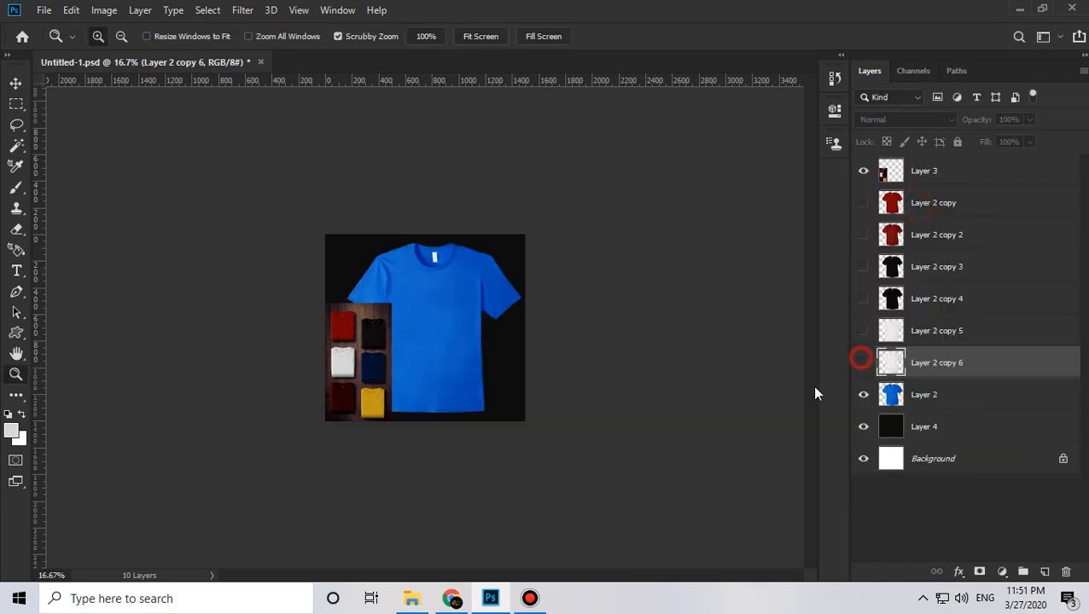
pyautogui.click(461, 384)
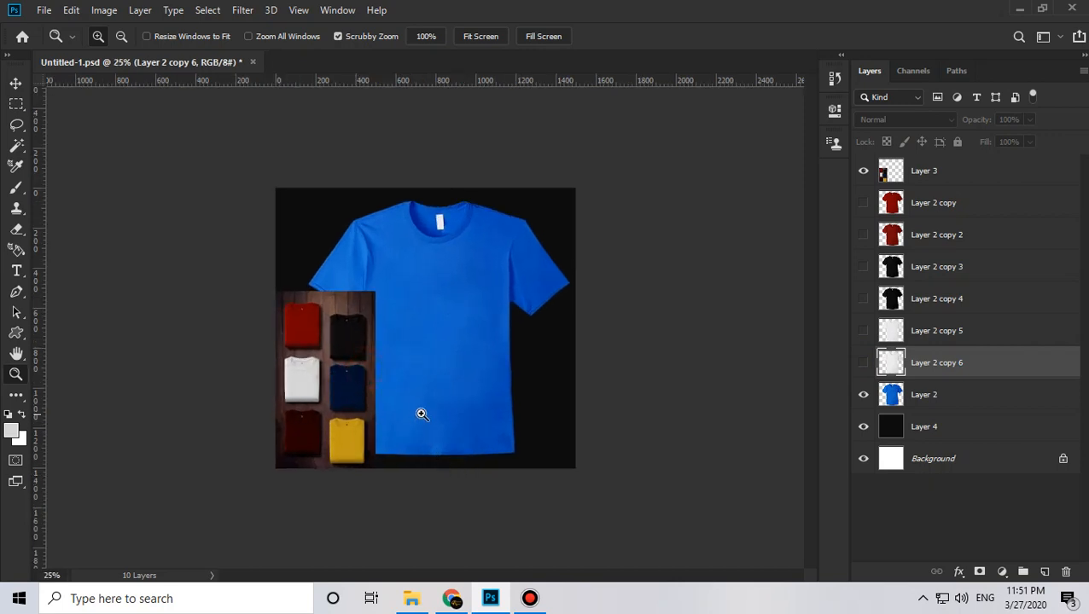
pyautogui.click(945, 394)
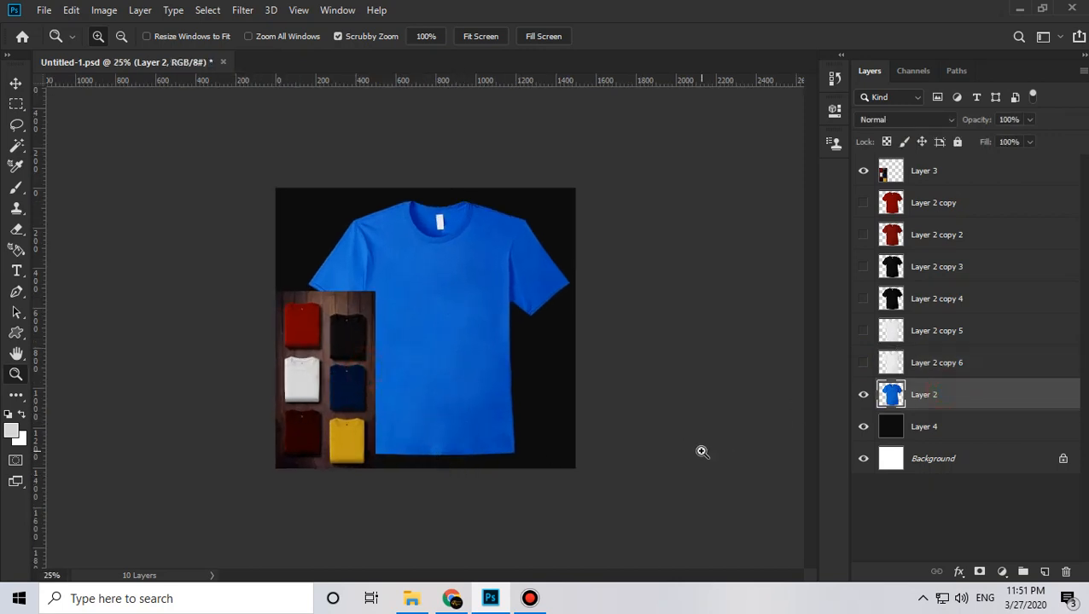
pyautogui.hotkey('ctrl', 'j')
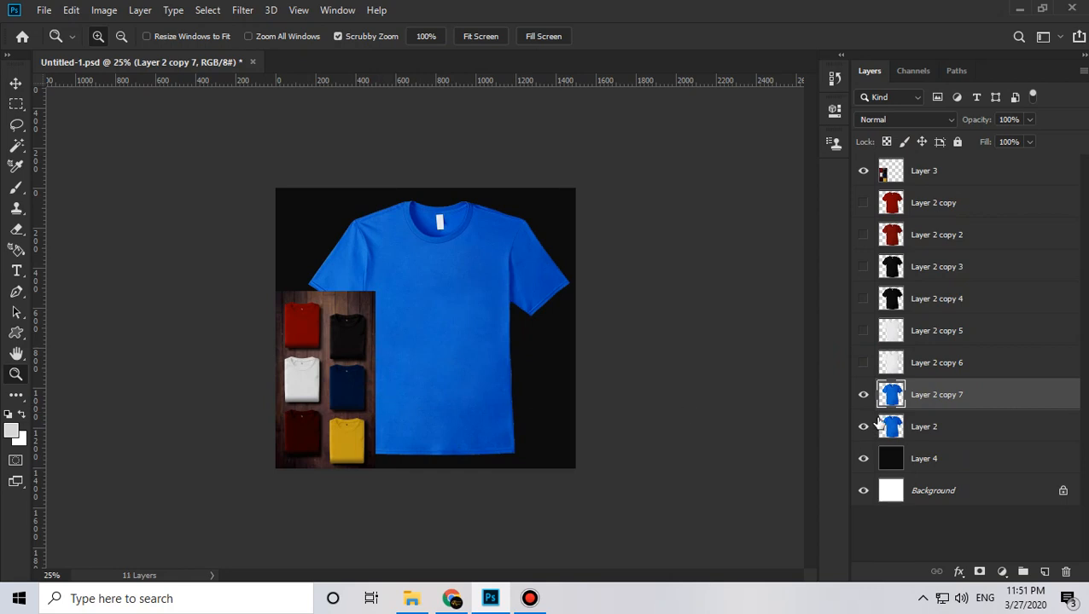
# - Darken the new blue copy with Curves, lowering the RGB curve's white end point to input 252, output 95
pyautogui.hotkey('ctrl', 'm')
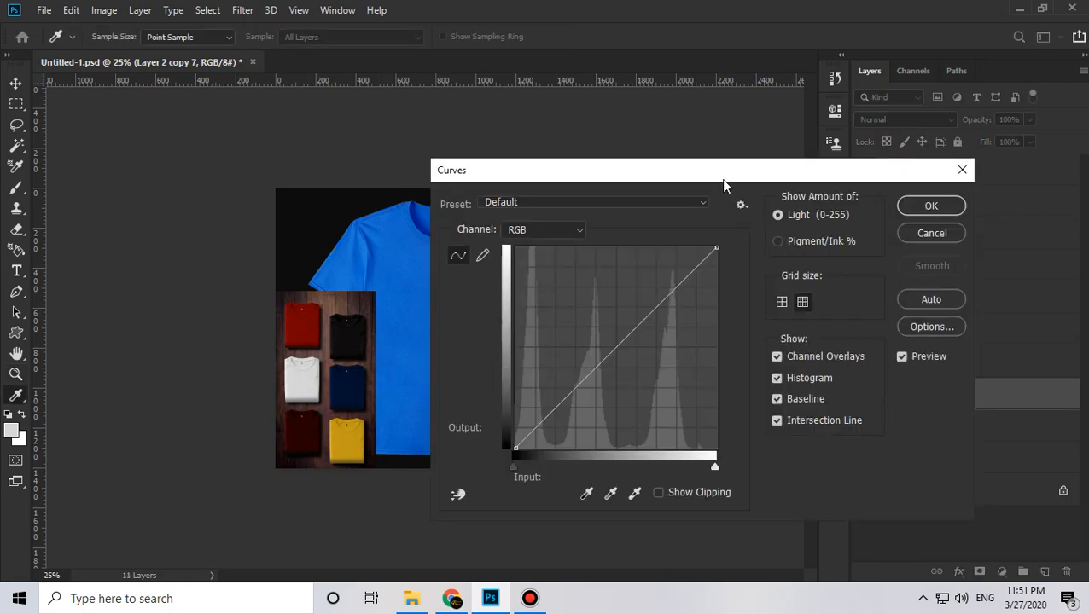
pyautogui.moveTo(722, 175); pyautogui.dragTo(809, 142)
pyautogui.moveTo(798, 216); pyautogui.dragTo(842, 342)
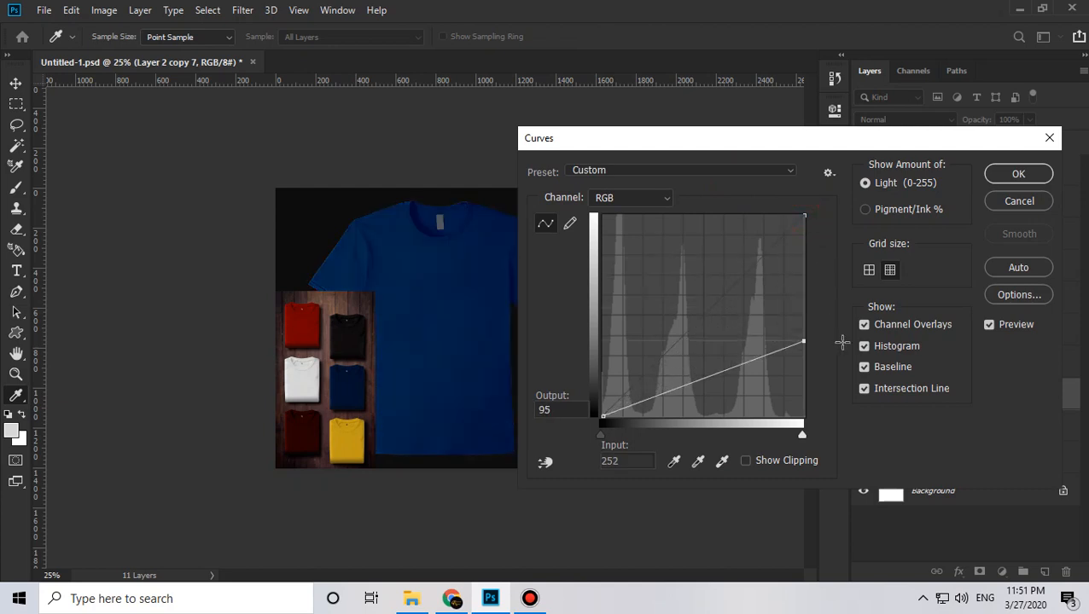
pyautogui.click(1018, 174)
# - Deepen the T-shirt to navy with Levels, setting the midtone input to 0.81
pyautogui.hotkey('ctrl', 'l')
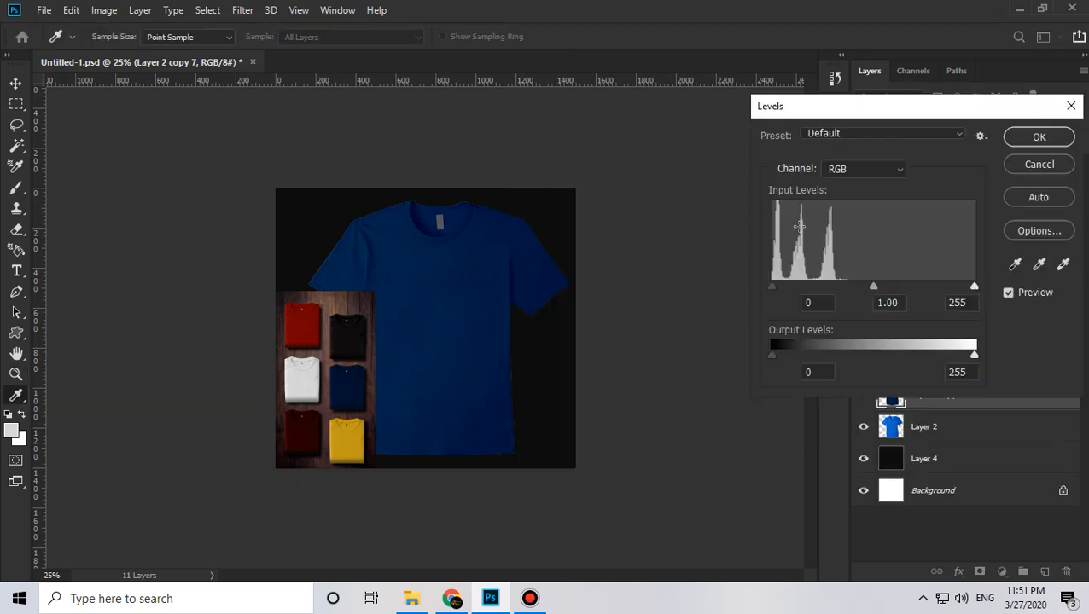
pyautogui.moveTo(872, 287); pyautogui.dragTo(884, 288)
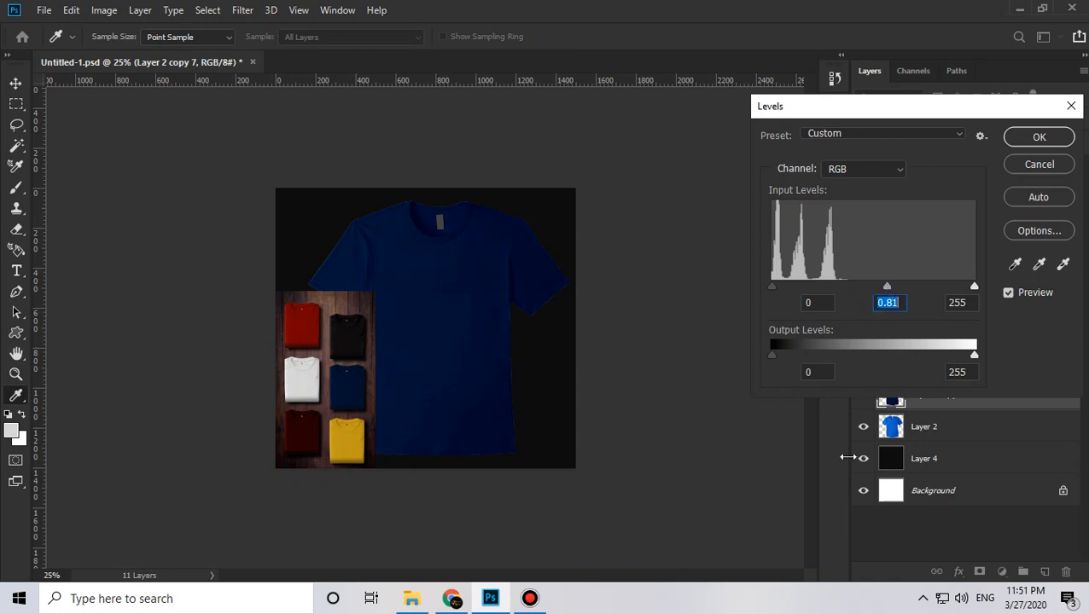
pyautogui.click(1049, 141)
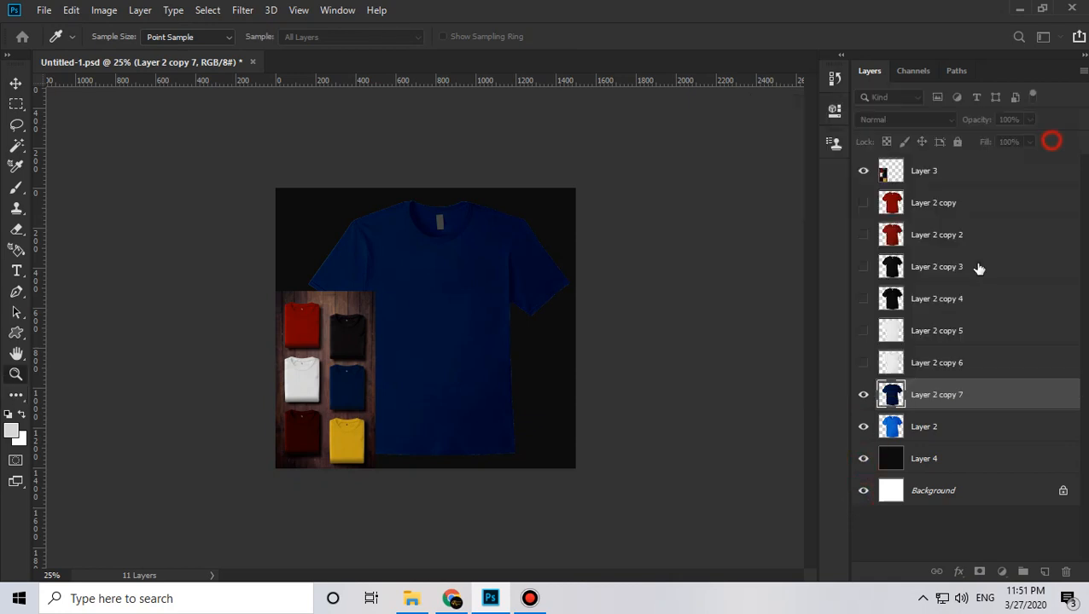
# - Hide the original blue Layer 2 and the black Layer 4 so the navy T-shirt sits on white
pyautogui.press('z')
pyautogui.click(864, 427)
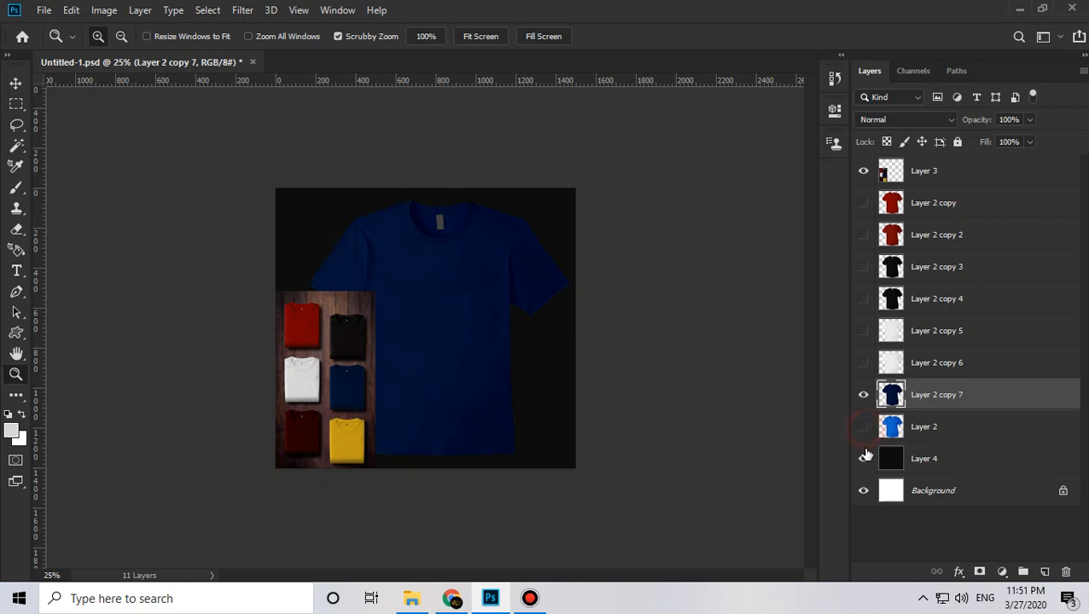
pyautogui.click(864, 459)
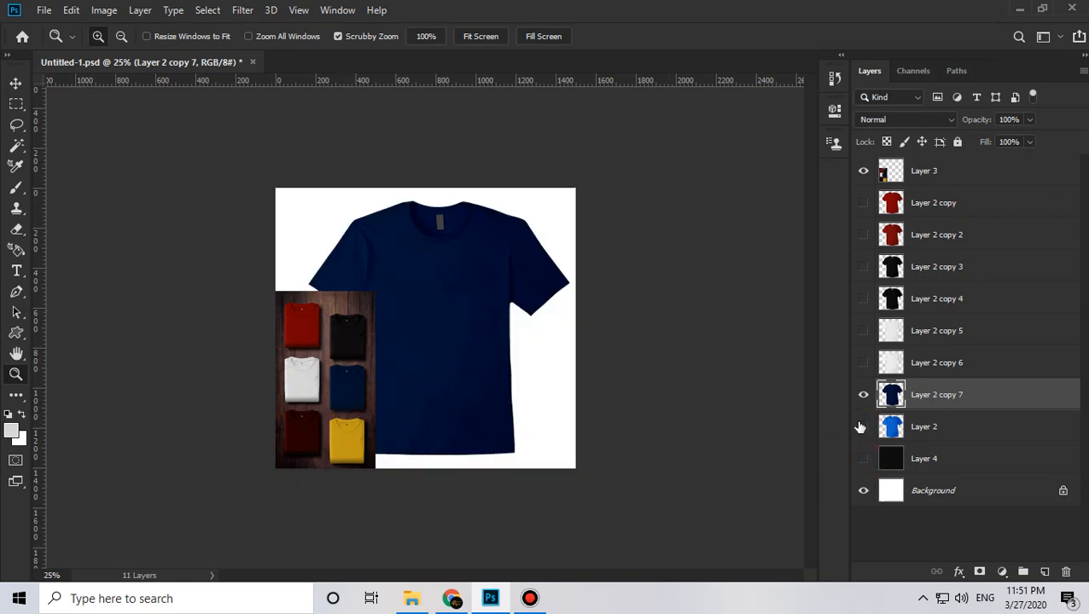
# - Duplicate the original blue Layer 2, hide Layer 2 copy 7 and show the new duplicate
pyautogui.click(905, 435)
pyautogui.hotkey('ctrl', 'j')
pyautogui.click(864, 395)
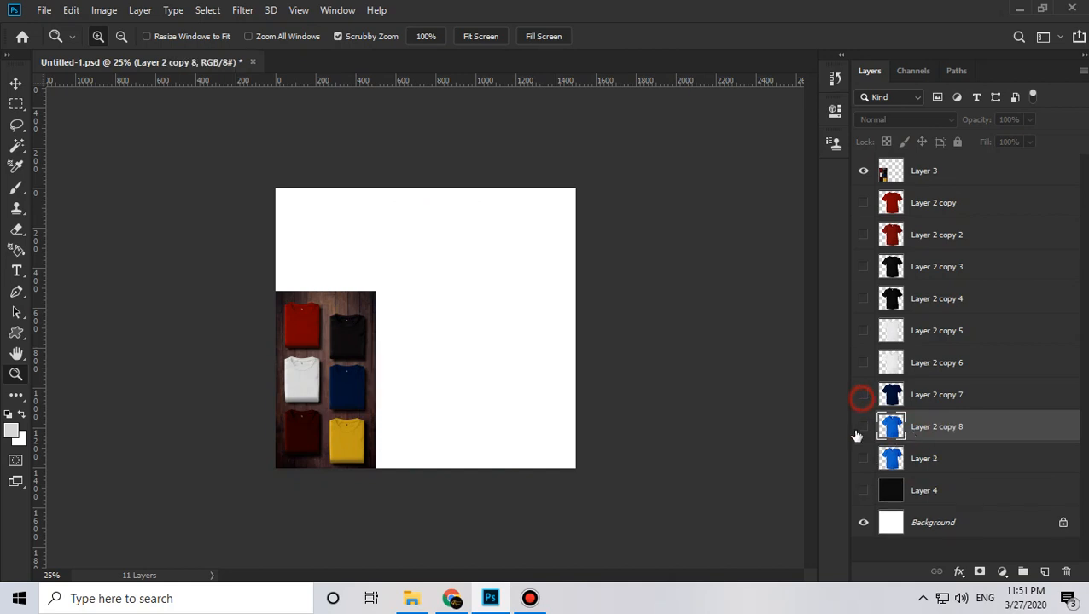
pyautogui.click(863, 427)
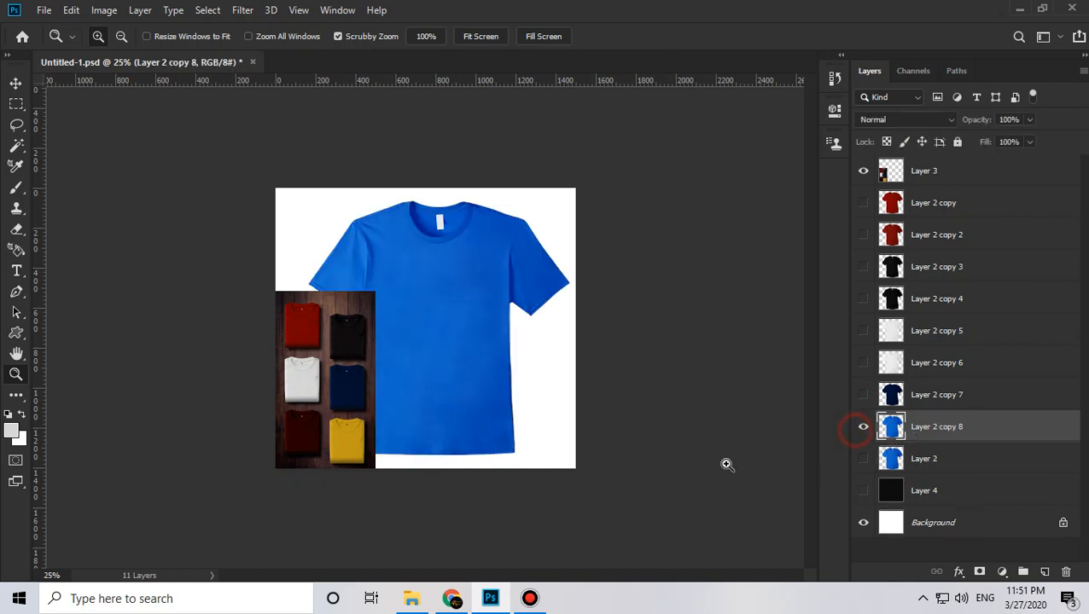
# - Sample the navy reference shirt as the foreground colour, hex 081832
pyautogui.click(12, 431)
pyautogui.click(347, 391)
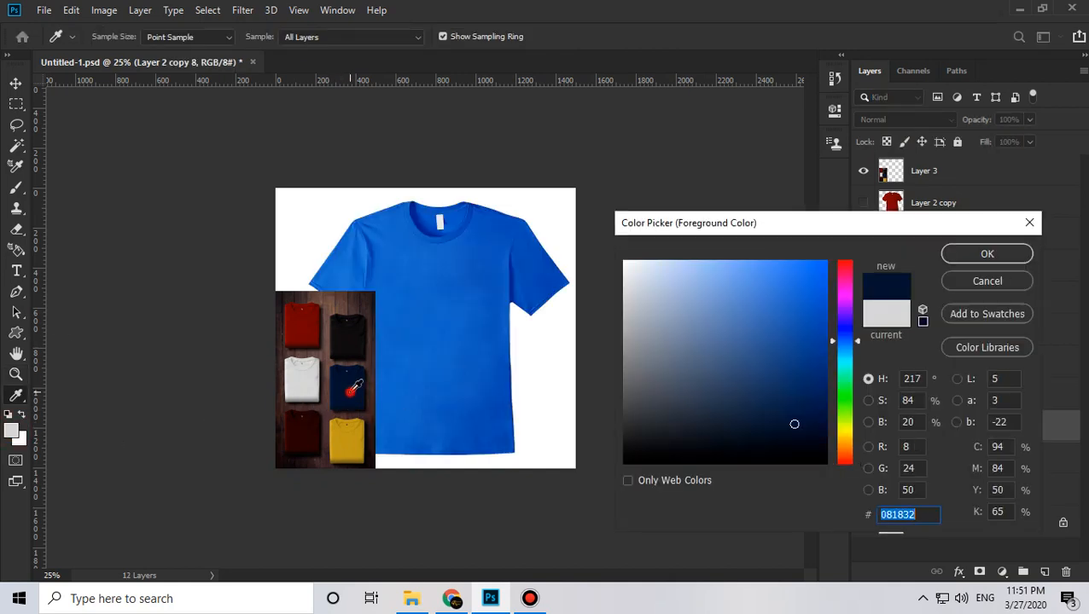
pyautogui.click(969, 259)
# - Apply a Black & White adjustment with Tint to the new blue copy, using tint colour 081832
pyautogui.hotkey('ctrl', 'alt', 'shift', 'b')
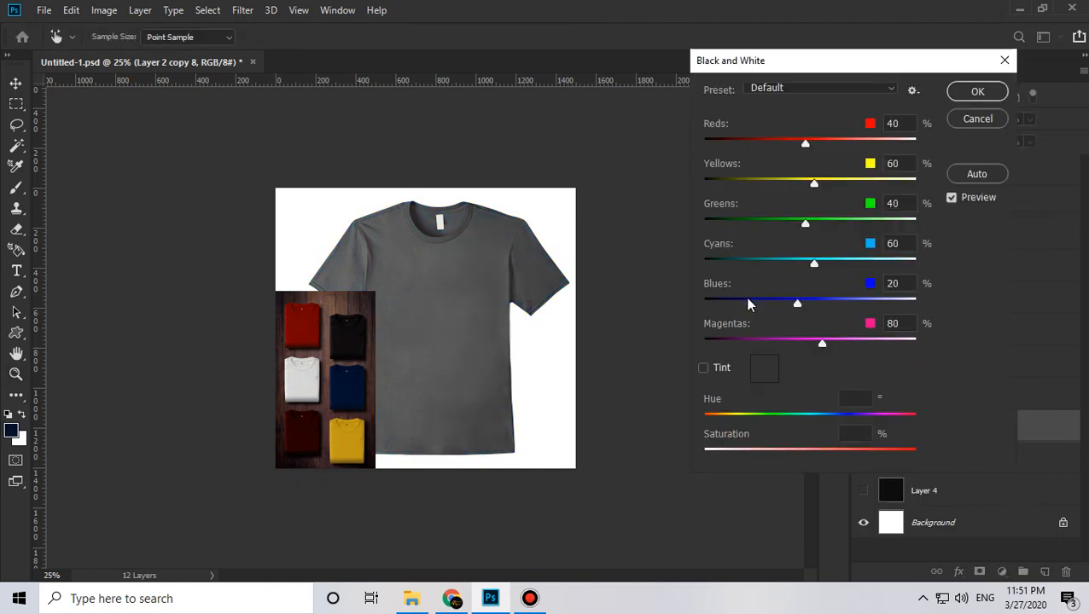
pyautogui.click(704, 367)
pyautogui.click(767, 371)
pyautogui.write('081832')
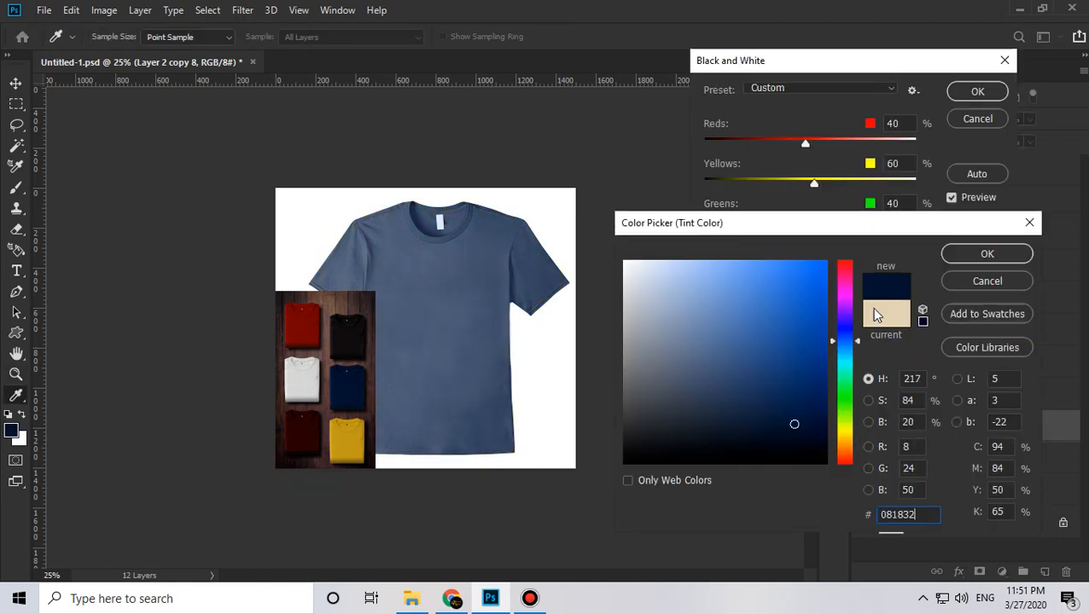
pyautogui.click(986, 254)
pyautogui.click(977, 91)
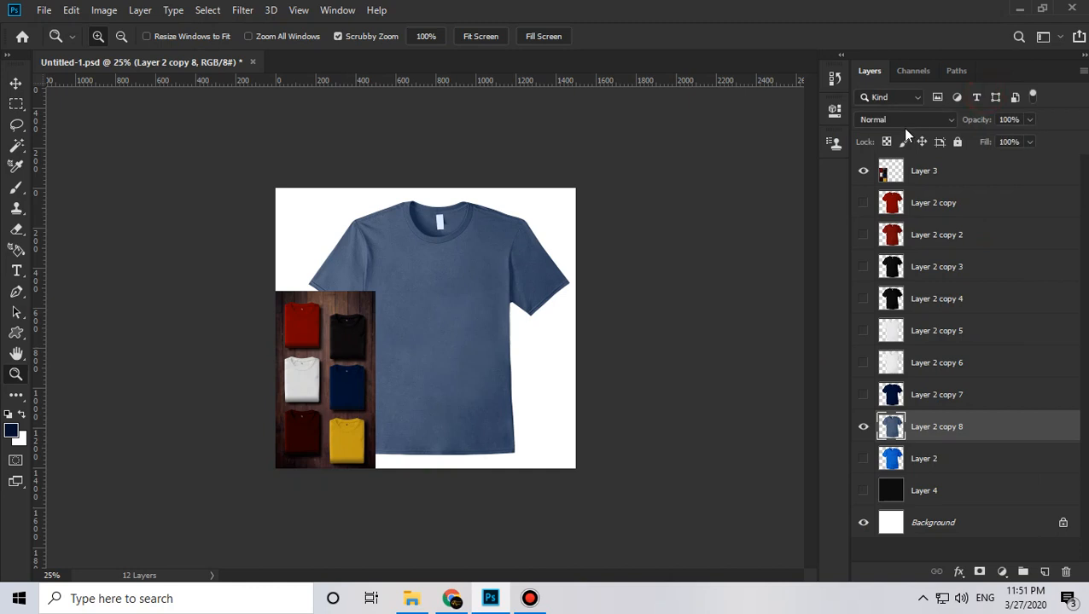
# - Darken the tinted T-shirt with Curves, lowering the RGB curve's white end point to input 248, output 113
pyautogui.hotkey('ctrl', 'm')
pyautogui.moveTo(800, 218); pyautogui.dragTo(817, 331)
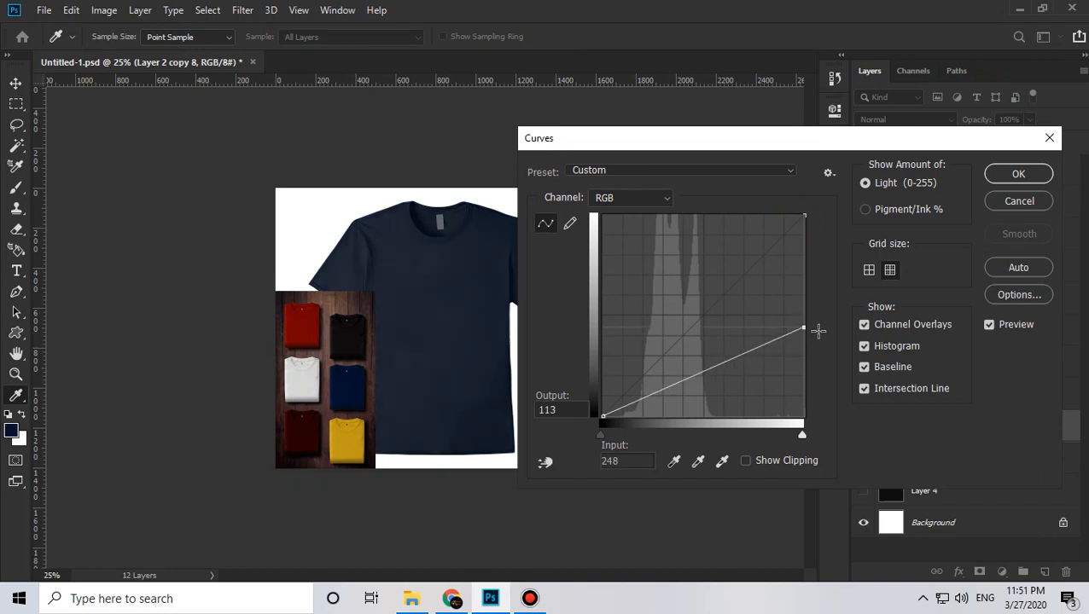
pyautogui.click(1020, 173)
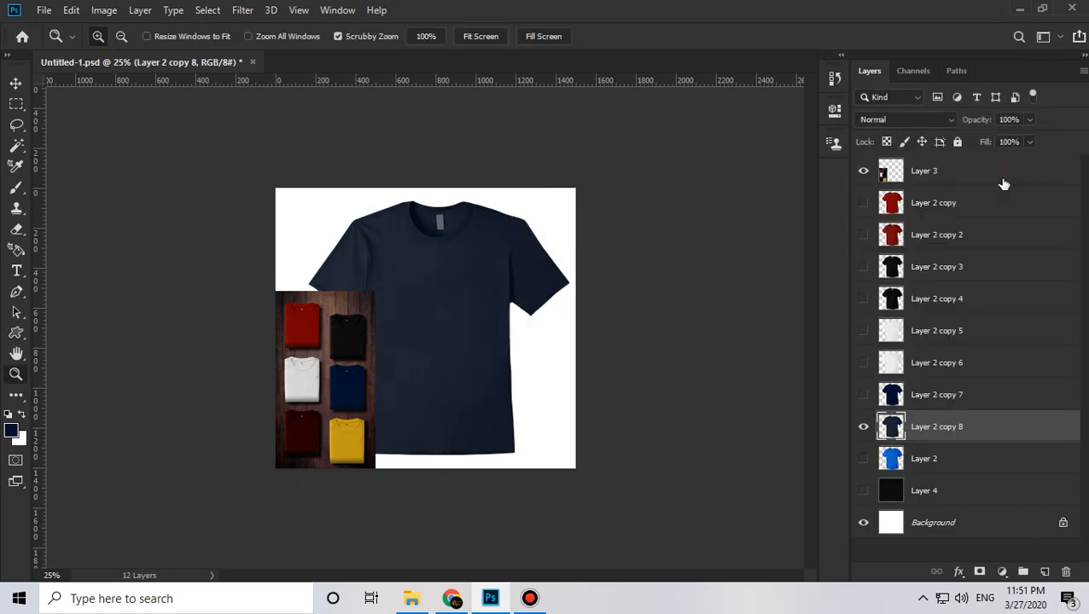
# - Deepen the T-shirt's tone with Levels, setting the midtone input to 0.88
pyautogui.hotkey('ctrl', 'l')
pyautogui.moveTo(873, 286)
pyautogui.mouseDown()
pyautogui.moveTo(892, 286)
pyautogui.moveTo(879, 279)
pyautogui.mouseUp()
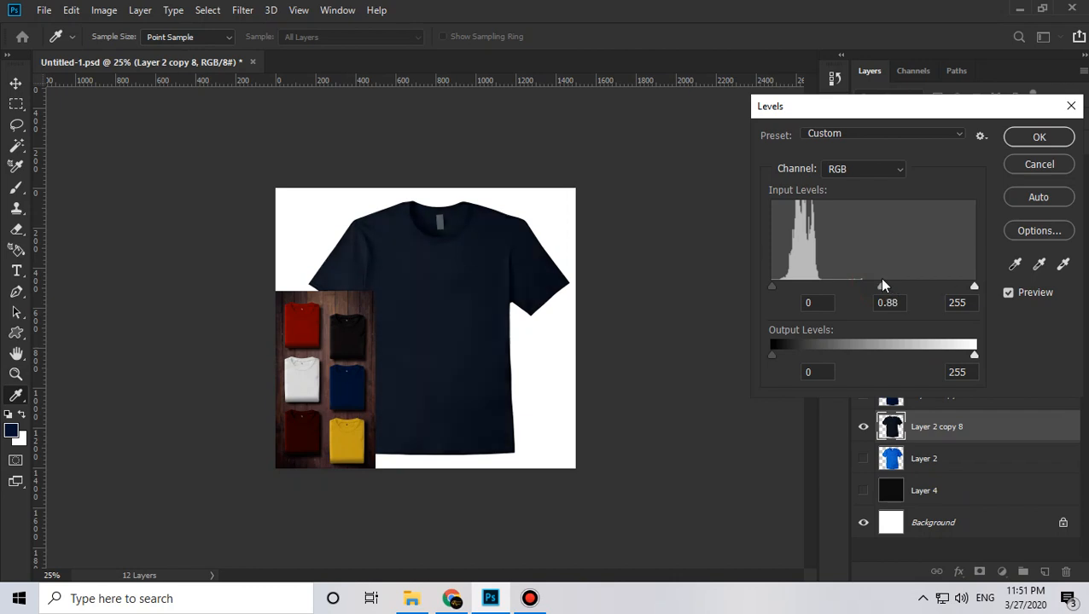
pyautogui.click(1039, 137)
pyautogui.press('z')
# - Raise the master saturation of the dark T-shirt with Hue/Saturation to bring out a richer navy
pyautogui.hotkey('ctrl', 'u')
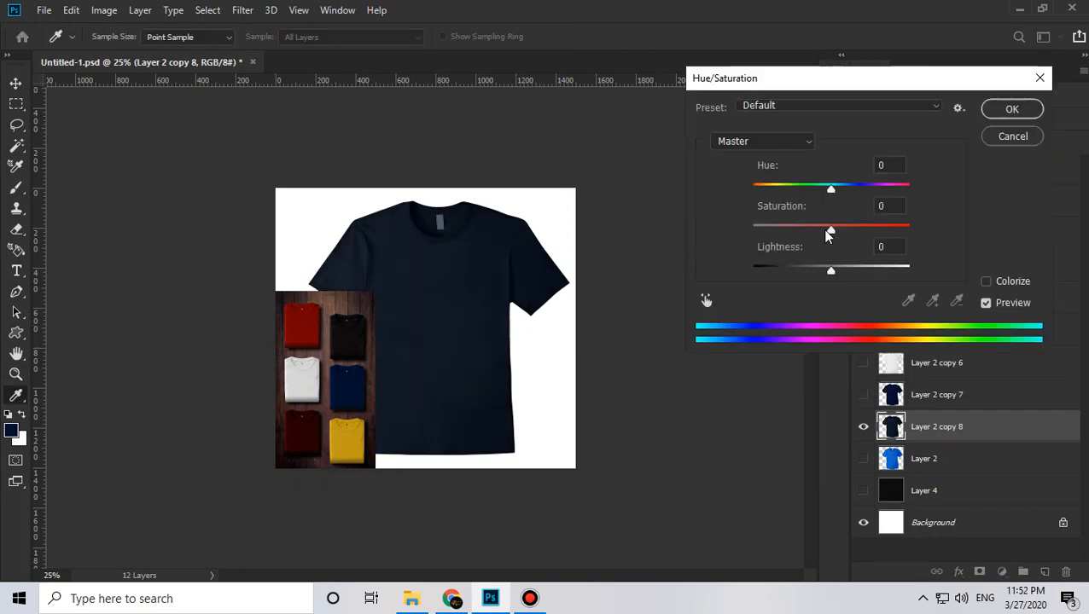
pyautogui.moveTo(831, 230); pyautogui.dragTo(883, 220)
pyautogui.click(1036, 106)
pyautogui.press('z')
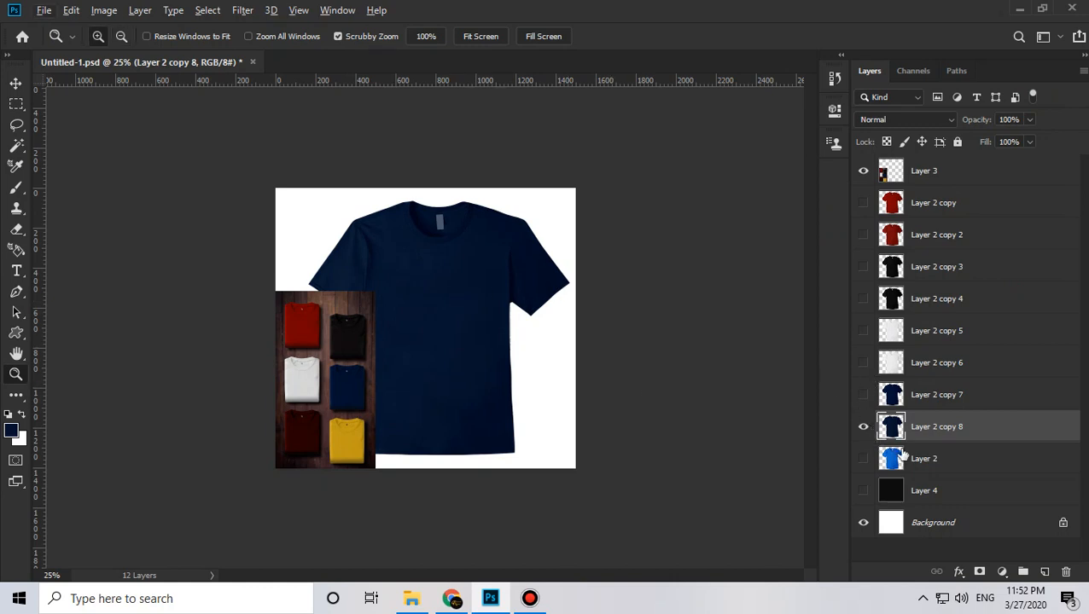
pyautogui.click(900, 461)
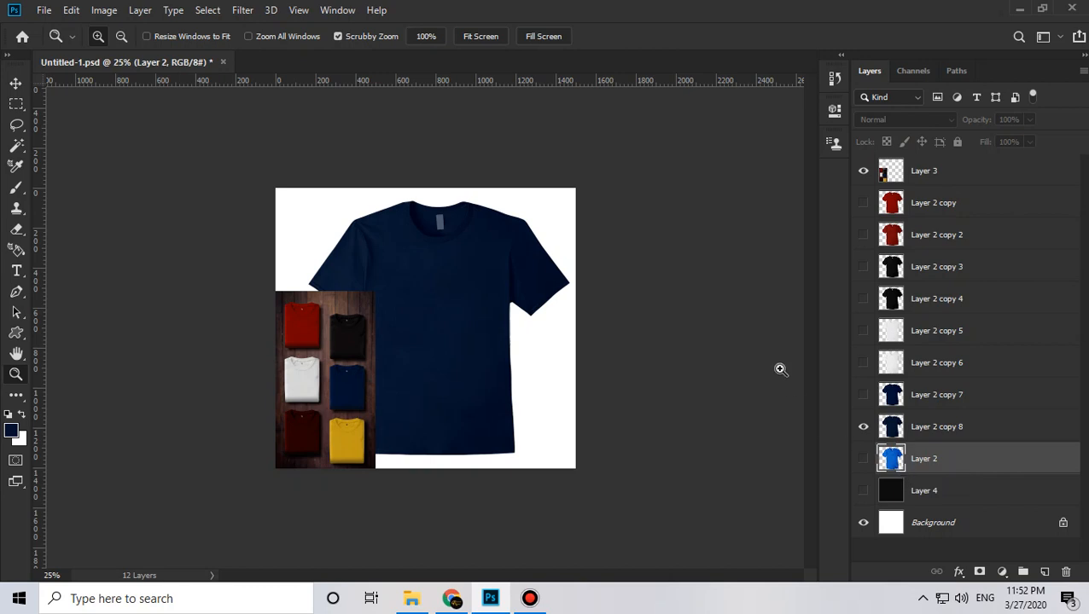
pyautogui.click(916, 423)
pyautogui.hotkey('ctrl', 'b')
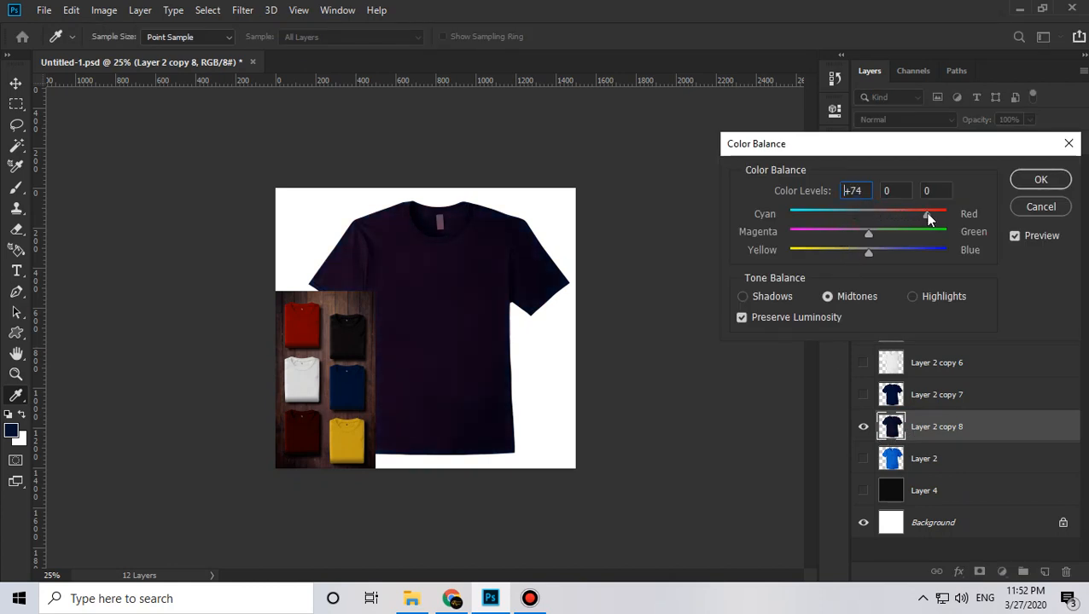
pyautogui.moveTo(928, 219)
pyautogui.mouseDown()
pyautogui.moveTo(856, 231)
pyautogui.moveTo(911, 231)
pyautogui.mouseUp()
pyautogui.moveTo(868, 253); pyautogui.dragTo(813, 246)
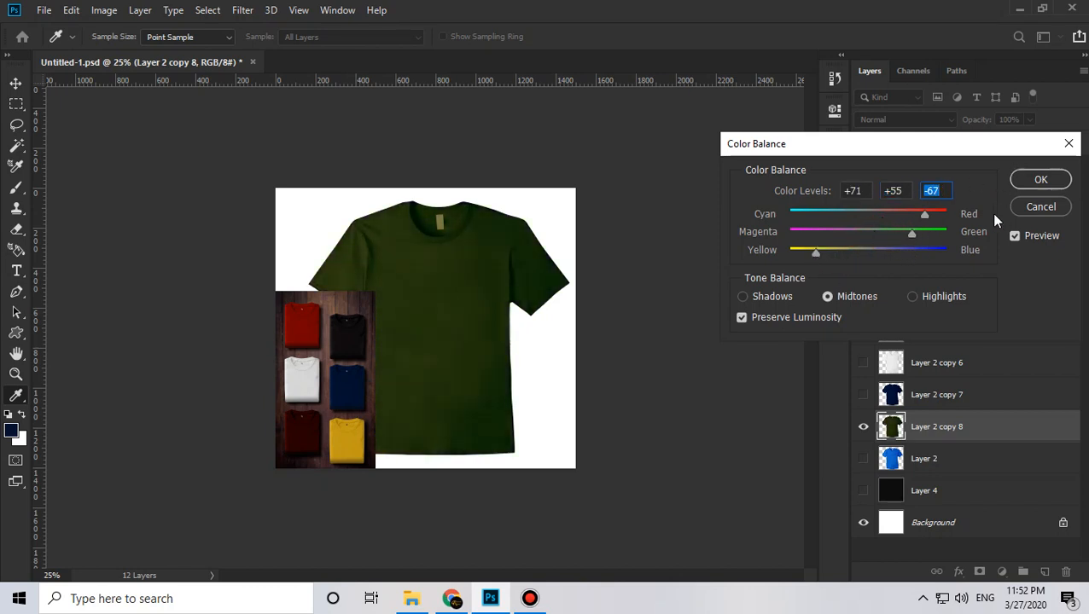
pyautogui.press('Escape')
pyautogui.press('z')
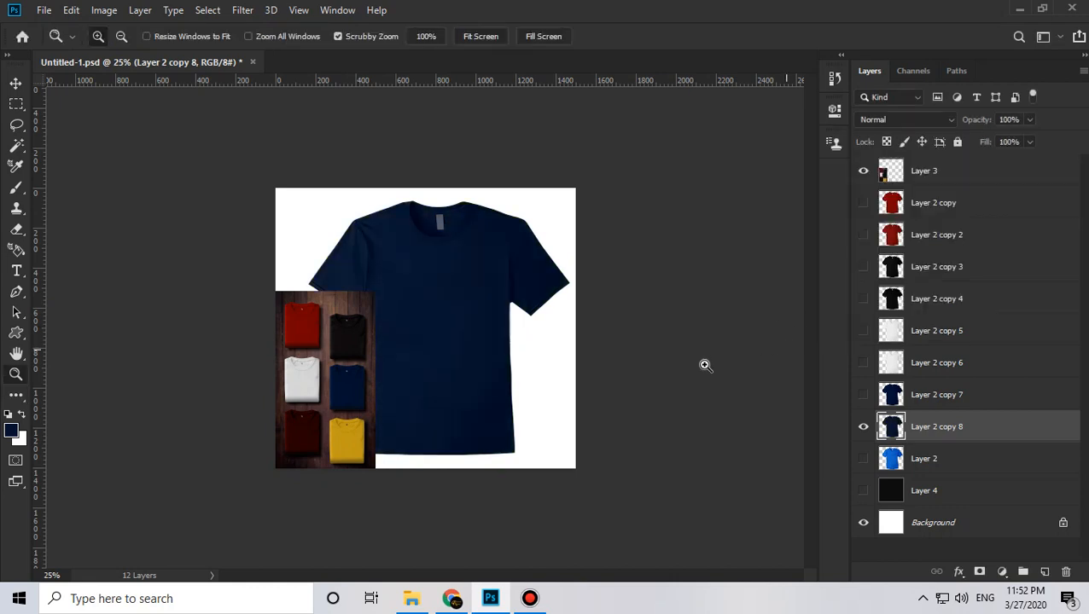
# - Hide Layer 2 copy 8 and show Layer 2 copy 7 in its place
pyautogui.click(864, 426)
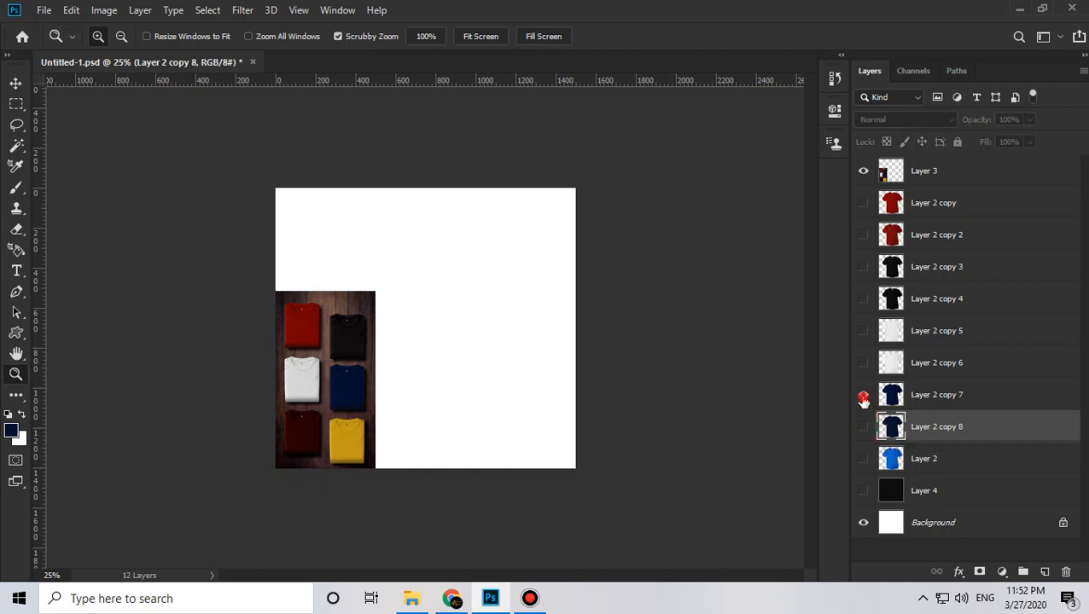
pyautogui.click(864, 396)
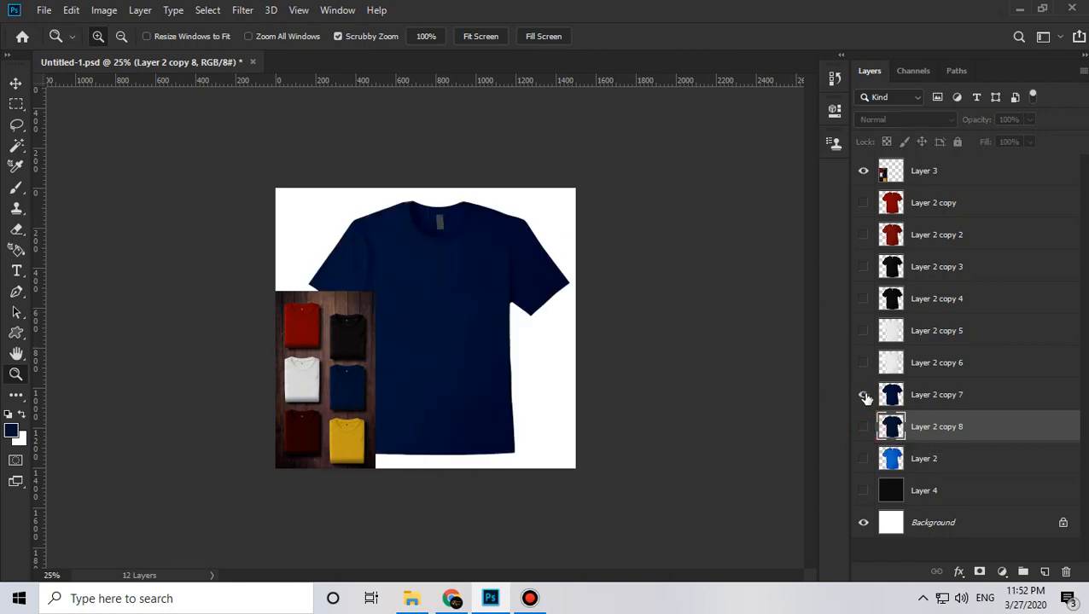
# - Examine the navy T-shirt's collar and neck label up close, and compare the whole shirt with the reference photo
pyautogui.click(422, 210)
pyautogui.click(424, 206)
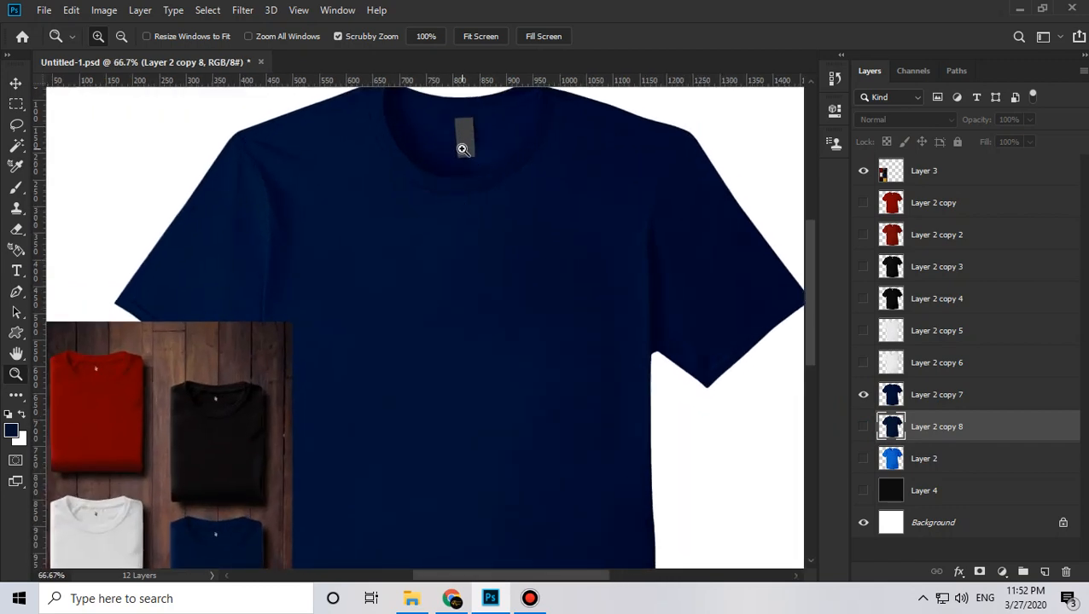
pyautogui.click(466, 169)
pyautogui.moveTo(482, 146); pyautogui.dragTo(476, 306)
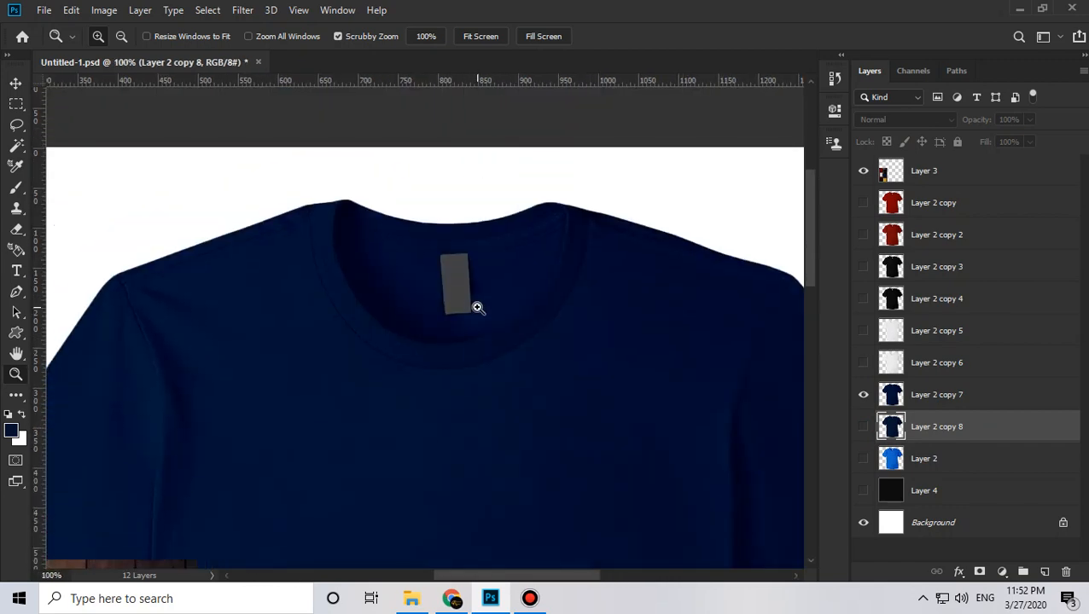
pyautogui.keyDown('alt'); pyautogui.click(527, 359); pyautogui.keyUp('alt')
pyautogui.moveTo(532, 505); pyautogui.dragTo(503, 487)
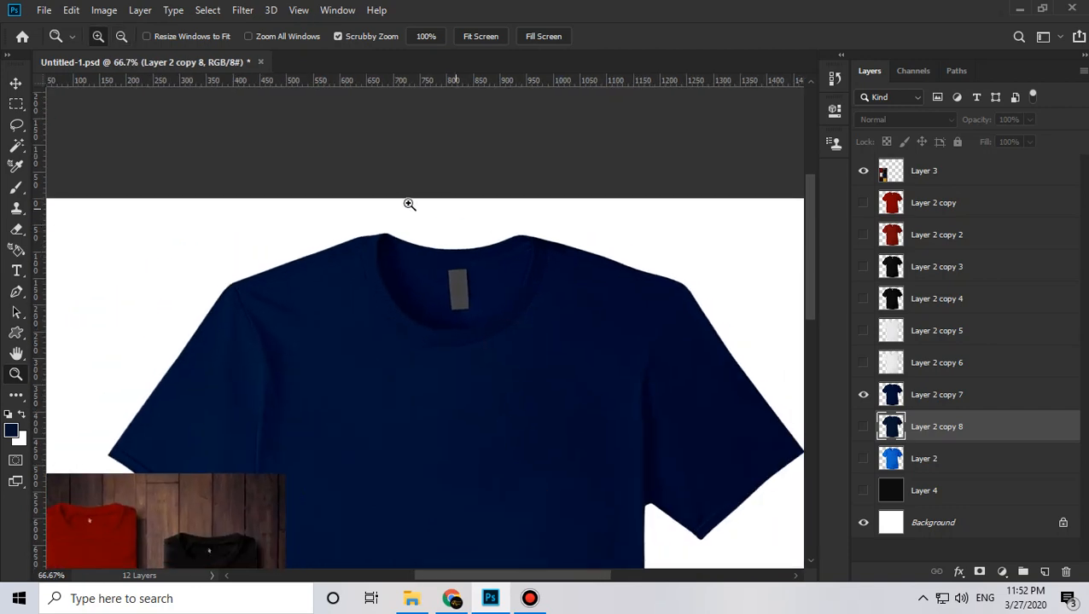
pyautogui.keyDown('alt'); pyautogui.click(425, 246); pyautogui.keyUp('alt')
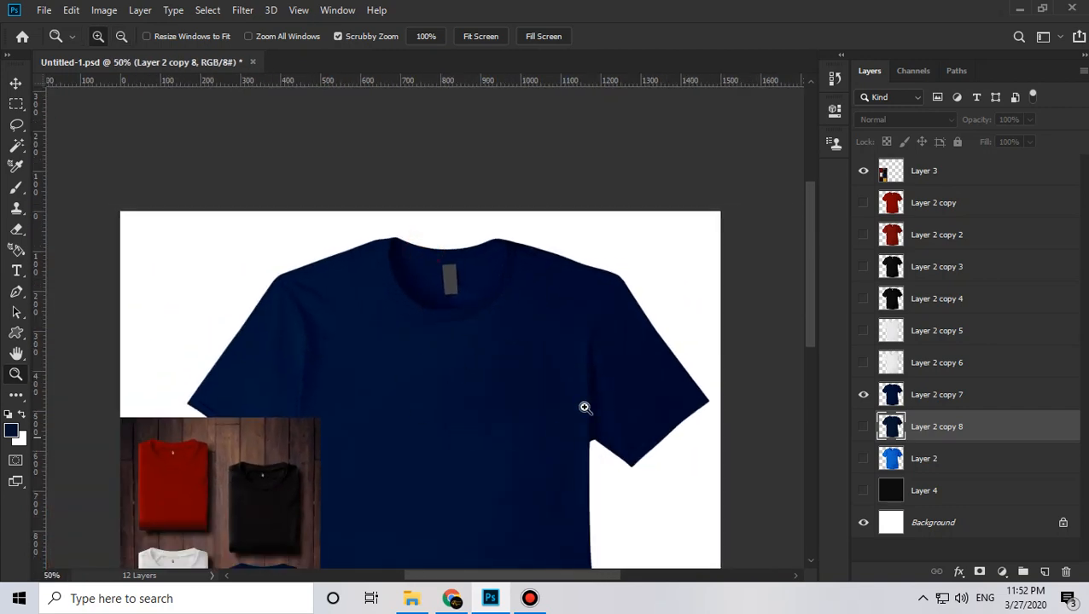
pyautogui.keyDown('alt'); pyautogui.click(501, 328); pyautogui.keyUp('alt')
pyautogui.moveTo(556, 474); pyautogui.dragTo(587, 373)
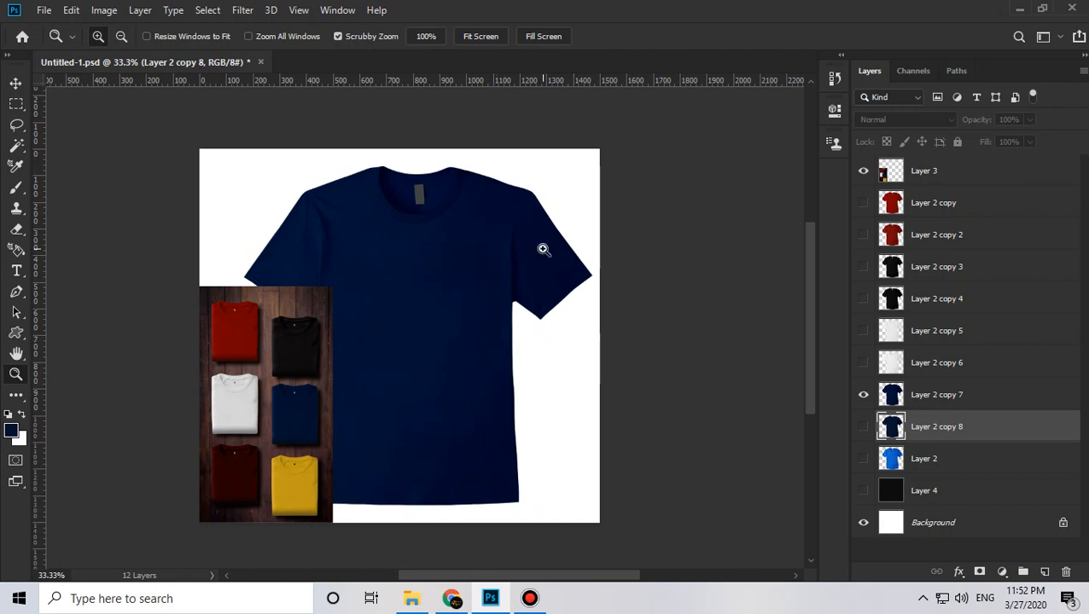
pyautogui.scroll(-2, 619, 442)
pyautogui.keyDown('alt'); pyautogui.click(495, 330); pyautogui.keyUp('alt')
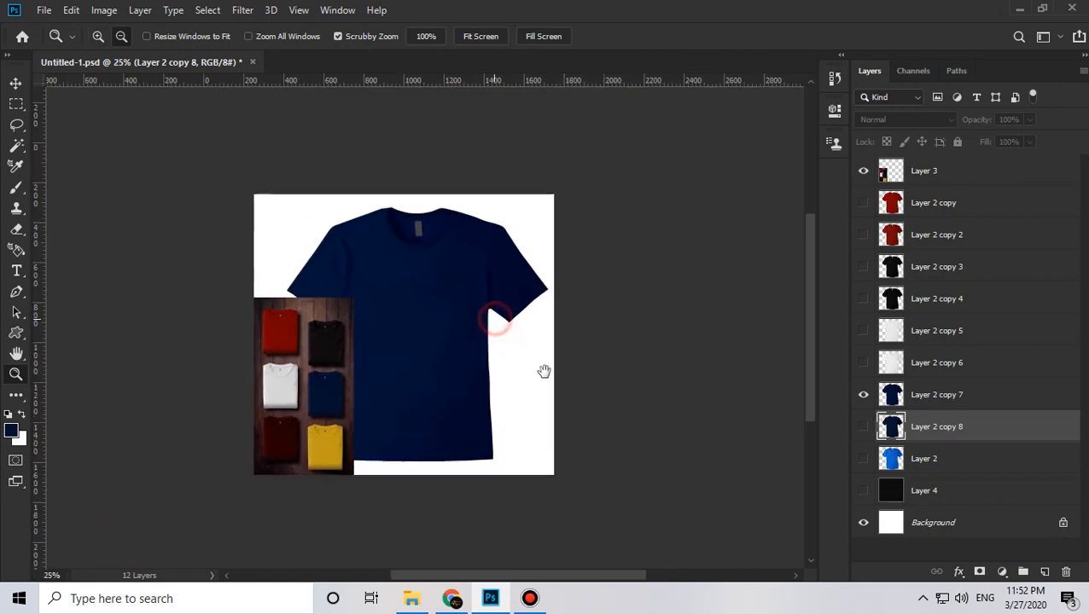
pyautogui.click(357, 379)
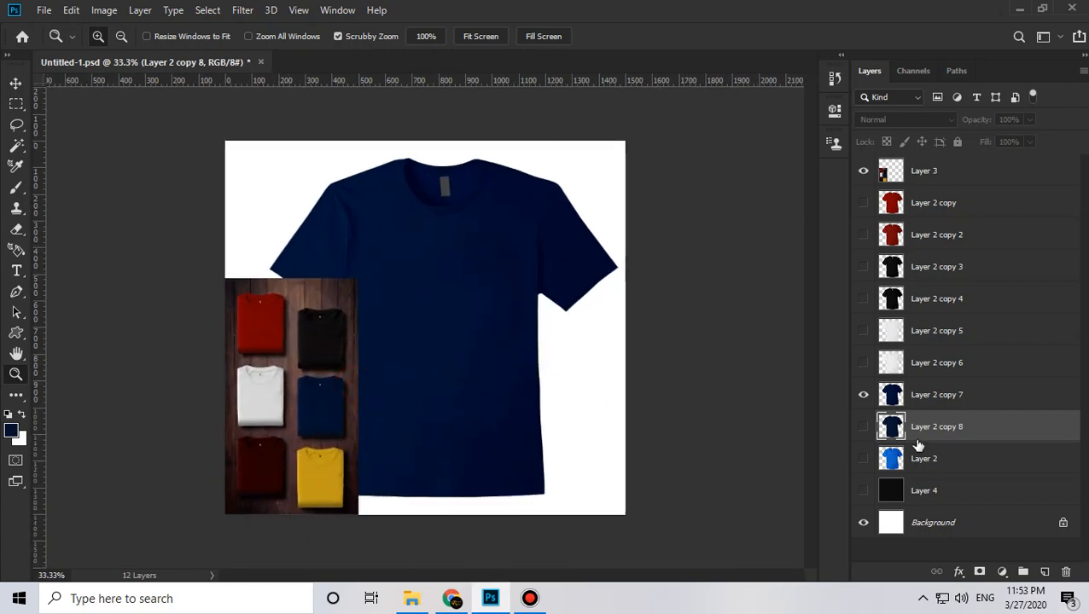
# - Hide Layer 2 copy 7, then show and select the original blue Layer 2
pyautogui.click(864, 395)
pyautogui.click(863, 460)
pyautogui.click(902, 462)
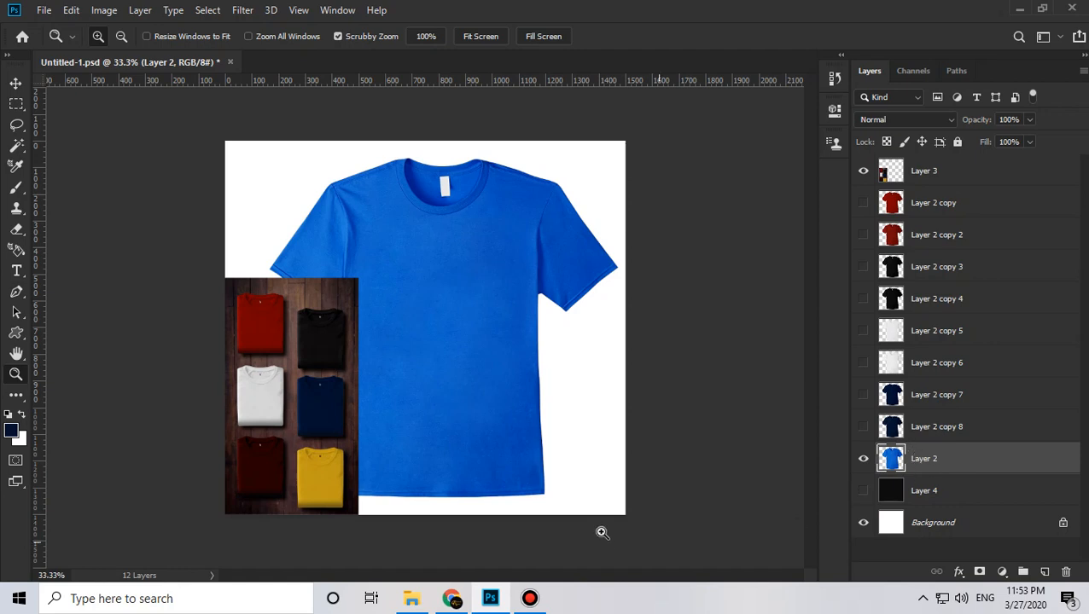
# - Sample the maroon reference shirt as the foreground colour, hex 250100
pyautogui.click(14, 432)
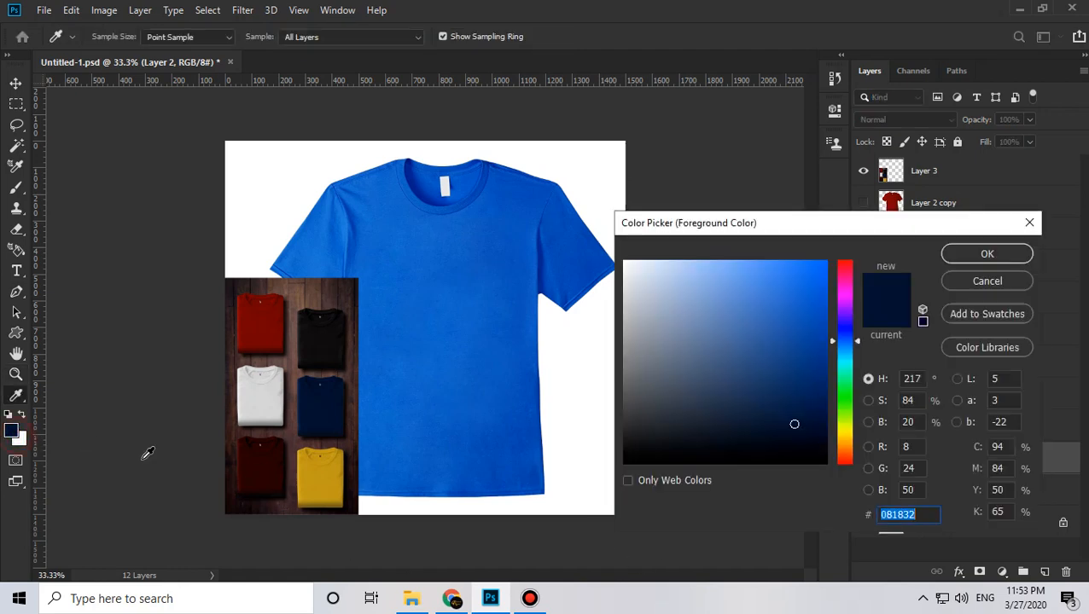
pyautogui.click(278, 462)
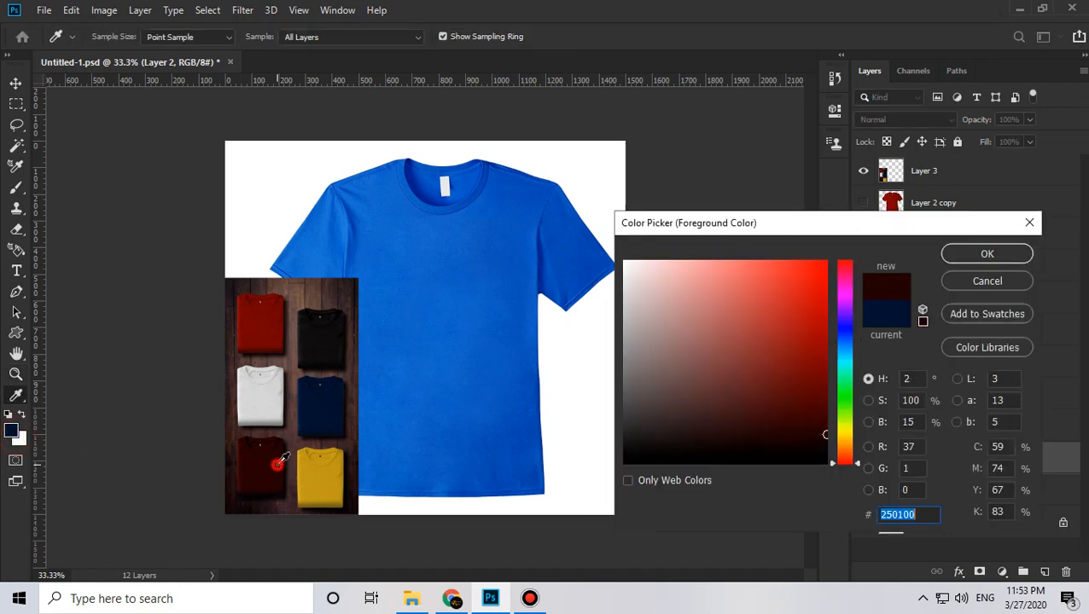
pyautogui.click(961, 255)
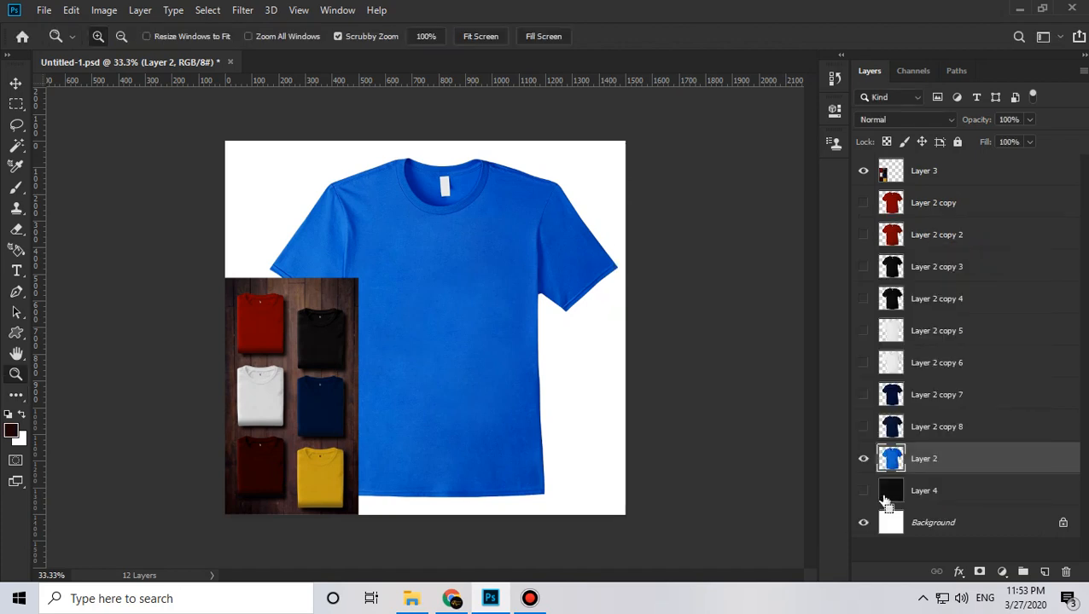
# - Duplicate the blue Layer 2 and hide the original
pyautogui.hotkey('ctrl', 'j')
pyautogui.click(864, 491)
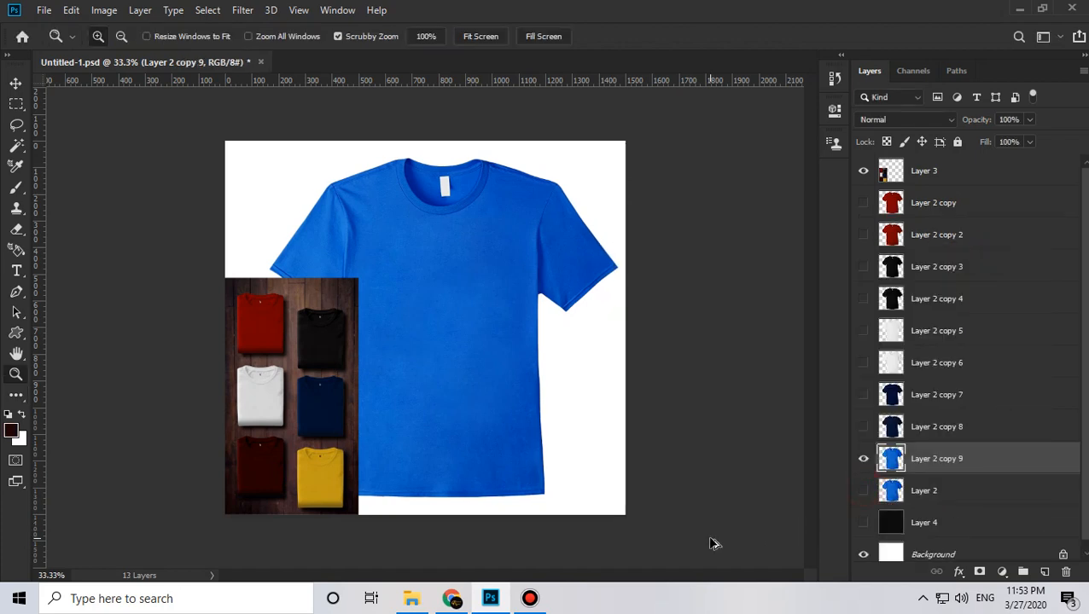
# - Apply a Black & White adjustment with Tint to Layer 2 copy 9, using tint colour 250100
pyautogui.hotkey('ctrl', 'alt', 'shift', 'b')
pyautogui.click(705, 369)
pyautogui.click(762, 369)
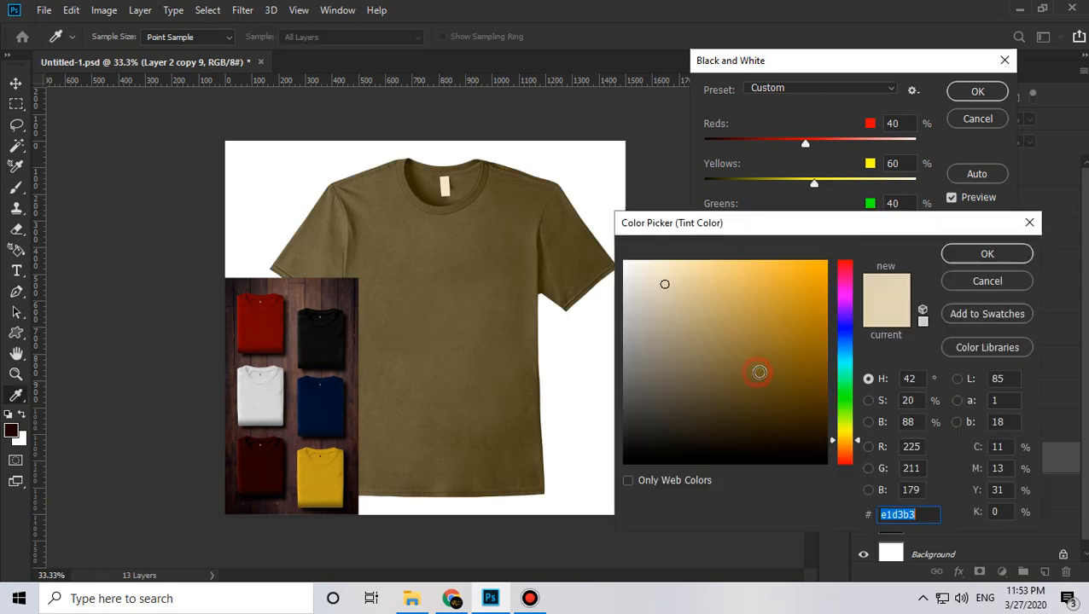
pyautogui.write('250100')
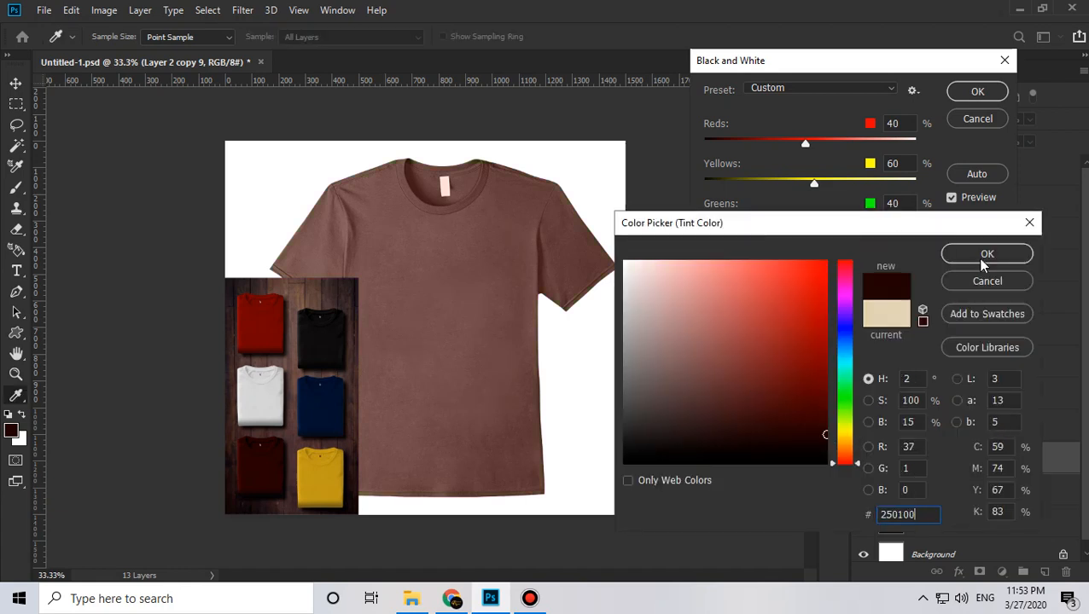
pyautogui.click(983, 256)
pyautogui.press('z')
pyautogui.click(979, 92)
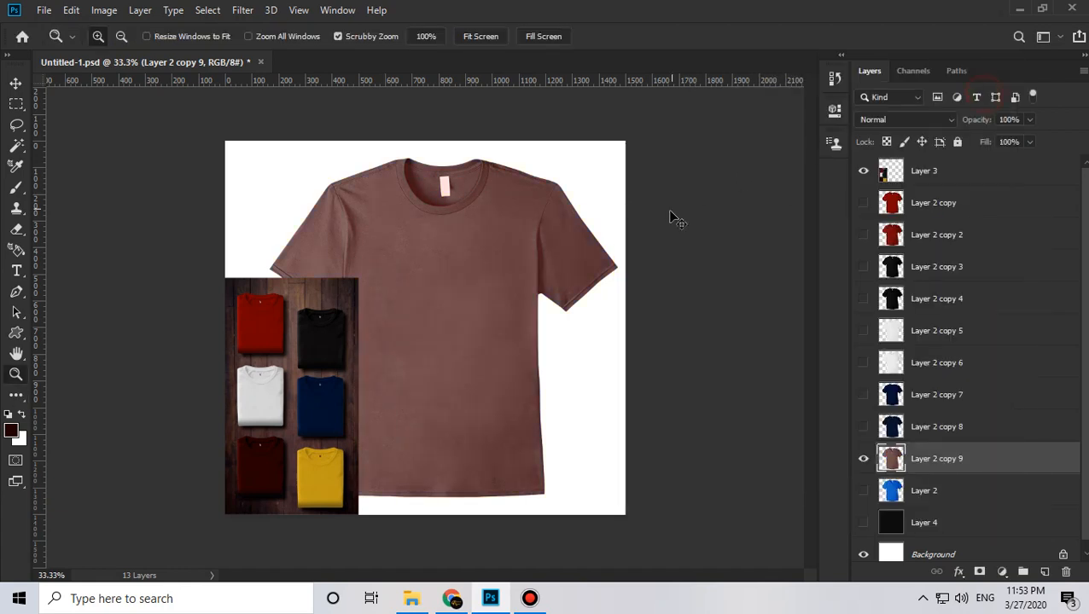
# - Darken the maroon-tinted T-shirt with Curves by lowering the RGB curve's white end point
pyautogui.hotkey('ctrl', 'm')
pyautogui.click(803, 216)
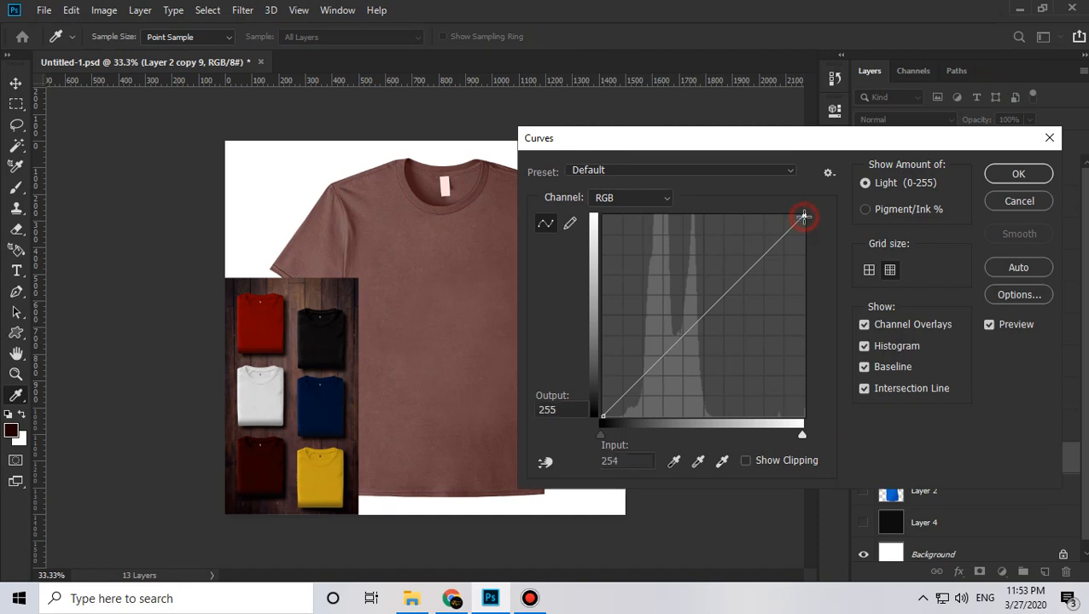
pyautogui.moveTo(803, 216); pyautogui.dragTo(803, 269)
pyautogui.click(1002, 174)
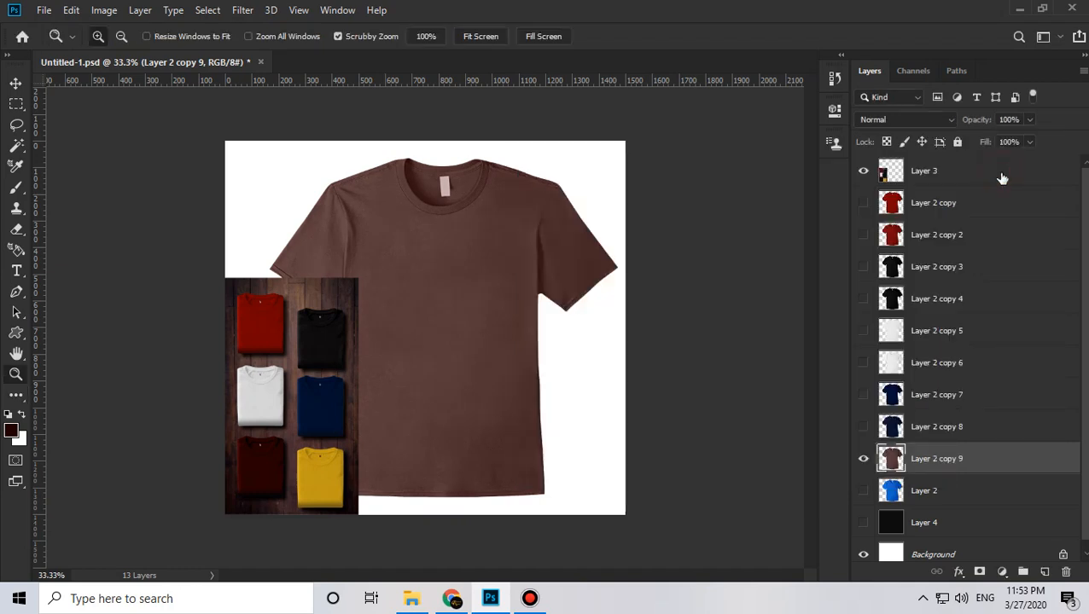
# - Darken Layer 2 copy 9 with a Levels midtone of 0.54 and raise its saturation to +39 with Hue/Saturation
pyautogui.hotkey('ctrl', 'l')
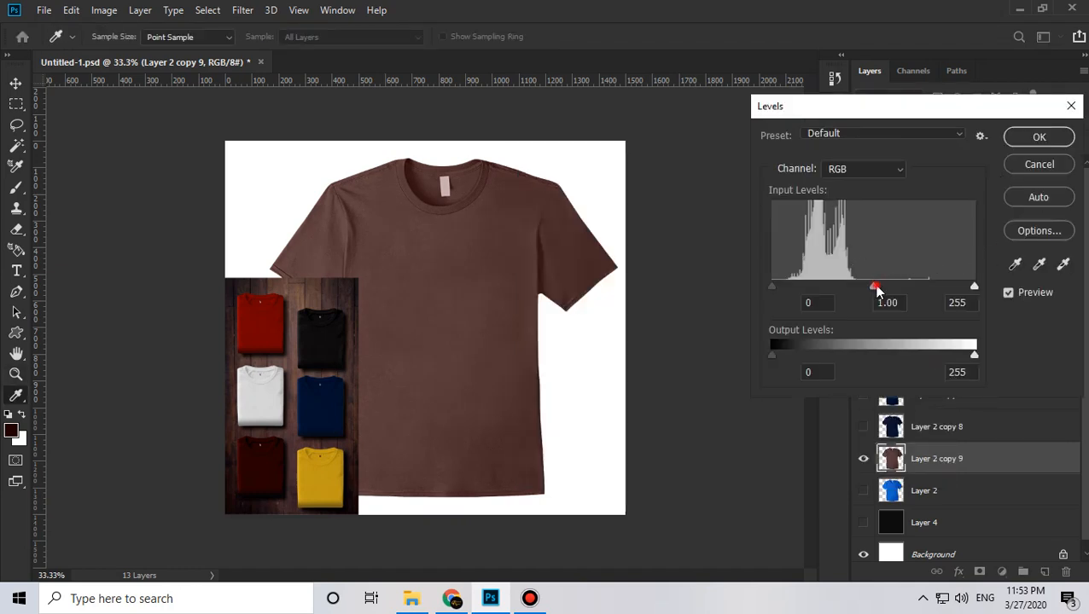
pyautogui.moveTo(875, 287); pyautogui.dragTo(912, 284)
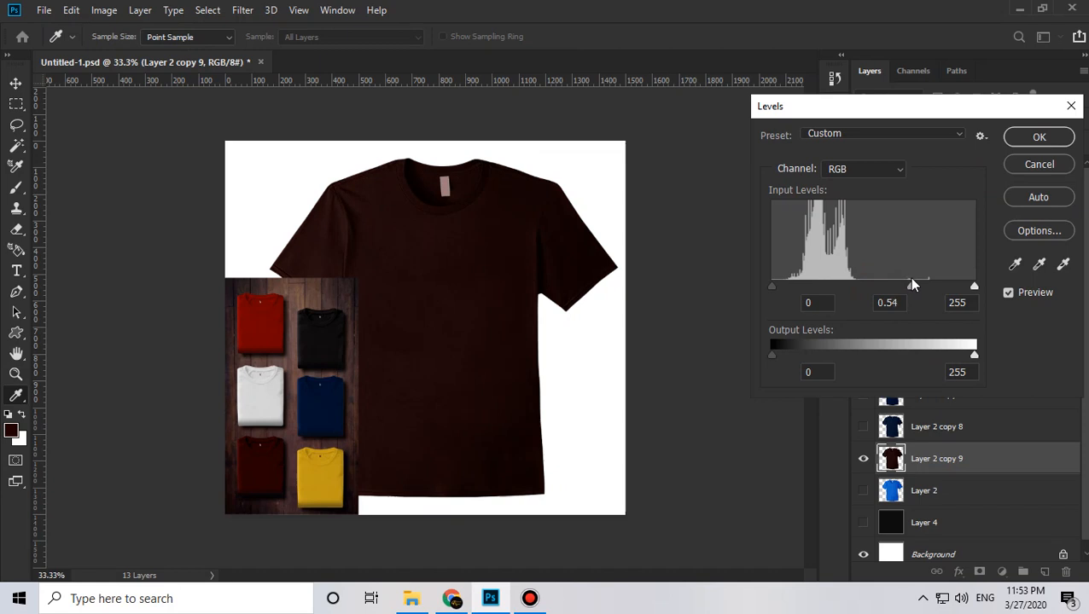
pyautogui.click(1037, 136)
pyautogui.hotkey('ctrl', 'u')
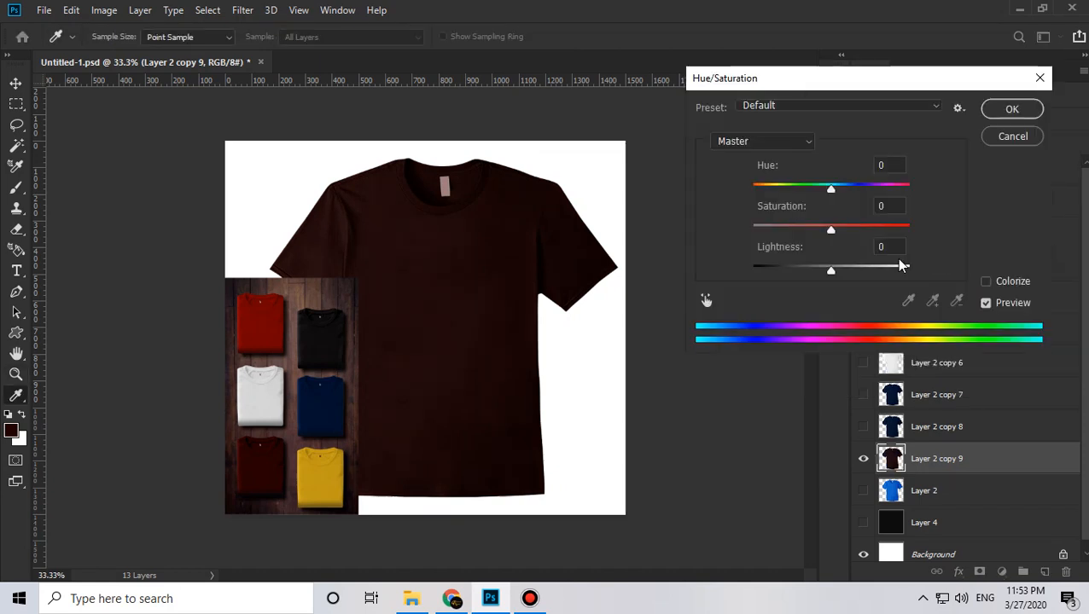
pyautogui.moveTo(830, 232); pyautogui.dragTo(862, 231)
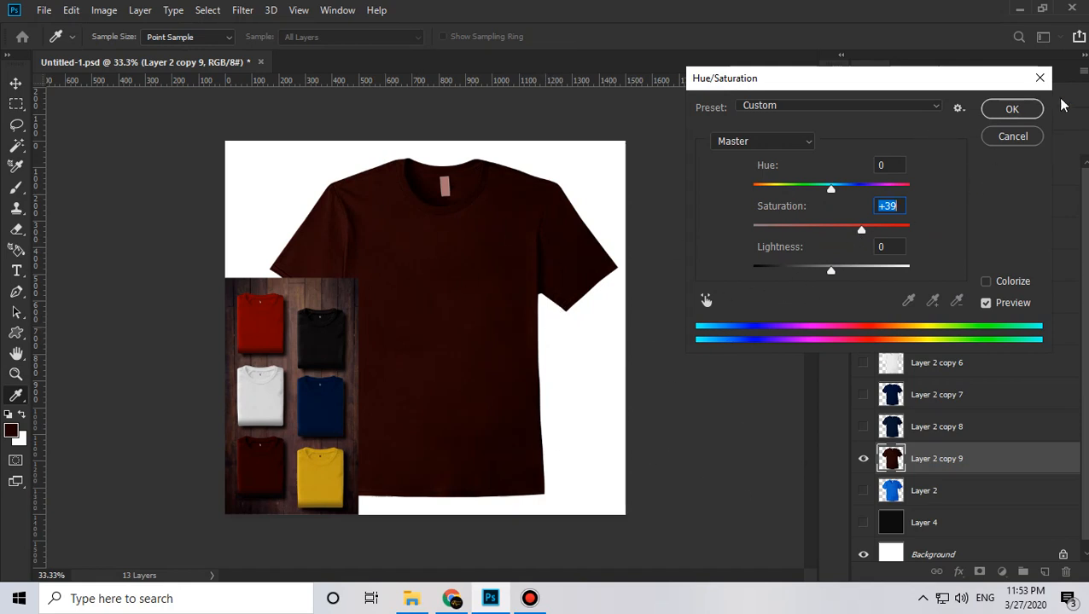
pyautogui.click(1012, 108)
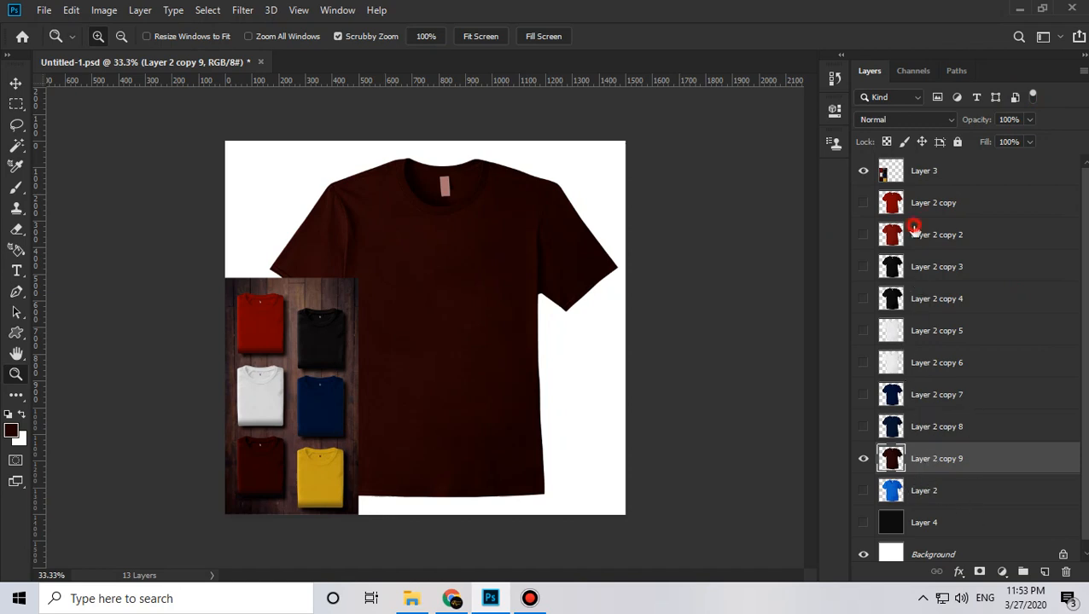
# - Duplicate the red Layer 2 copy 2 and make the red Layer 2 copy visible
pyautogui.click(913, 228)
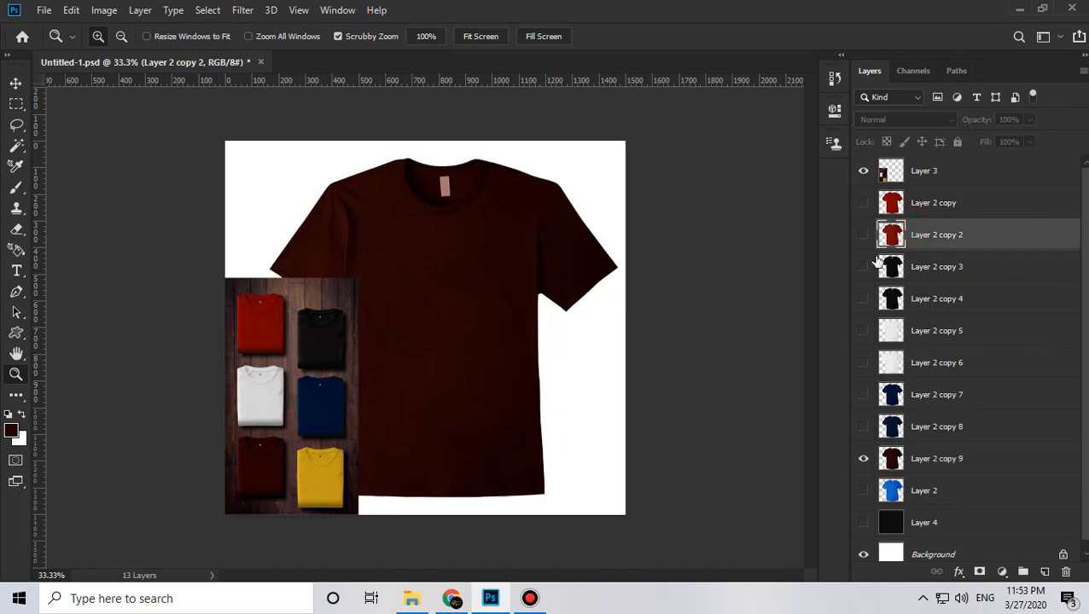
pyautogui.click(919, 397)
pyautogui.click(914, 238)
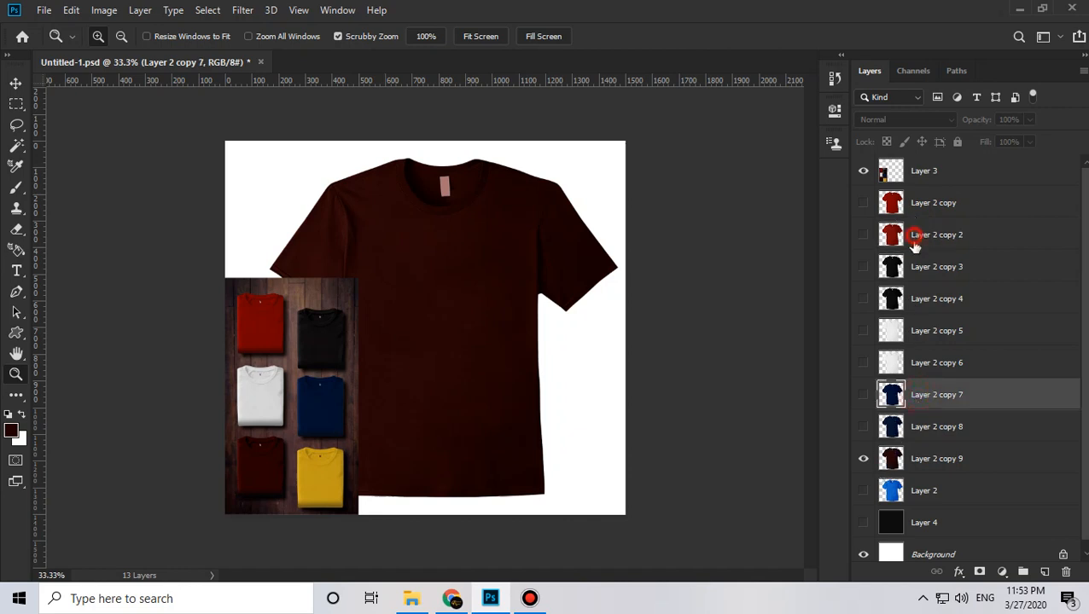
pyautogui.hotkey('ctrl', 'j')
pyautogui.click(863, 234)
pyautogui.click(863, 202)
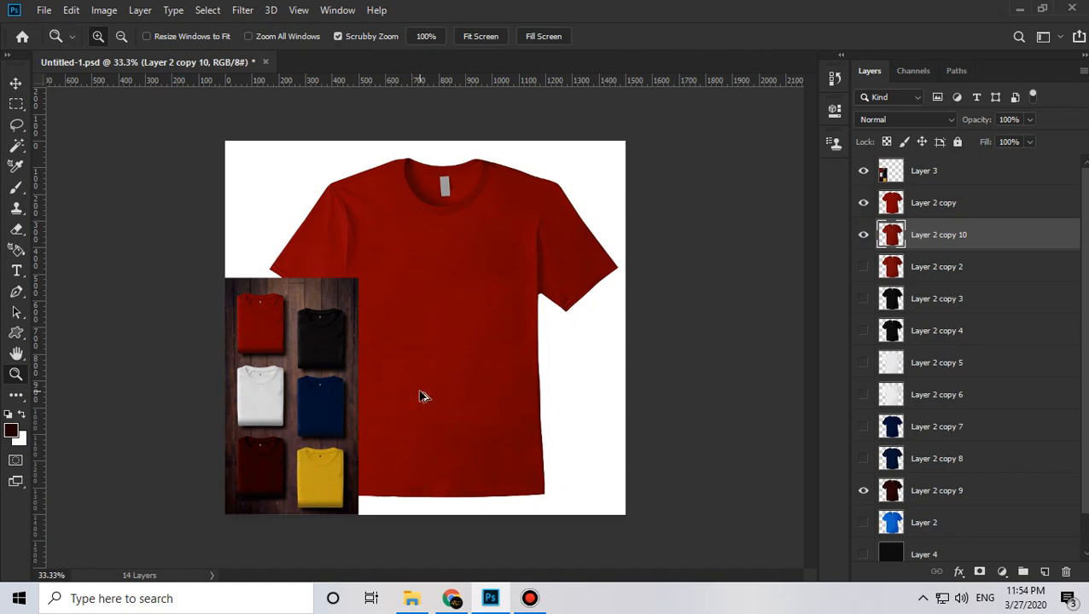
# - Try a Black & White adjustment with Tint colour 250100 on Layer 2 copy 10
pyautogui.hotkey('ctrl', 'alt', 'shift', 'b')
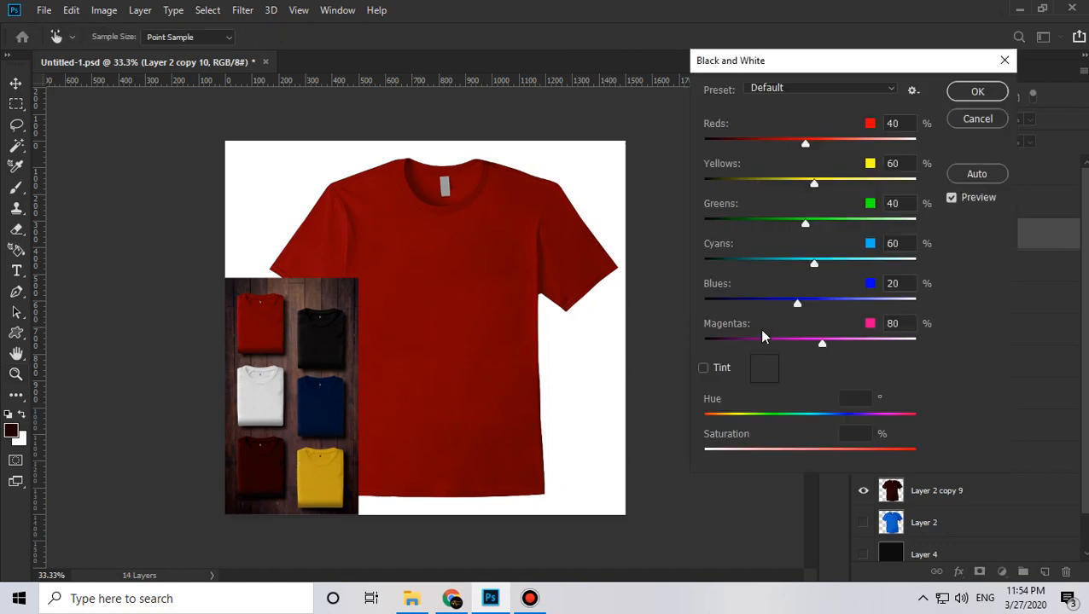
pyautogui.click(704, 368)
pyautogui.click(764, 367)
pyautogui.write('250100')
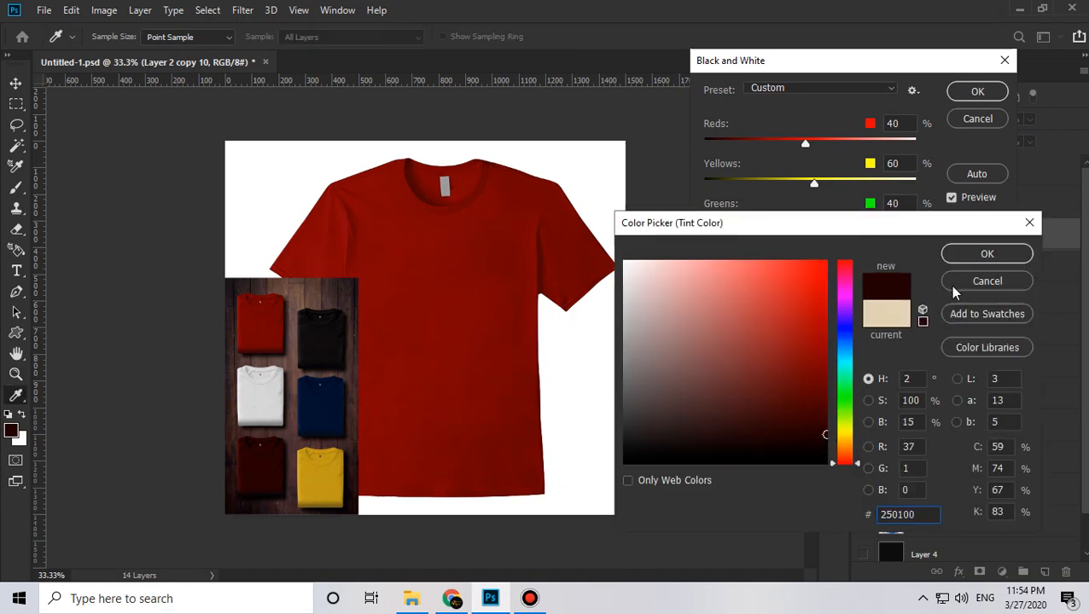
pyautogui.click(973, 253)
pyautogui.click(977, 92)
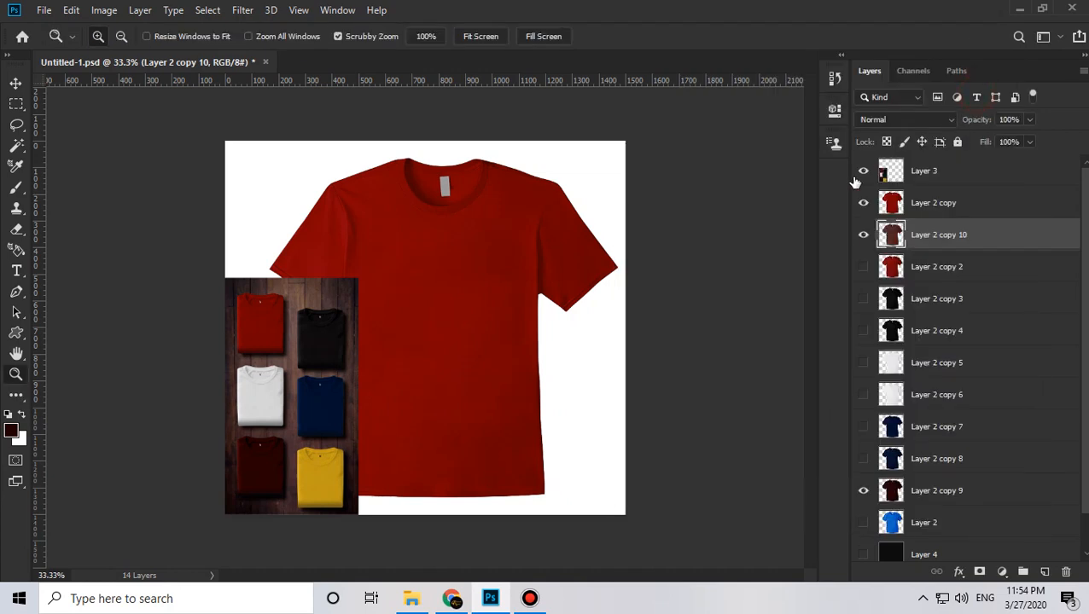
# - Try darkening Layer 2 copy 10 by lowering the white end of its curve, and undo its adjustments
pyautogui.hotkey('ctrl', 'm')
pyautogui.moveTo(803, 217); pyautogui.dragTo(813, 284)
pyautogui.click(1004, 177)
pyautogui.hotkey('ctrl', 'z')
# - Hide Layer 2 copy 10, make Layer 2 copy active, and sample the maroon reference shirt as foreground colour 2a0101
pyautogui.click(912, 205)
pyautogui.click(864, 235)
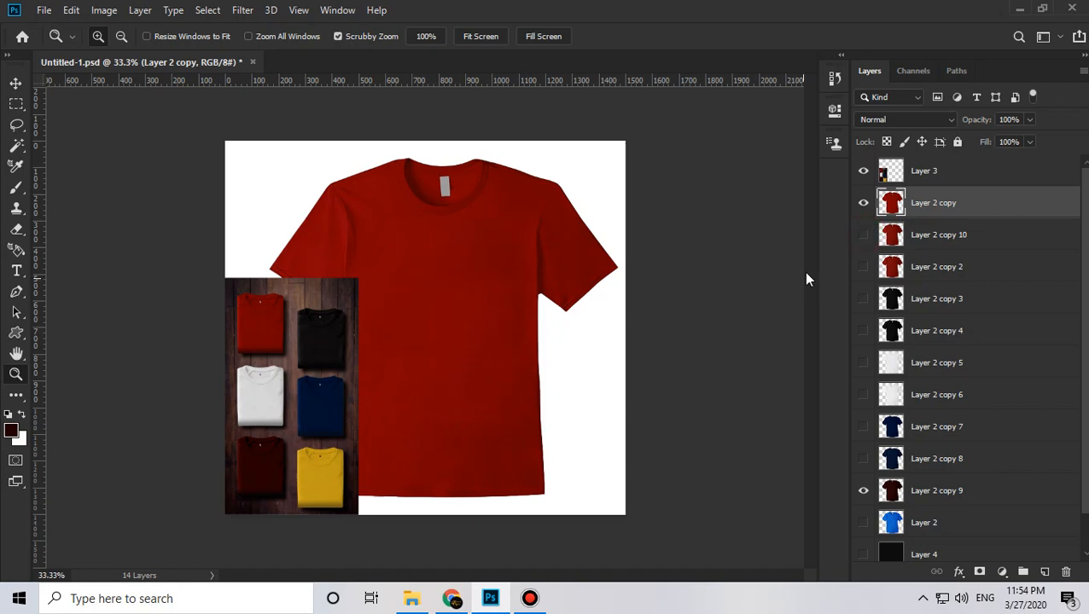
pyautogui.click(10, 430)
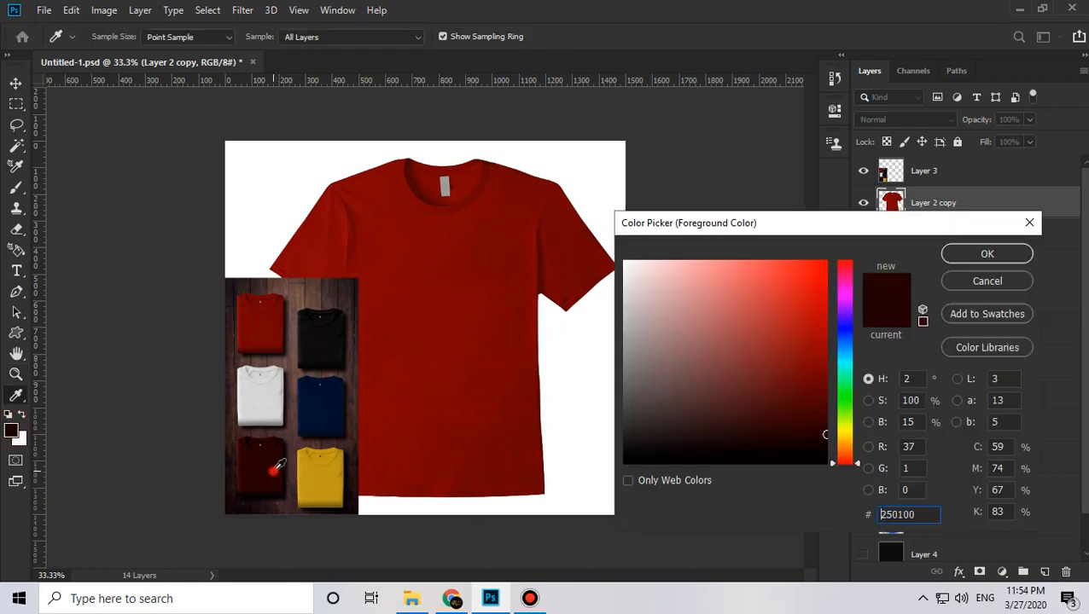
pyautogui.click(267, 465)
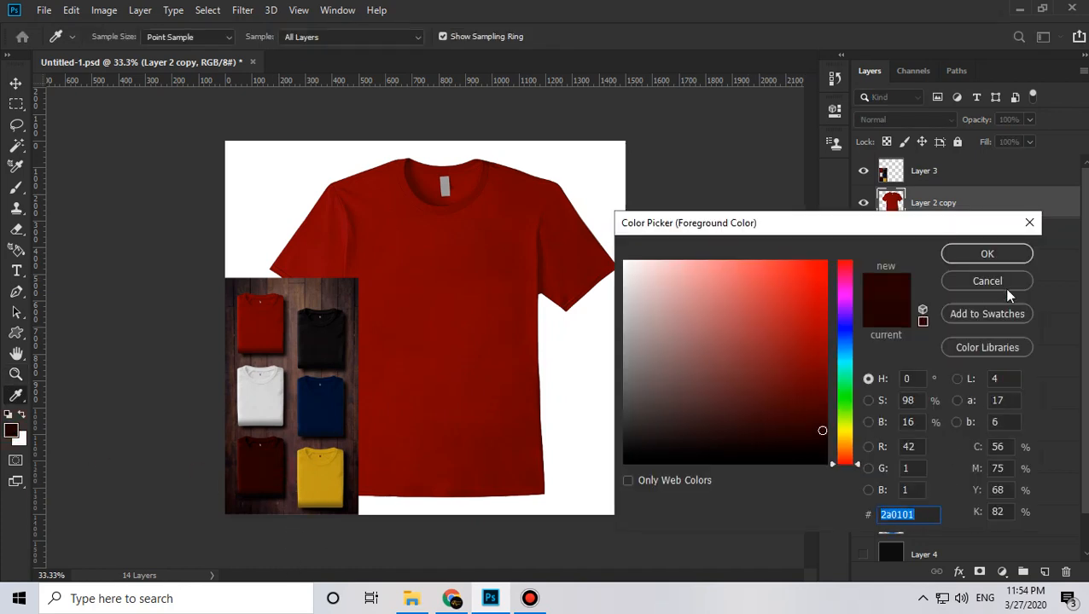
pyautogui.click(987, 254)
pyautogui.press('z')
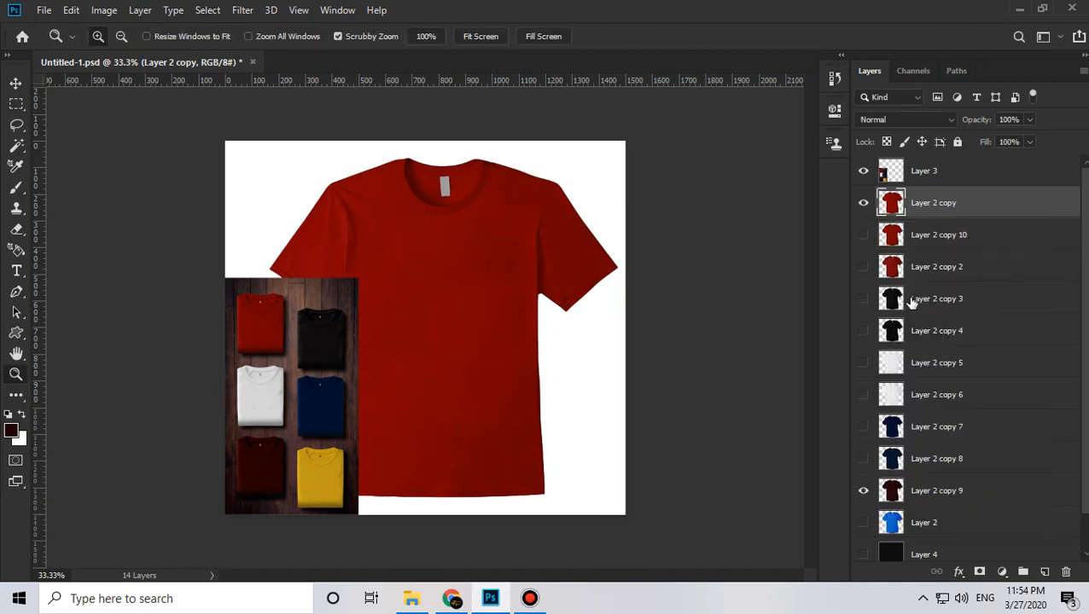
# - Apply a Black & White adjustment with Tint to the red Layer 2 copy, using tint colour 2a0101
pyautogui.hotkey('ctrl', 'alt', 'shift', 'b')
pyautogui.click(702, 368)
pyautogui.click(763, 367)
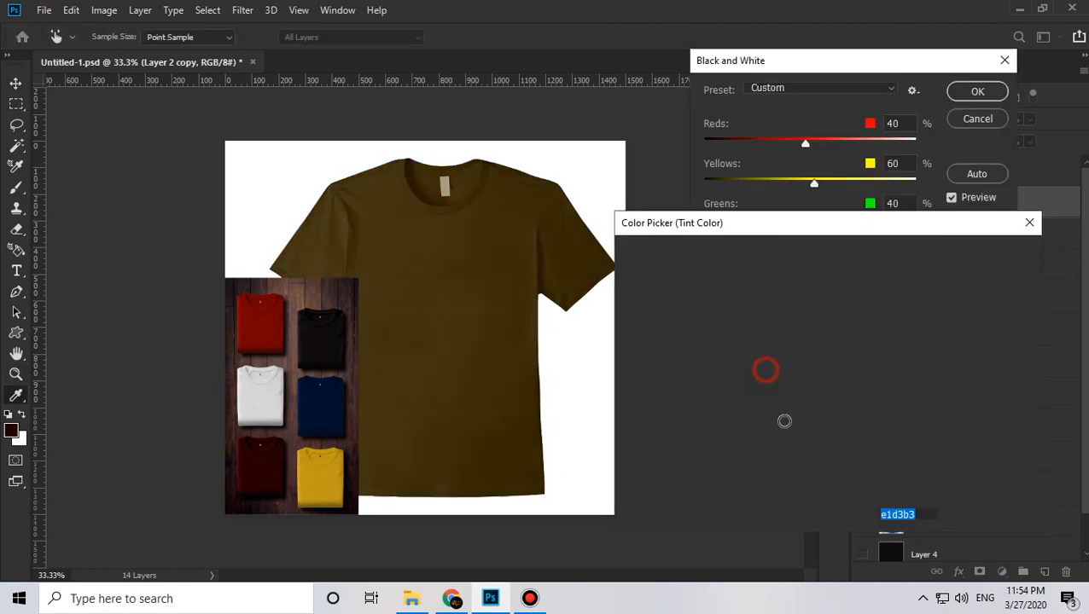
pyautogui.click(987, 253)
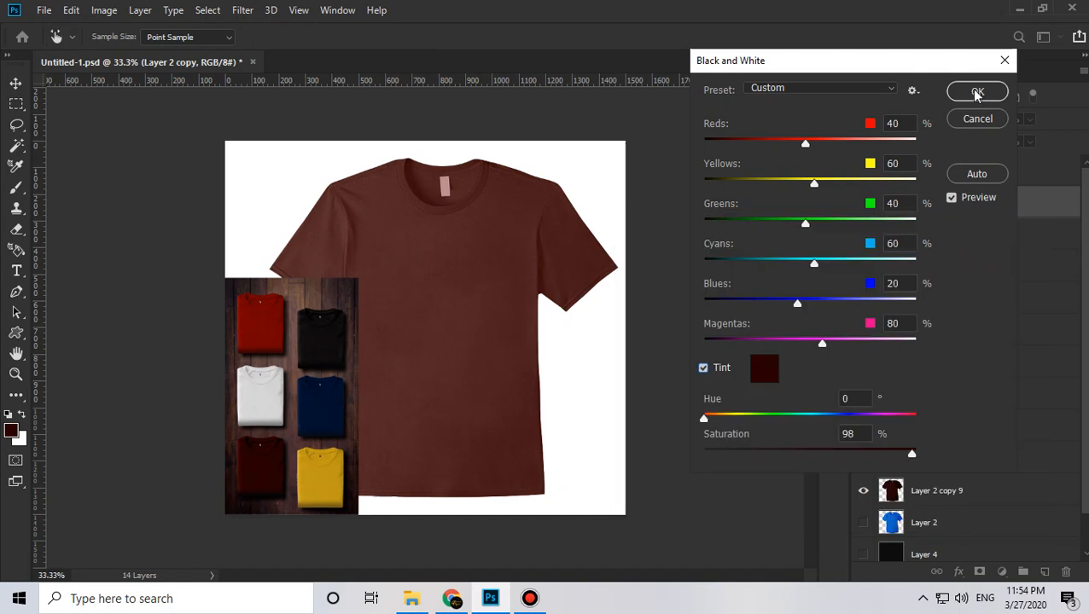
pyautogui.click(972, 92)
# - Darken Layer 2 copy by lowering the white end of the RGB curve and reducing the midtones in Levels
pyautogui.hotkey('ctrl', 'm')
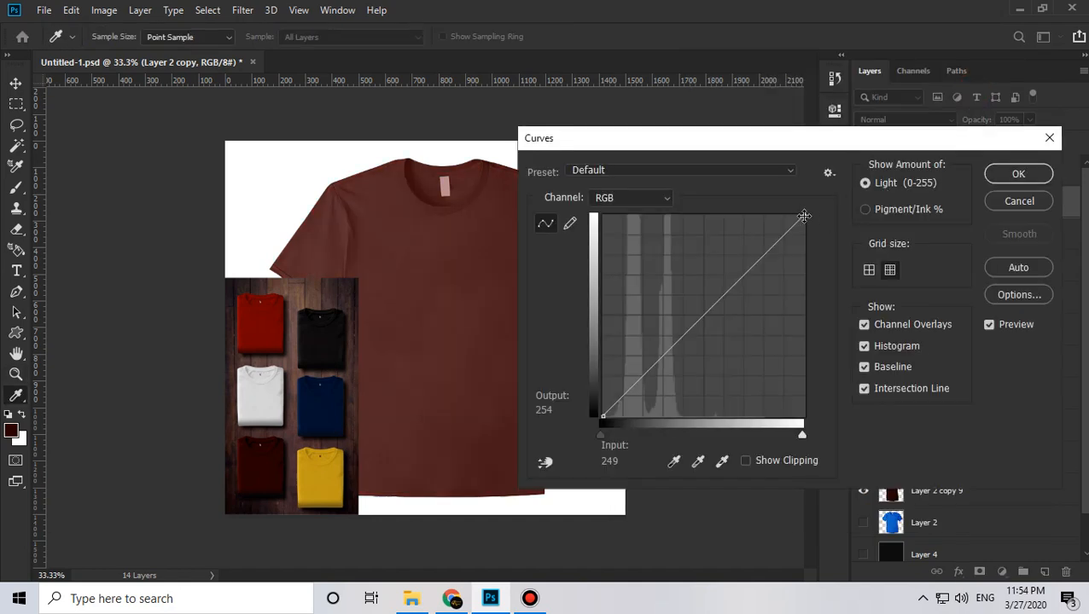
pyautogui.moveTo(821, 215); pyautogui.dragTo(822, 247)
pyautogui.click(1019, 176)
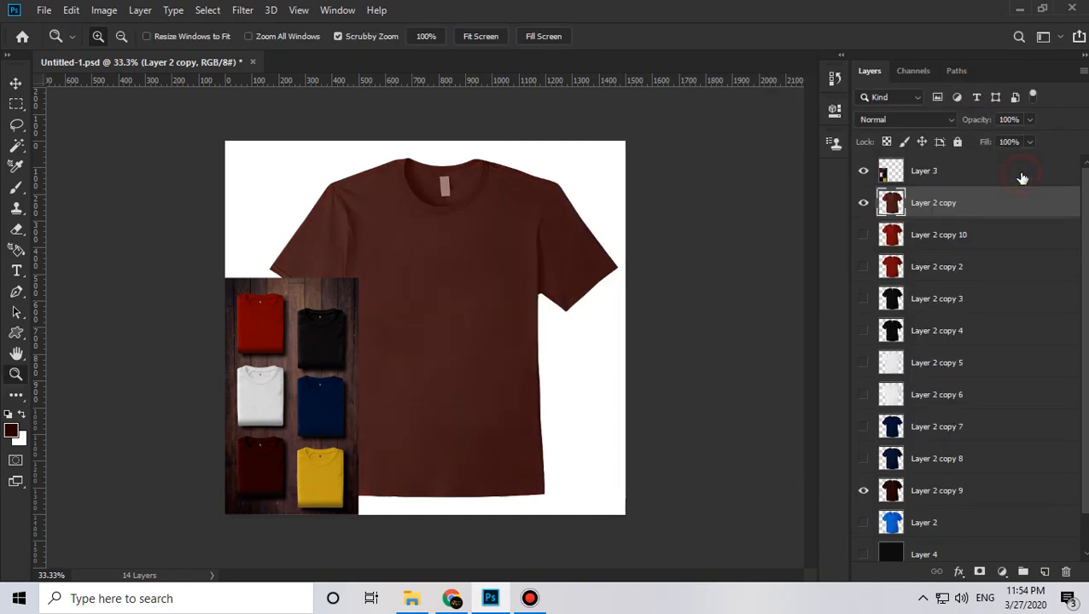
pyautogui.hotkey('ctrl', 'l')
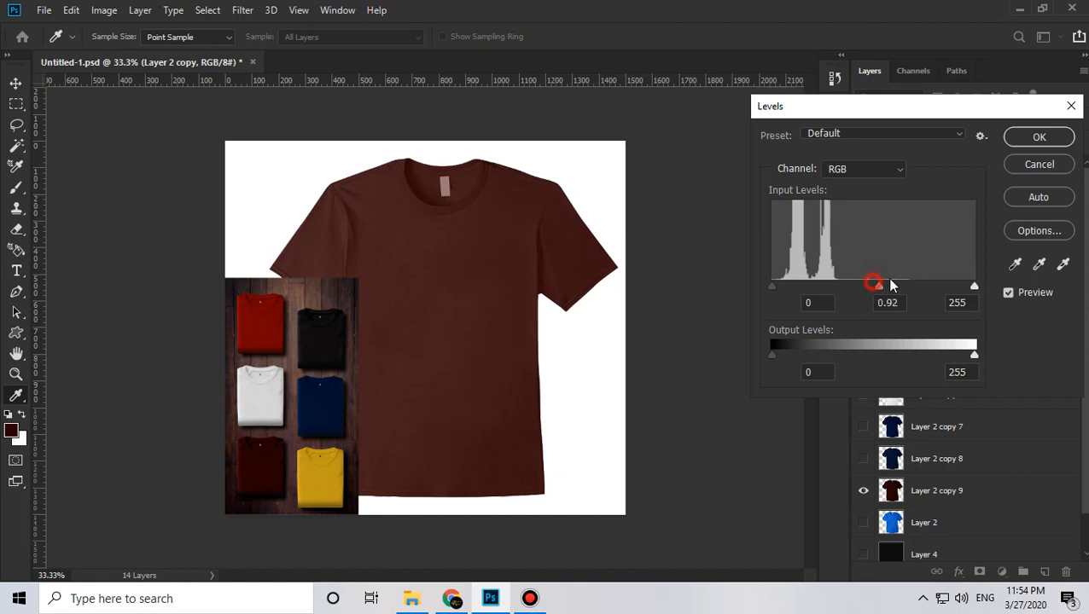
pyautogui.moveTo(890, 283); pyautogui.dragTo(896, 282)
pyautogui.click(1038, 137)
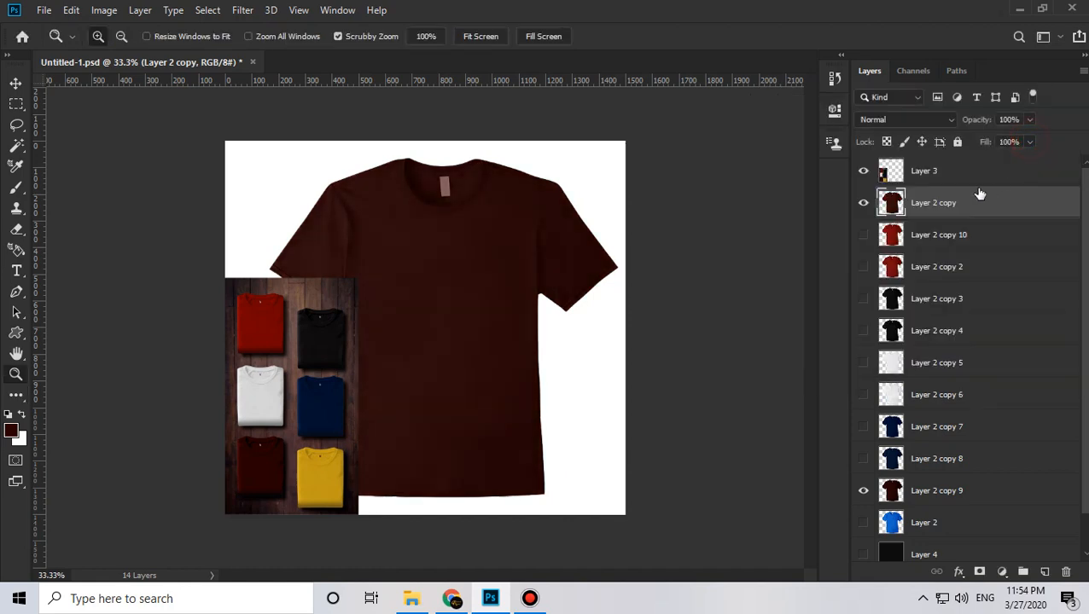
# - Raise the saturation of Layer 2 copy with Hue/Saturation and hide the layer
pyautogui.hotkey('ctrl', 'u')
pyautogui.moveTo(839, 232); pyautogui.dragTo(853, 230)
pyautogui.click(1023, 111)
pyautogui.click(863, 203)
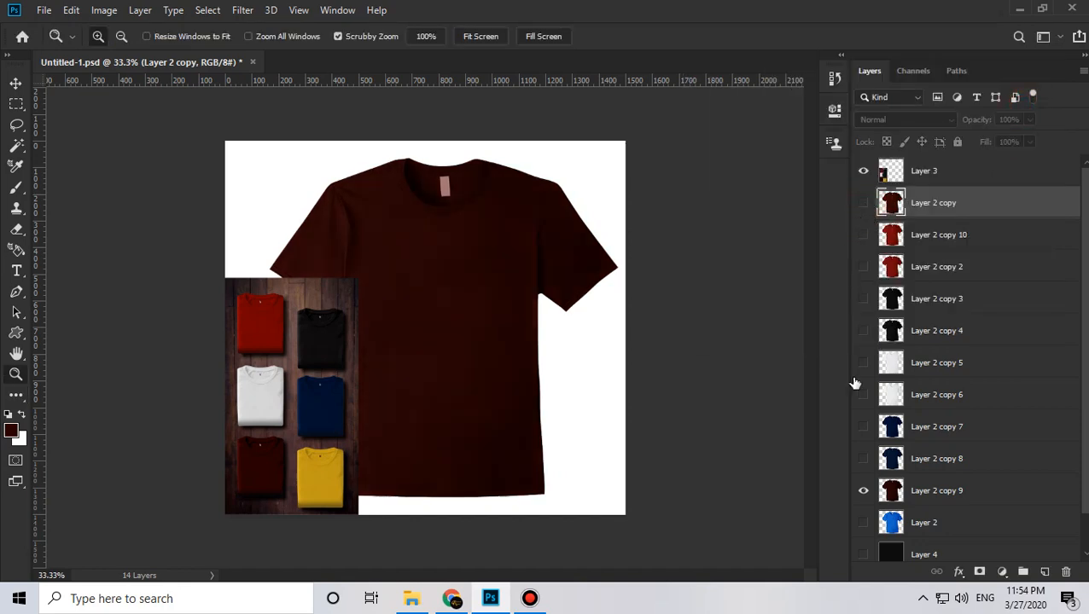
# - Preview the black shirt layers, duplicate Layer 2 copy 4, and hide the original
pyautogui.scroll(-1, 855, 384)
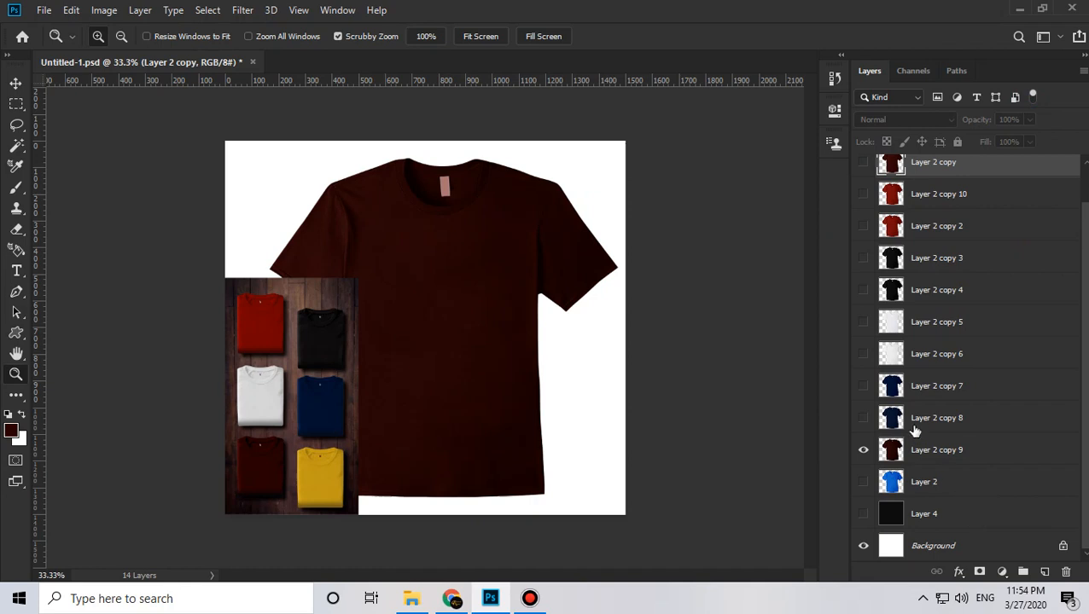
pyautogui.click(863, 259)
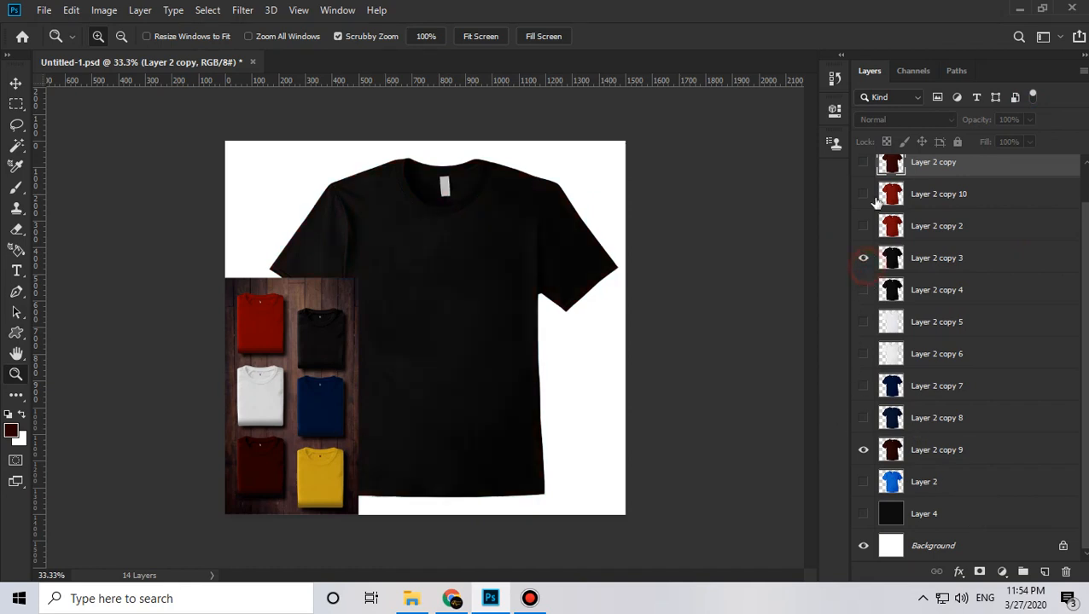
pyautogui.click(862, 258)
pyautogui.click(863, 290)
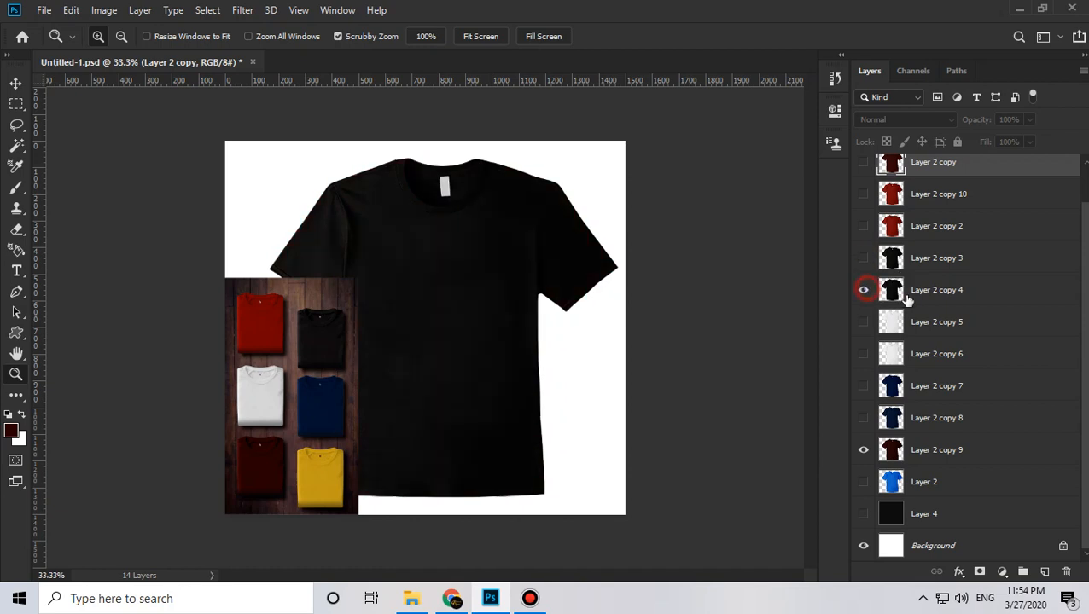
pyautogui.click(881, 290)
pyautogui.hotkey('ctrl', 'j')
pyautogui.click(863, 322)
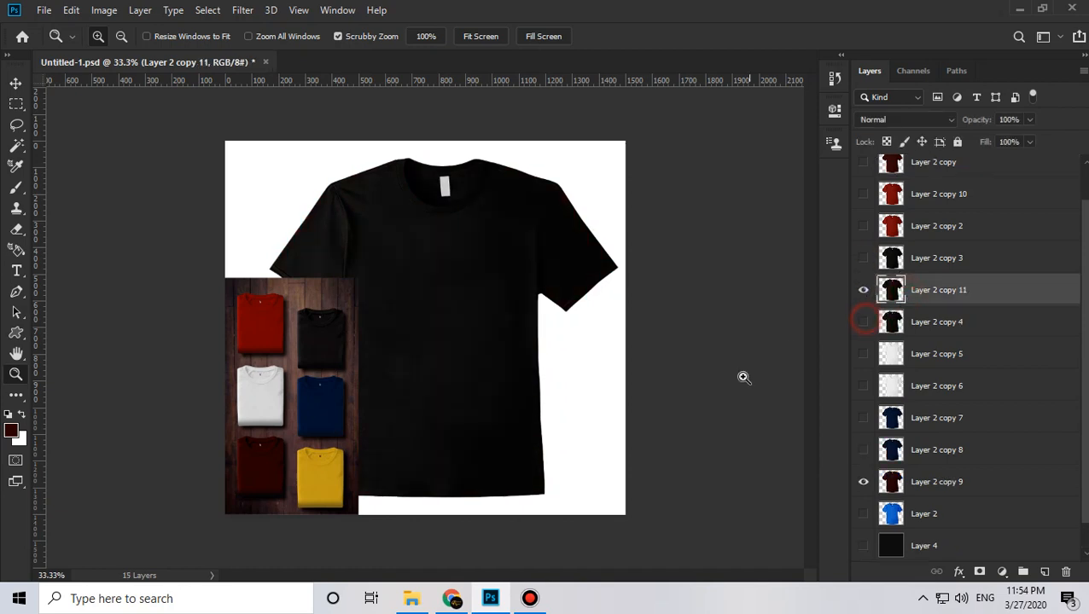
# - Sample the maroon reference shirt as the foreground colour, hex 2c0102
pyautogui.click(10, 430)
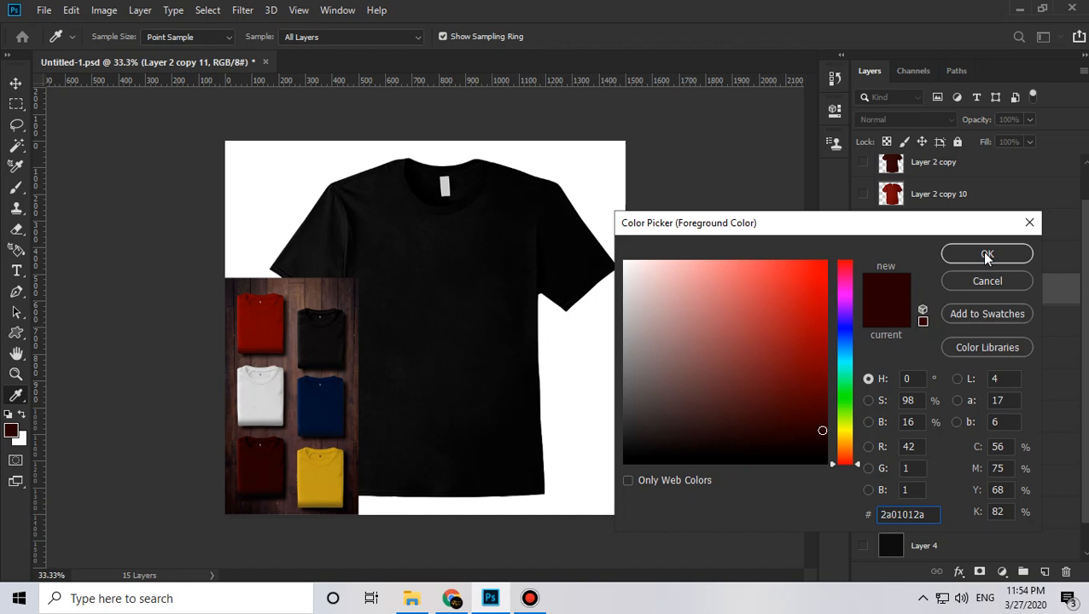
pyautogui.click(247, 472)
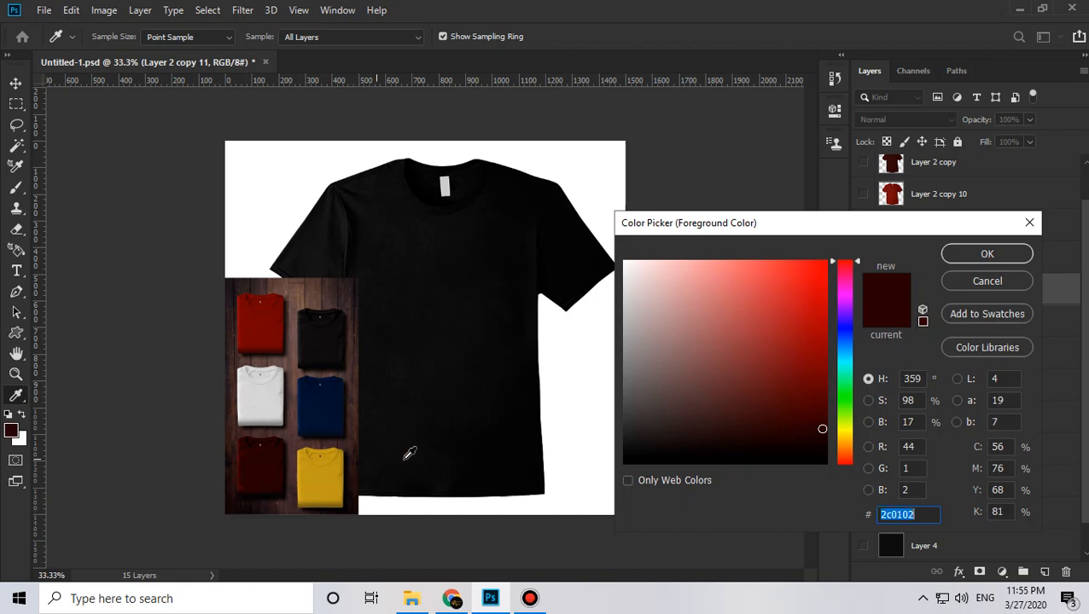
pyautogui.click(987, 254)
pyautogui.press('z')
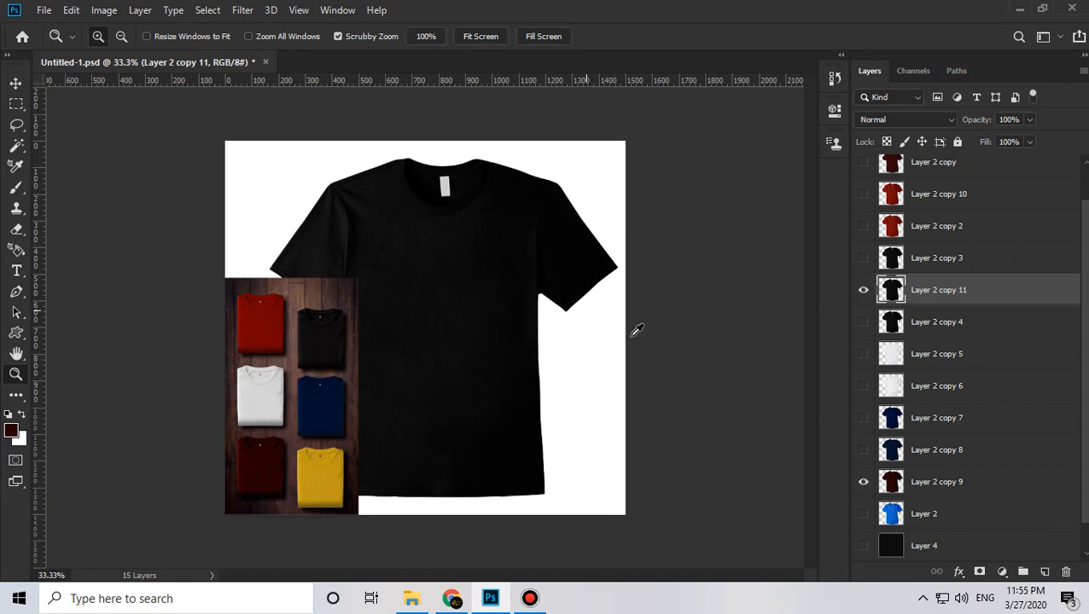
# - Apply a Black & White adjustment with Tint to the black Layer 2 copy 11, using tint colour 2c0102
pyautogui.hotkey('ctrl', 'alt', 'shift', 'b')
pyautogui.click(703, 368)
pyautogui.click(762, 372)
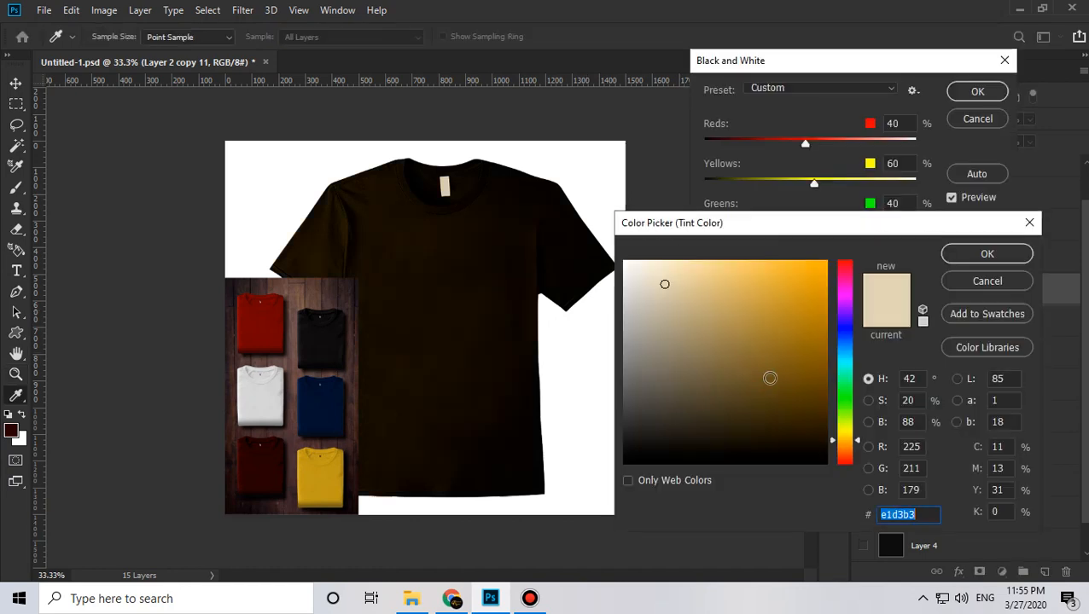
pyautogui.write('2c0102')
pyautogui.click(998, 256)
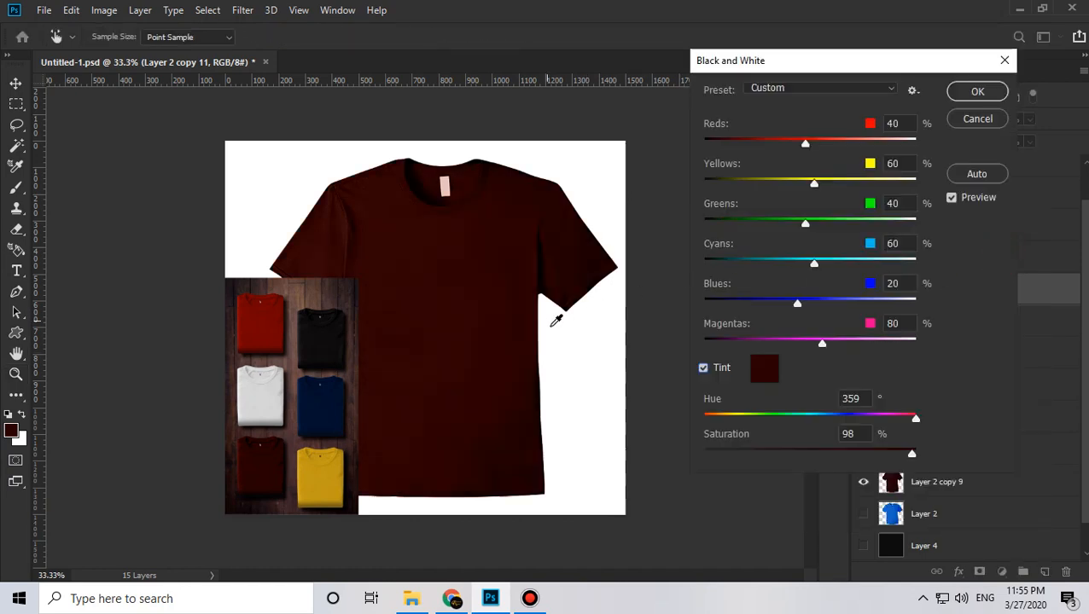
pyautogui.click(977, 91)
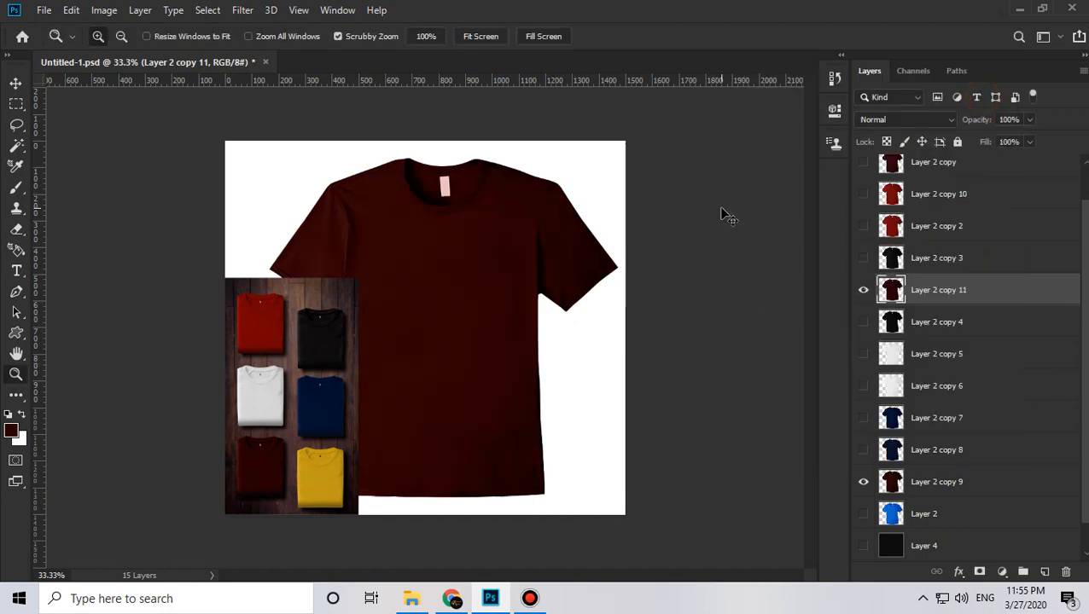
# - Darken the maroon-tinted Layer 2 copy 11 with a Levels midtone of 0.89 and inspect it against the reference shirts
pyautogui.hotkey('ctrl', 'l')
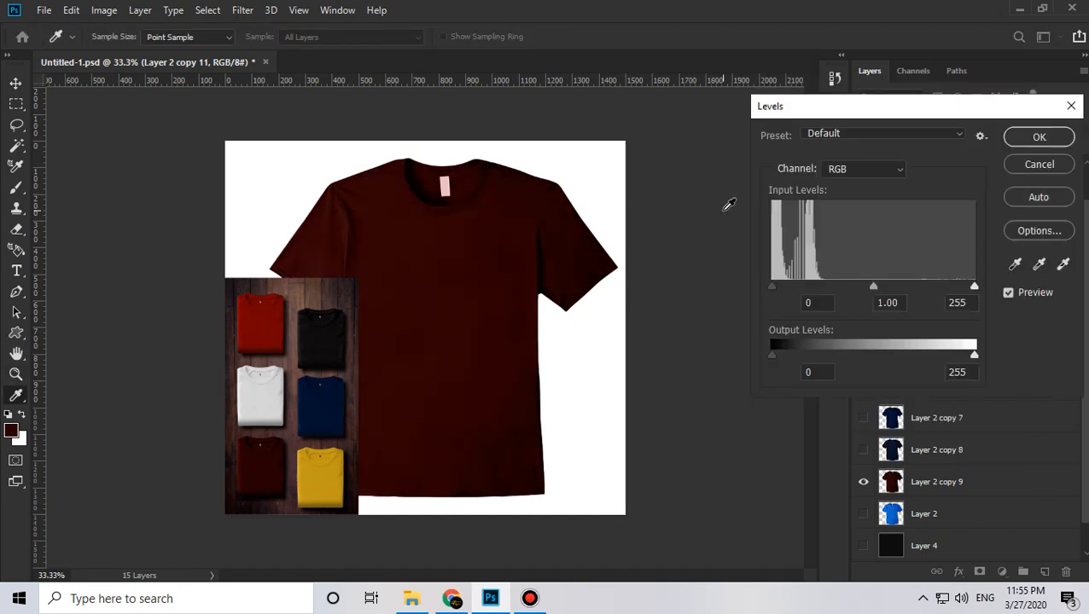
pyautogui.moveTo(881, 285); pyautogui.dragTo(880, 279)
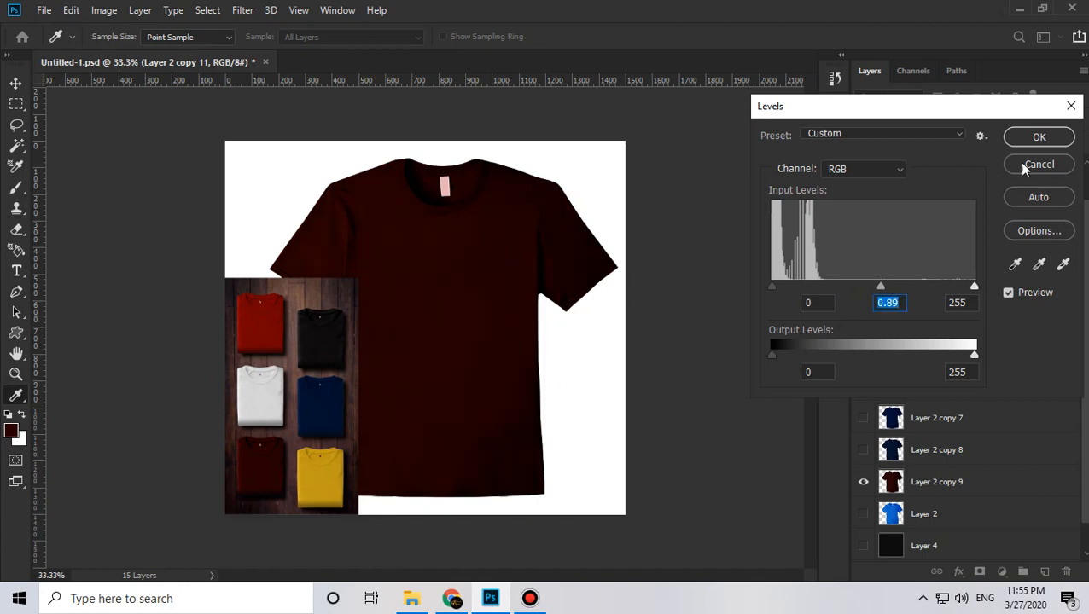
pyautogui.click(1040, 137)
pyautogui.press('z')
pyautogui.click(409, 286)
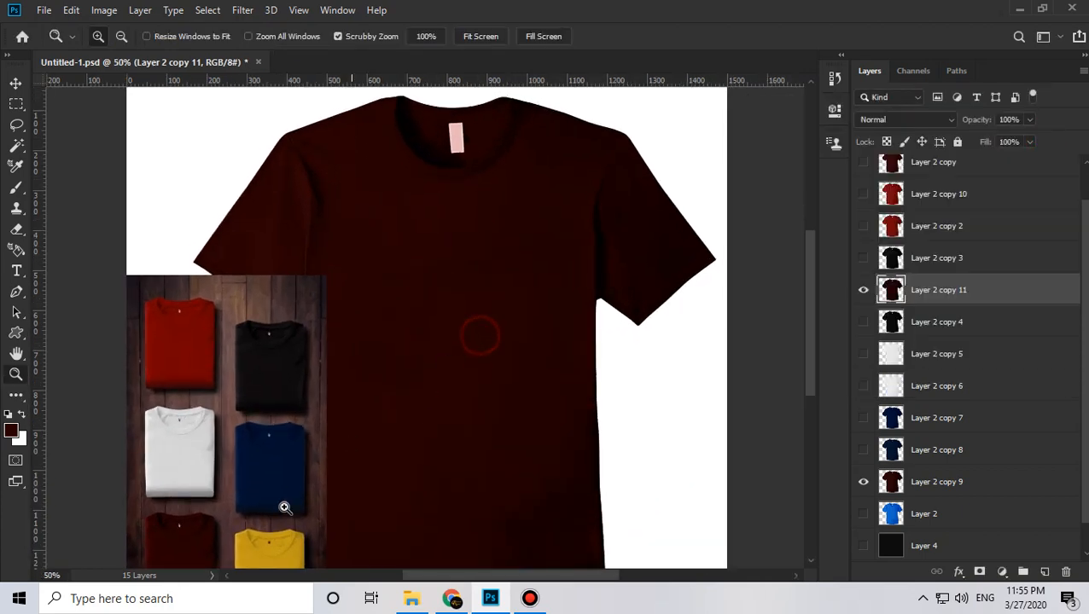
pyautogui.hotkey('ctrl', 'b')
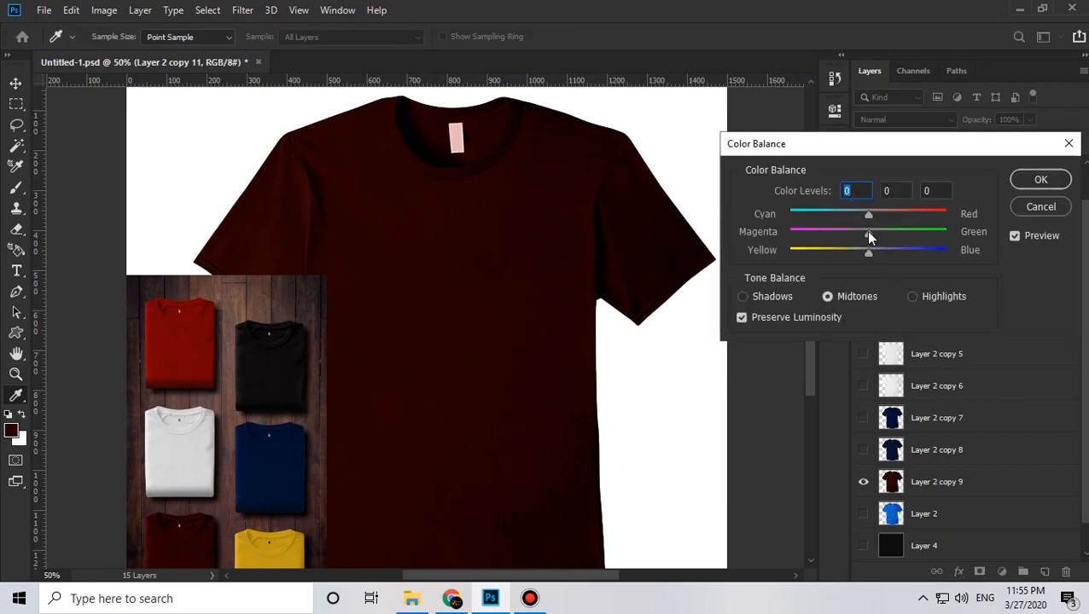
pyautogui.moveTo(864, 234)
pyautogui.mouseDown()
pyautogui.moveTo(853, 233)
pyautogui.moveTo(884, 231)
pyautogui.moveTo(865, 255)
pyautogui.mouseUp()
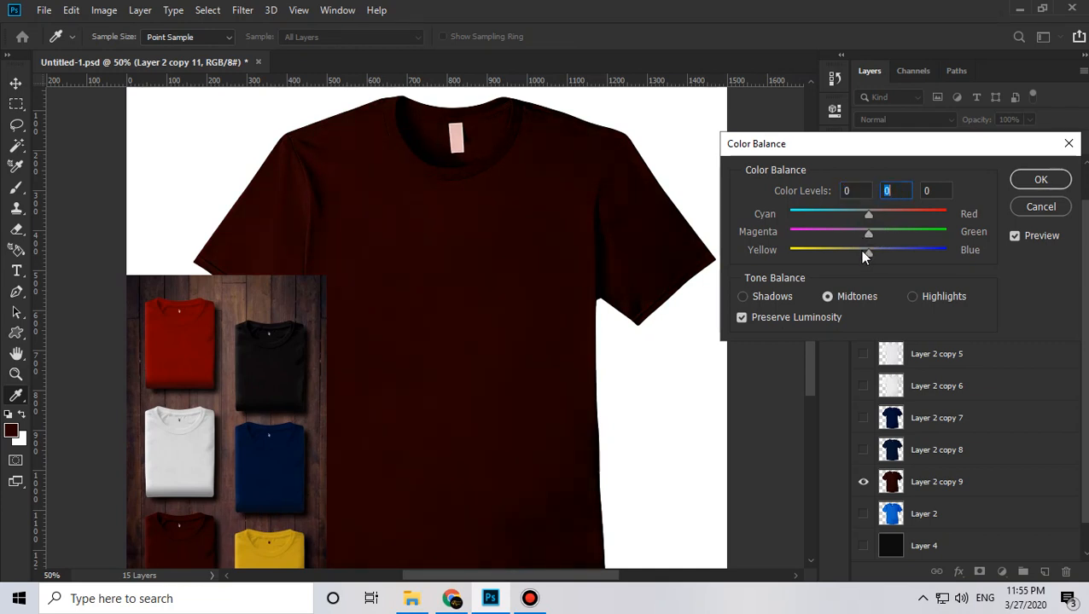
pyautogui.click(1034, 207)
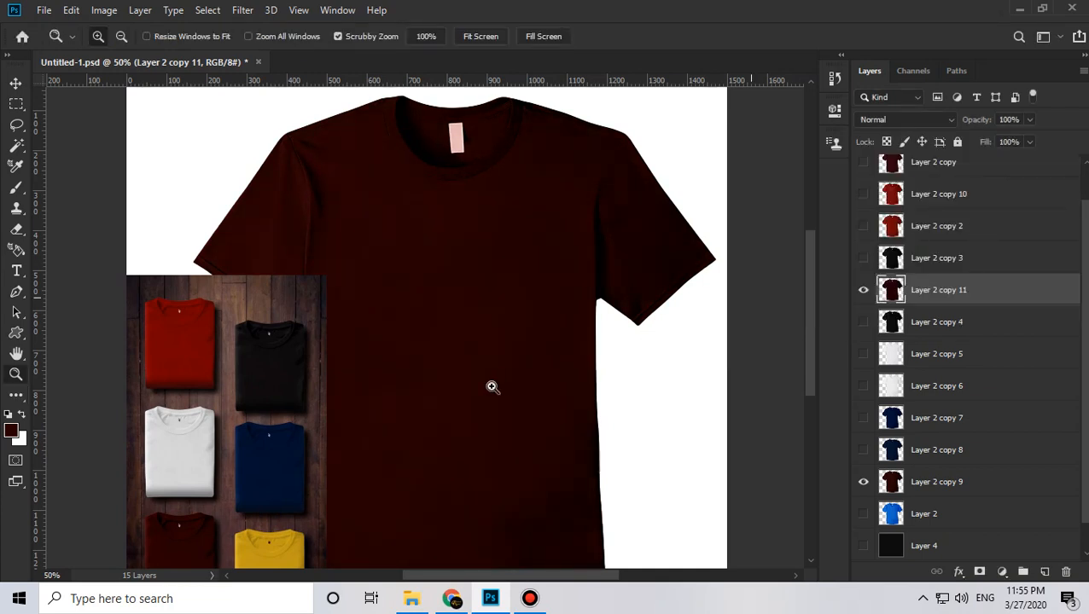
# - Hide the maroon shirt layers Layer 2 copy 11 and Layer 2 copy 9
pyautogui.keyDown('alt'); pyautogui.click(430, 292); pyautogui.keyUp('alt')
pyautogui.keyDown('alt'); pyautogui.click(430, 292); pyautogui.keyUp('alt')
pyautogui.click(869, 292)
pyautogui.scroll(-3, 512, 478)
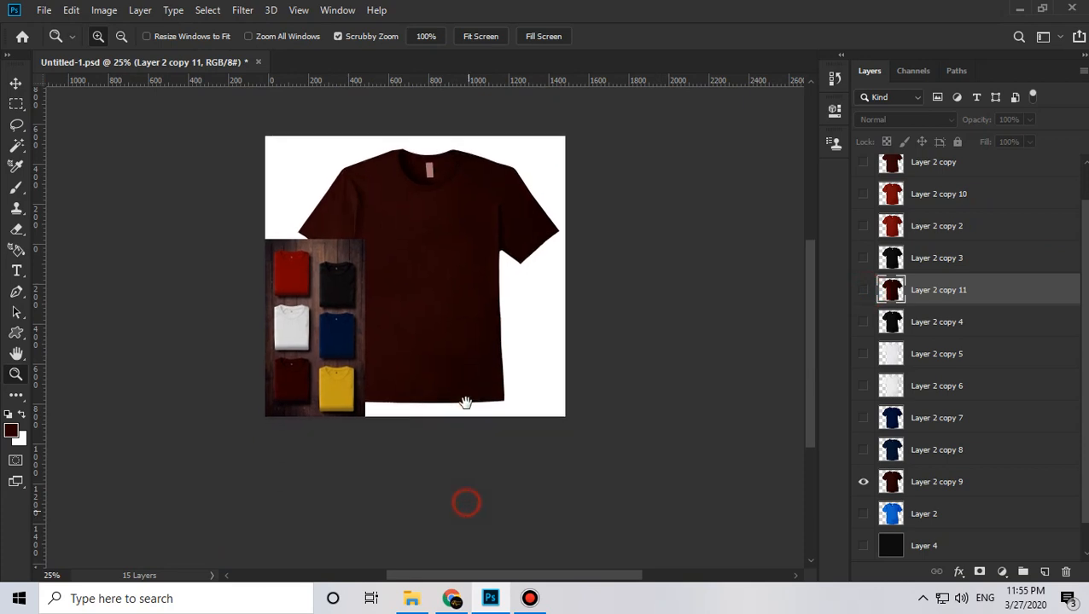
pyautogui.scroll(1, 888, 358)
pyautogui.click(863, 521)
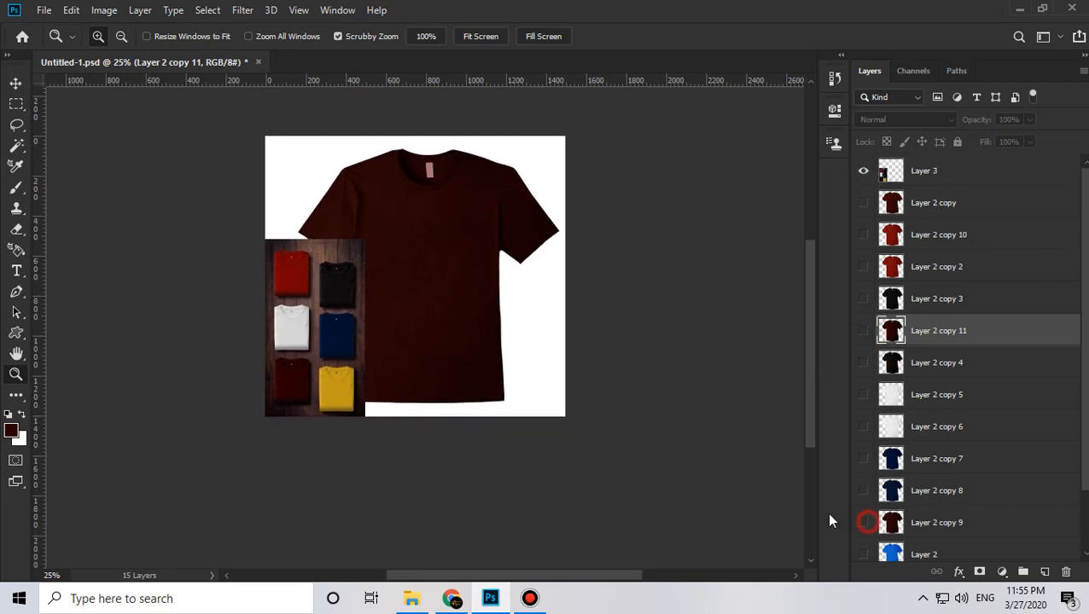
# - Duplicate the original blue shirt layer, Layer 2, and make the duplicate visible
pyautogui.scroll(-1, 493, 323)
pyautogui.scroll(-1, 956, 495)
pyautogui.click(931, 487)
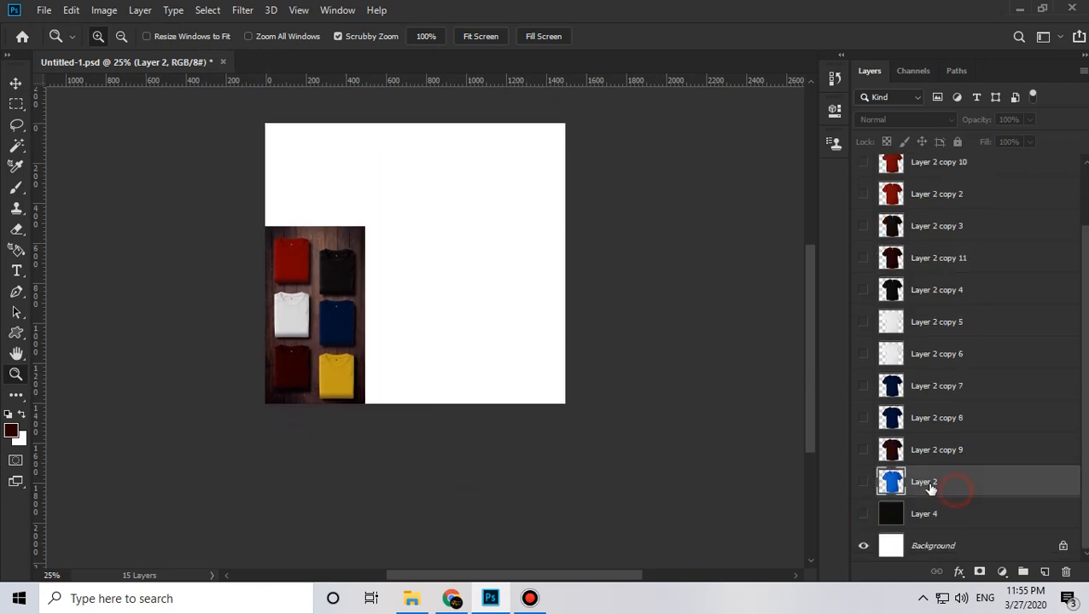
pyautogui.hotkey('ctrl', 'j')
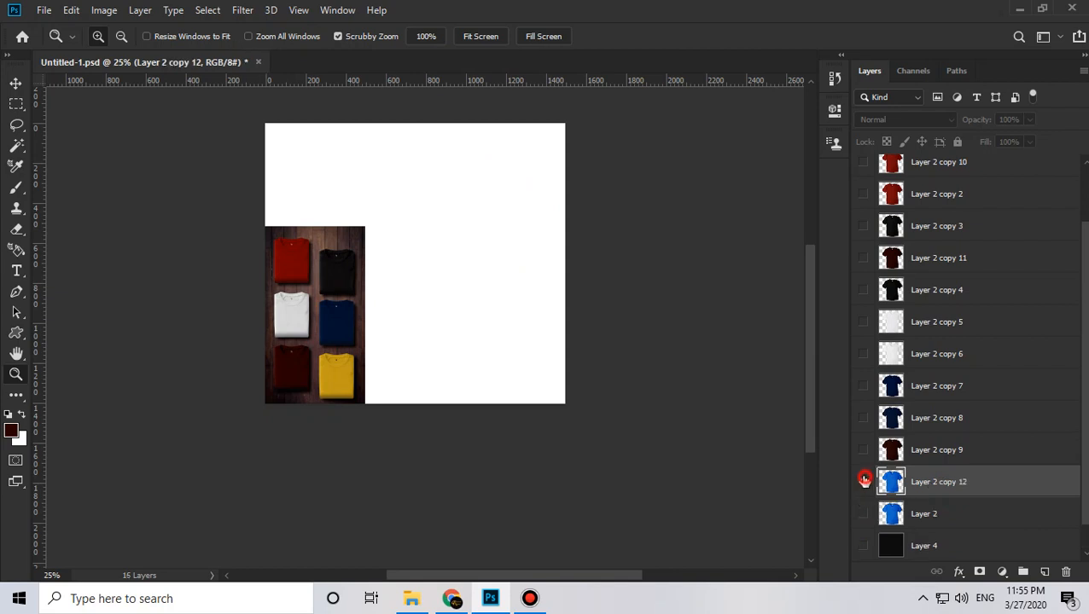
pyautogui.click(862, 482)
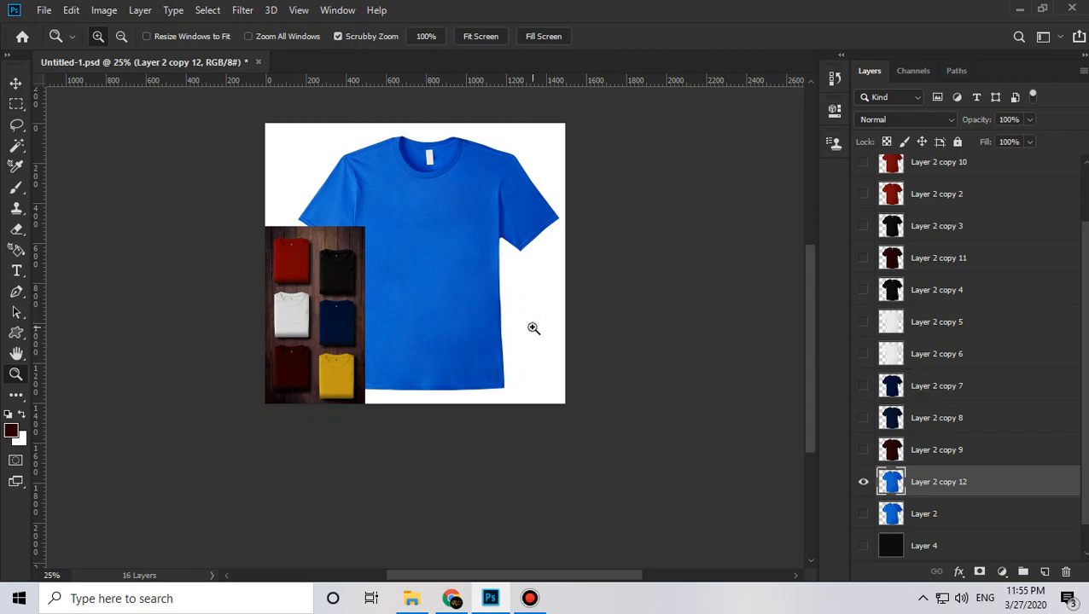
# - Sample the yellow reference shirt as the foreground colour, hex c0991d
pyautogui.click(11, 431)
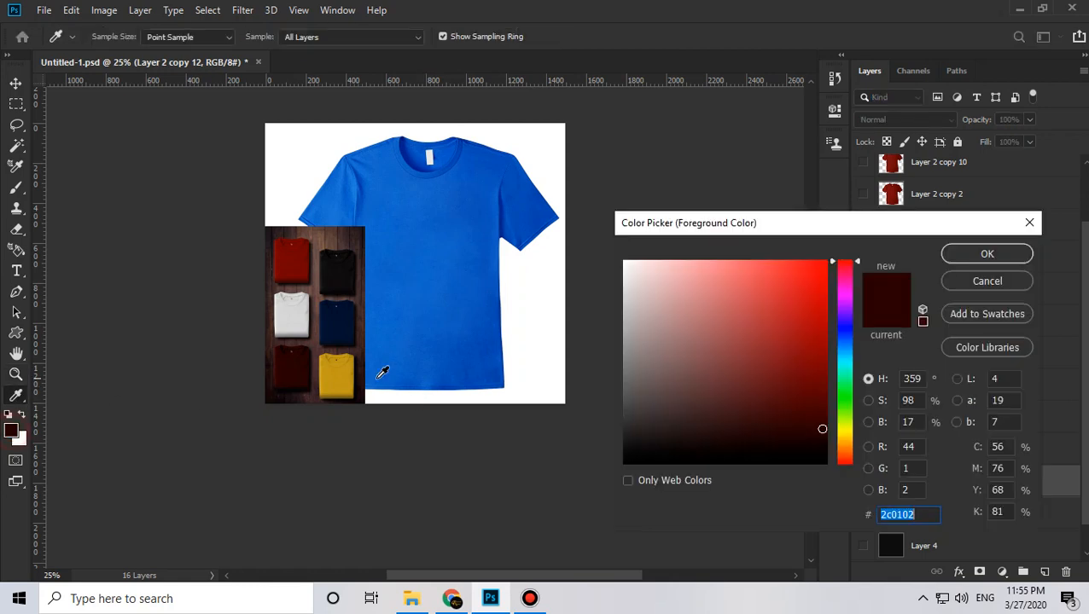
pyautogui.click(346, 374)
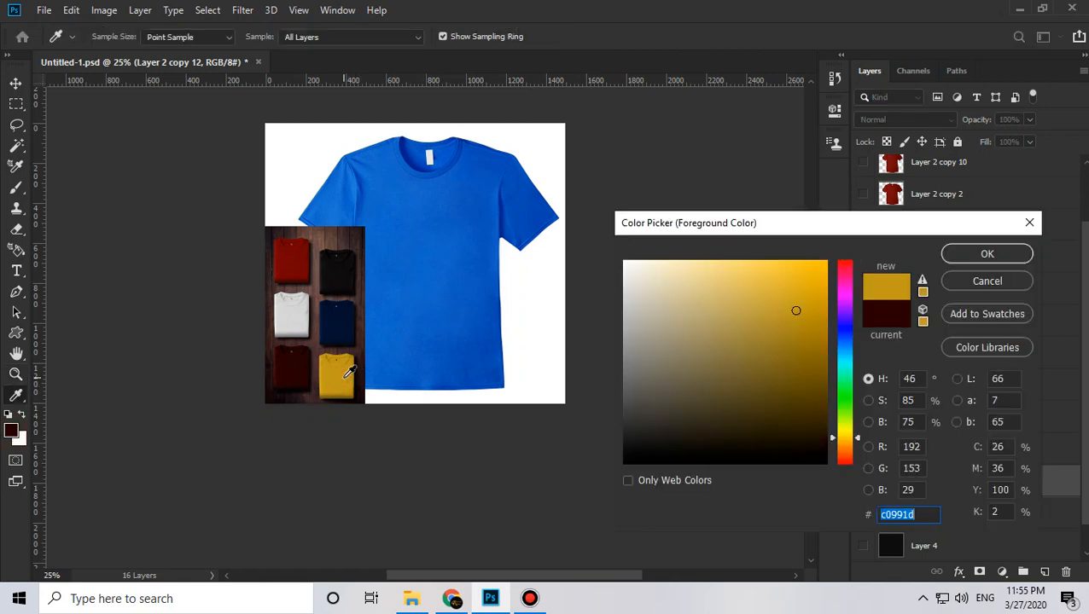
pyautogui.click(982, 253)
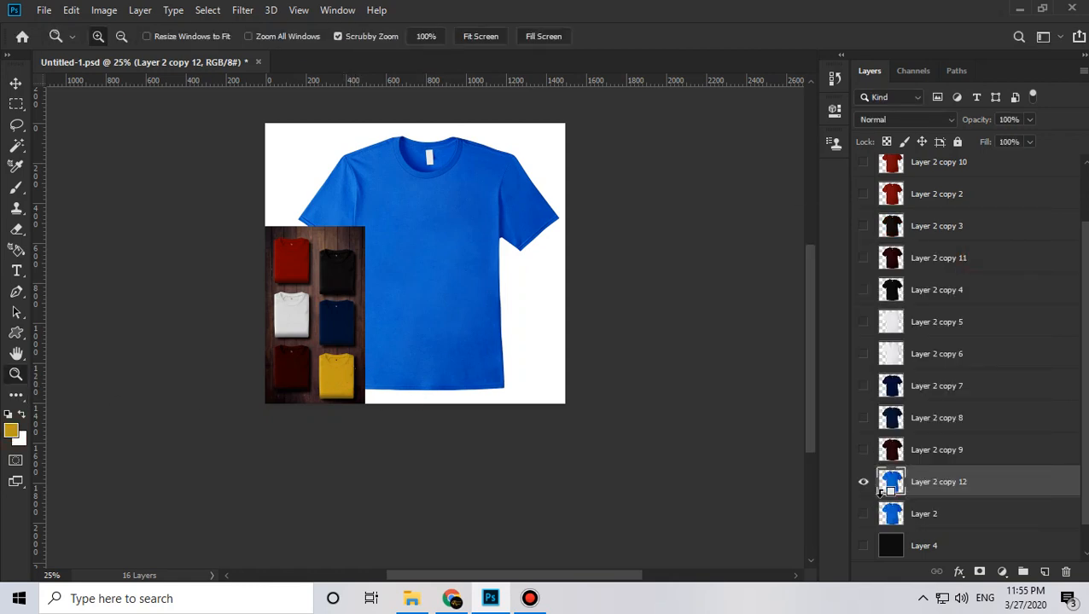
# - Apply a Black & White adjustment with Tint to the blue Layer 2 copy 12, using tint colour c0991d
pyautogui.hotkey('ctrl', 'alt', 'shift', 'b')
pyautogui.click(703, 368)
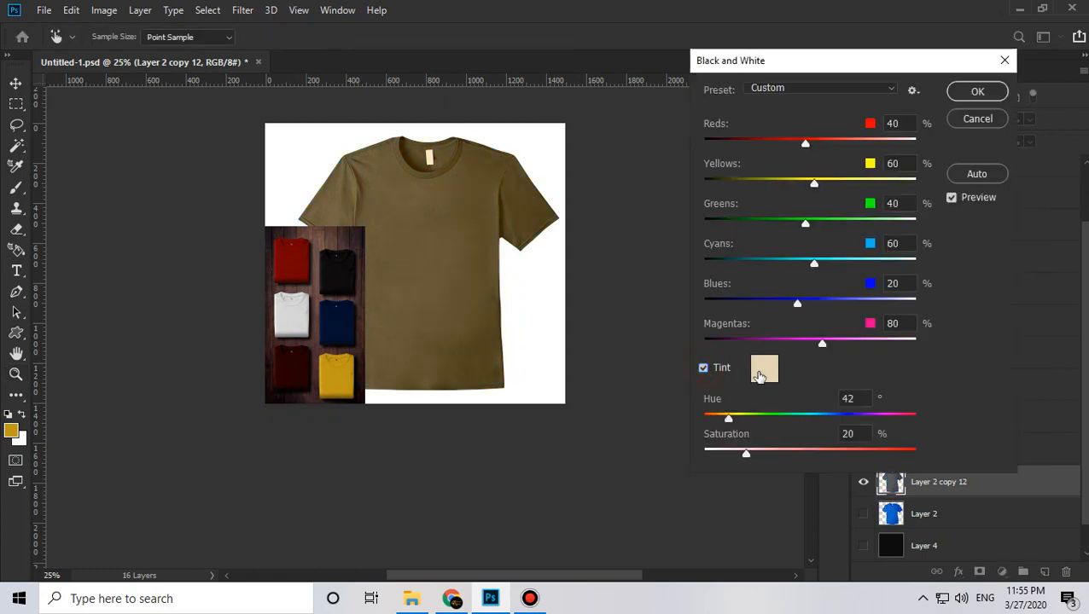
pyautogui.click(759, 376)
pyautogui.write('c09118')
pyautogui.click(985, 254)
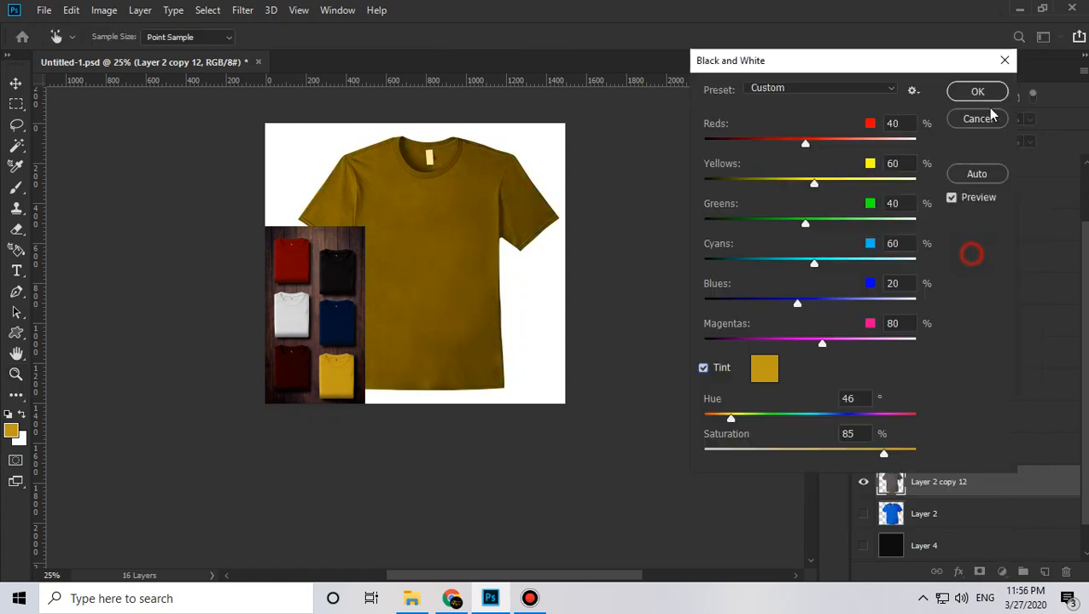
pyautogui.click(981, 92)
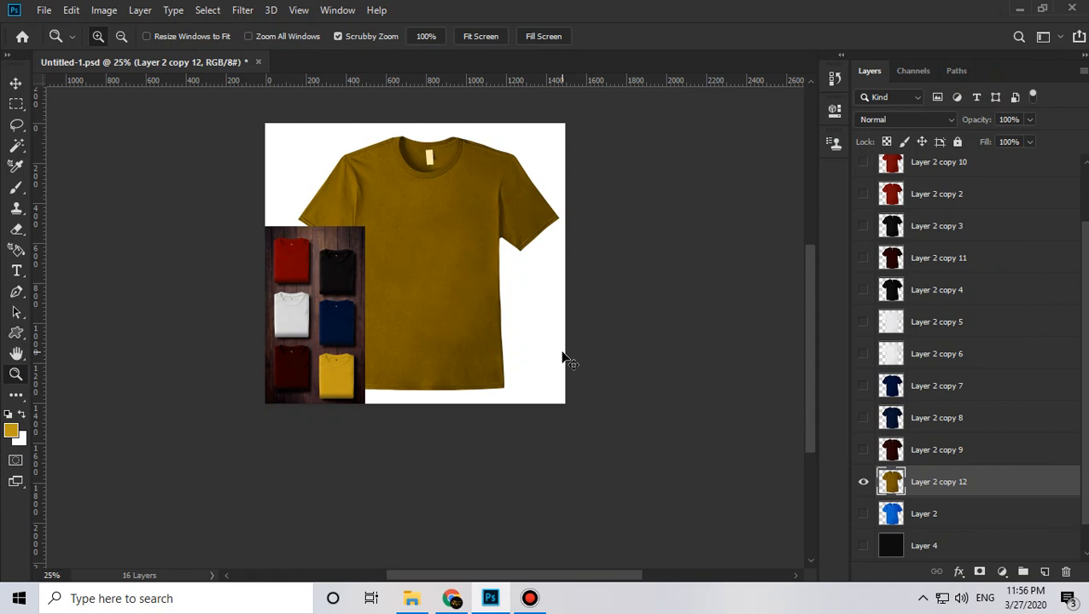
# - Brighten the mustard-tinted Layer 2 copy 12 with an RGB Curves point at input 107, output 141
pyautogui.click(455, 299)
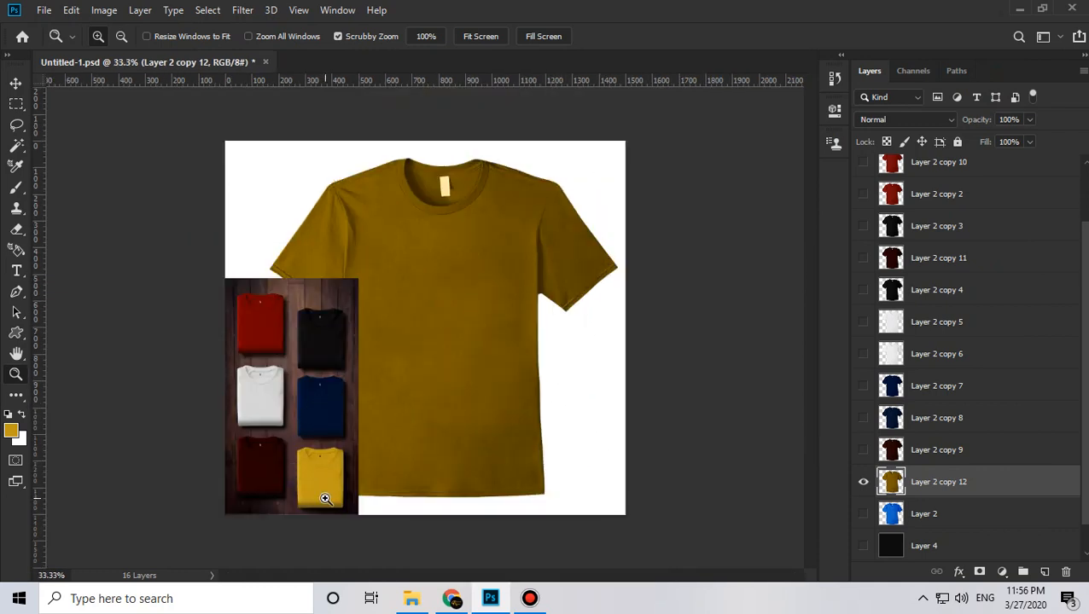
pyautogui.hotkey('ctrl', 'm')
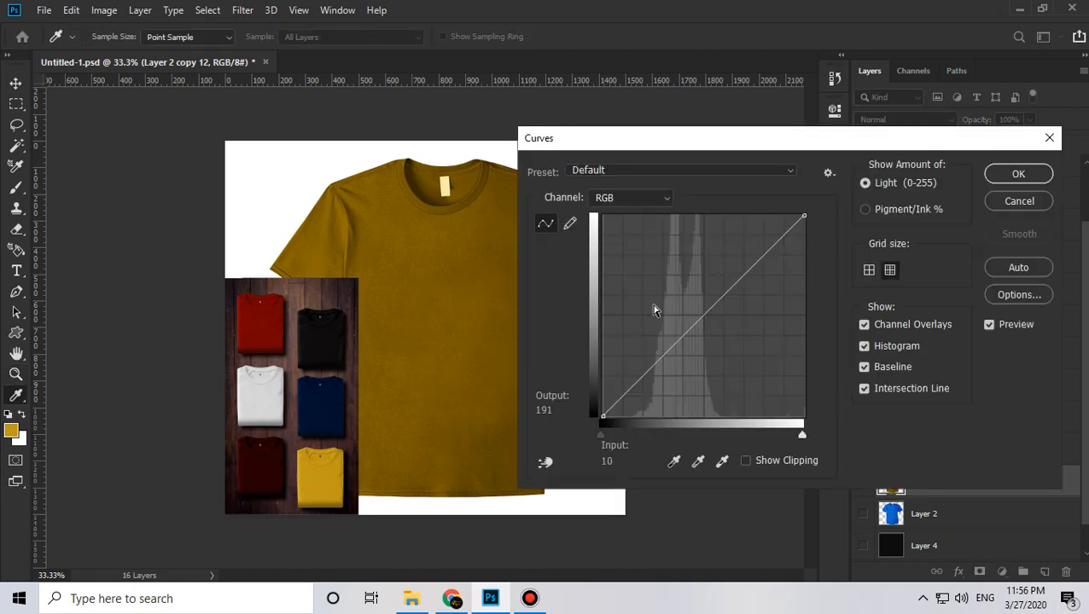
pyautogui.moveTo(686, 325); pyautogui.dragTo(687, 304)
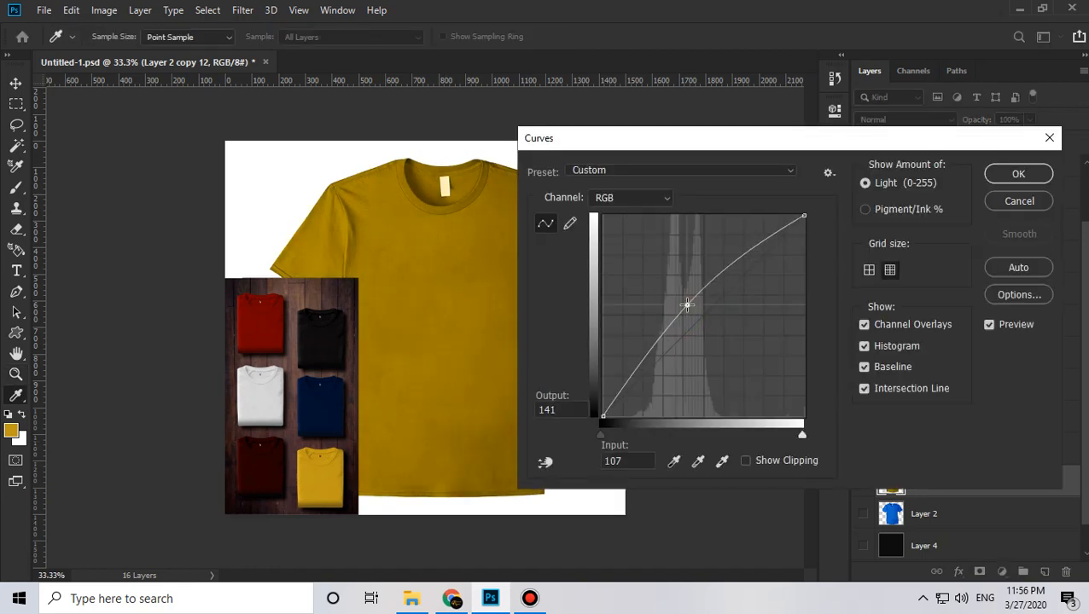
pyautogui.click(1045, 174)
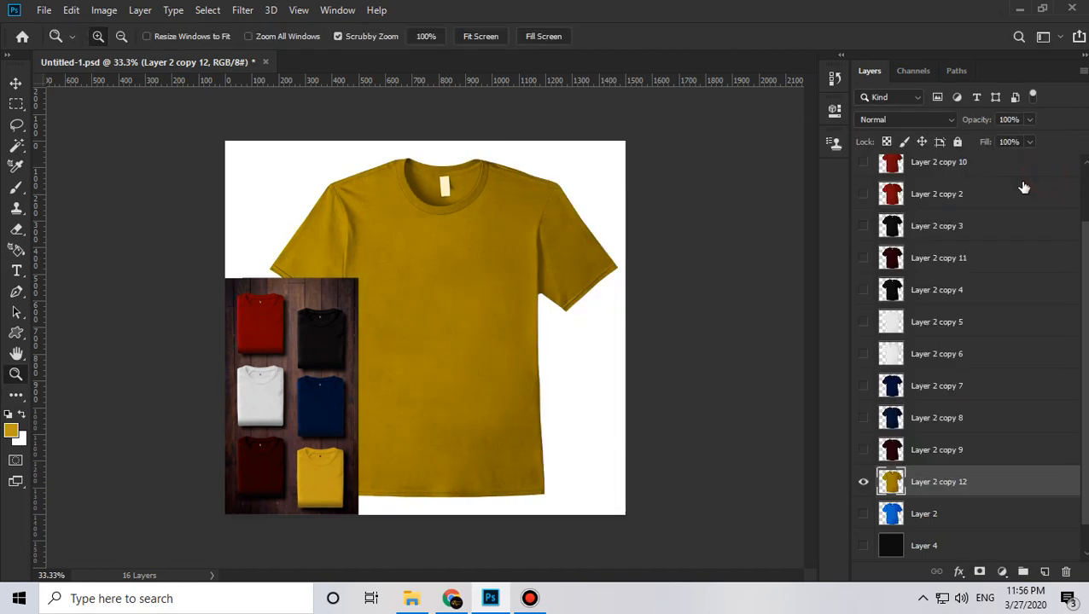
# - Brighten Layer 2 copy 12 with Levels, using a midtone of 1.22 and a white input level of 203
pyautogui.hotkey('ctrl', 'l')
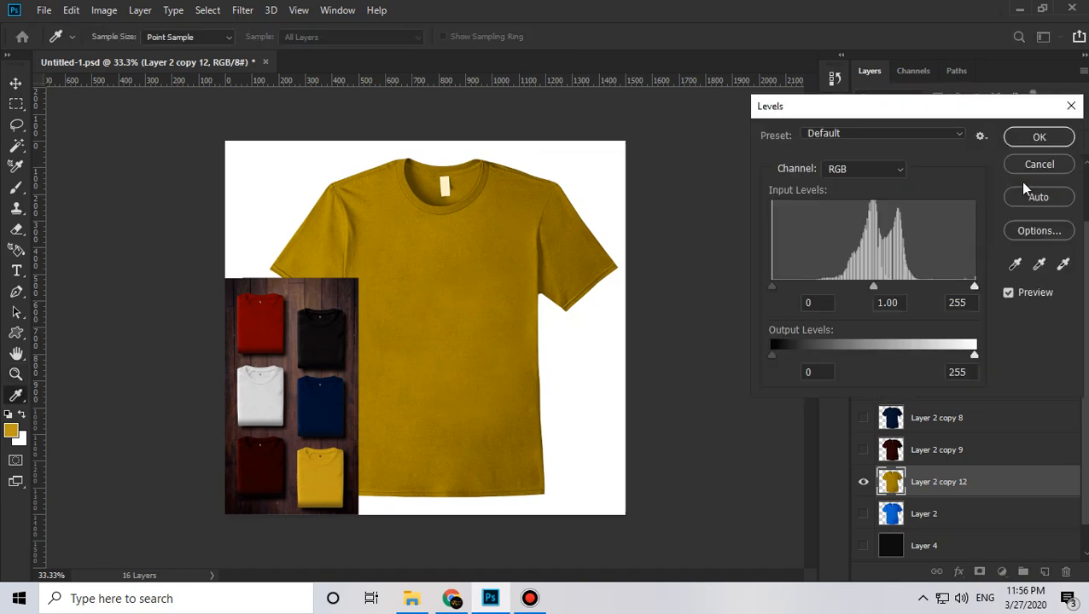
pyautogui.moveTo(870, 287)
pyautogui.mouseDown()
pyautogui.moveTo(845, 281)
pyautogui.moveTo(859, 283)
pyautogui.mouseUp()
pyautogui.moveTo(975, 287); pyautogui.dragTo(931, 285)
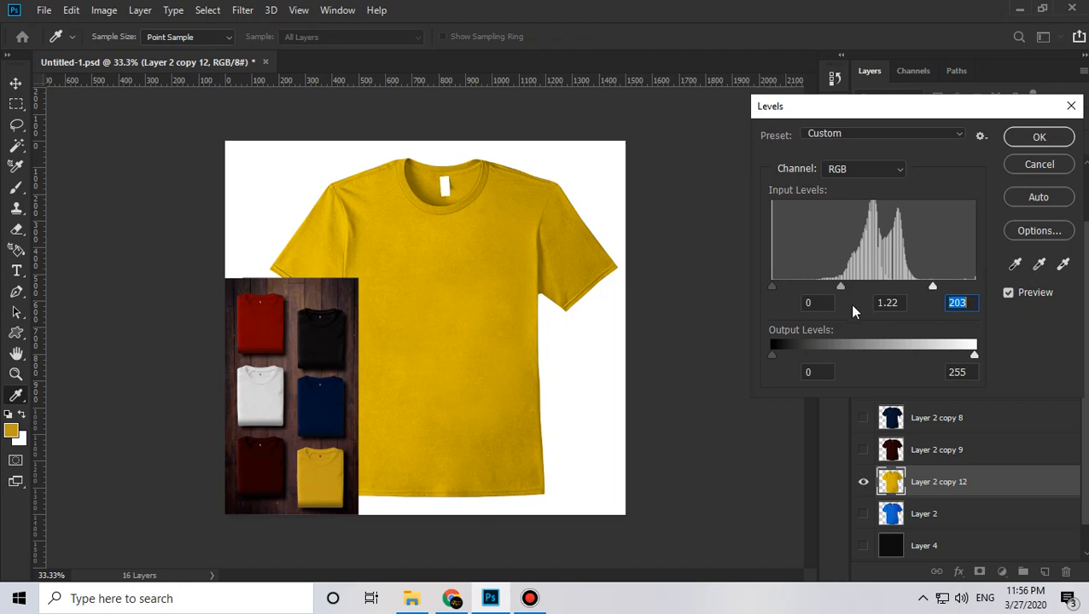
pyautogui.click(1041, 138)
pyautogui.press('z')
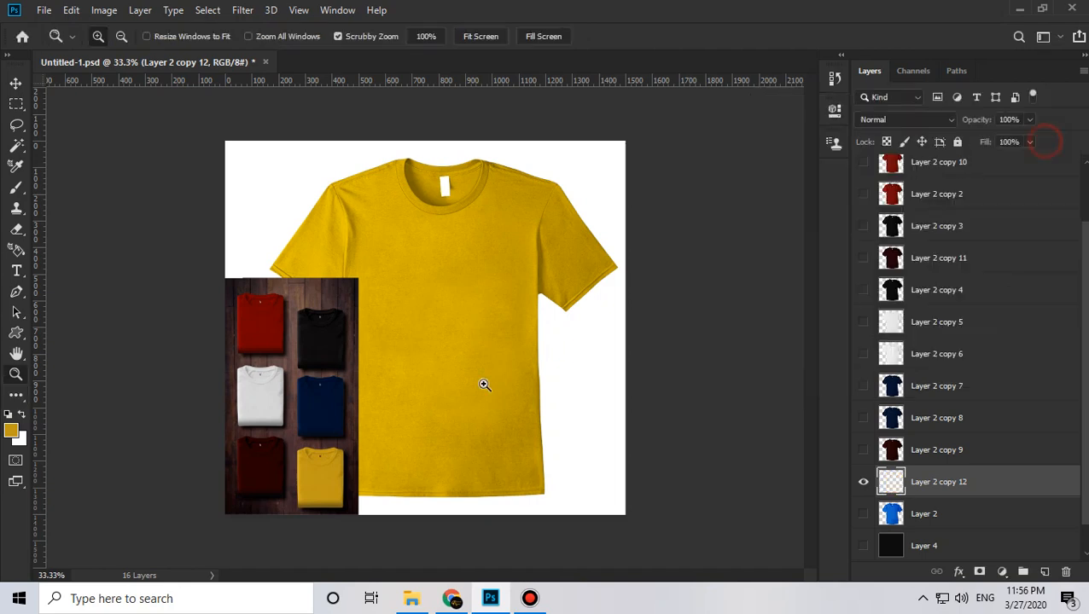
# - Raise the saturation of Layer 2 copy 12 to +21 with Hue/Saturation
pyautogui.hotkey('ctrl', 'u')
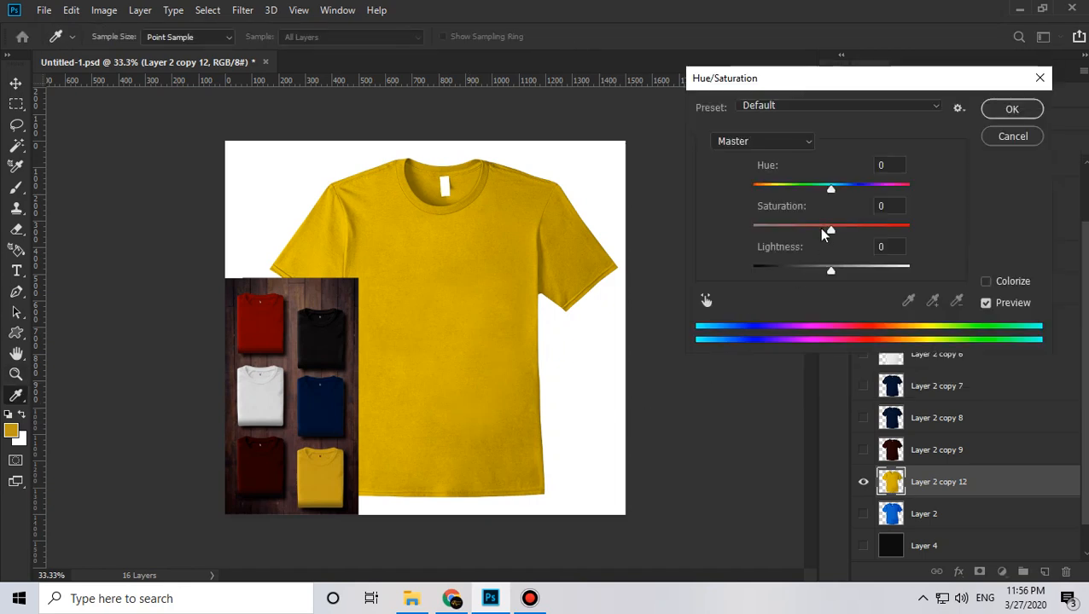
pyautogui.moveTo(828, 228); pyautogui.dragTo(846, 229)
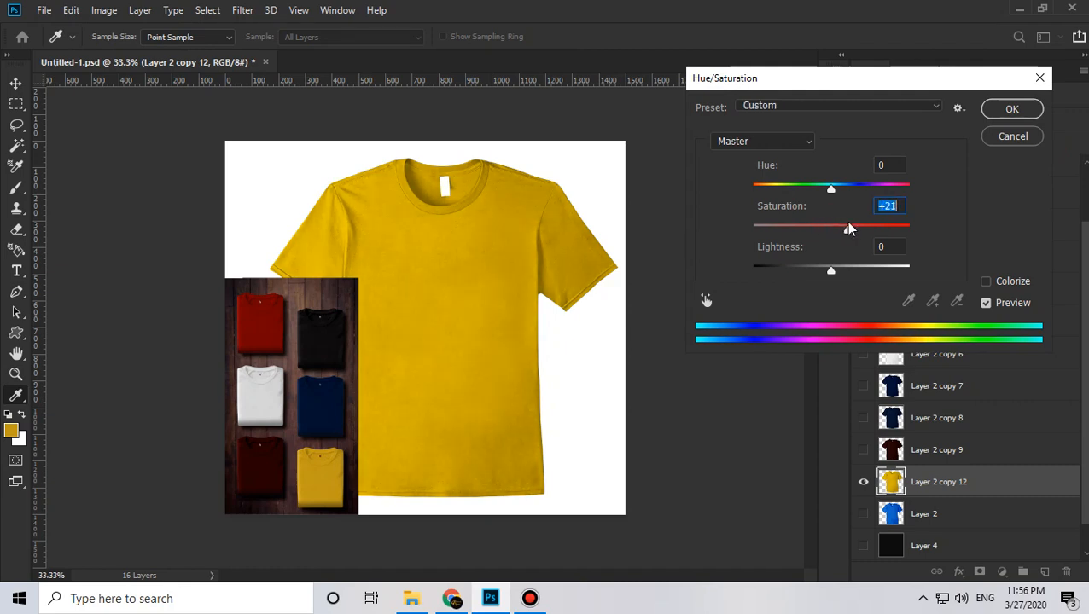
pyautogui.click(1012, 109)
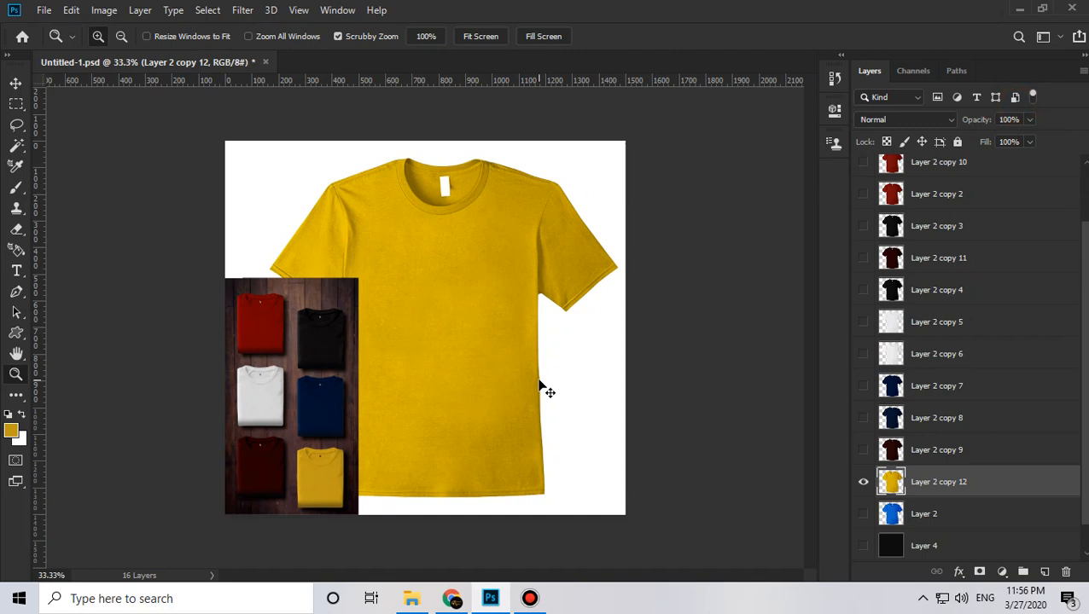
# - Apply Color Balance to the midtones of Layer 2 copy 12 with Cyan-Red at +5 and Magenta-Green at +6
pyautogui.hotkey('ctrl', 'b')
pyautogui.moveTo(868, 250); pyautogui.dragTo(877, 214)
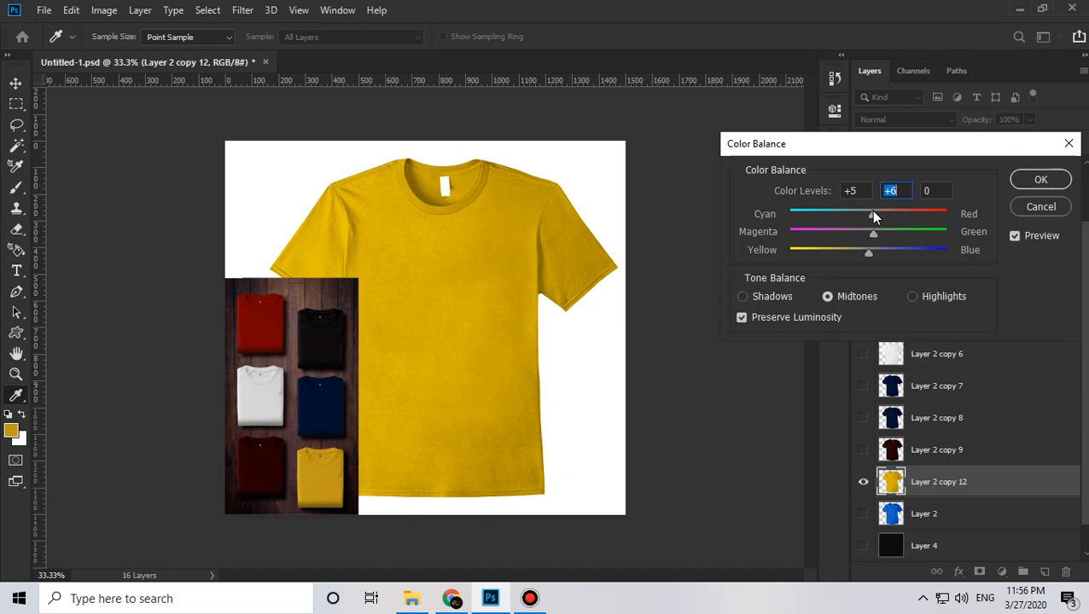
pyautogui.click(1040, 179)
# - Lighten the yellow Layer 2 copy 12 with an RGB Curves point at input 128, output 152
pyautogui.hotkey('ctrl', 'm')
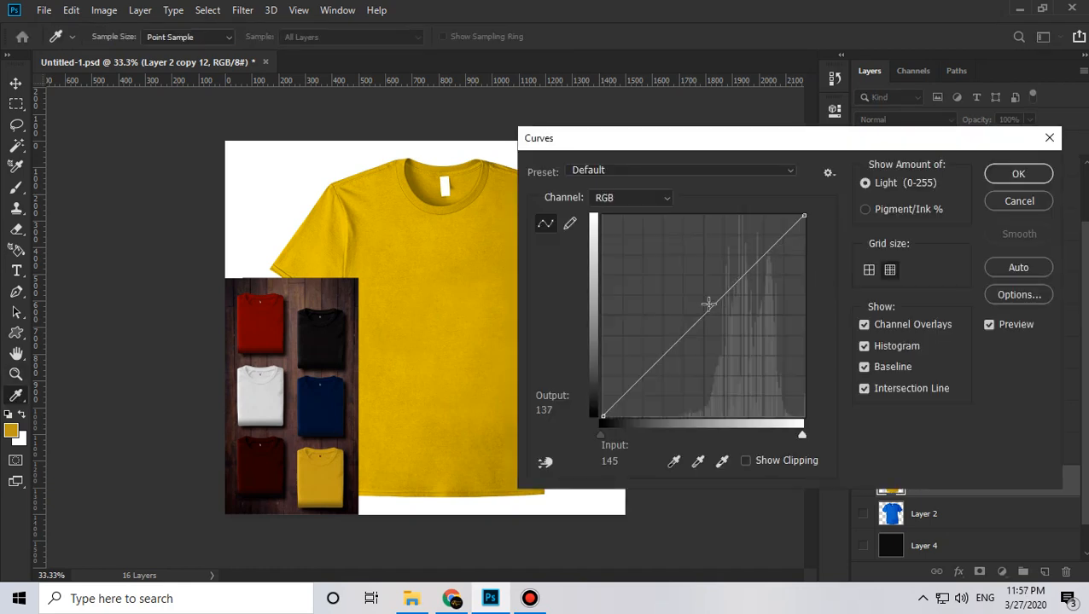
pyautogui.moveTo(704, 309); pyautogui.dragTo(703, 296)
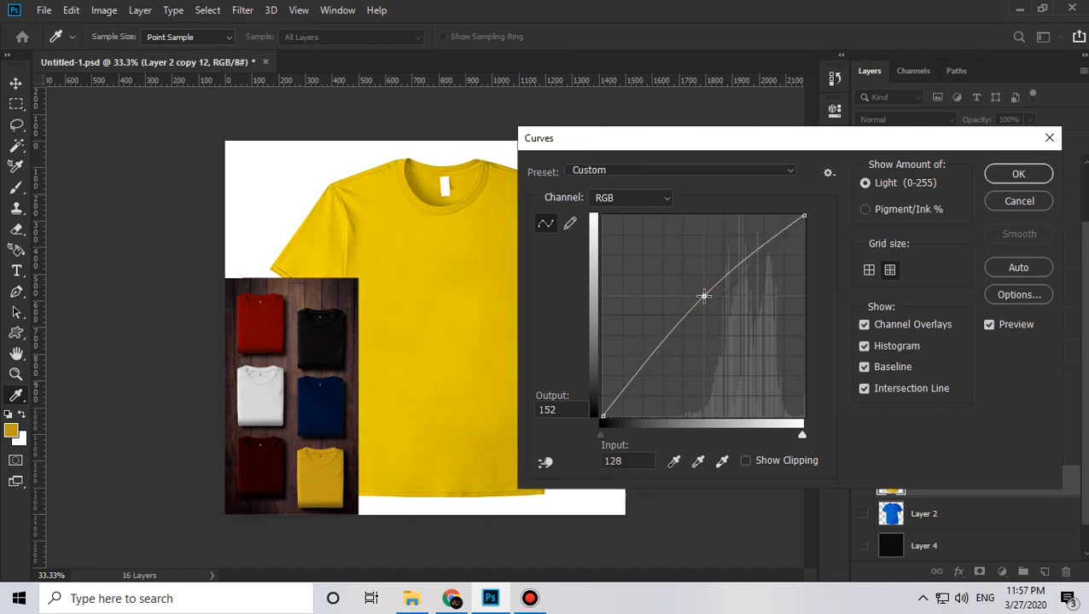
pyautogui.click(1018, 175)
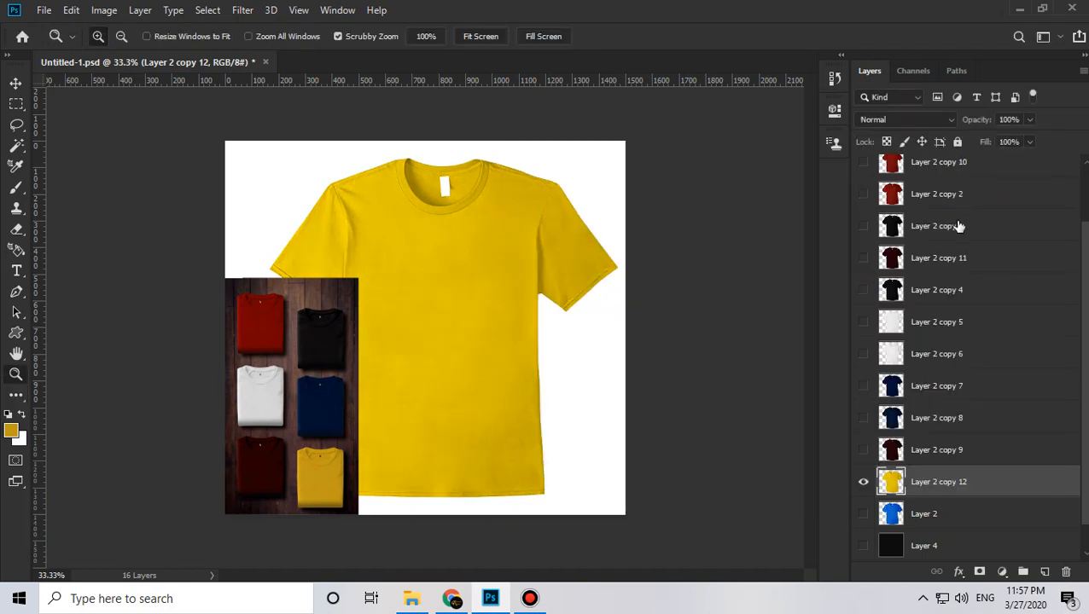
# - Shift the midtones of Layer 2 copy 12 toward magenta and yellow with Color Balance, setting Yellow-Blue to -10
pyautogui.hotkey('ctrl', 'b')
pyautogui.moveTo(862, 256); pyautogui.dragTo(841, 232)
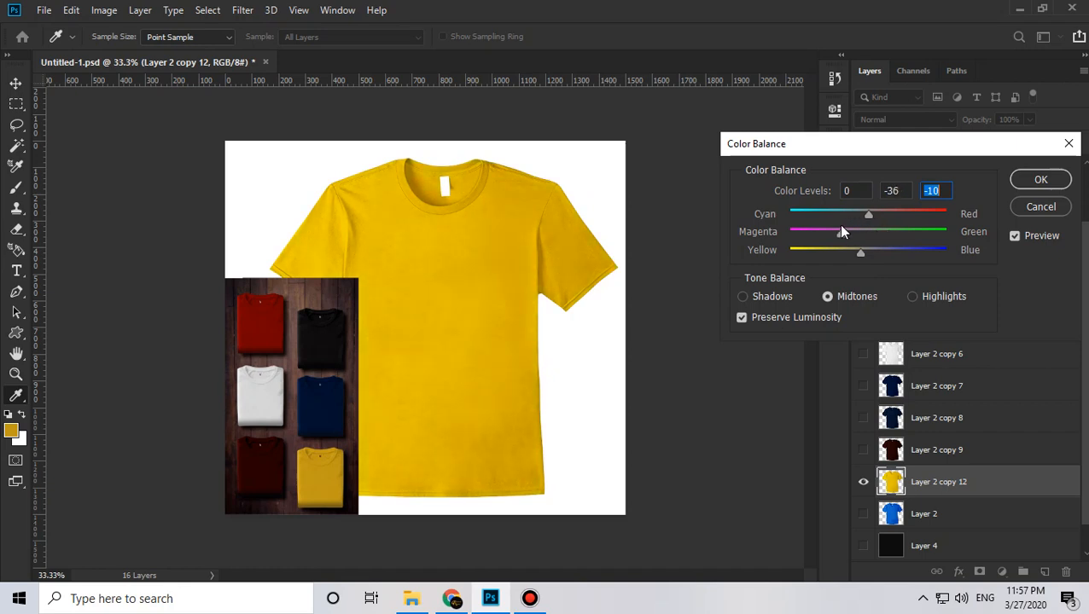
pyautogui.click(841, 231)
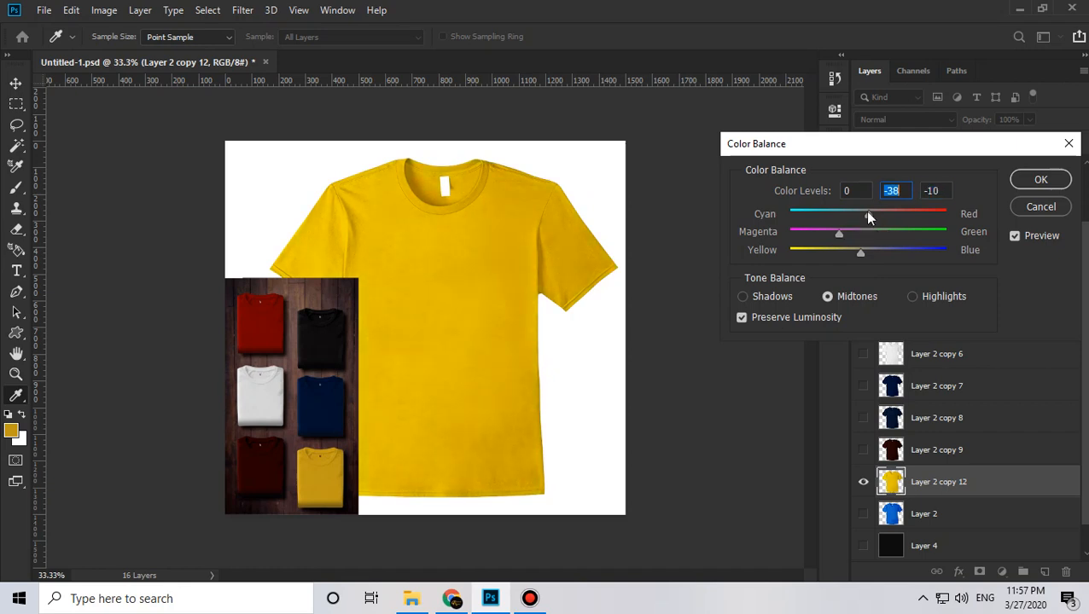
pyautogui.moveTo(875, 215); pyautogui.dragTo(880, 217)
pyautogui.moveTo(842, 215)
pyautogui.mouseDown()
pyautogui.moveTo(872, 232)
pyautogui.moveTo(832, 225)
pyautogui.mouseUp()
pyautogui.click(1040, 179)
pyautogui.press('z')
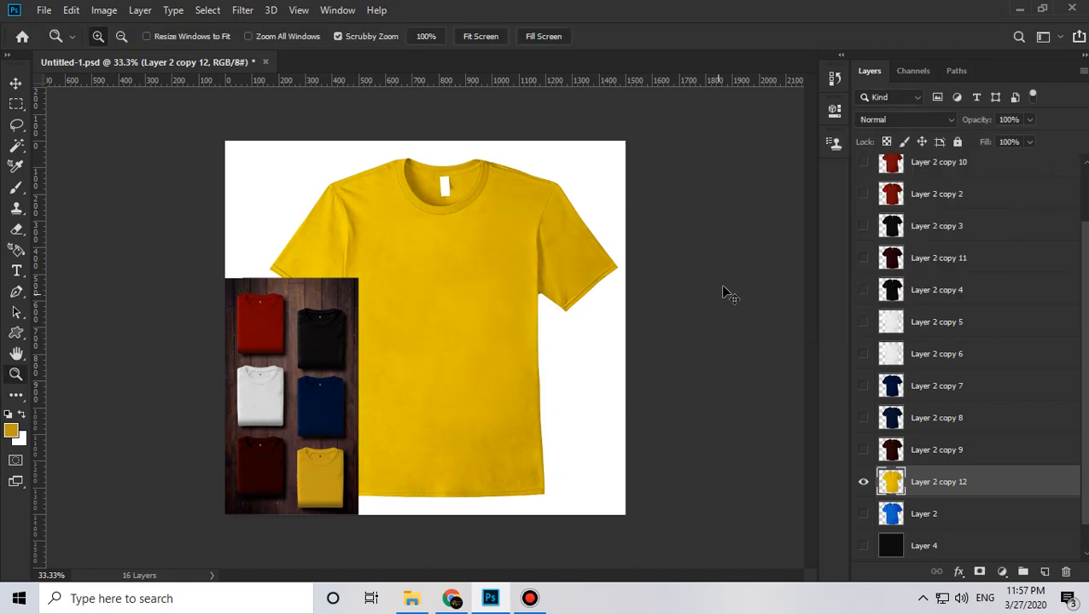
# - Fine-tune the midtones of Layer 2 copy 12 with a Levels adjustment
pyautogui.hotkey('ctrl', 'l')
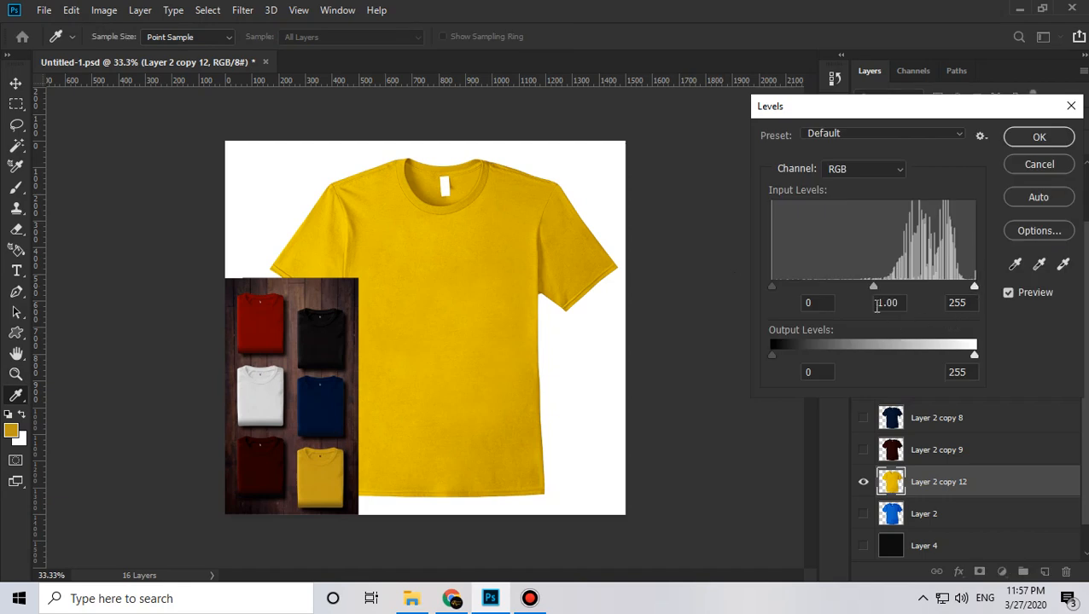
pyautogui.moveTo(875, 286)
pyautogui.mouseDown()
pyautogui.moveTo(896, 287)
pyautogui.moveTo(876, 288)
pyautogui.mouseUp()
pyautogui.click(1032, 140)
# - Move the reference shirts image, Layer 3, upward and slightly left over the yellow shirt for comparison
pyautogui.moveTo(263, 495); pyautogui.dragTo(413, 304)
pyautogui.keyDown('alt'); pyautogui.click(410, 308); pyautogui.keyUp('alt')
pyautogui.keyDown('alt'); pyautogui.click(411, 308); pyautogui.keyUp('alt')
pyautogui.moveTo(476, 270); pyautogui.dragTo(452, 437)
pyautogui.click(16, 81)
pyautogui.moveTo(320, 328); pyautogui.dragTo(308, 201)
pyautogui.moveTo(308, 212); pyautogui.dragTo(308, 319)
# - Resample the yellow reference shirt as the foreground colour, hex c19a1e
pyautogui.click(15, 431)
pyautogui.click(326, 476)
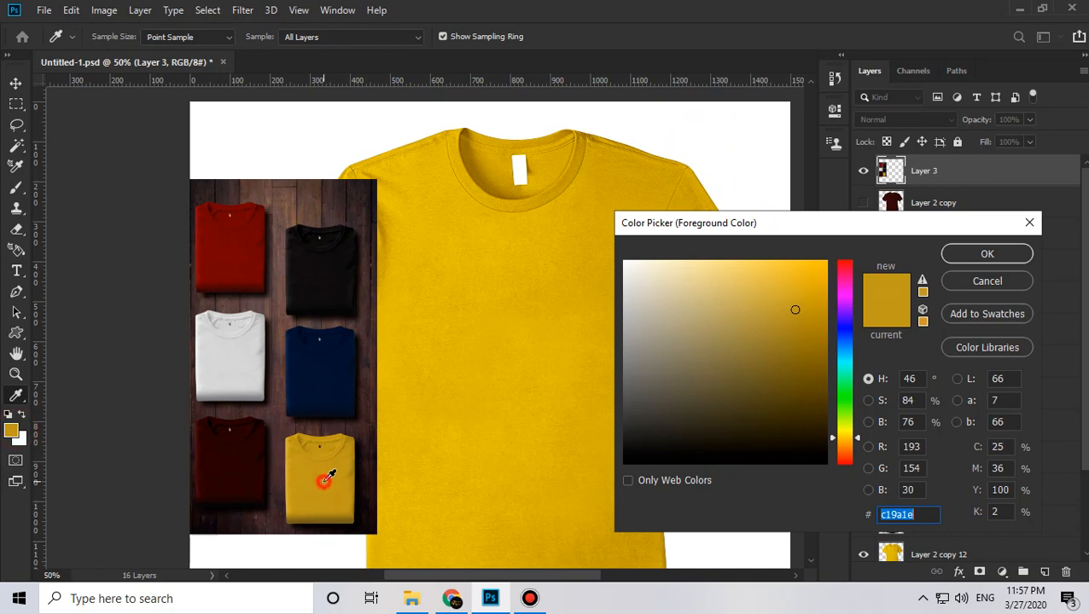
pyautogui.click(986, 254)
# - Tint Layer 2 copy 12 with c19a1e using a Black & White adjustment and set Reds to 164
pyautogui.scroll(-2, 926, 461)
pyautogui.click(935, 462)
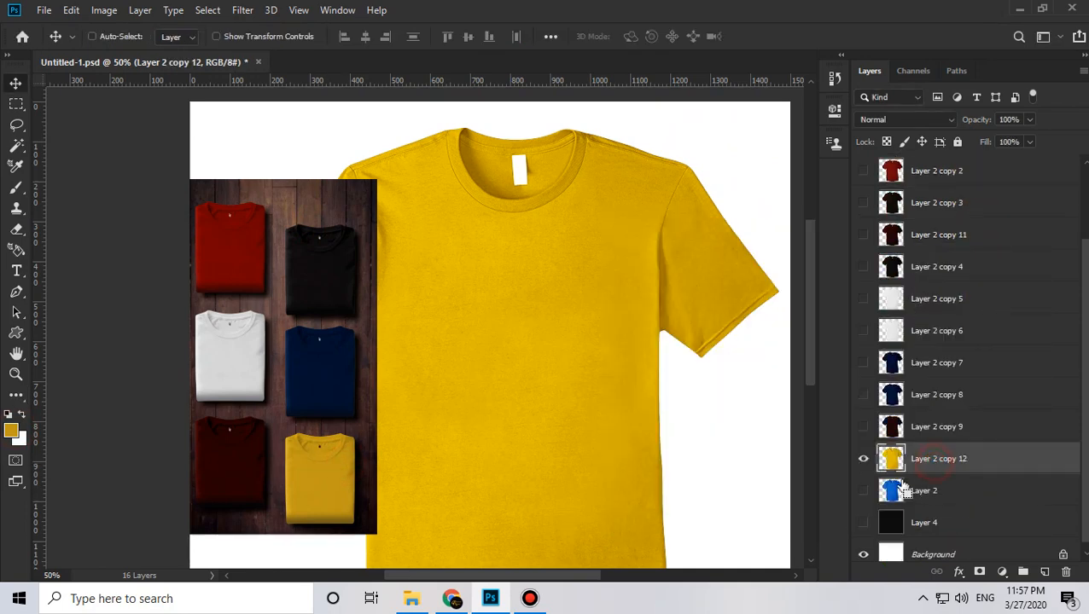
pyautogui.hotkey('alt', 'shift', 'ctrl', 'b')
pyautogui.click(706, 368)
pyautogui.click(764, 372)
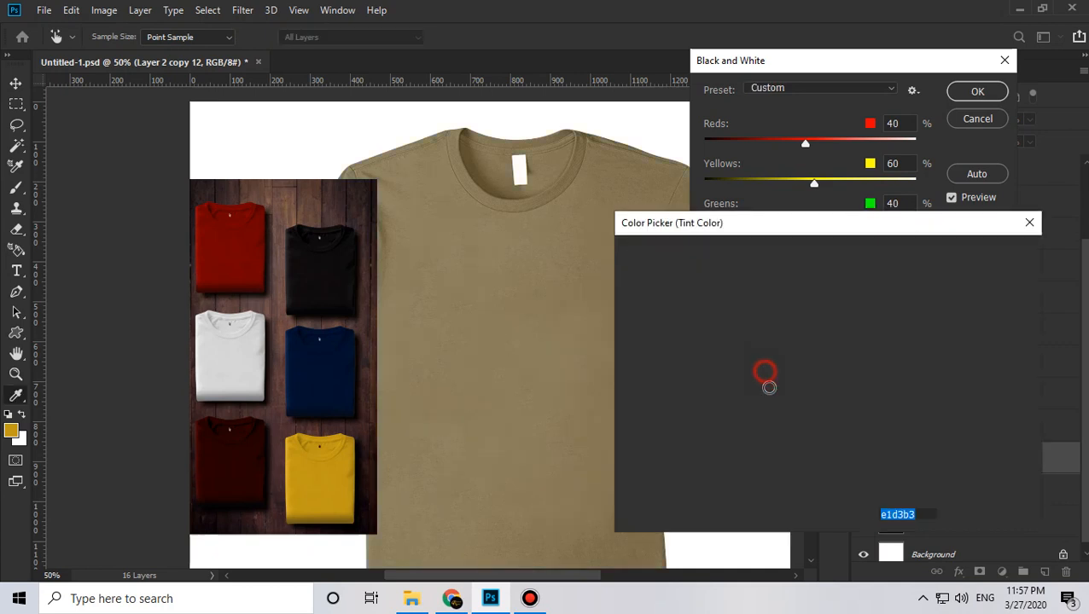
pyautogui.click(966, 254)
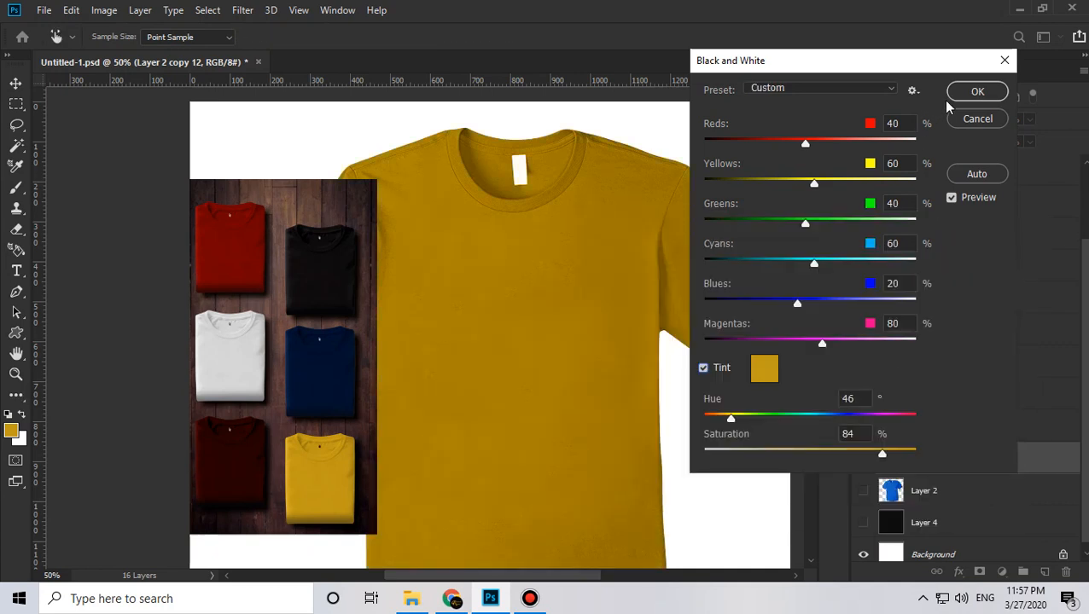
pyautogui.moveTo(804, 143); pyautogui.dragTo(858, 137)
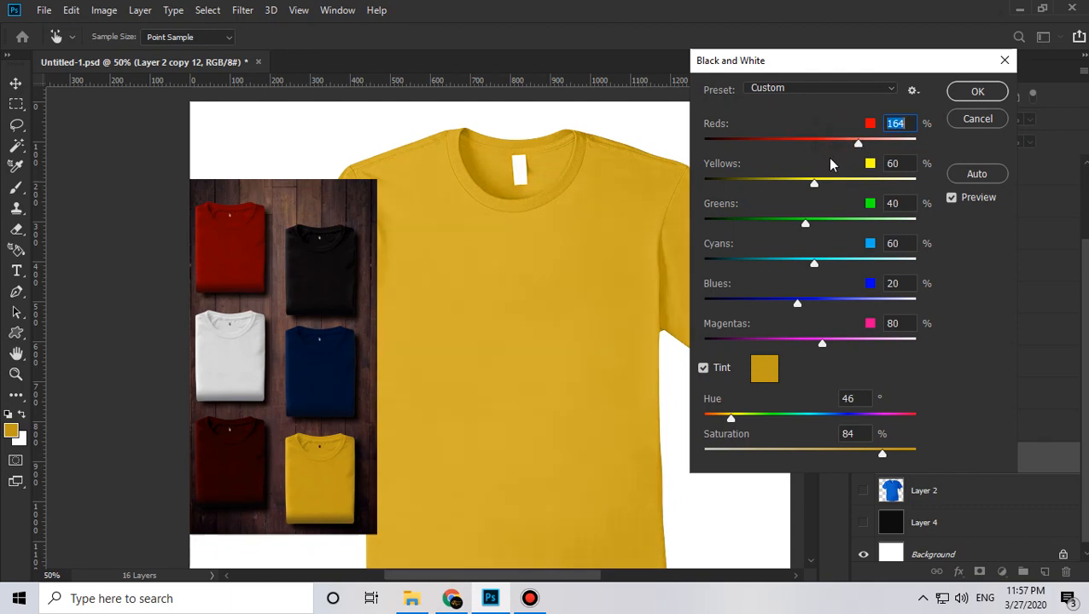
pyautogui.click(982, 93)
# - Slightly darken the midtones of Layer 2 copy 12 with a Levels adjustment
pyautogui.press('z')
pyautogui.keyDown('alt'); pyautogui.click(479, 262); pyautogui.keyUp('alt')
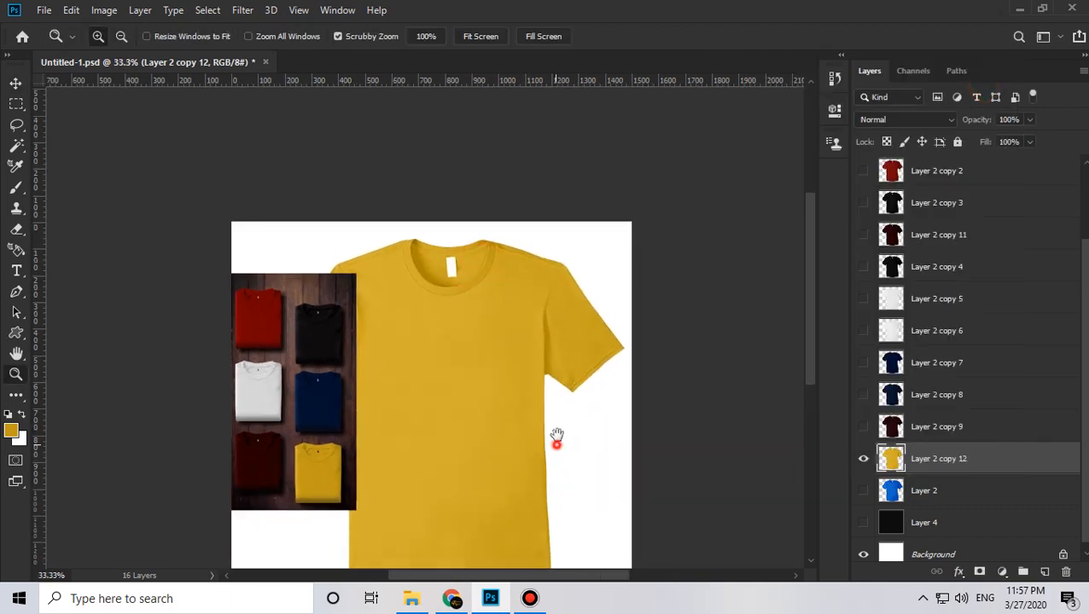
pyautogui.moveTo(557, 442); pyautogui.dragTo(573, 373)
pyautogui.hotkey('ctrl', 'l')
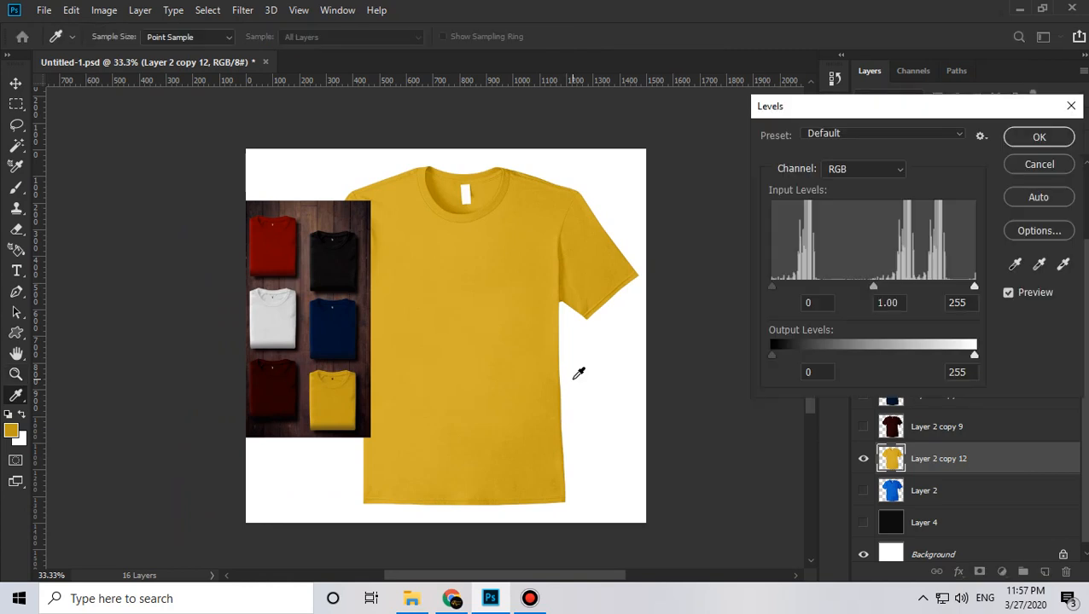
pyautogui.moveTo(874, 286)
pyautogui.mouseDown()
pyautogui.moveTo(860, 282)
pyautogui.moveTo(876, 286)
pyautogui.mouseUp()
pyautogui.click(1032, 135)
pyautogui.press('z')
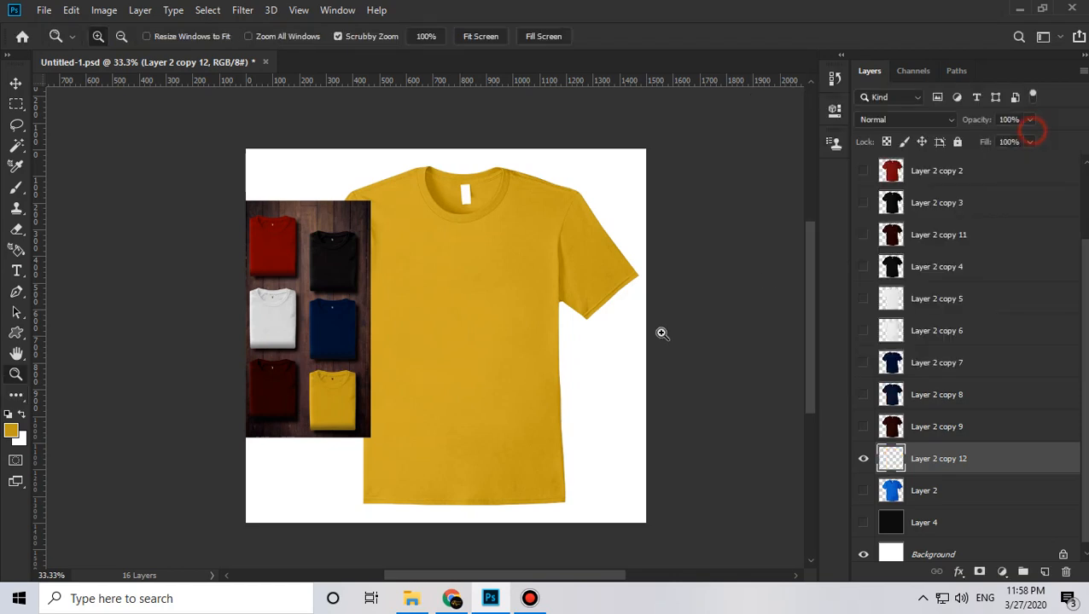
# - Shift the midtones of Layer 2 copy 12 toward yellow with Color Balance
pyautogui.hotkey('ctrl', 'b')
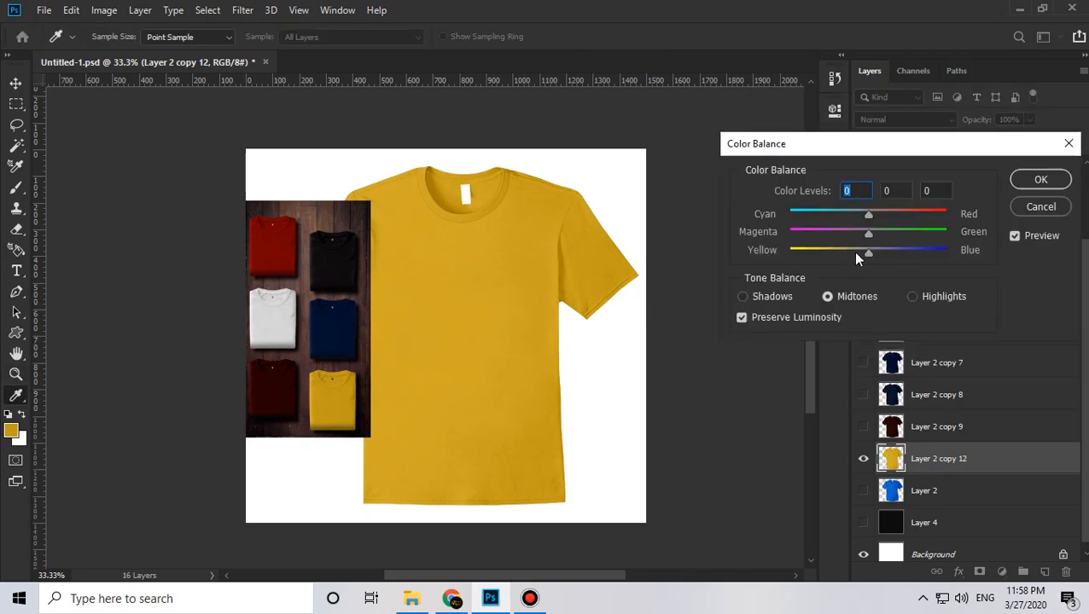
pyautogui.moveTo(856, 254); pyautogui.dragTo(852, 249)
pyautogui.keyDown('alt'); pyautogui.click(483, 308); pyautogui.keyUp('alt')
pyautogui.click(1052, 176)
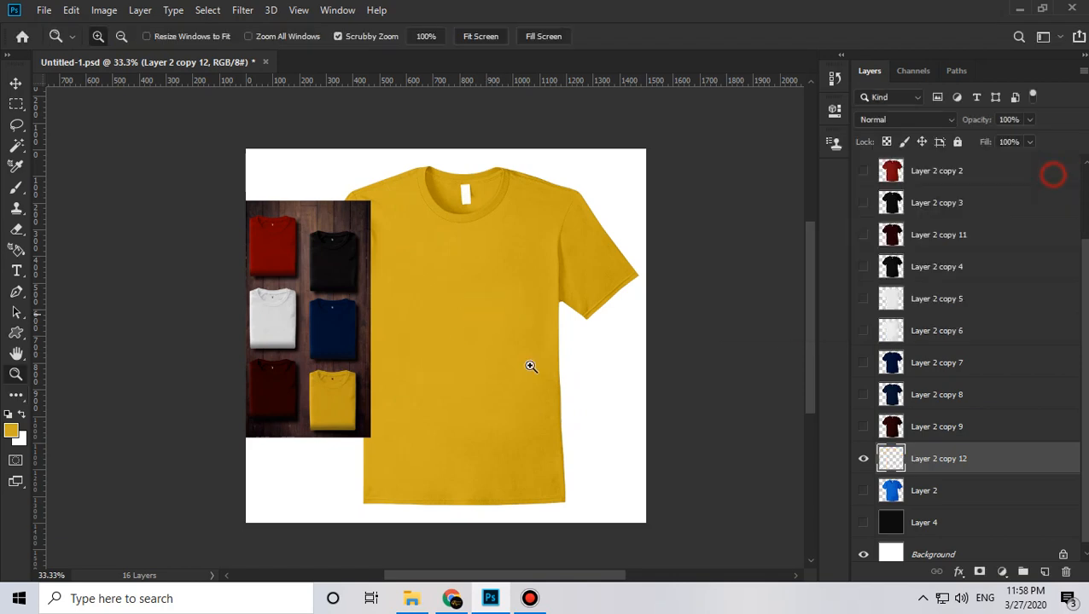
pyautogui.keyDown('alt'); pyautogui.click(438, 296); pyautogui.keyUp('alt')
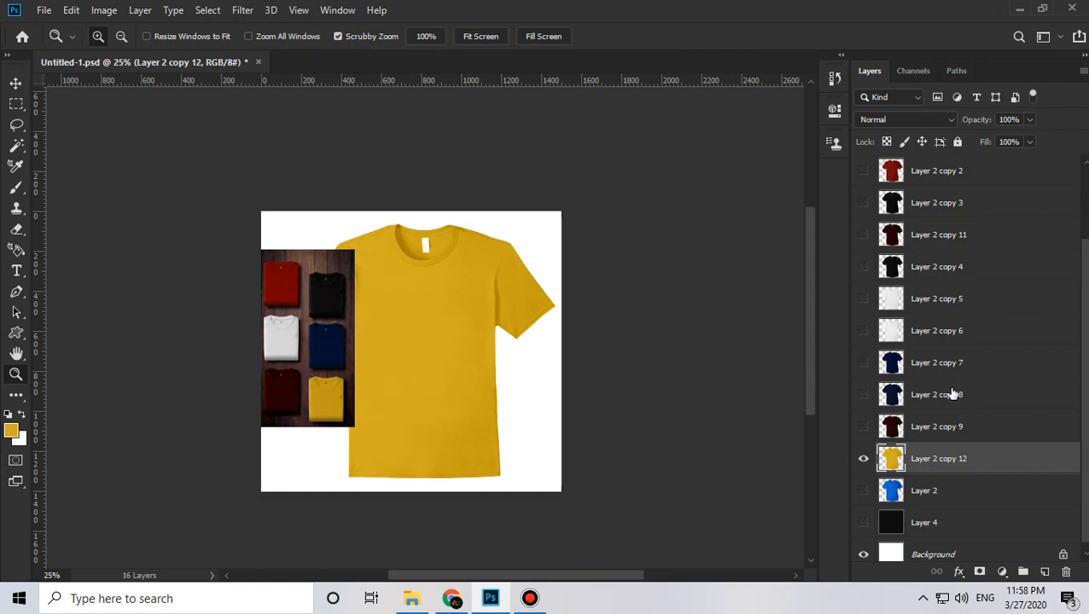
# - Hide the yellow shirt, Layer 2 copy 12, then show and select the maroon Layer 2 copy 9
pyautogui.click(864, 460)
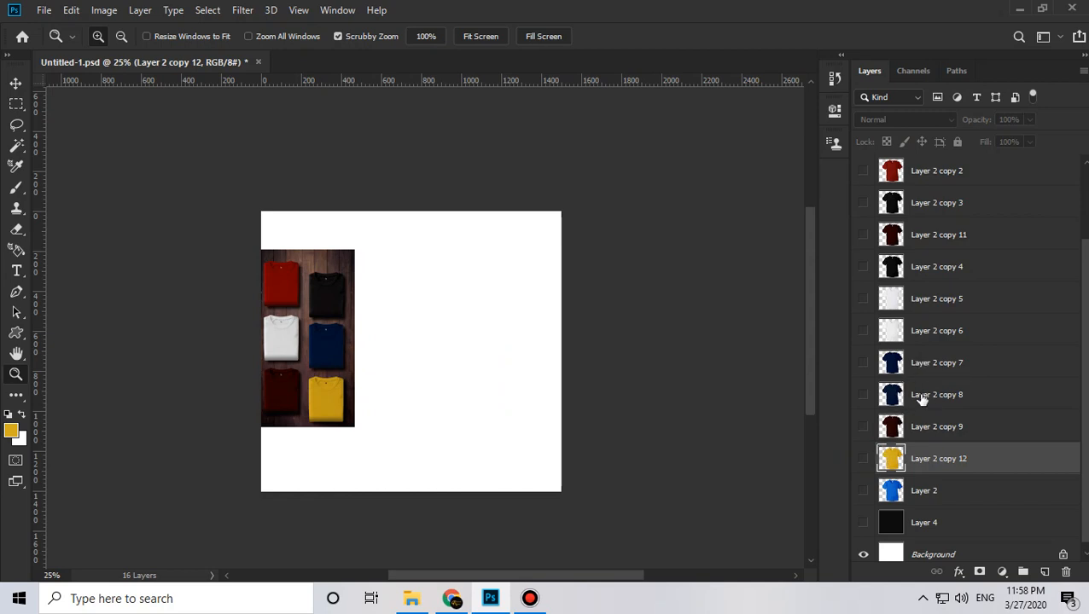
pyautogui.click(864, 426)
pyautogui.click(894, 426)
pyautogui.hotkey('ctrl', 'u')
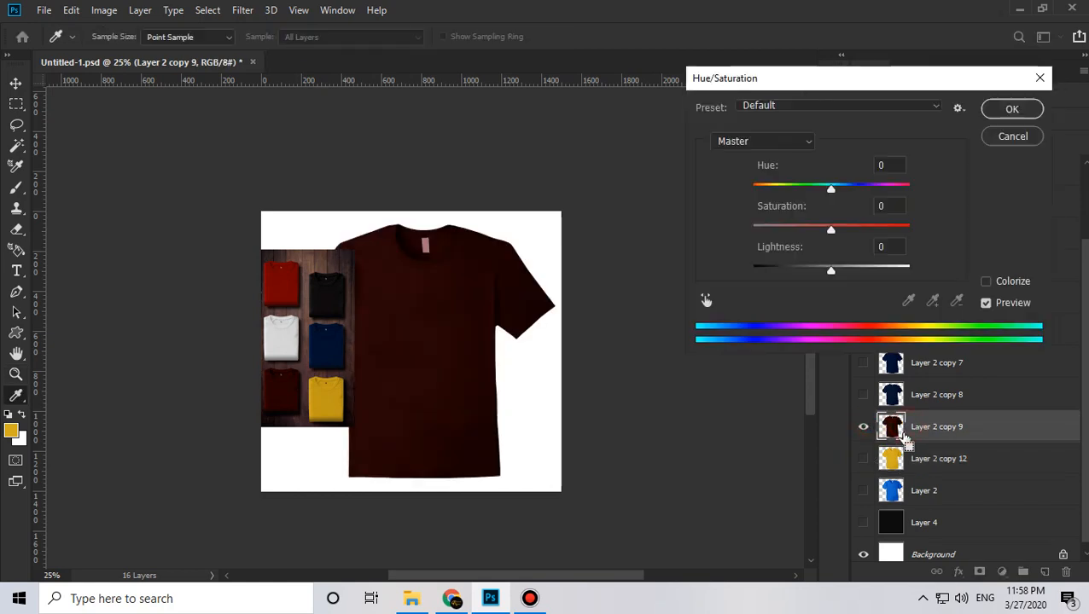
pyautogui.press('Escape')
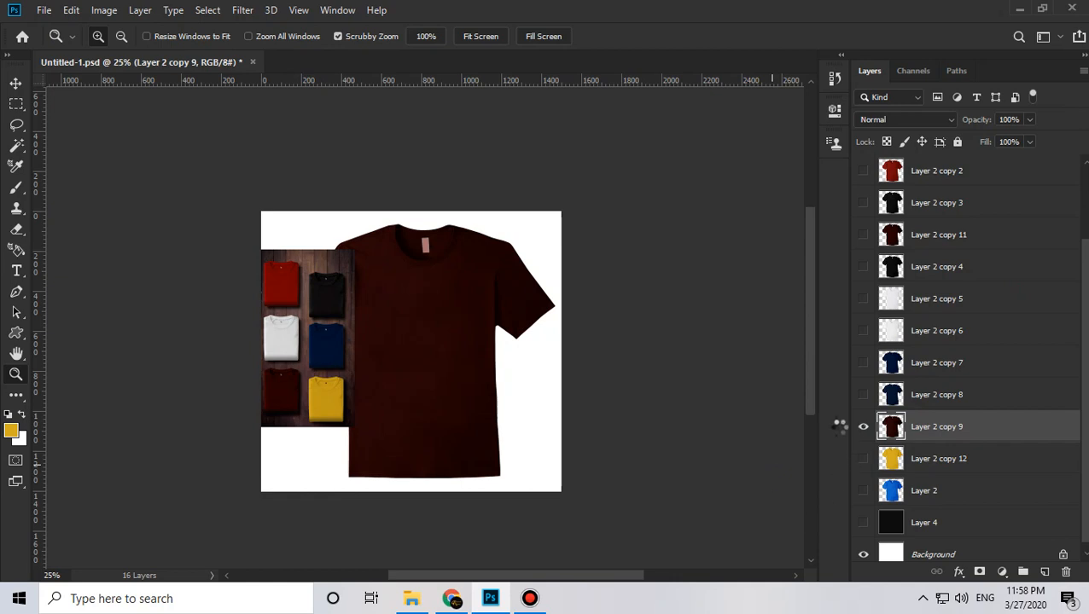
# - Try raising Vibrance to +56 and Saturation to +100 on Layer 2 copy 9 with the Camera Raw Filter
pyautogui.hotkey('ctrl', 'shift', 'a')
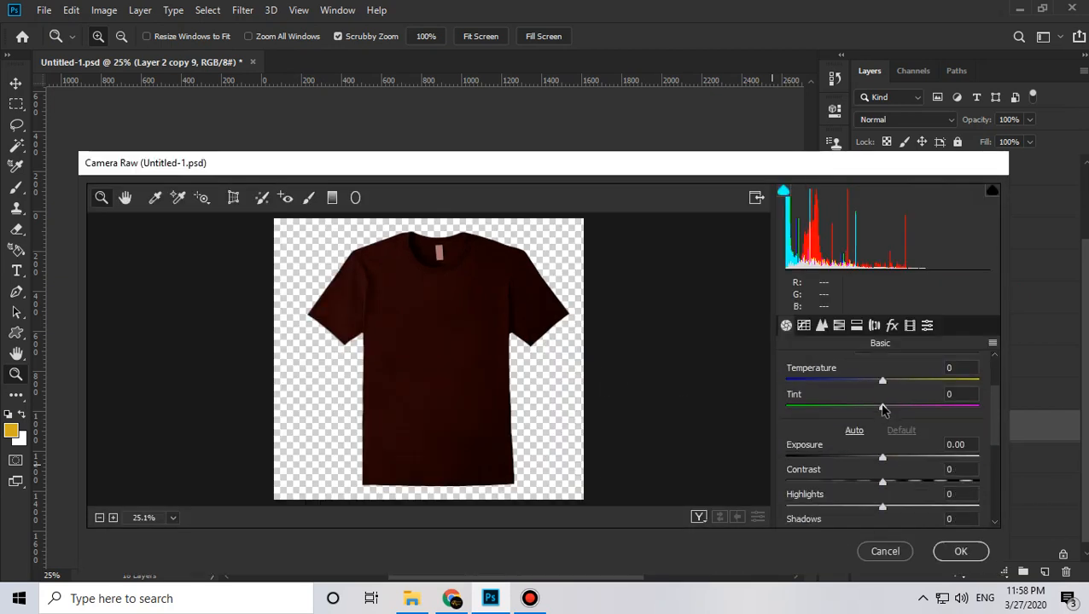
pyautogui.click(882, 407)
pyautogui.scroll(-3, 886, 467)
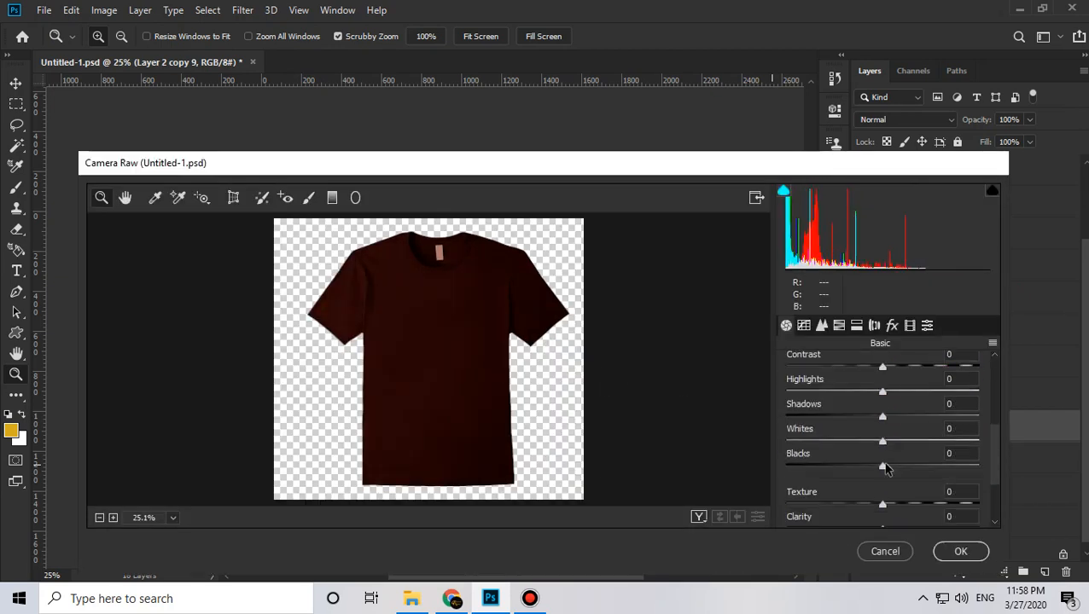
pyautogui.scroll(-3, 886, 468)
pyautogui.moveTo(882, 489); pyautogui.dragTo(937, 492)
pyautogui.moveTo(883, 517); pyautogui.dragTo(866, 497)
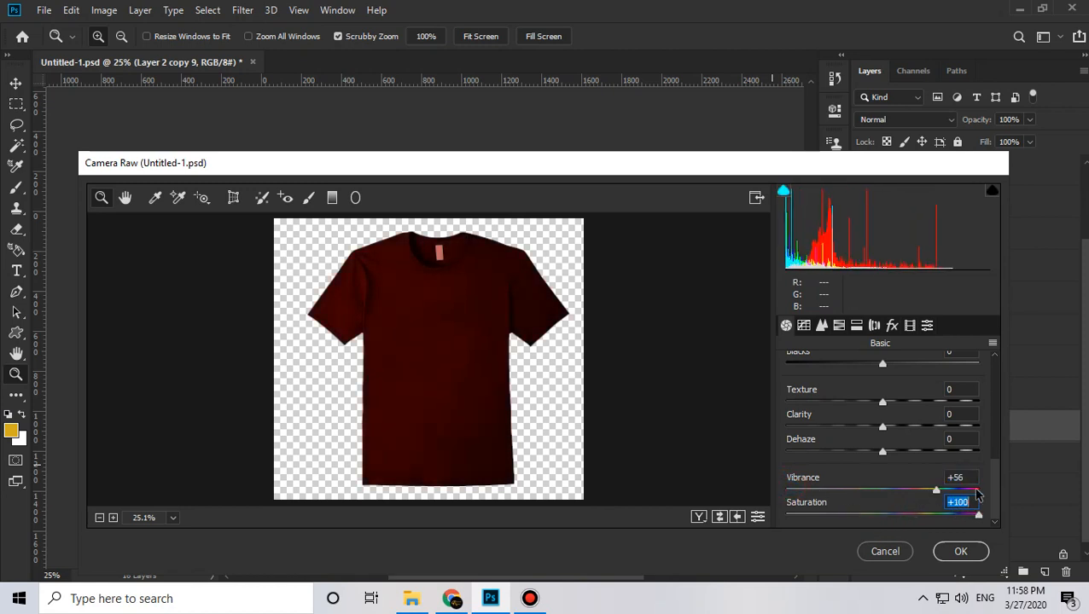
pyautogui.click(871, 554)
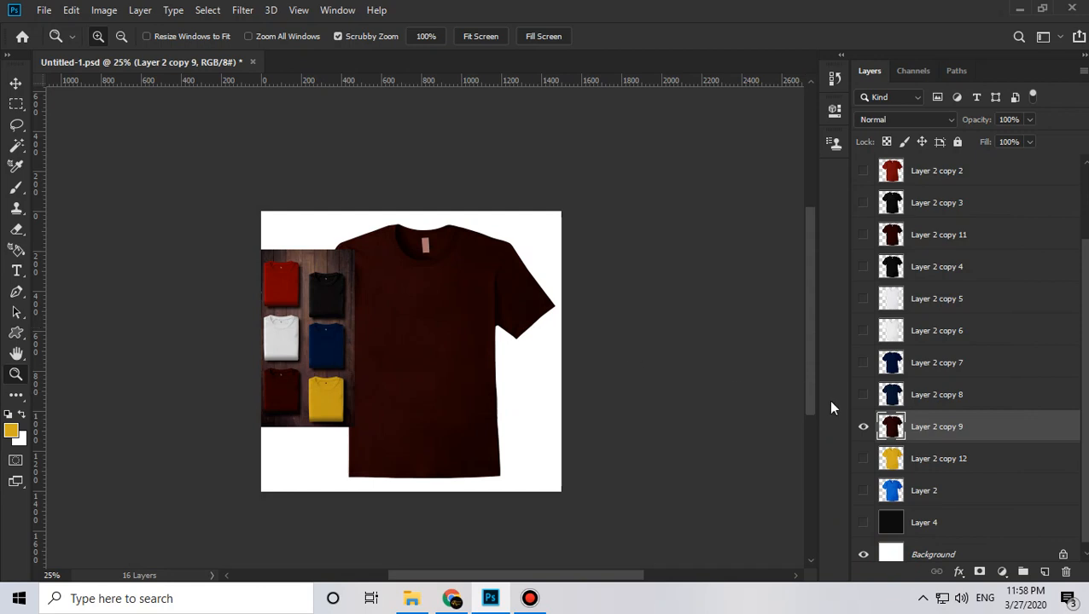
# - Hide Layer 2 copy 9 and delete the reference shirts image, Layer 3
pyautogui.click(863, 426)
pyautogui.click(16, 83)
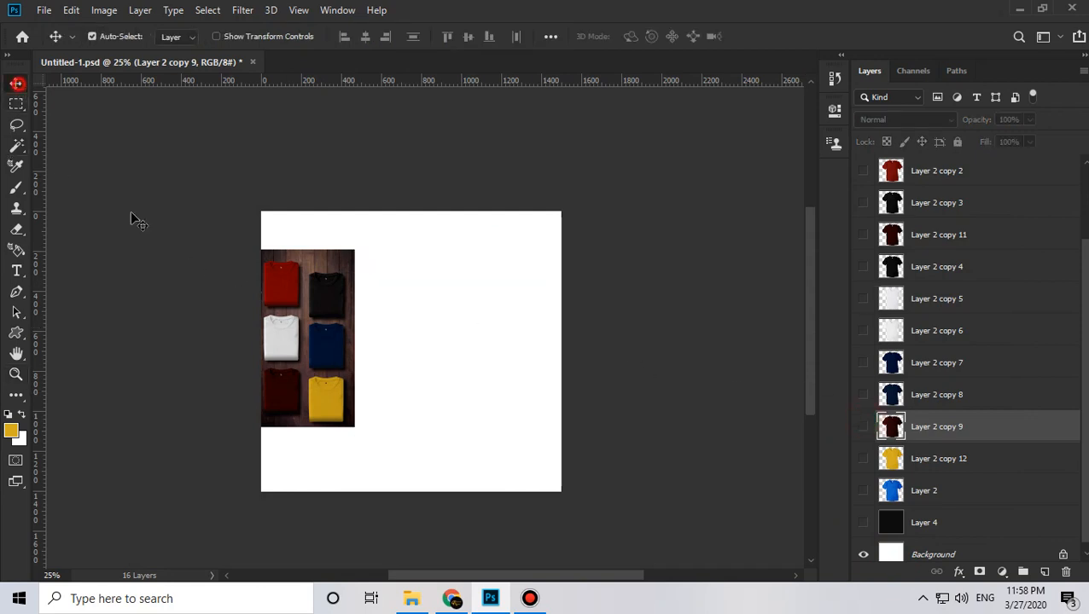
pyautogui.click(282, 337)
pyautogui.press('Delete')
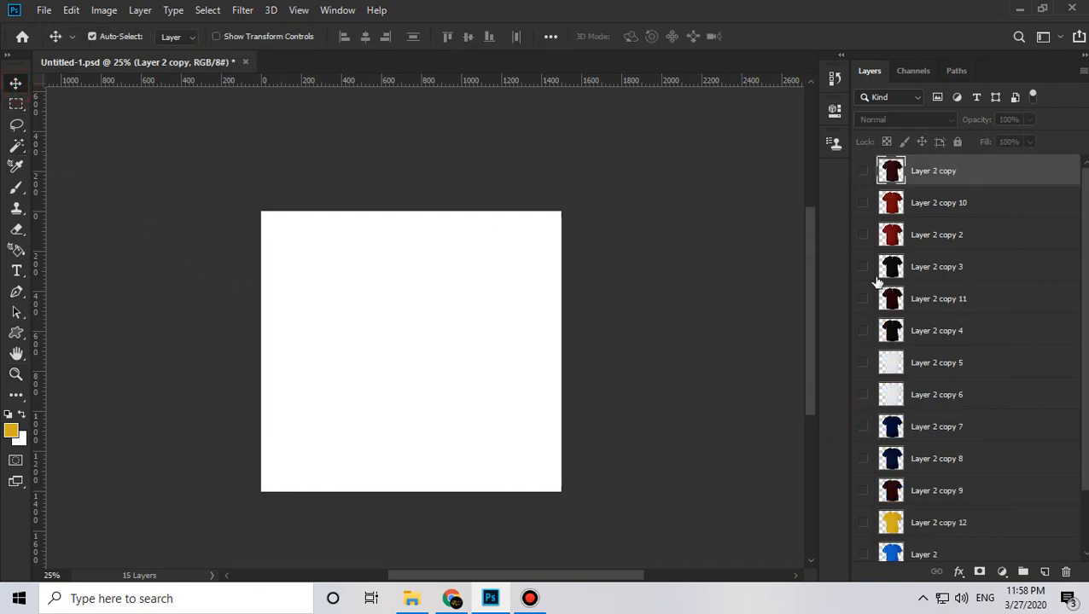
pyautogui.scroll(-2, 897, 357)
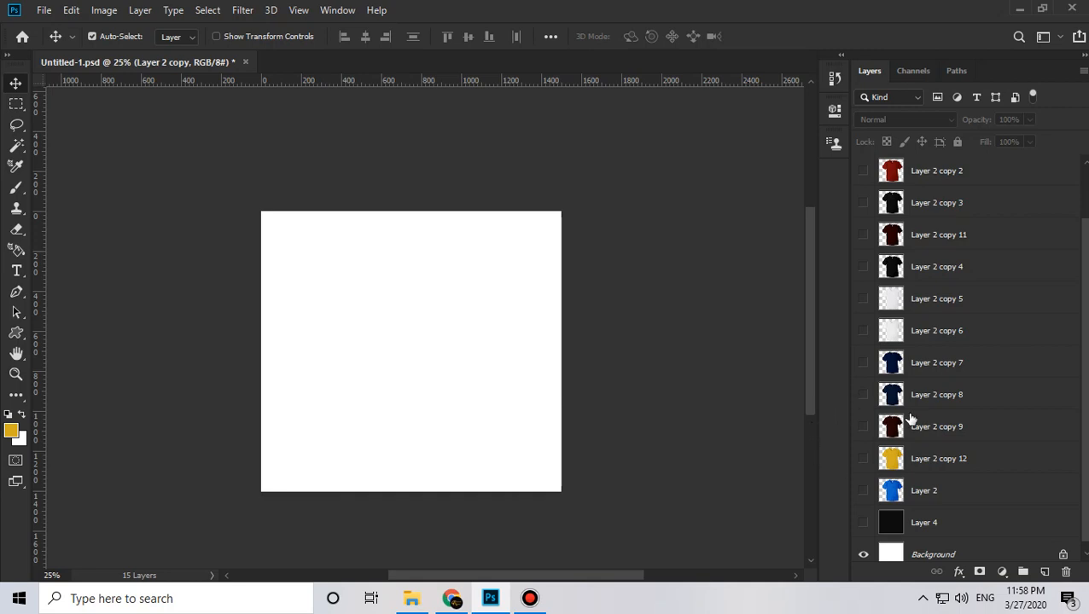
pyautogui.scroll(-1, 910, 420)
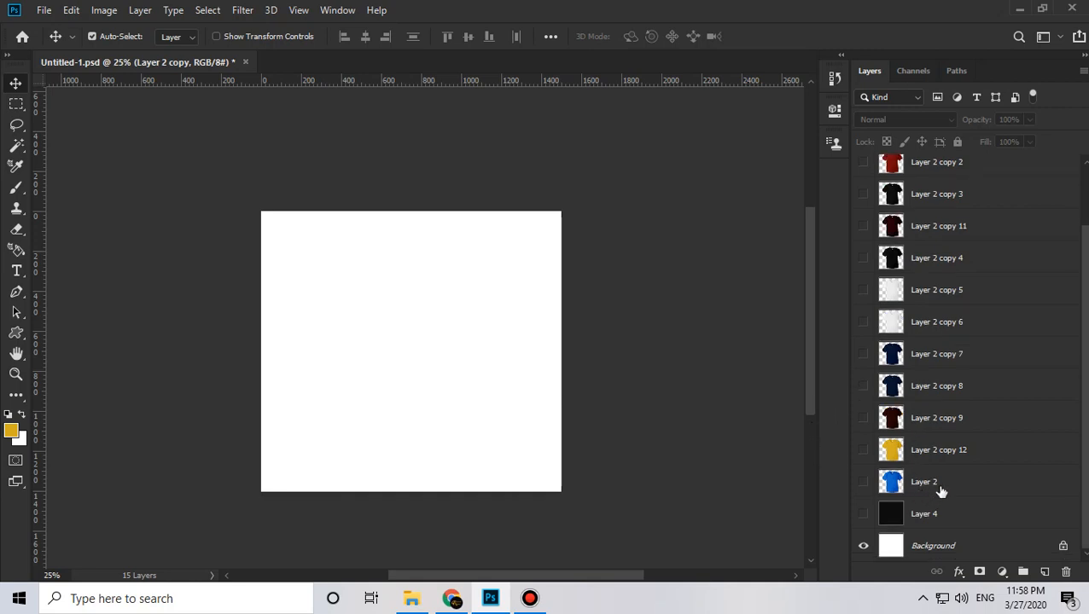
pyautogui.click(530, 598)
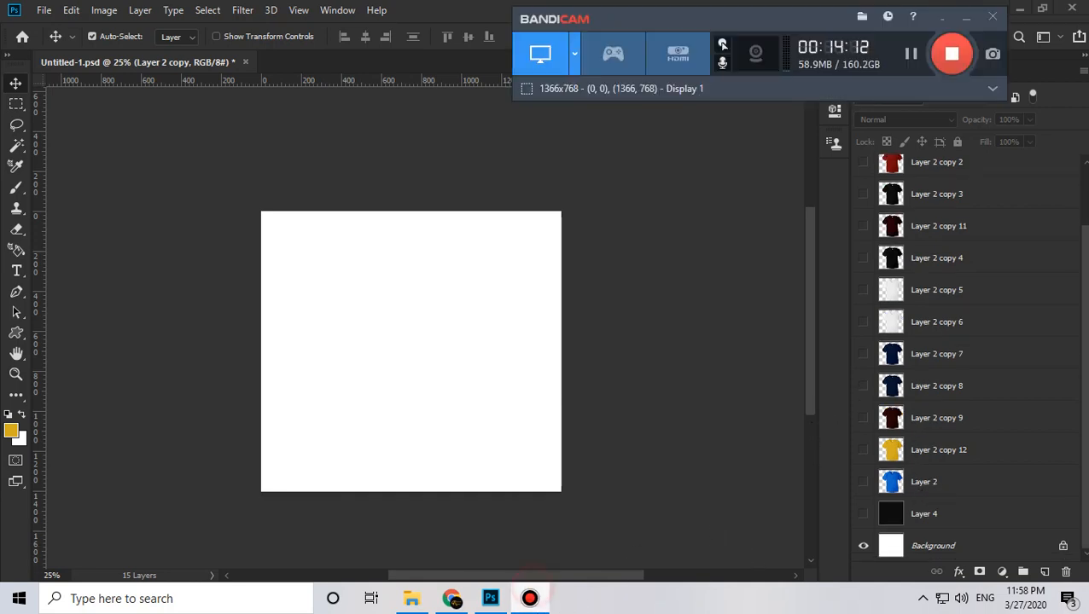
pyautogui.click(530, 598)
# - Switch to Chrome and open the assorted-color hanged shirts photo from the Unsplash t shirt results in a new tab
pyautogui.click(451, 598)
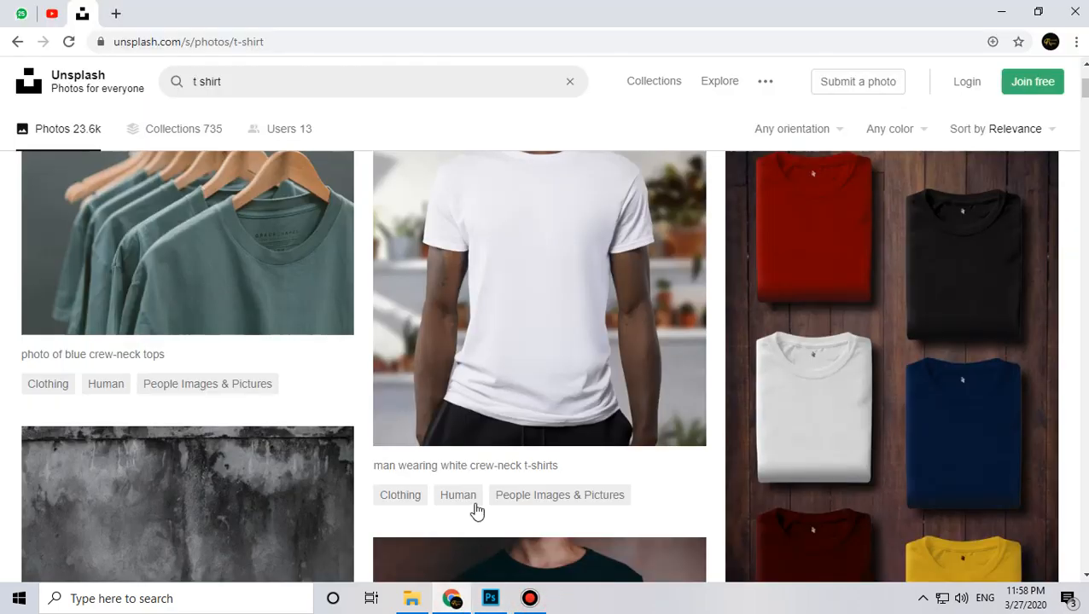
pyautogui.scroll(-8, 749, 338)
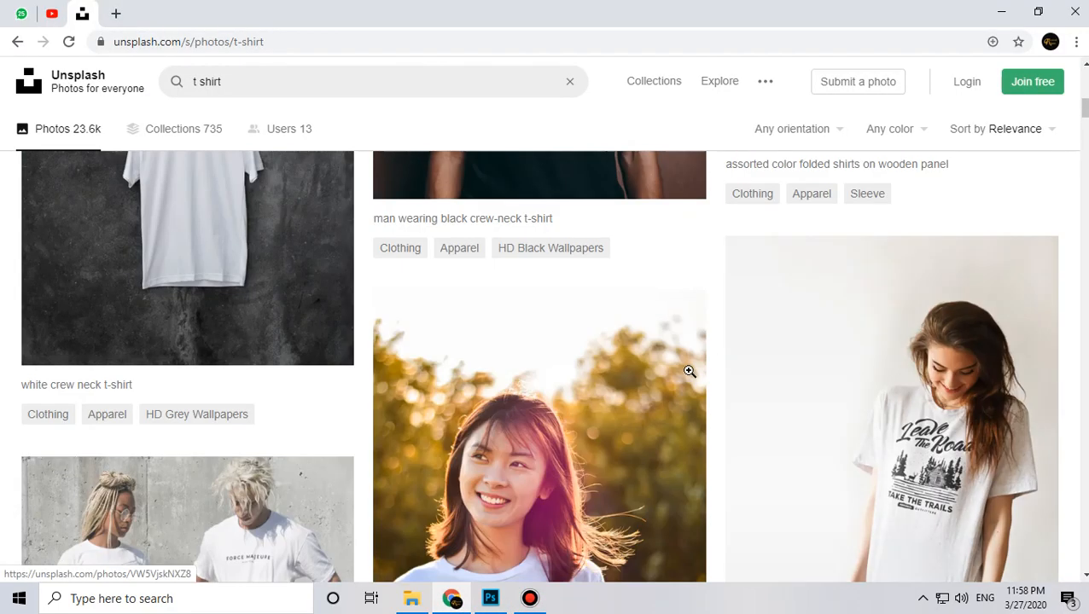
pyautogui.scroll(-8, 701, 344)
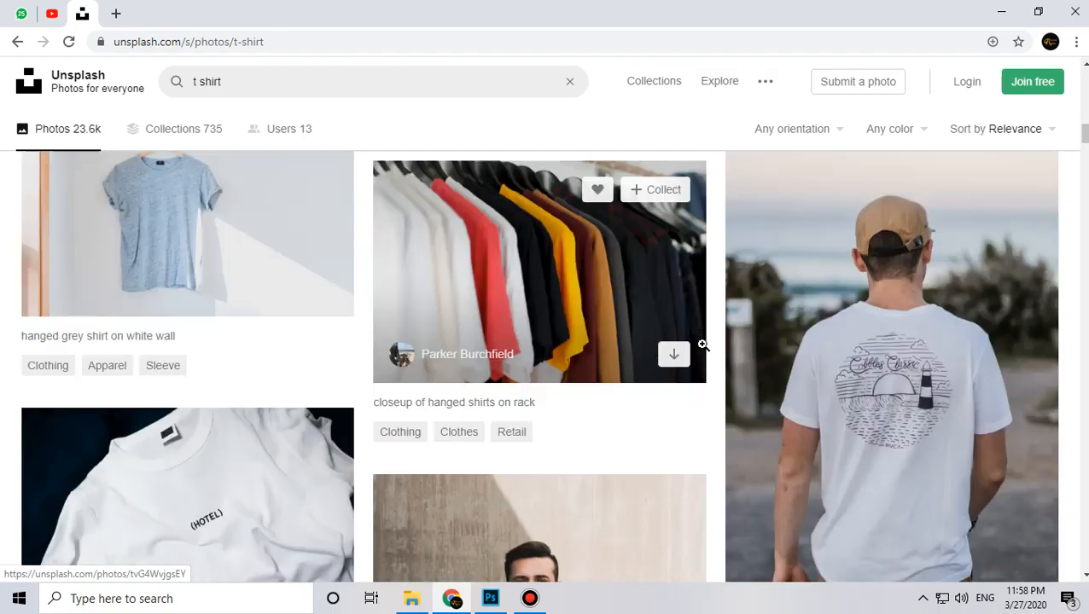
pyautogui.scroll(-8, 703, 344)
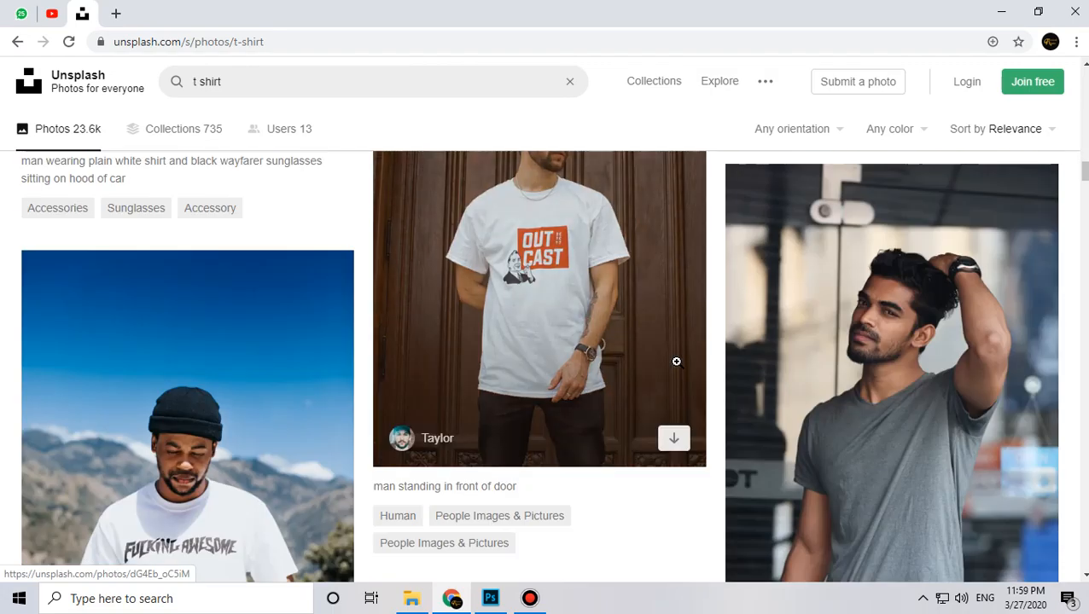
pyautogui.scroll(-8, 675, 362)
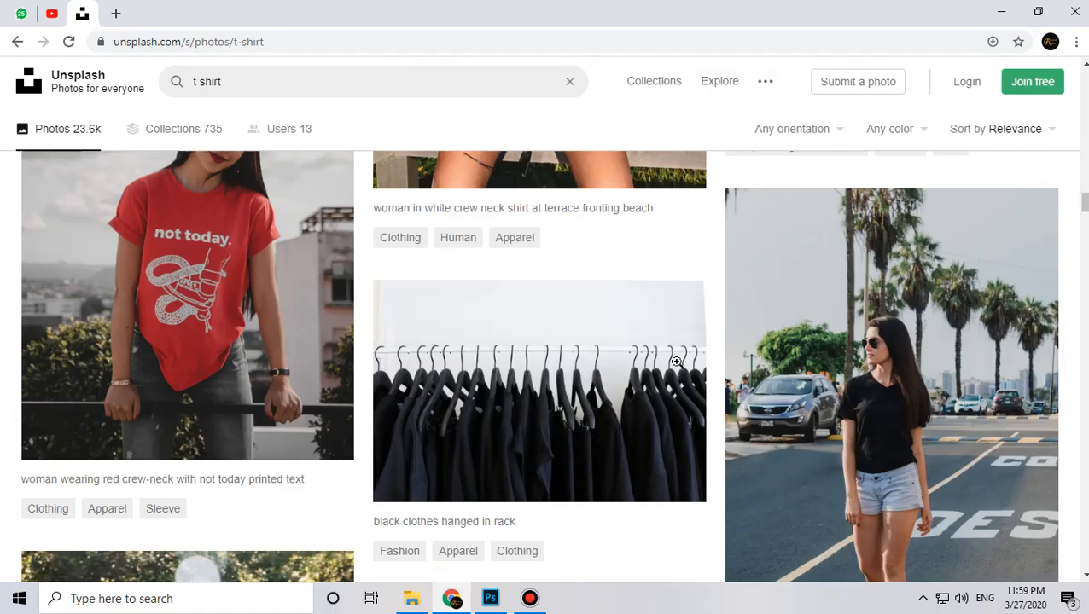
pyautogui.scroll(-10, 598, 336)
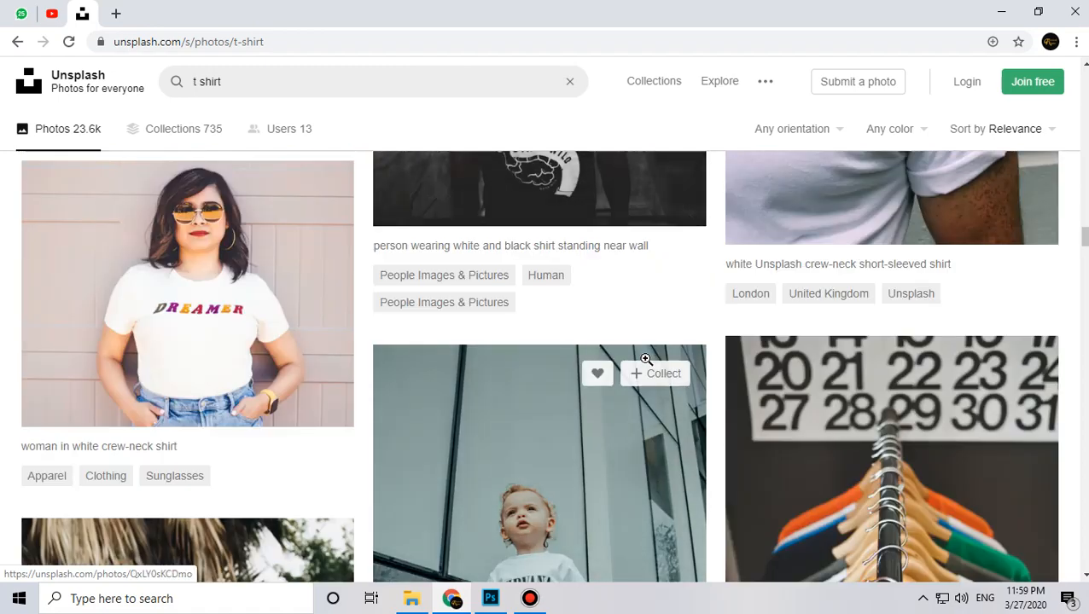
pyautogui.scroll(3, 645, 366)
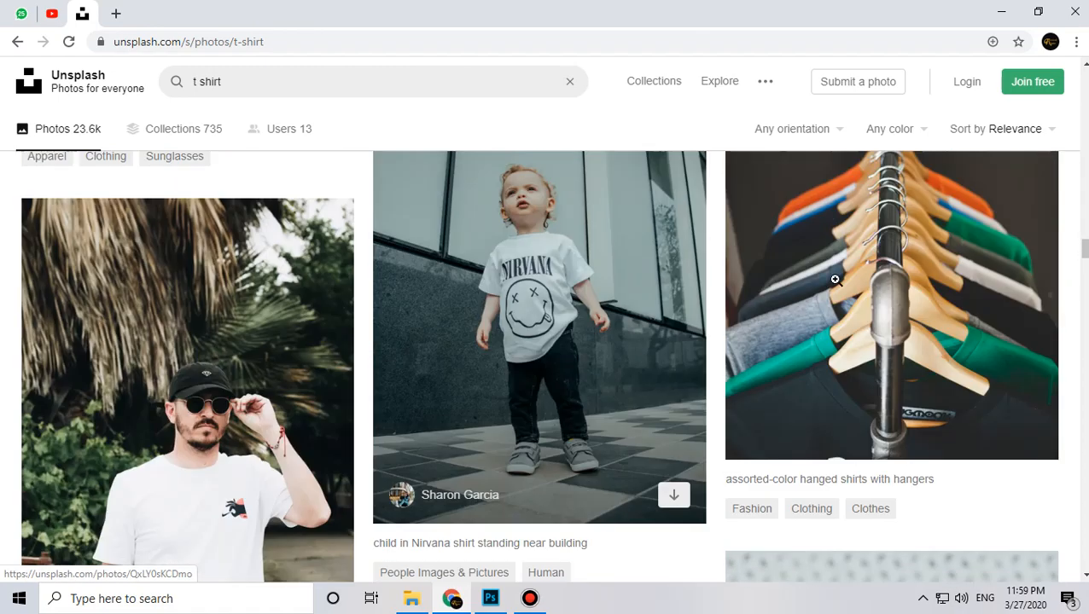
pyautogui.rightClick(906, 240)
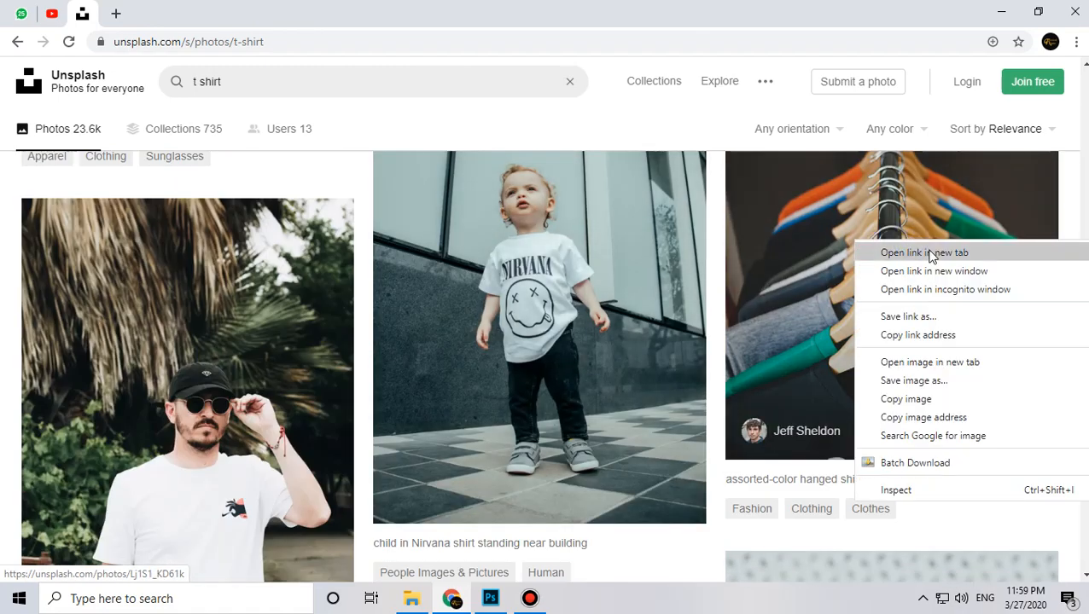
pyautogui.click(924, 253)
pyautogui.click(209, 10)
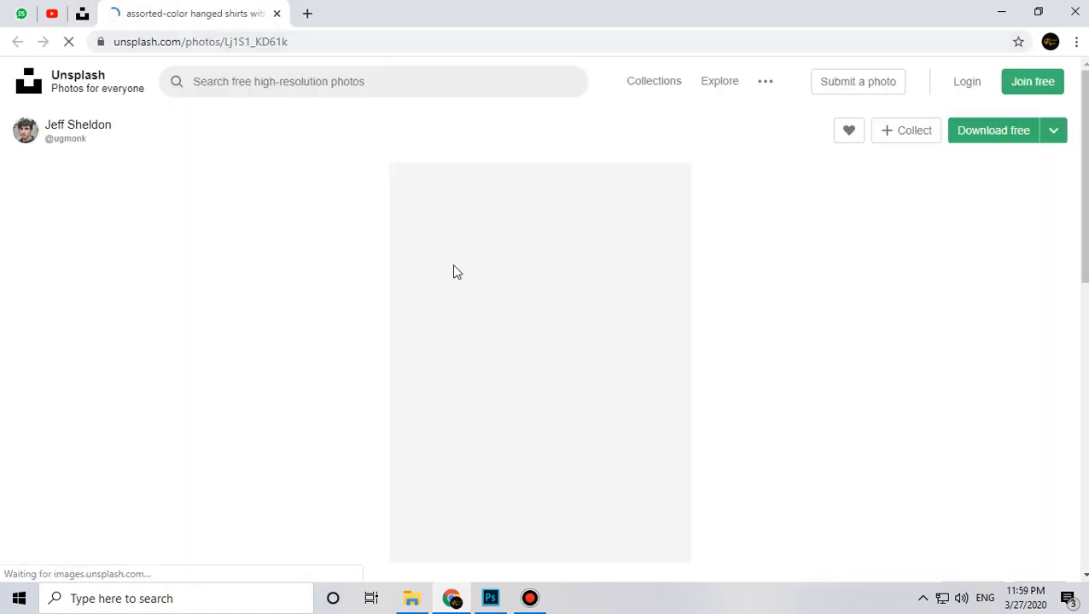
# - Open the hanged shirts photo as a standalone image in its own browser tab
pyautogui.scroll(-1, 501, 261)
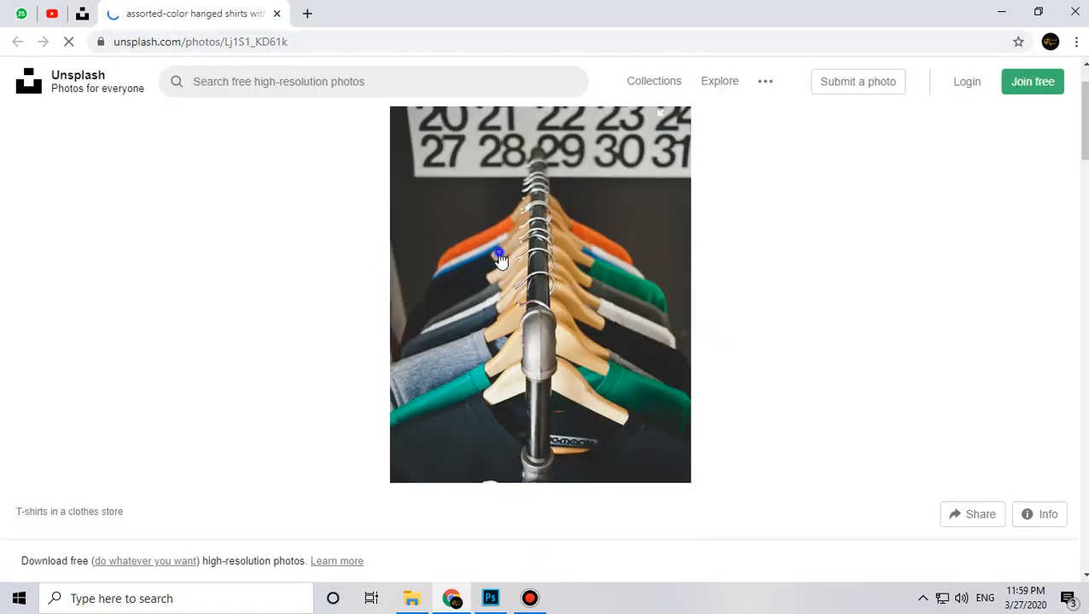
pyautogui.rightClick(501, 260)
pyautogui.click(512, 266)
pyautogui.click(315, 12)
pyautogui.click(207, 10)
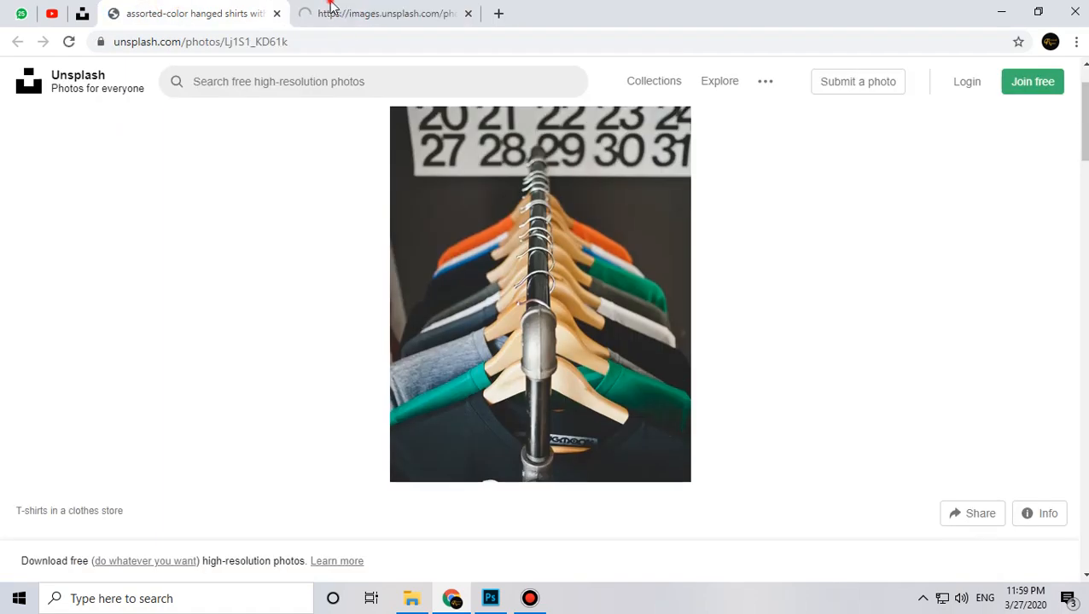
pyautogui.click(331, 8)
# - Copy the hanged shirts image and paste it into the Untitled-1.psd document in Photoshop
pyautogui.rightClick(474, 239)
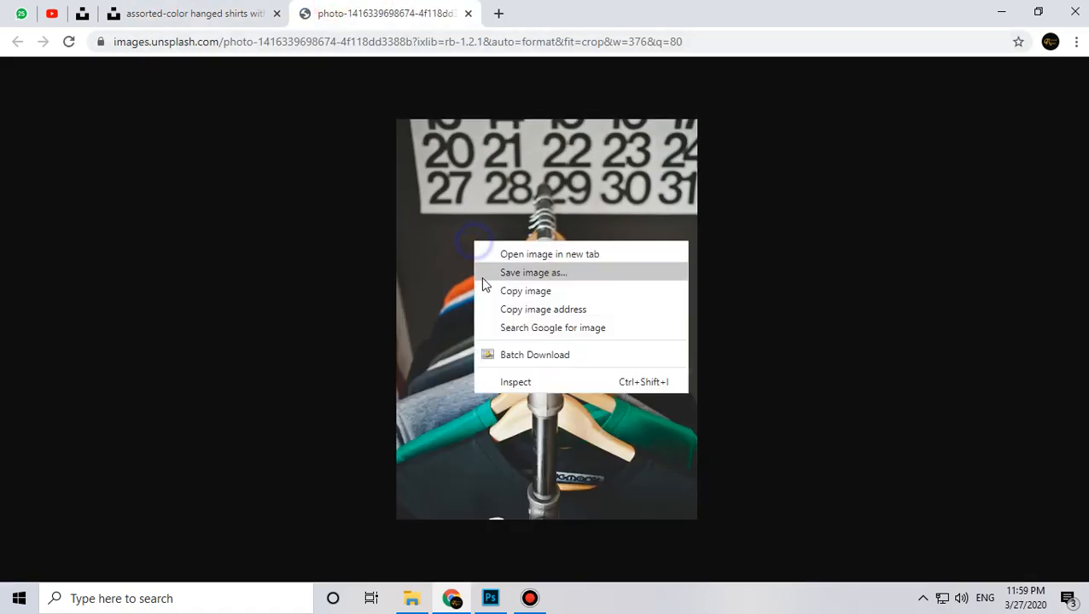
pyautogui.click(525, 291)
pyautogui.click(491, 598)
pyautogui.hotkey('ctrl', 'v')
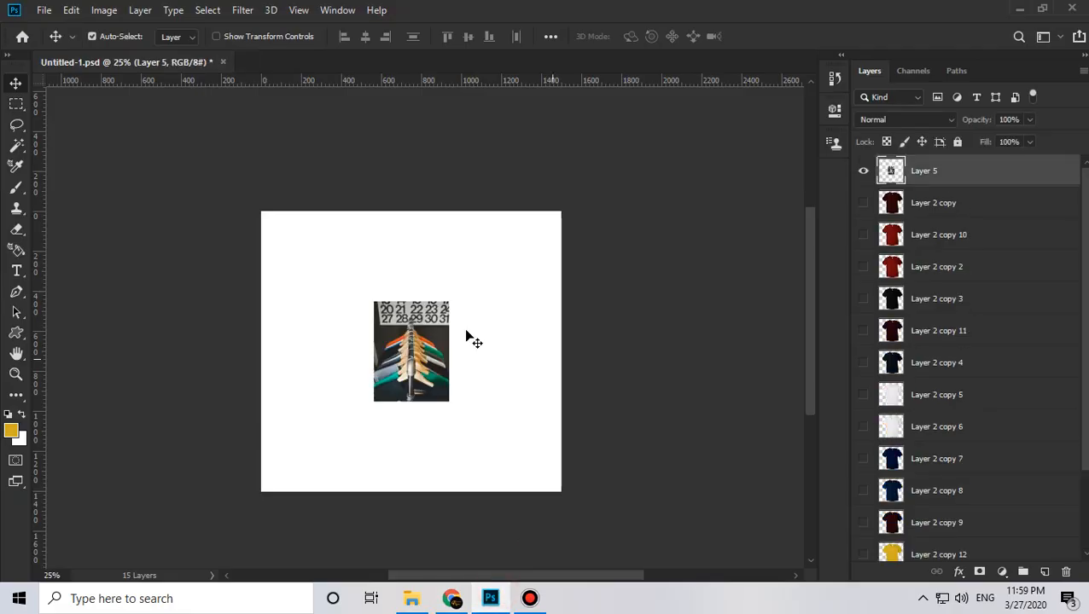
# - Show the blue T-shirt on Layer 2, duplicate it, and hide the original layer
pyautogui.press('z')
pyautogui.click(418, 396)
pyautogui.scroll(-1, 868, 486)
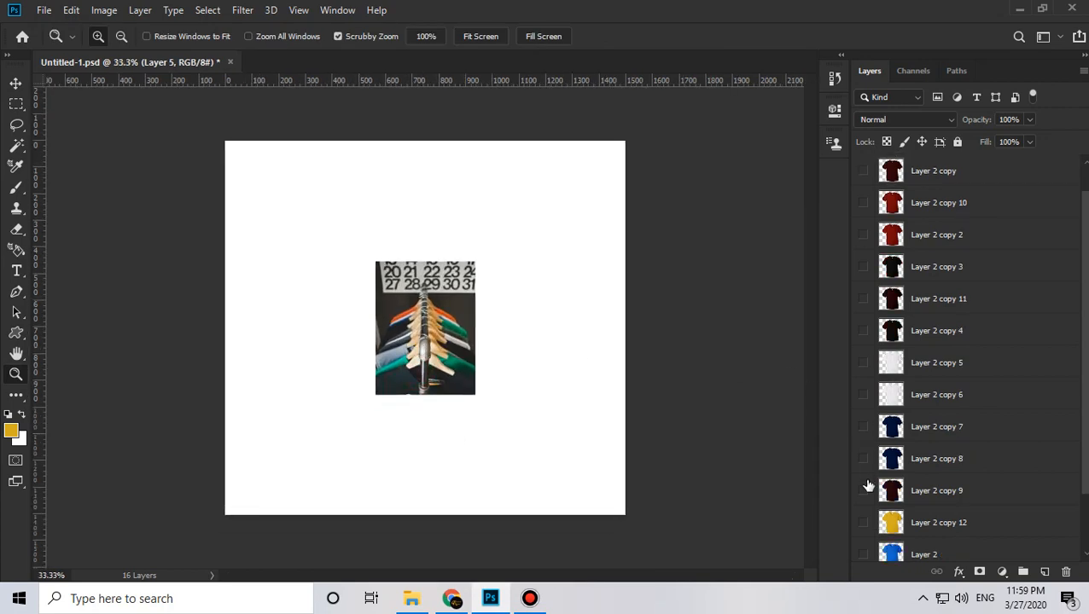
pyautogui.scroll(-1, 866, 512)
pyautogui.click(863, 522)
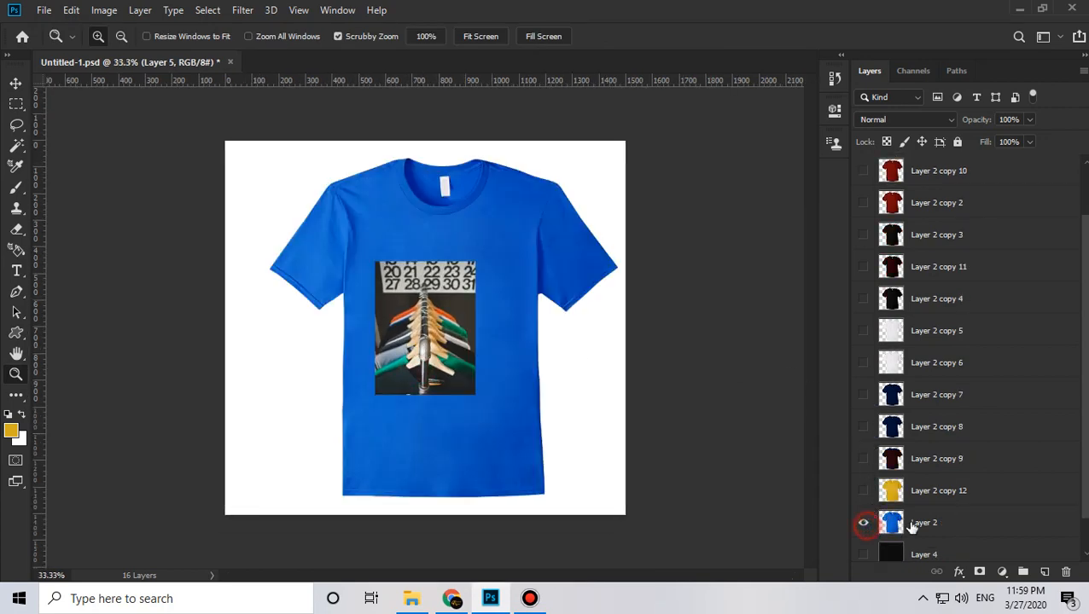
pyautogui.click(924, 529)
pyautogui.hotkey('ctrl', 'j')
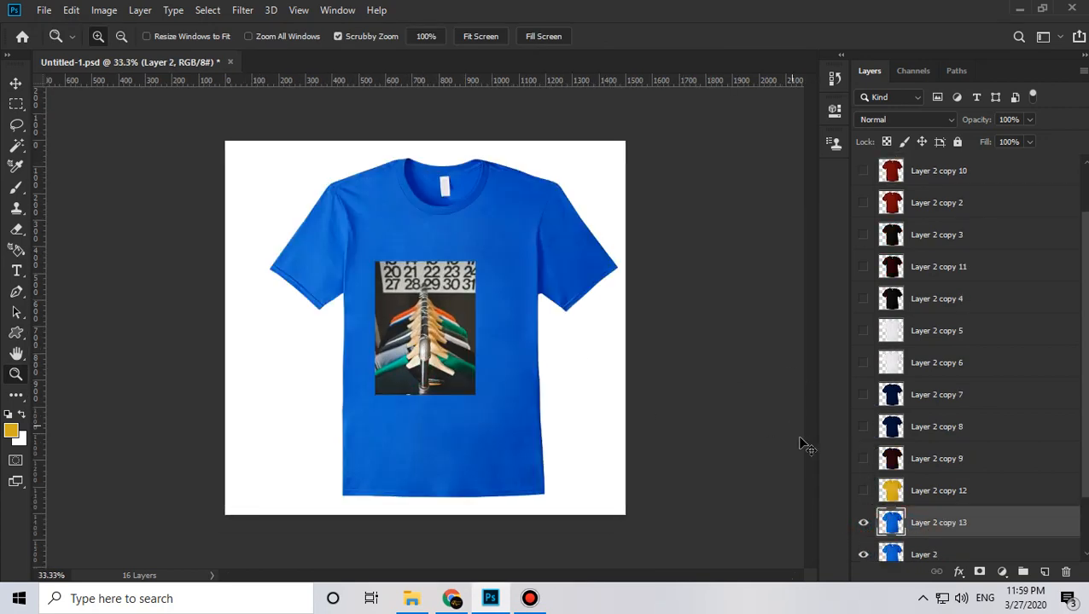
pyautogui.click(863, 555)
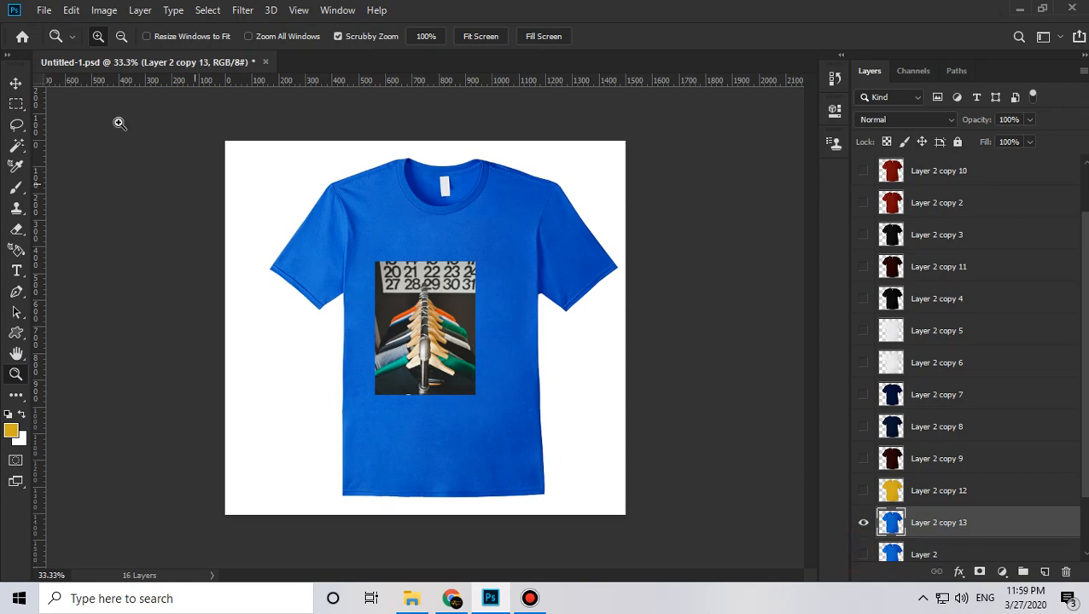
# - Move the duplicated blue shirt aside and set the background colour to dark green 014b34 sampled from a green shirt in the photo
pyautogui.click(15, 83)
pyautogui.moveTo(468, 223); pyautogui.dragTo(368, 208)
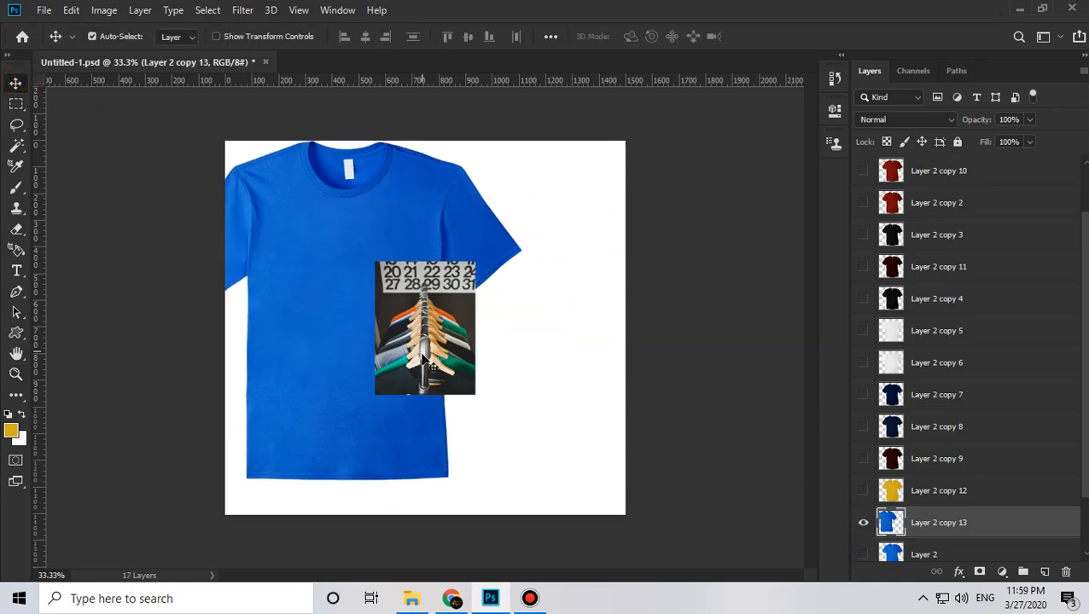
pyautogui.press('z')
pyautogui.click(414, 367)
pyautogui.click(414, 367)
pyautogui.click(19, 439)
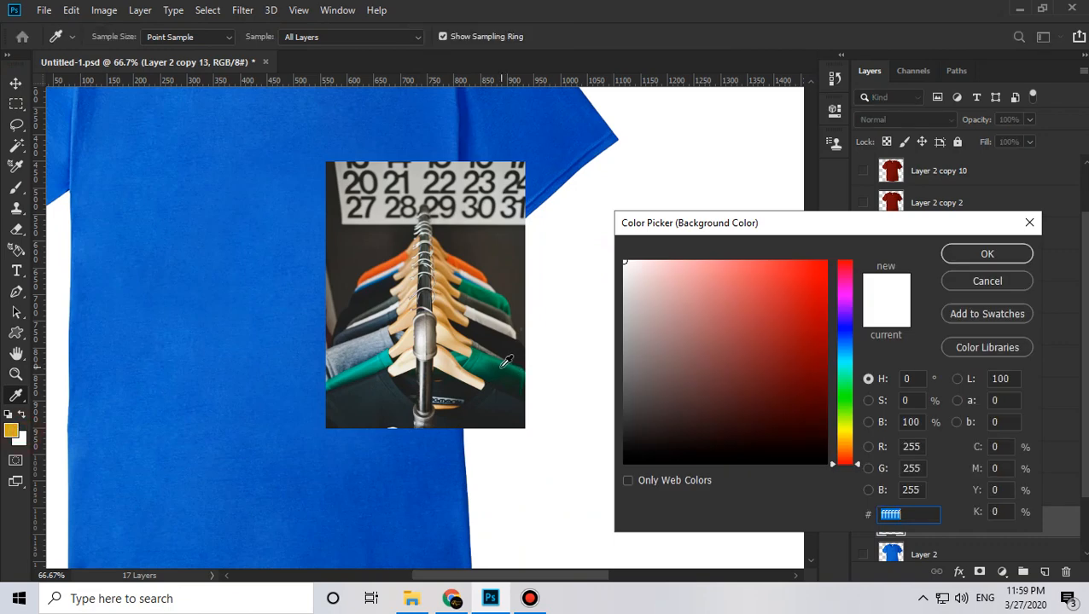
pyautogui.click(500, 367)
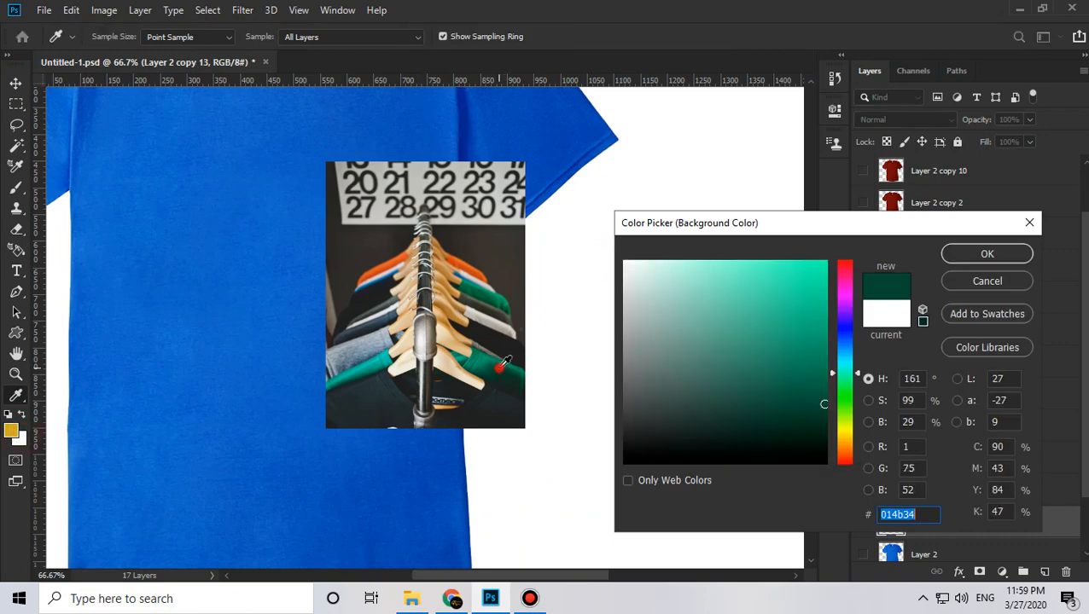
pyautogui.click(987, 254)
# - Move the duplicated blue shirt back towards the middle of the canvas, behind the reference photo
pyautogui.keyDown('alt'); pyautogui.click(476, 370); pyautogui.keyUp('alt')
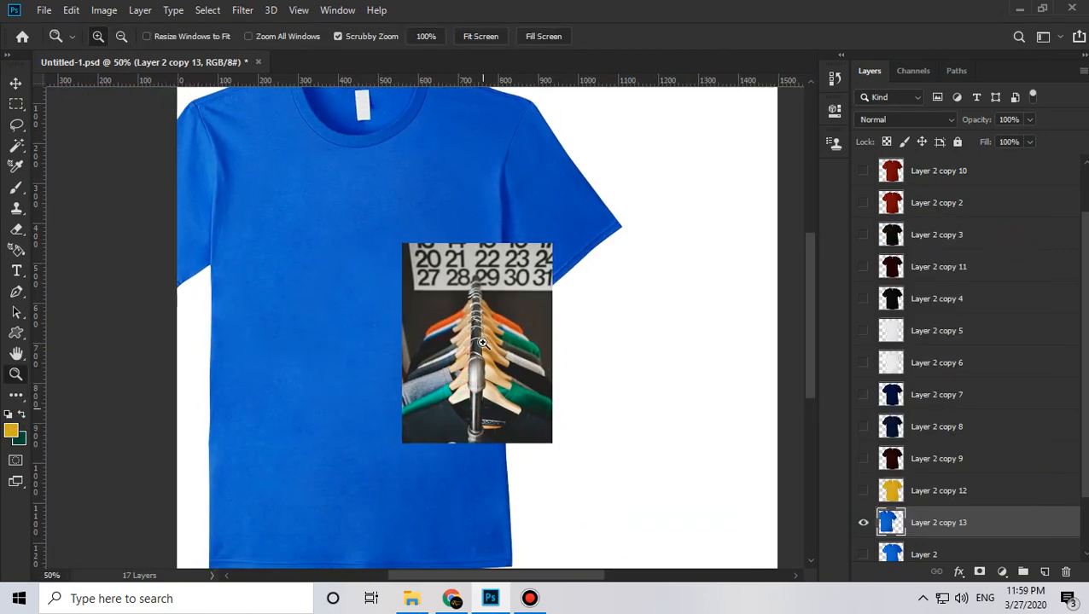
pyautogui.keyDown('alt'); pyautogui.click(482, 342); pyautogui.keyUp('alt')
pyautogui.click(15, 83)
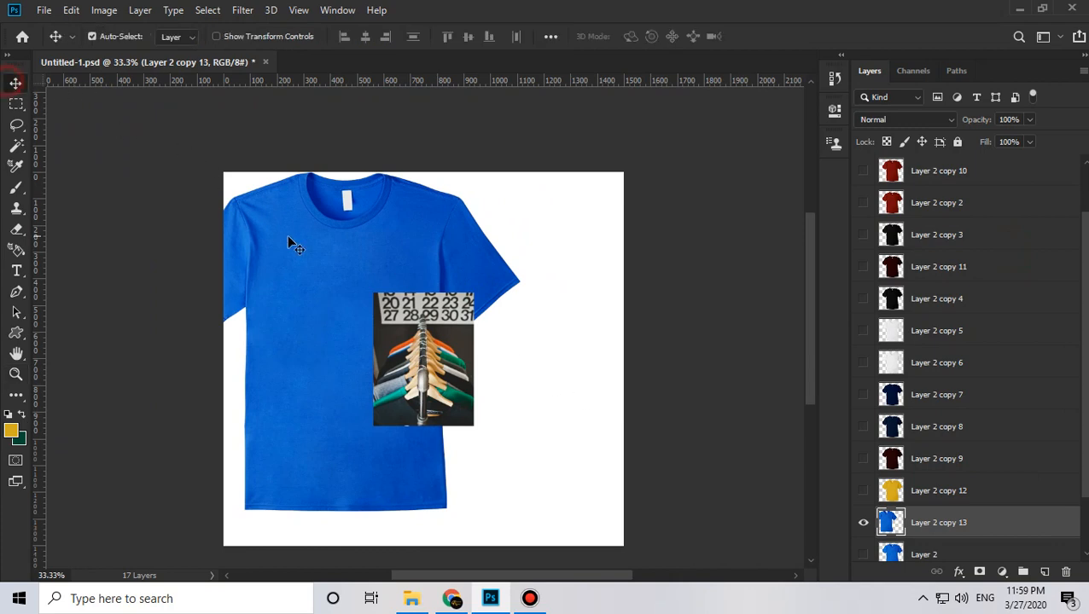
pyautogui.moveTo(288, 242); pyautogui.dragTo(406, 276)
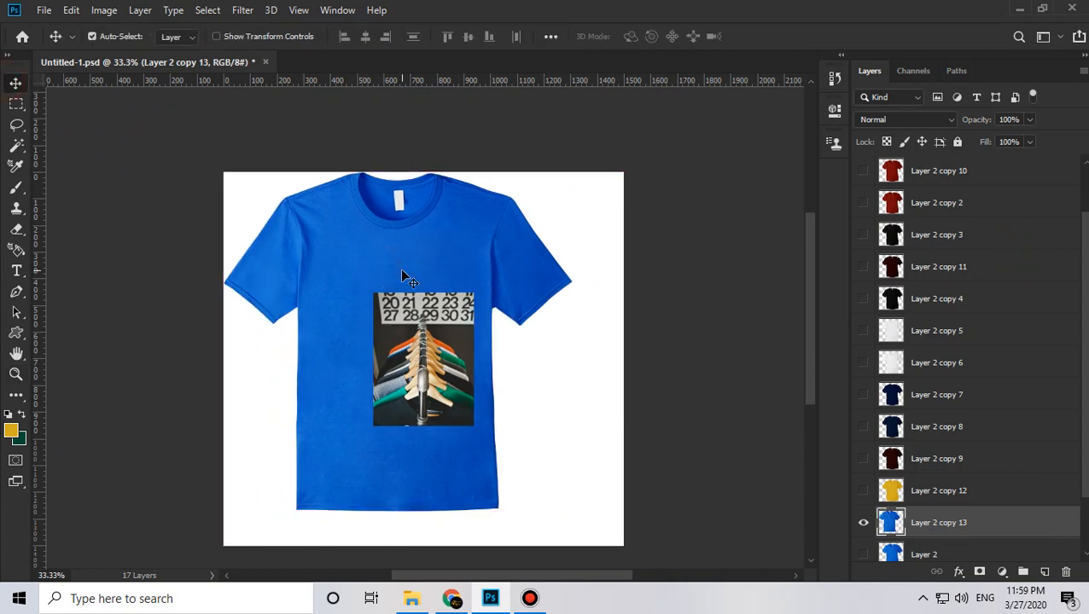
# - Apply a midtone Color Balance of +20, +100, -100 to the duplicated shirt on Layer 2 copy 13
pyautogui.hotkey('ctrl', 'b')
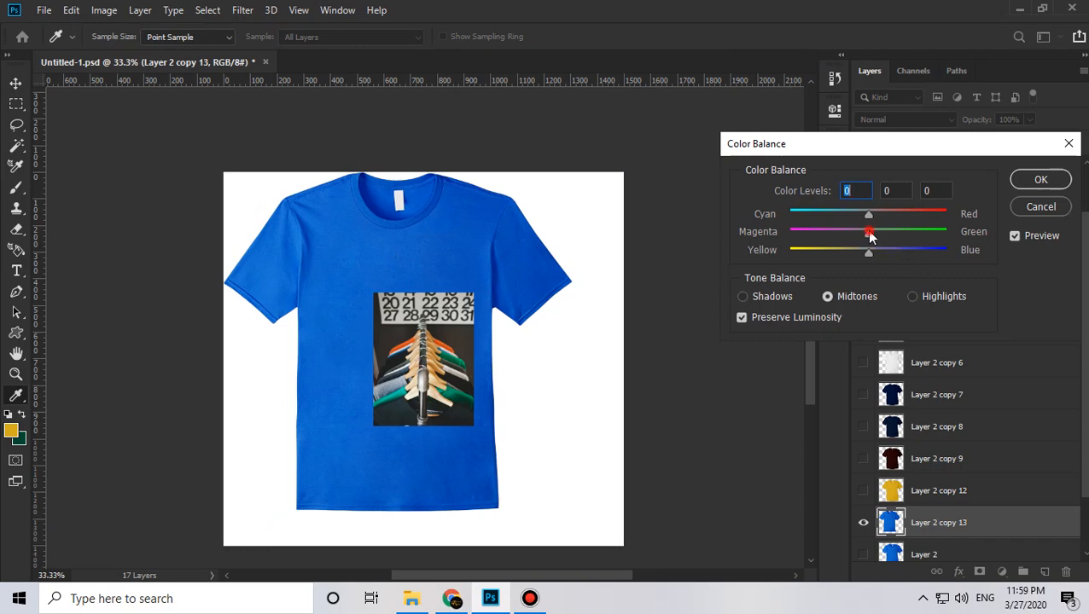
pyautogui.moveTo(870, 236); pyautogui.dragTo(930, 237)
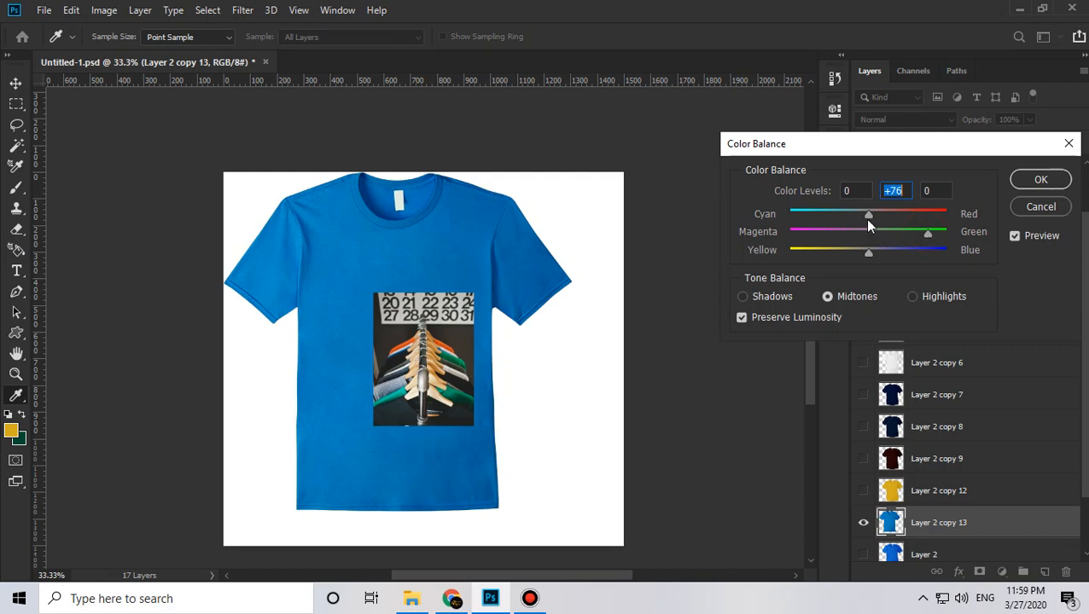
pyautogui.moveTo(866, 219); pyautogui.dragTo(825, 215)
pyautogui.moveTo(927, 233); pyautogui.dragTo(944, 228)
pyautogui.moveTo(866, 253); pyautogui.dragTo(785, 248)
pyautogui.moveTo(843, 213); pyautogui.dragTo(818, 210)
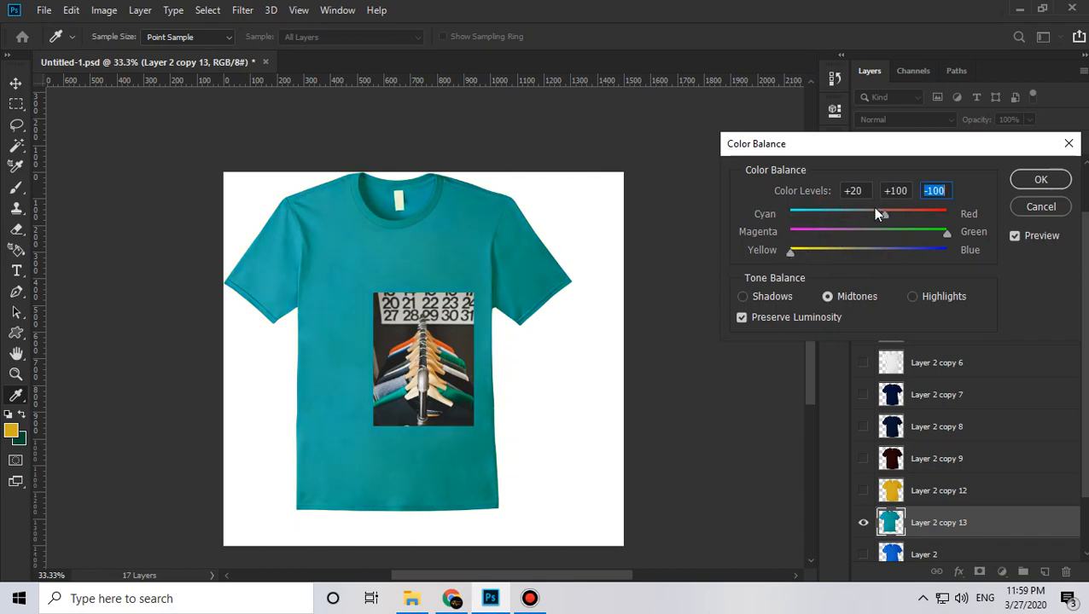
pyautogui.click(1036, 181)
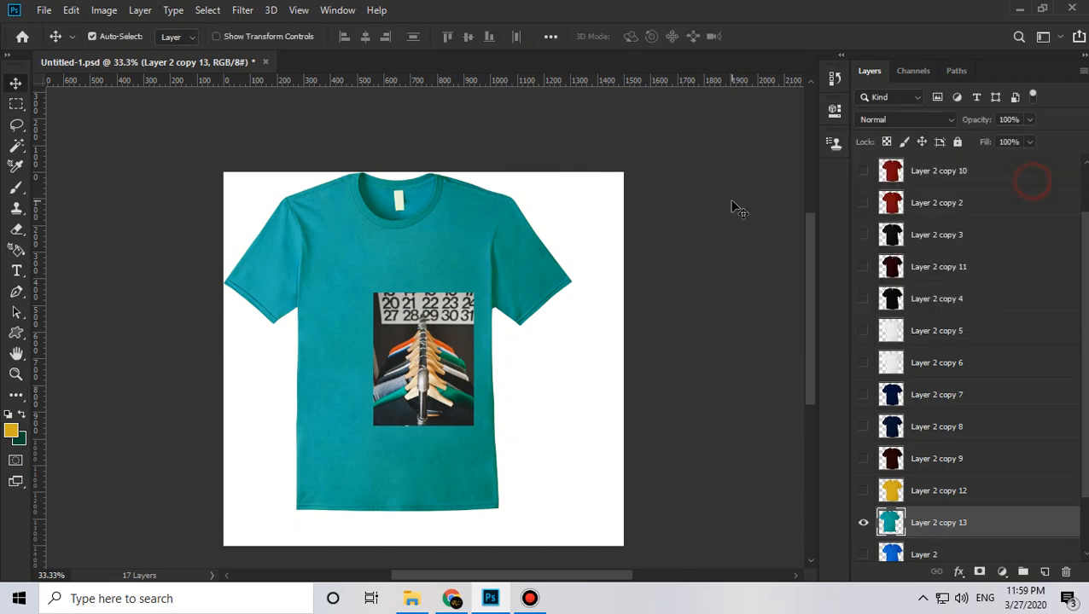
# - Darken the teal shirt with Levels by setting the midtone input level to 0.81
pyautogui.hotkey('ctrl', 'l')
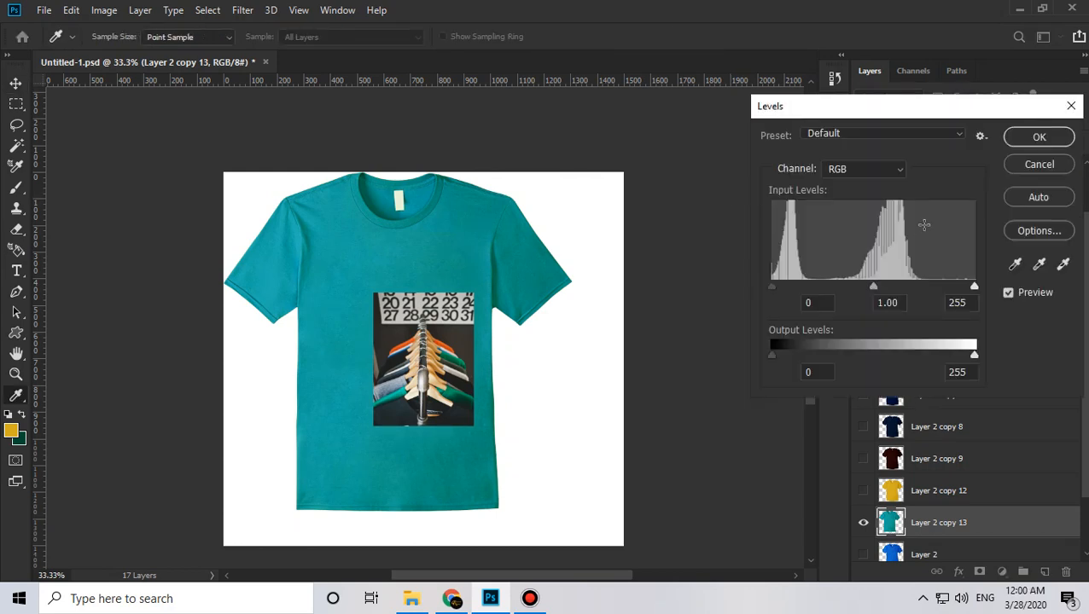
pyautogui.moveTo(873, 286)
pyautogui.mouseDown()
pyautogui.moveTo(898, 287)
pyautogui.moveTo(886, 285)
pyautogui.mouseUp()
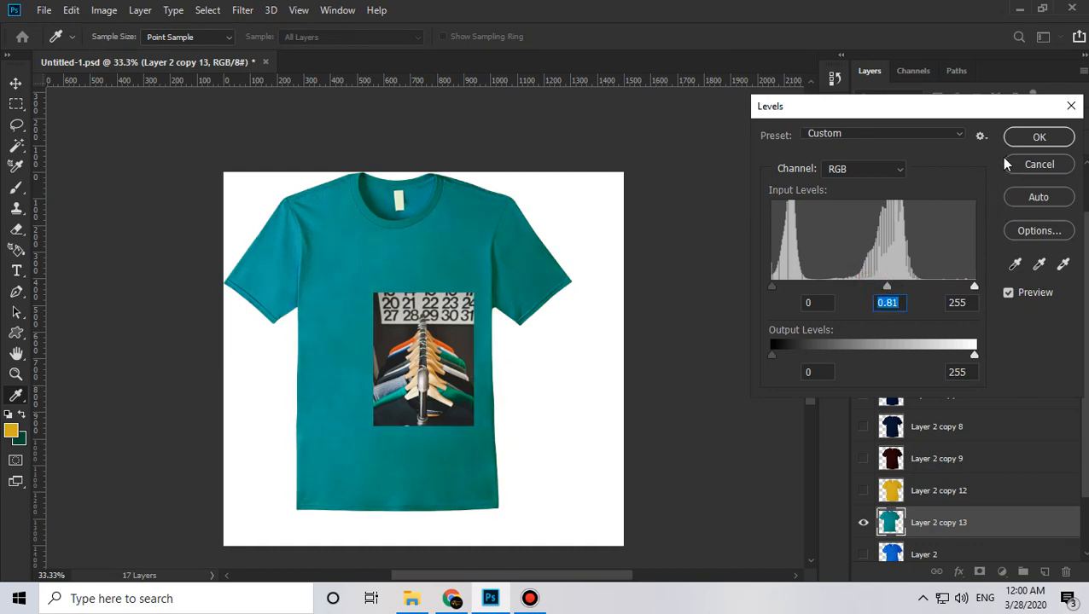
pyautogui.click(1034, 140)
# - Shift the teal shirt towards green with a midtone Color Balance of 0, +24, -9
pyautogui.hotkey('ctrl', 'b')
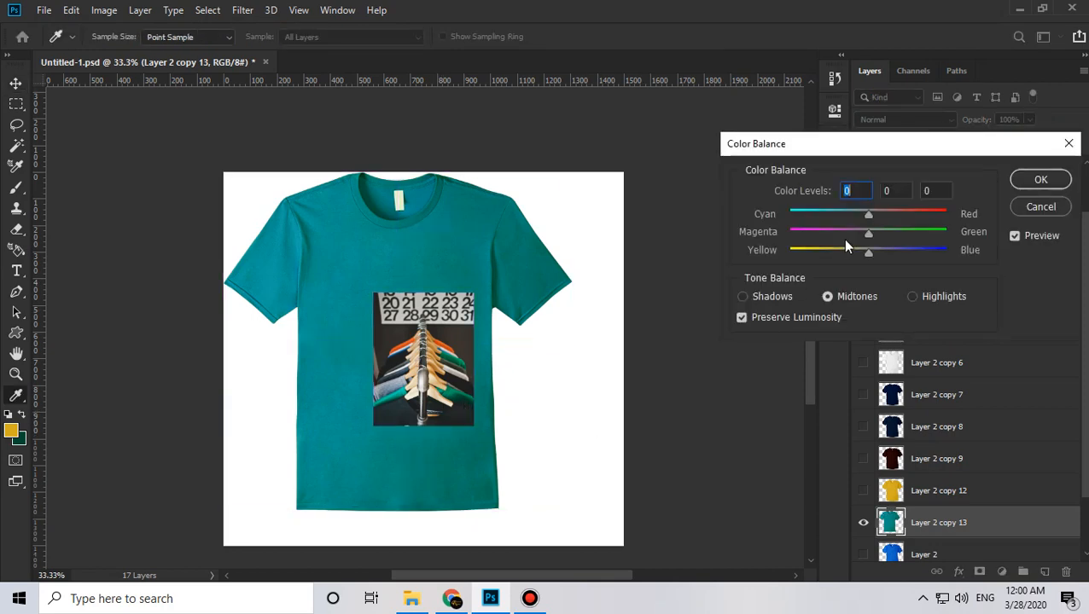
pyautogui.moveTo(868, 231)
pyautogui.mouseDown()
pyautogui.moveTo(889, 233)
pyautogui.moveTo(881, 256)
pyautogui.moveTo(860, 249)
pyautogui.mouseUp()
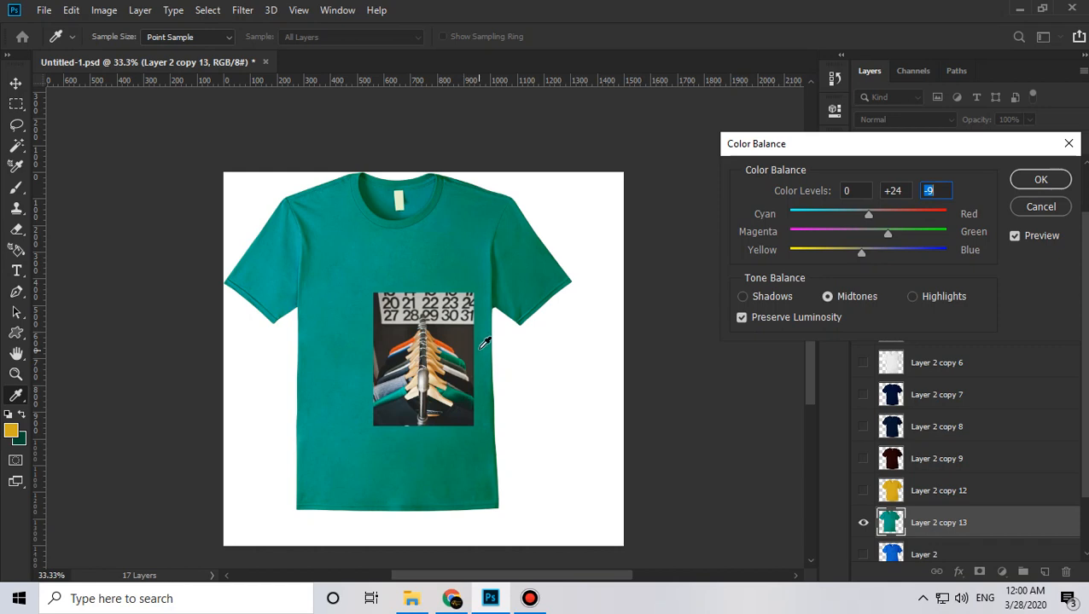
pyautogui.click(1020, 177)
# - Hide the green shirt on Layer 2 copy 13, duplicate the blue shirt on Layer 2, and show the duplicate
pyautogui.scroll(-1, 464, 463)
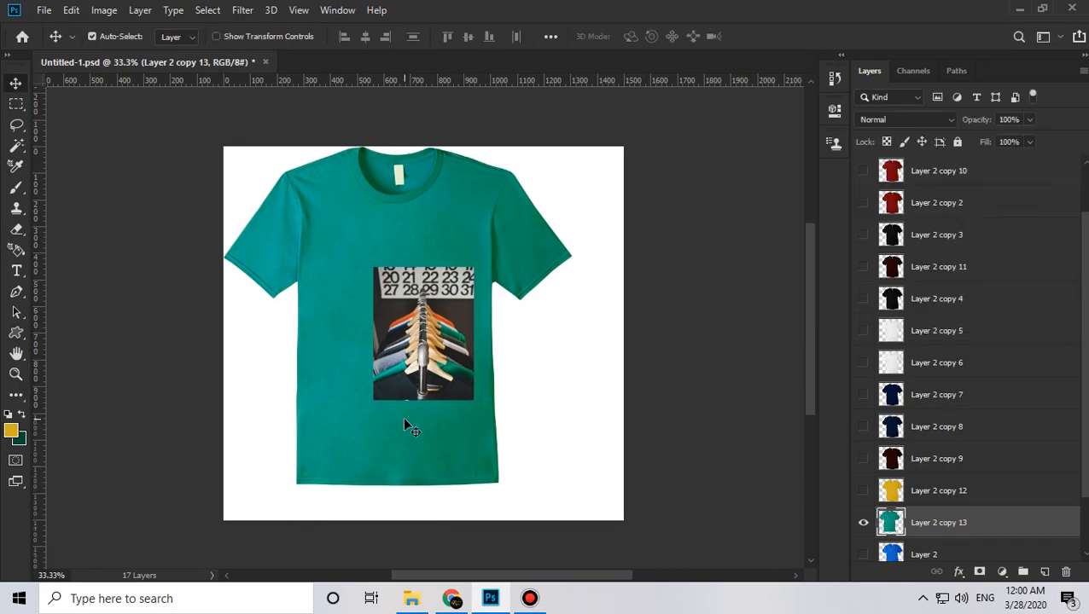
pyautogui.scroll(-1, 908, 479)
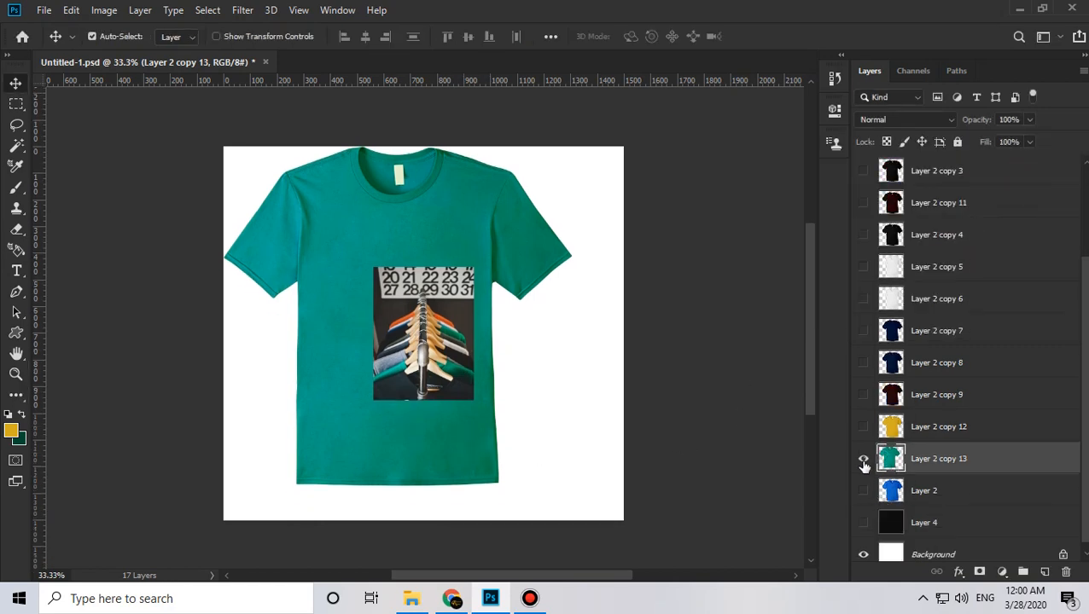
pyautogui.click(863, 461)
pyautogui.click(911, 490)
pyautogui.hotkey('ctrl', 'j')
pyautogui.click(863, 492)
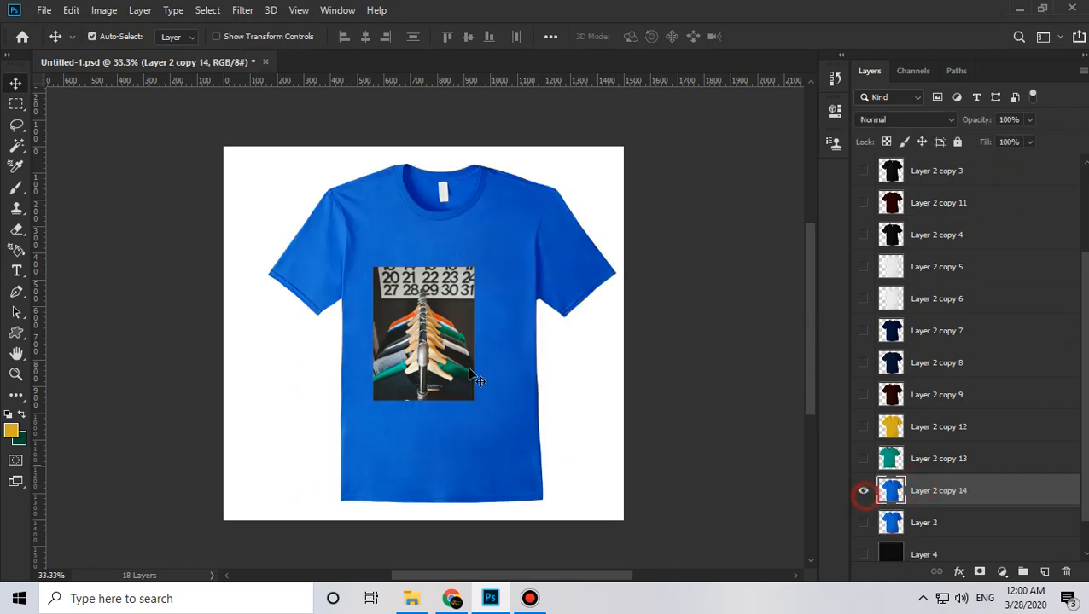
# - Set the foreground colour to the green 00a687 sampled from a green shirt in the reference photo
pyautogui.press('z')
pyautogui.click(469, 299)
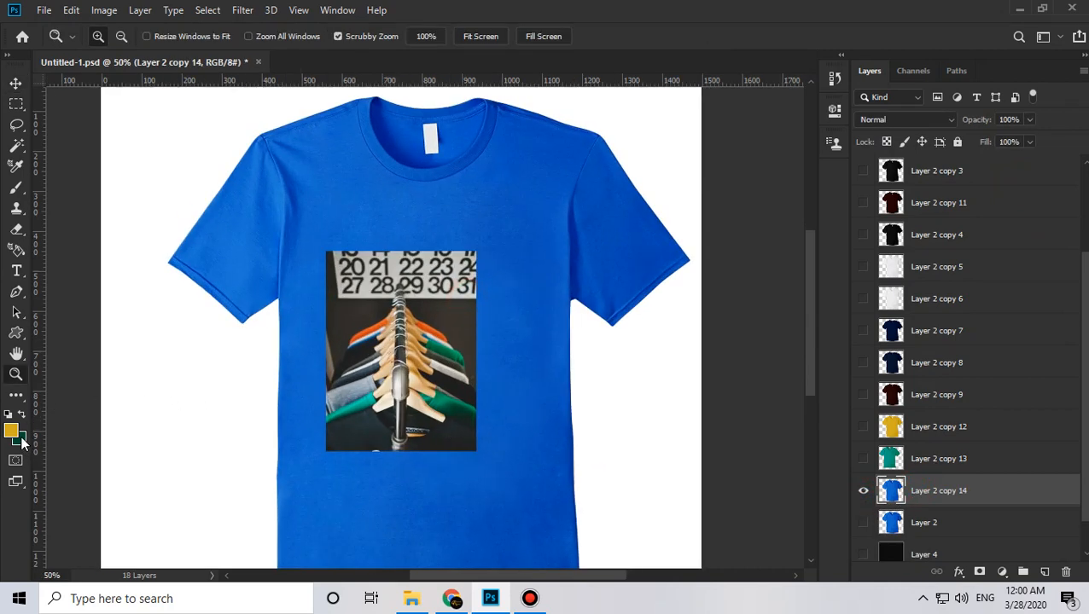
pyautogui.click(11, 433)
pyautogui.click(454, 403)
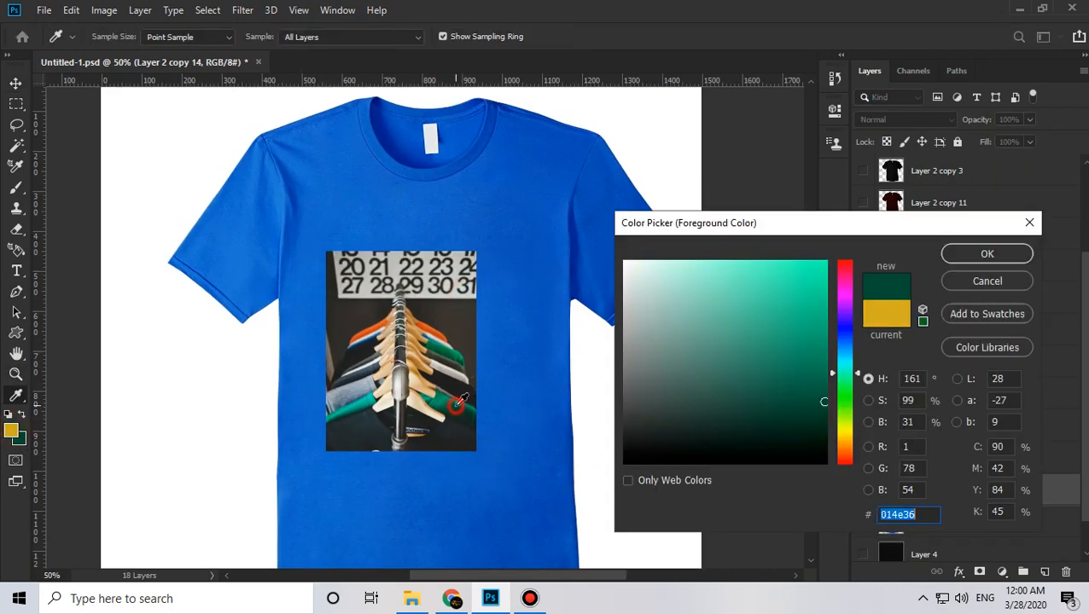
pyautogui.click(372, 400)
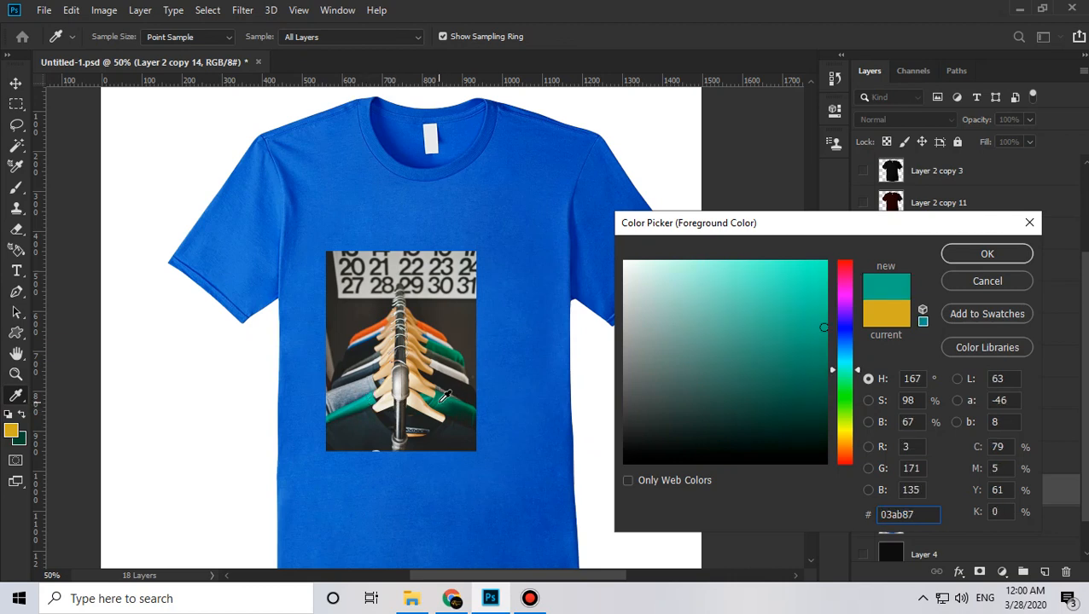
pyautogui.click(362, 399)
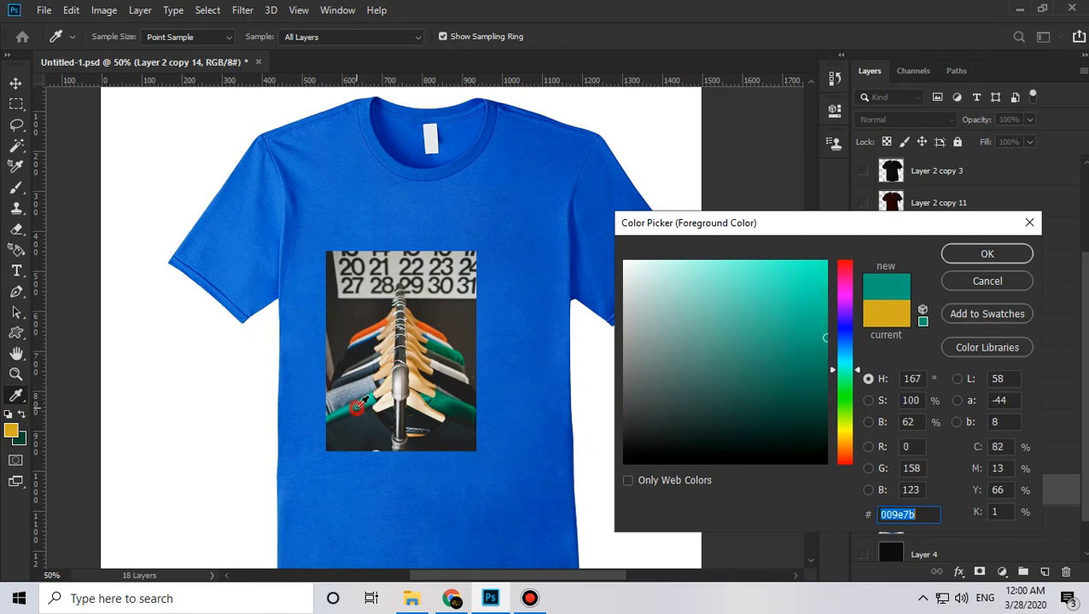
pyautogui.click(355, 408)
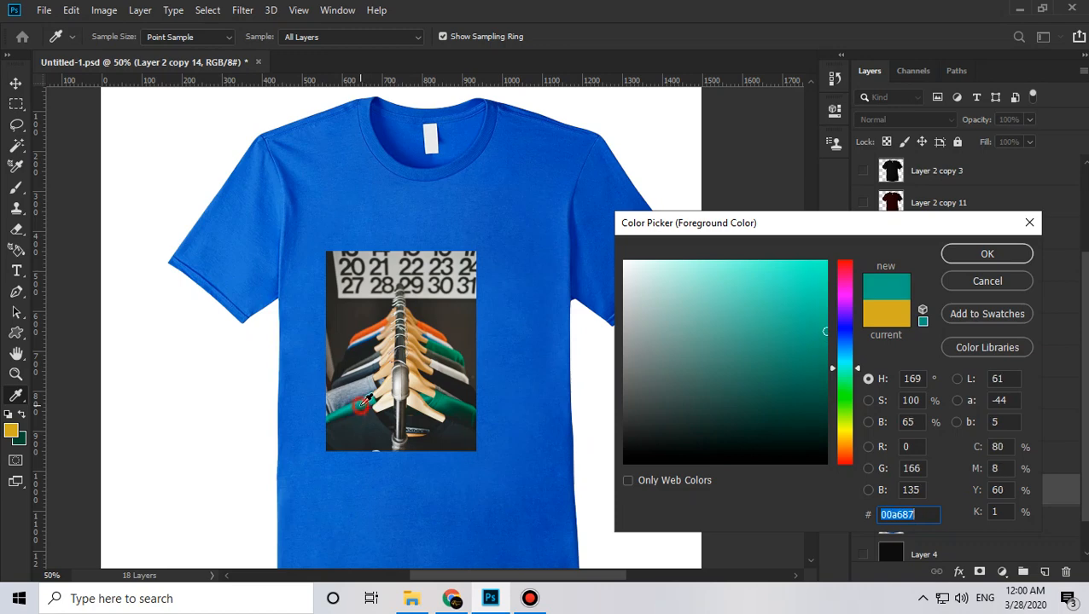
pyautogui.click(1007, 255)
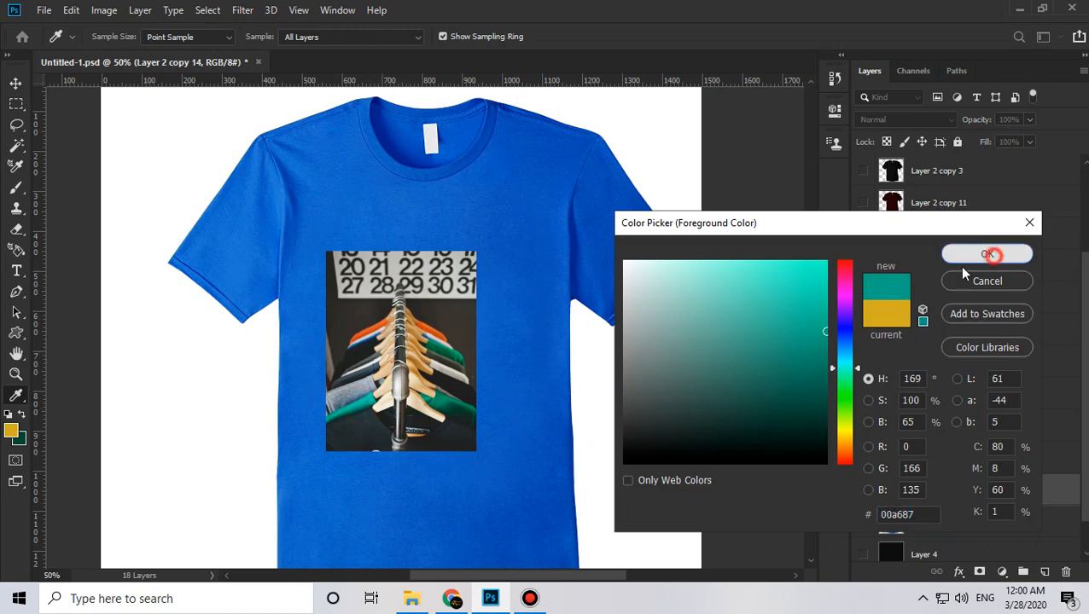
pyautogui.press('z')
# - Apply a Black and White adjustment with a 00a687 tint to the shirt on Layer 2 copy 14
pyautogui.hotkey('alt', 'shift', 'ctrl', 'b')
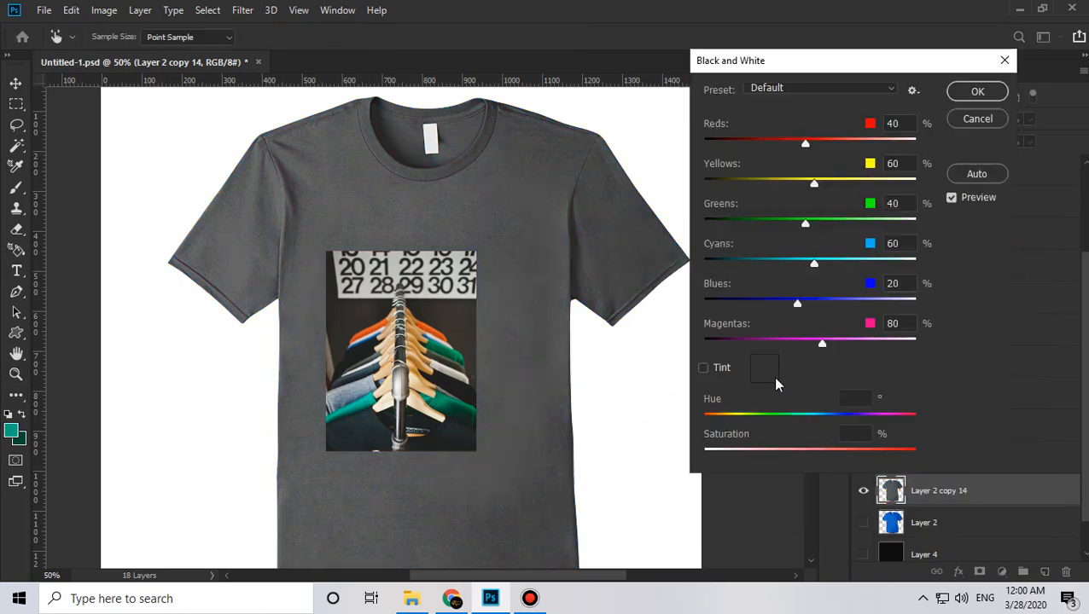
pyautogui.click(703, 367)
pyautogui.click(764, 367)
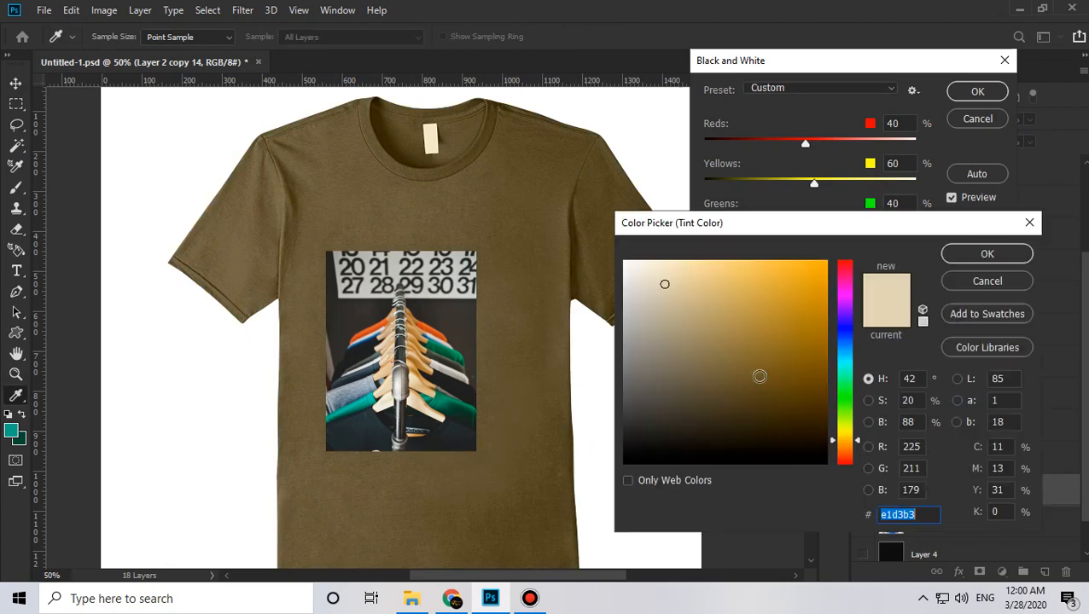
pyautogui.write('00a687')
pyautogui.click(986, 253)
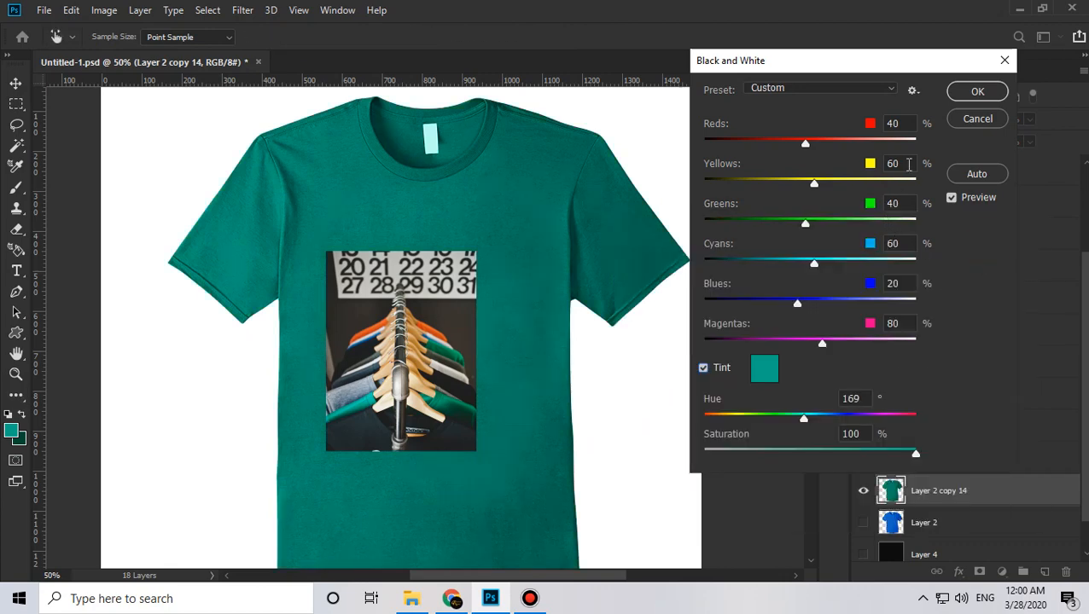
pyautogui.click(960, 96)
# - Brighten the tinted green shirt slightly with a Curves point at input 113 and output 117
pyautogui.press('z')
pyautogui.keyDown('alt'); pyautogui.click(486, 342); pyautogui.keyUp('alt')
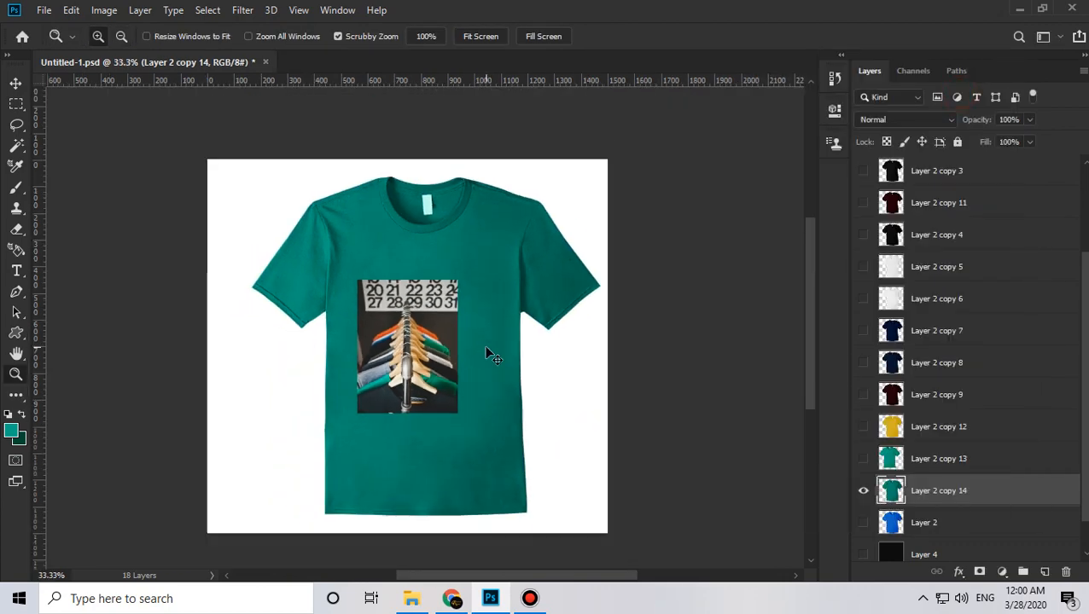
pyautogui.hotkey('ctrl', 'm')
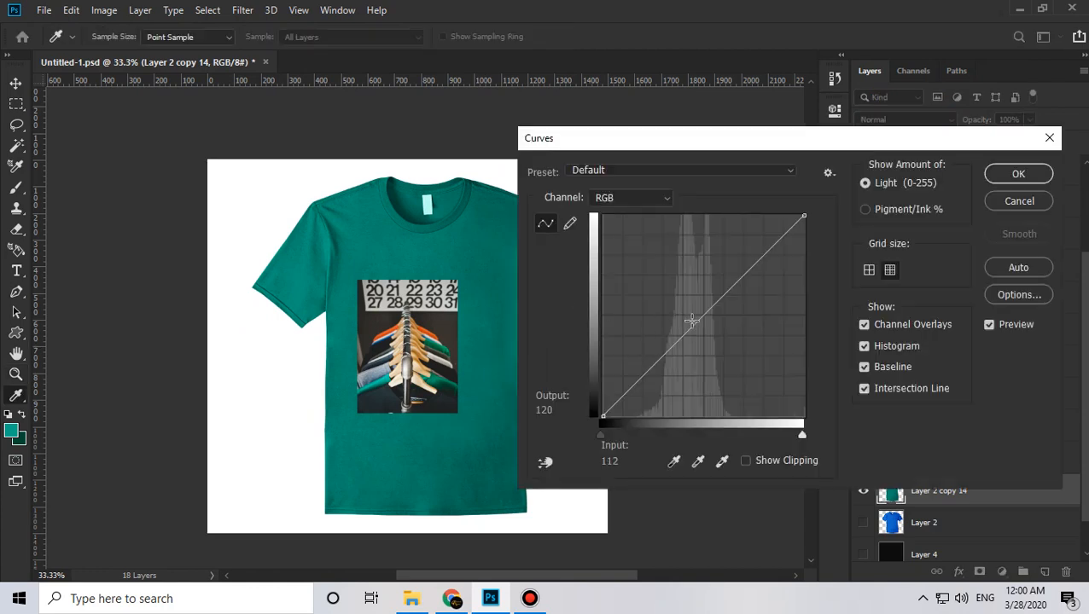
pyautogui.moveTo(692, 320); pyautogui.dragTo(692, 324)
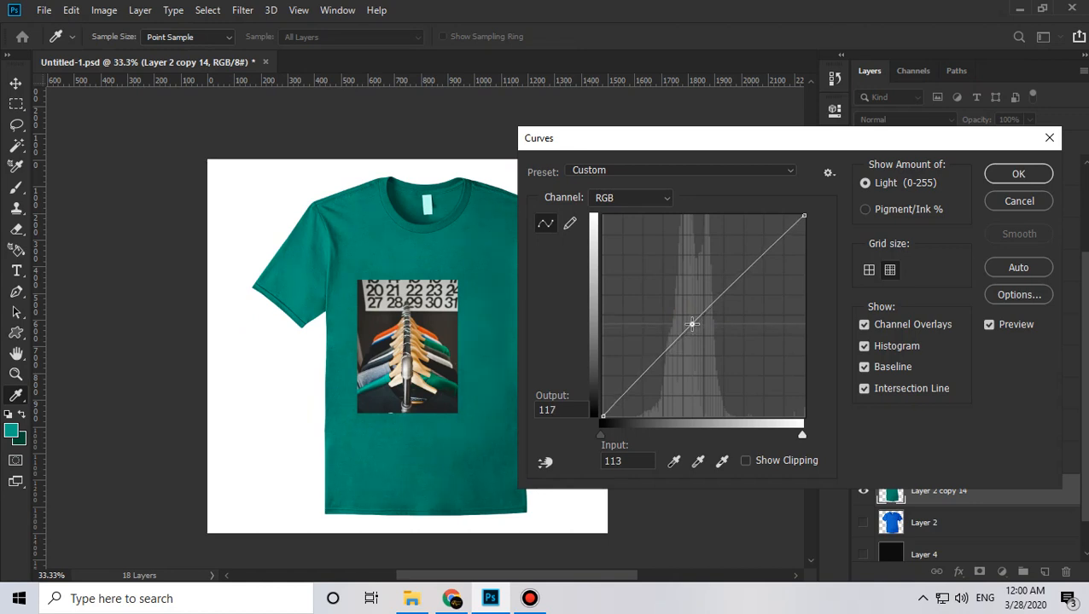
pyautogui.click(1018, 177)
# - Brighten the green shirt on Layer 2 copy 14 with a Levels midtone value of 1.15
pyautogui.hotkey('ctrl', 'l')
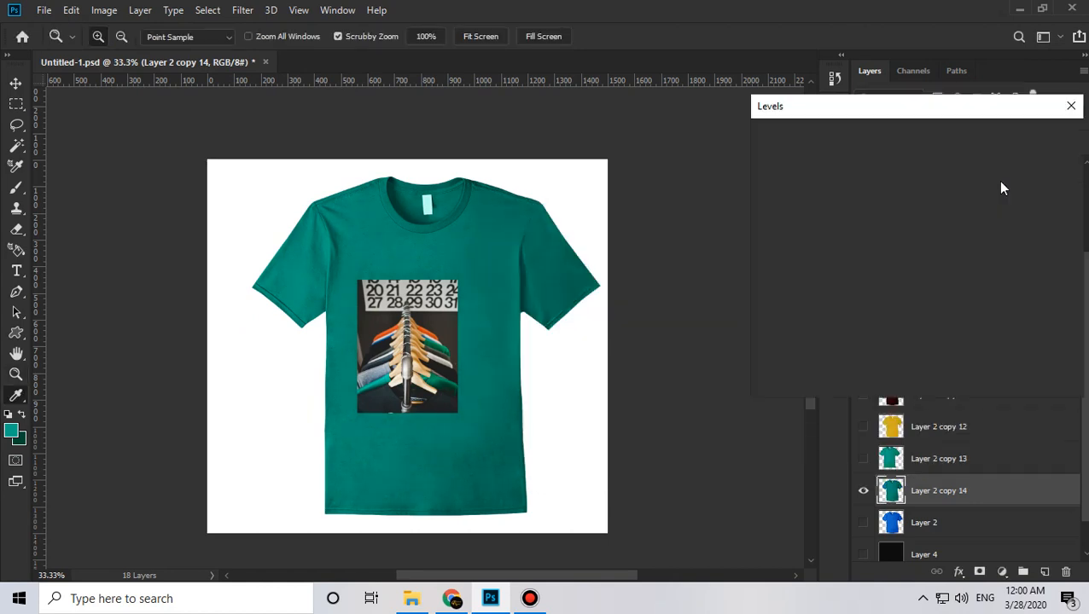
pyautogui.moveTo(874, 287)
pyautogui.mouseDown()
pyautogui.moveTo(853, 287)
pyautogui.moveTo(863, 287)
pyautogui.mouseUp()
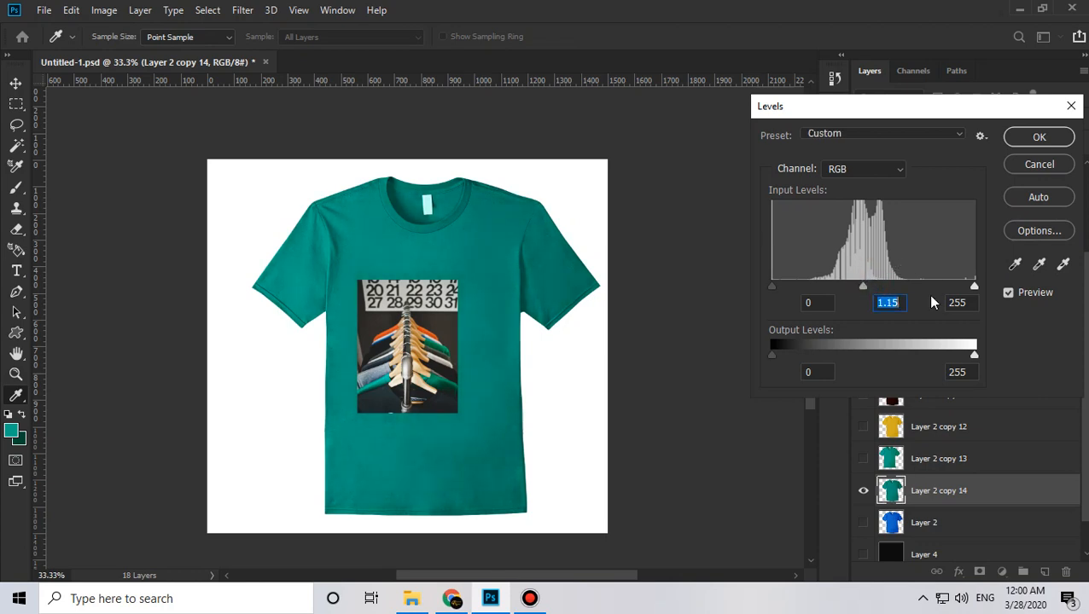
pyautogui.click(1021, 142)
pyautogui.keyDown('alt'); pyautogui.click(250, 341); pyautogui.keyUp('alt')
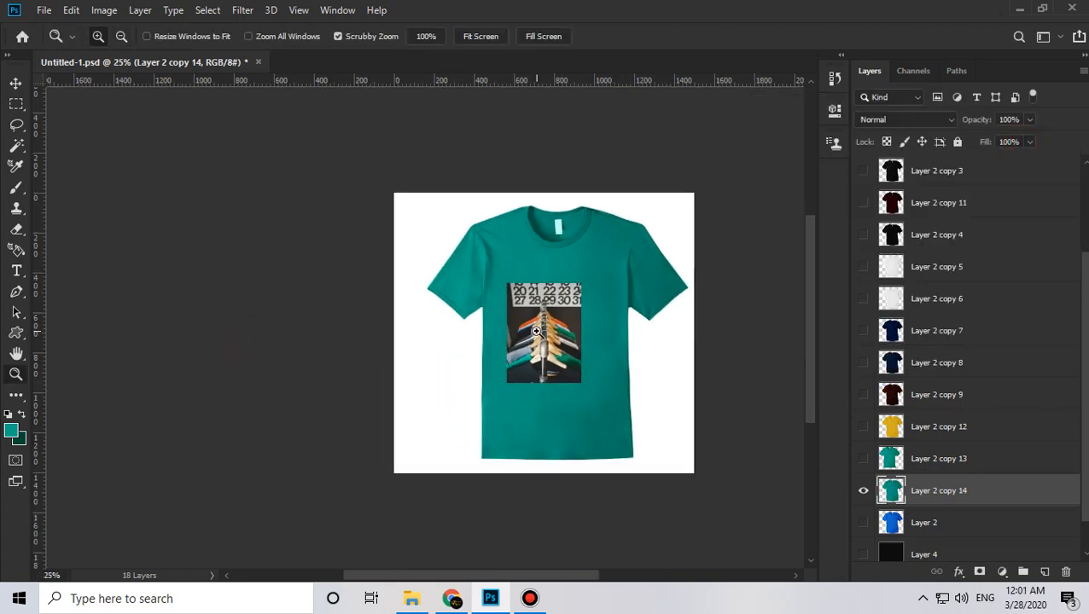
pyautogui.click(544, 333)
# - Hide Layer 2 copy 14 and set the foreground colour to the orange sampled from an orange shirt in the photo, copying its hex code
pyautogui.click(863, 490)
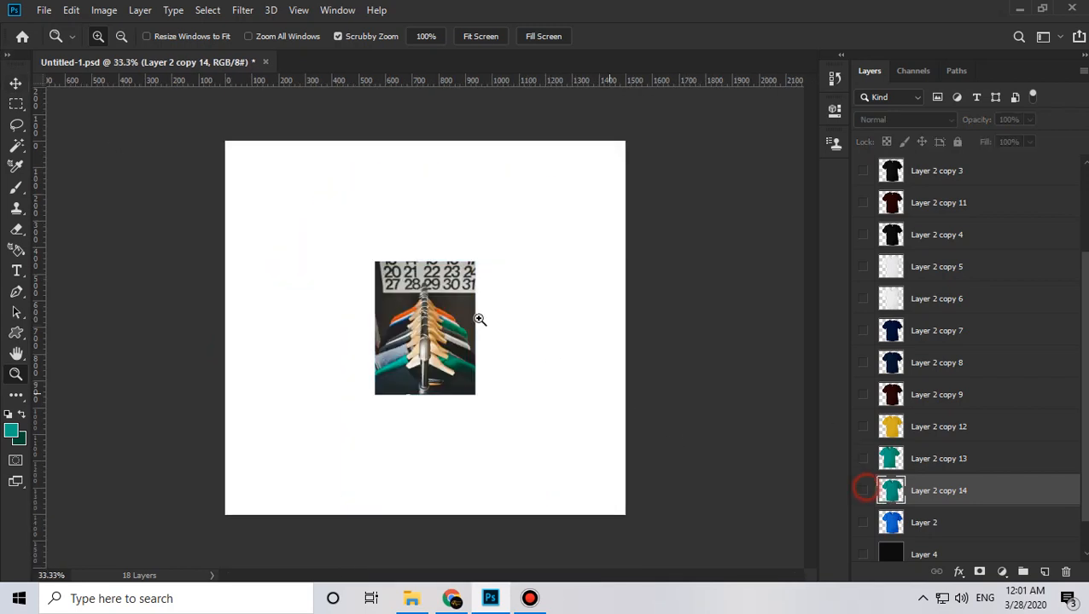
pyautogui.click(447, 299)
pyautogui.click(410, 319)
pyautogui.click(409, 319)
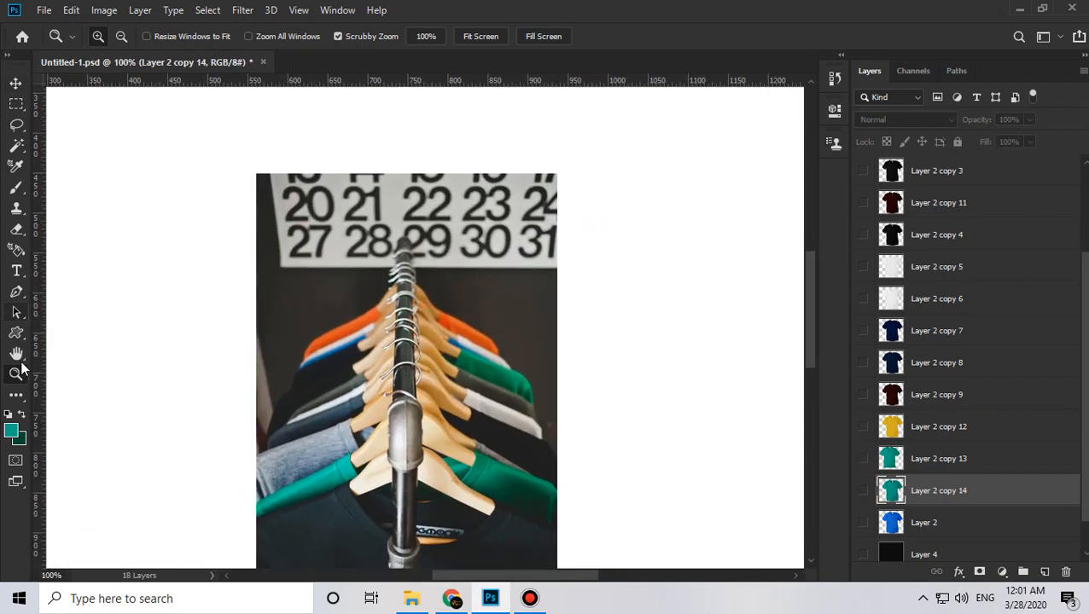
pyautogui.click(14, 431)
pyautogui.click(468, 333)
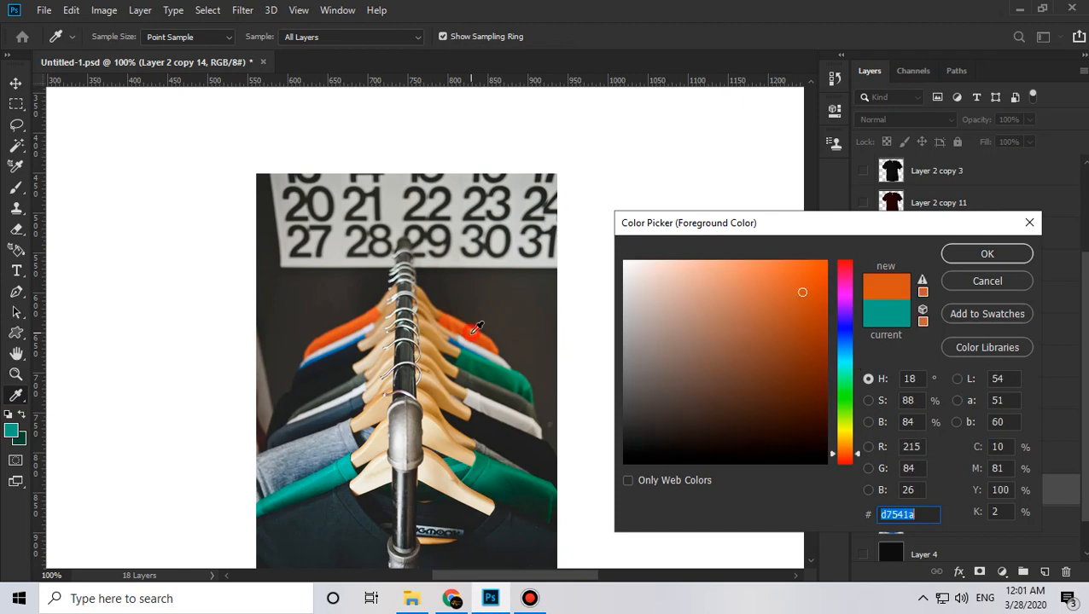
pyautogui.doubleClick(897, 517)
pyautogui.click(967, 258)
pyautogui.press('z')
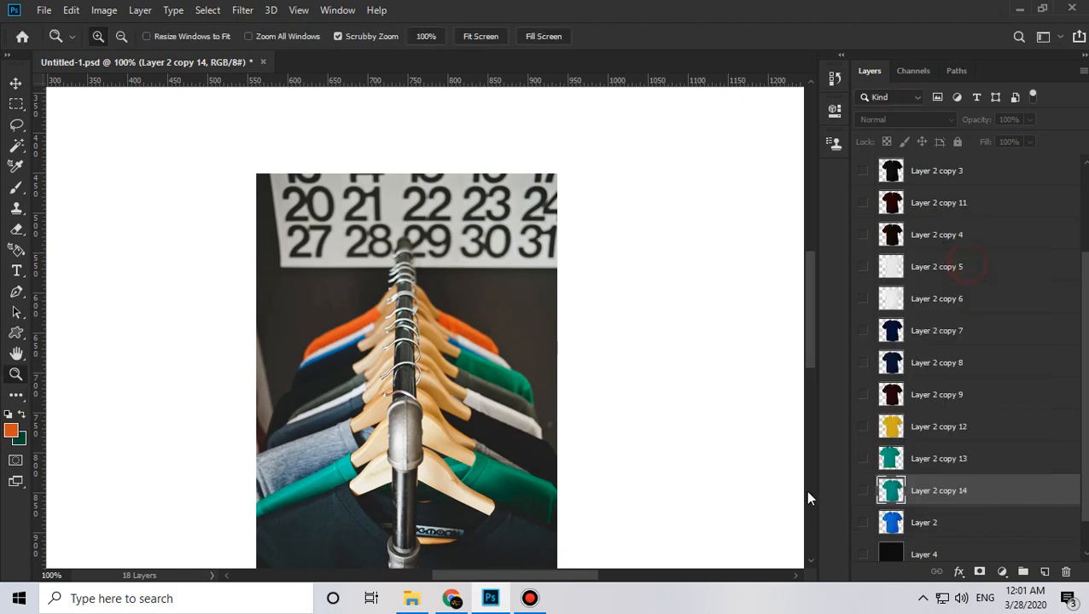
# - Show the blue shirt on Layer 2 and duplicate that layer
pyautogui.keyDown('alt'); pyautogui.click(656, 338); pyautogui.keyUp('alt')
pyautogui.click(863, 522)
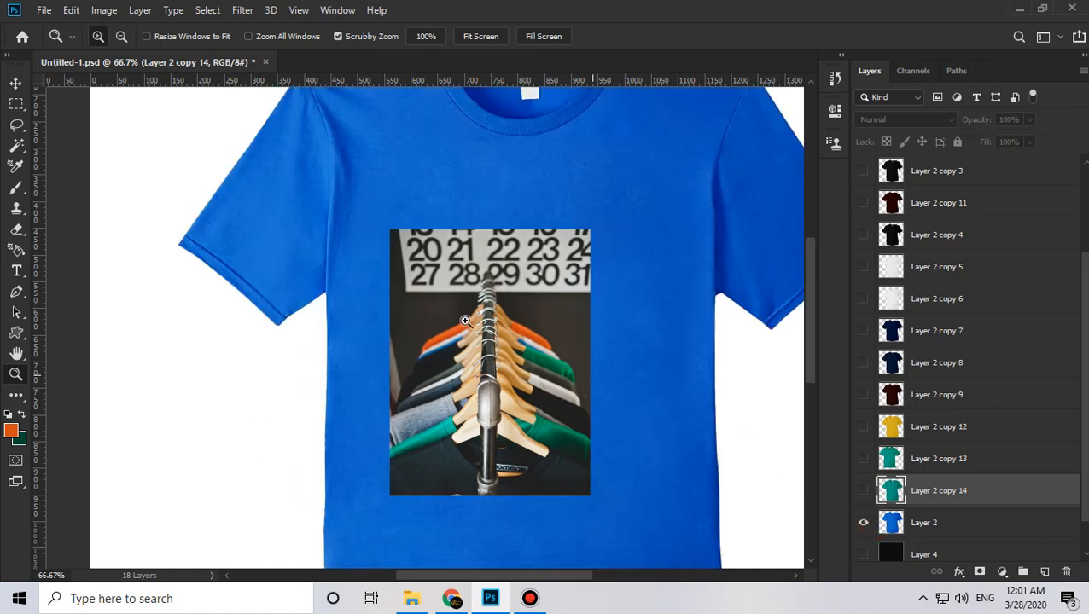
pyautogui.keyDown('alt'); pyautogui.click(562, 321); pyautogui.keyUp('alt')
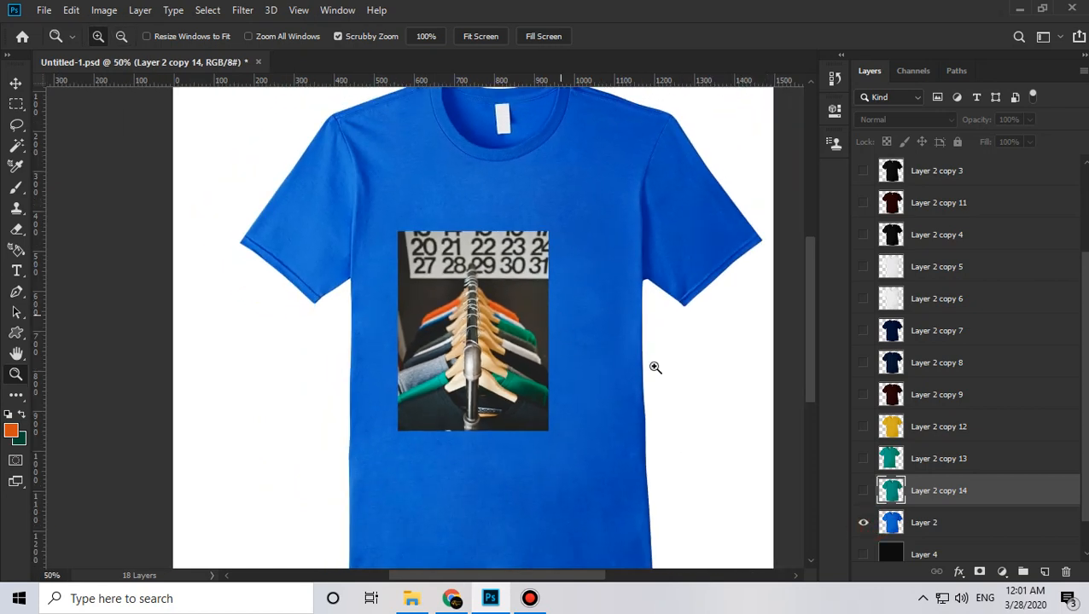
pyautogui.click(911, 533)
pyautogui.hotkey('ctrl', 'j')
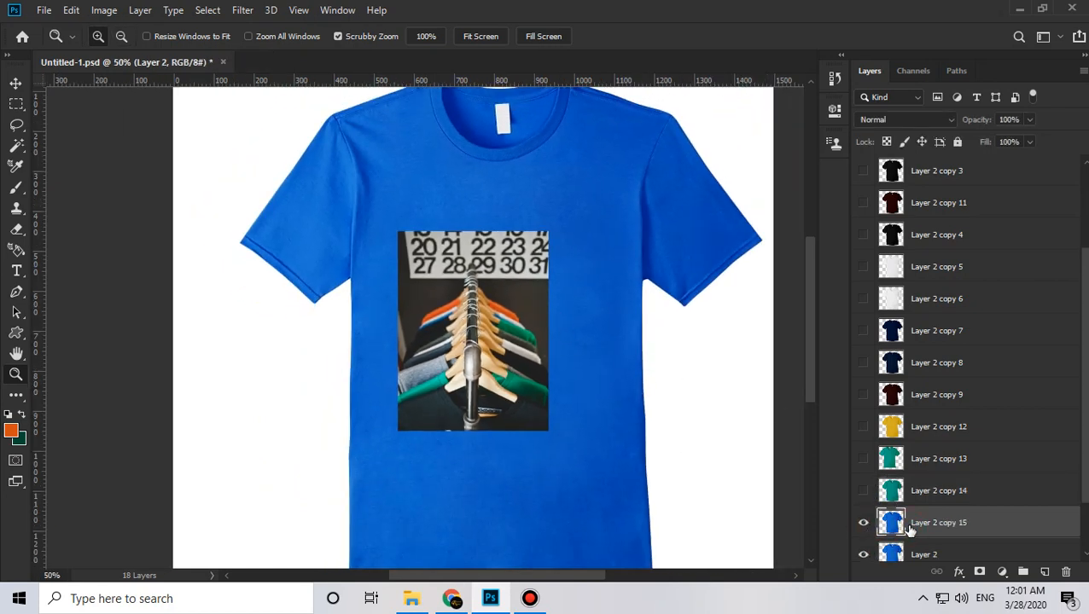
# - Apply a Black and White adjustment to the duplicated blue shirt, tinted with the copied orange at hue 17 and saturation 87%
pyautogui.hotkey('ctrl', 'alt', 'shift', 'b')
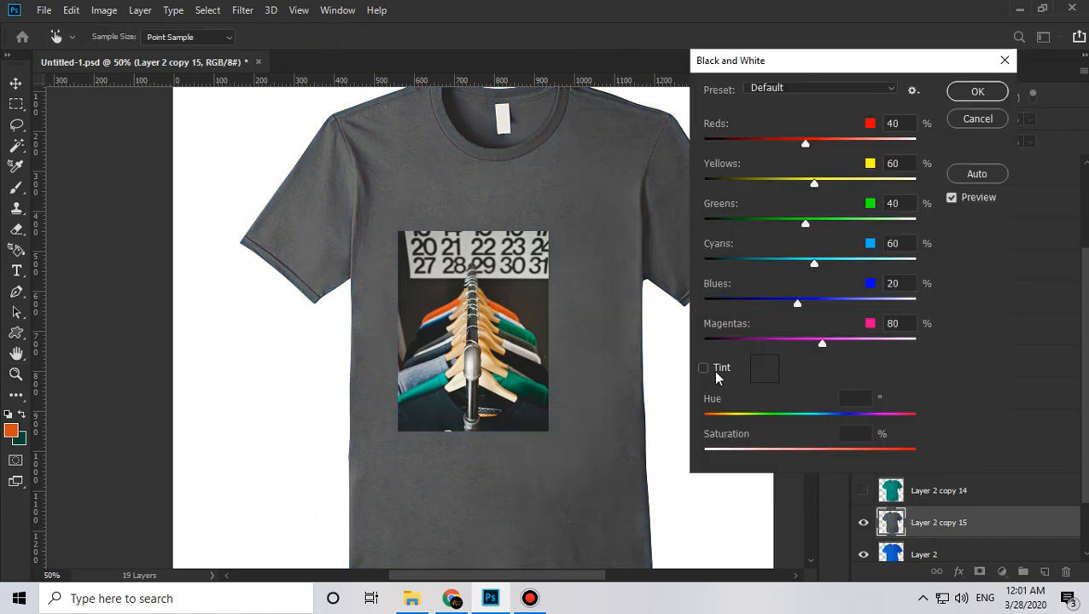
pyautogui.click(704, 367)
pyautogui.click(763, 369)
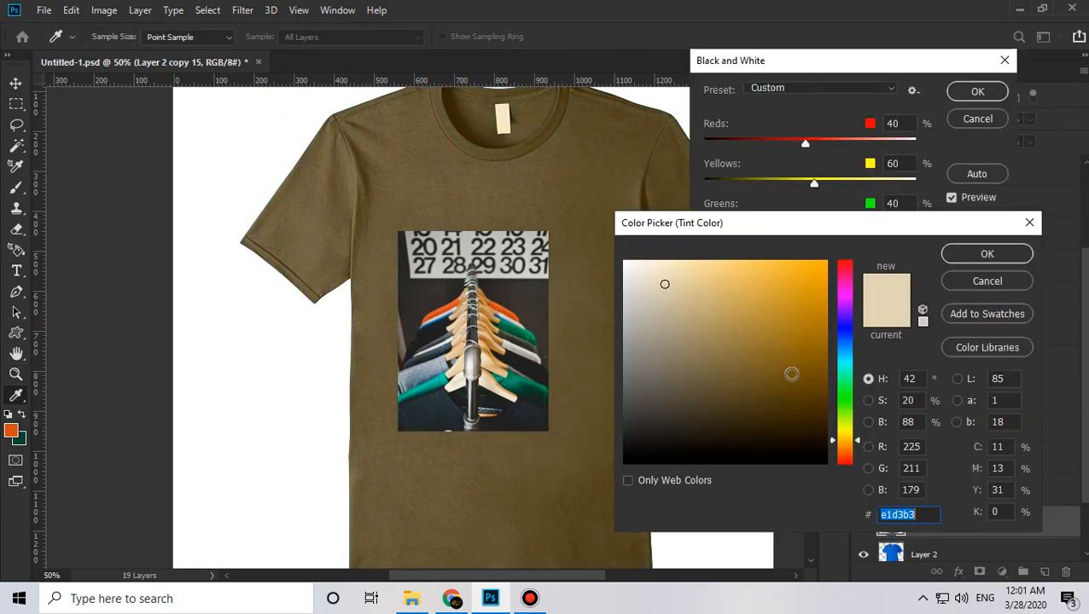
pyautogui.hotkey('ctrl', 'v')
pyautogui.click(982, 254)
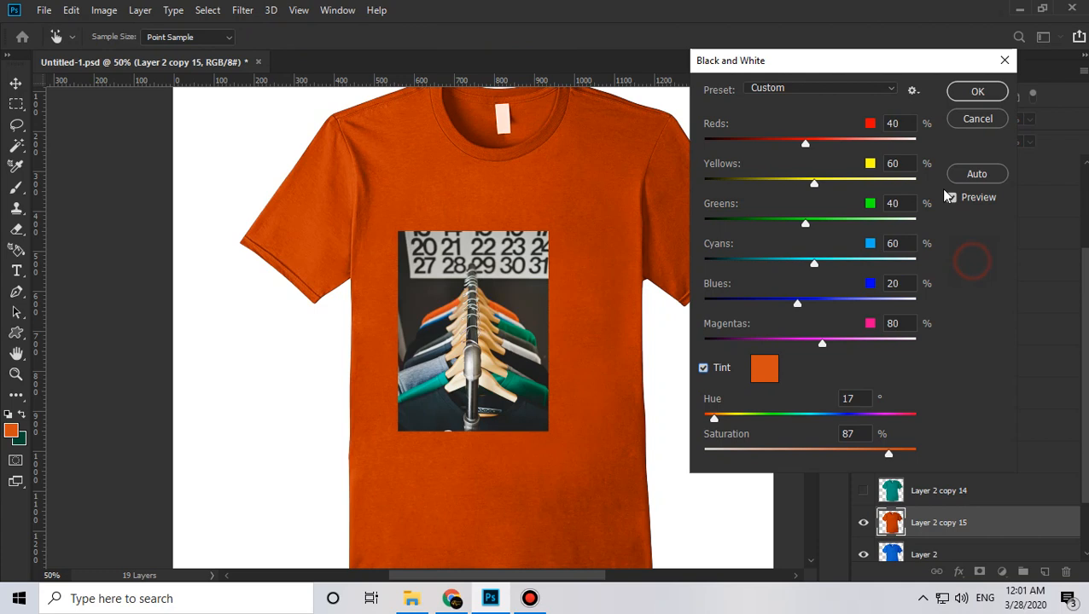
pyautogui.click(972, 92)
pyautogui.press('z')
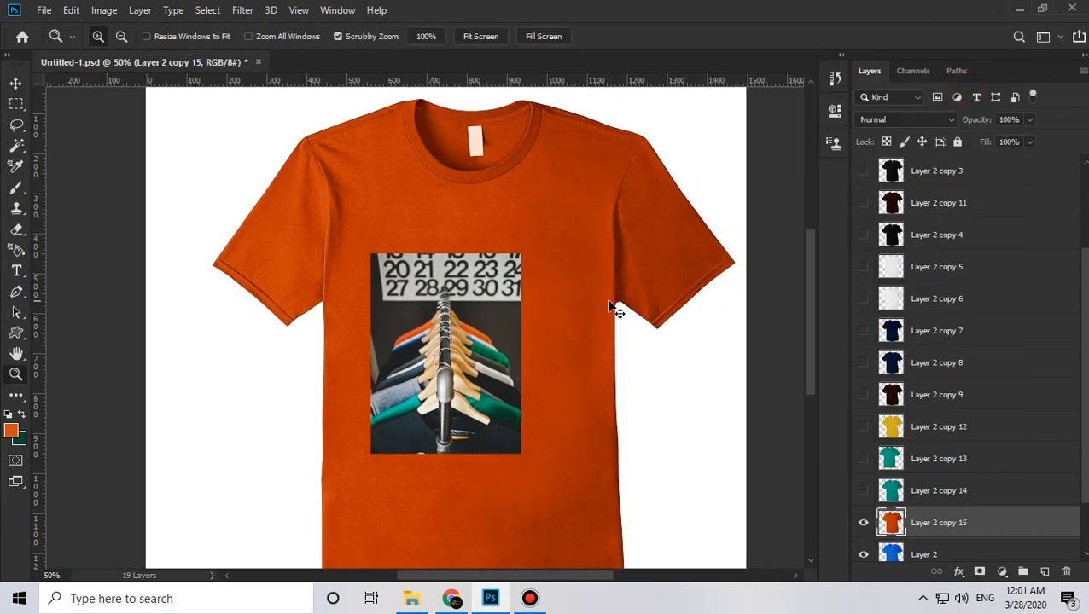
# - Brighten the orange shirt on Layer 2 copy 15 with a Levels midtone value of 1.18
pyautogui.hotkey('ctrl', 'l')
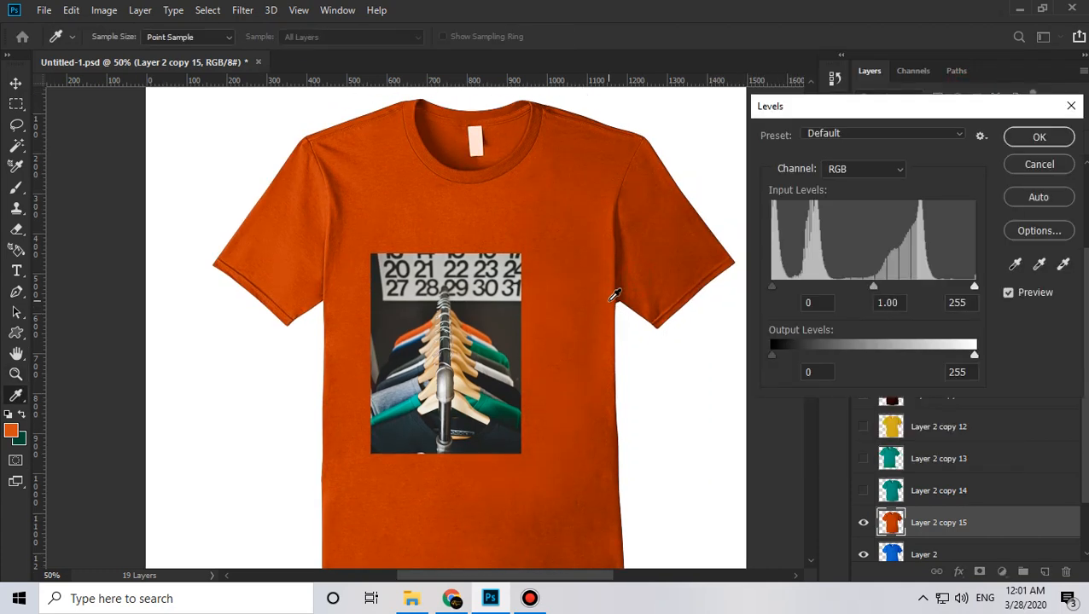
pyautogui.moveTo(873, 287)
pyautogui.mouseDown()
pyautogui.moveTo(852, 286)
pyautogui.moveTo(861, 291)
pyautogui.mouseUp()
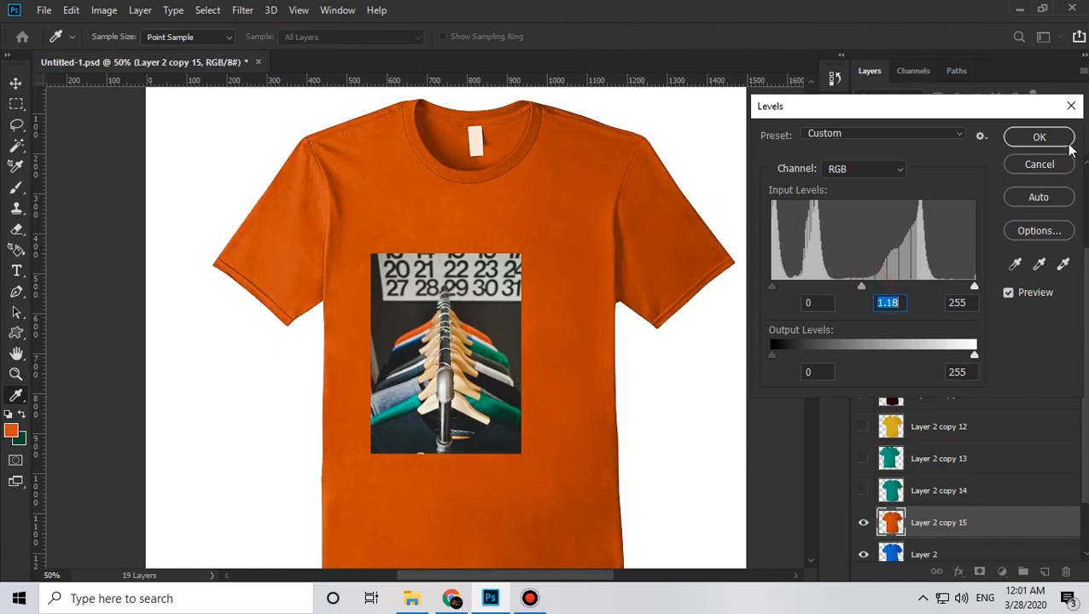
pyautogui.click(1033, 138)
pyautogui.keyDown('alt'); pyautogui.click(577, 290); pyautogui.keyUp('alt')
pyautogui.moveTo(607, 376); pyautogui.dragTo(680, 372)
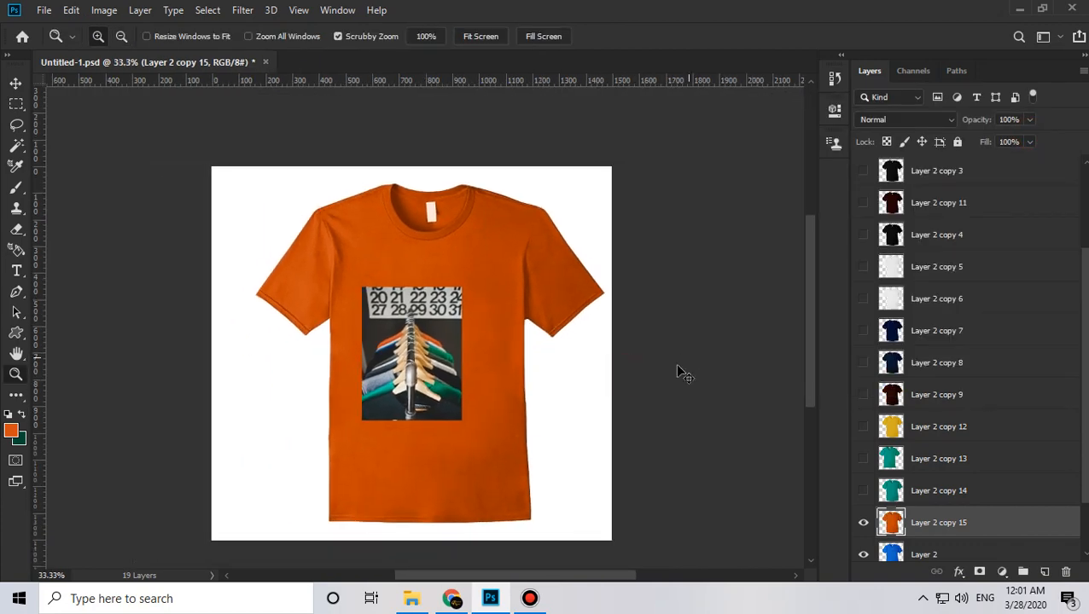
# - Lighten the orange shirt slightly with a Curves point at input 134 and output 142
pyautogui.hotkey('ctrl', 'm')
pyautogui.moveTo(684, 331); pyautogui.dragTo(685, 317)
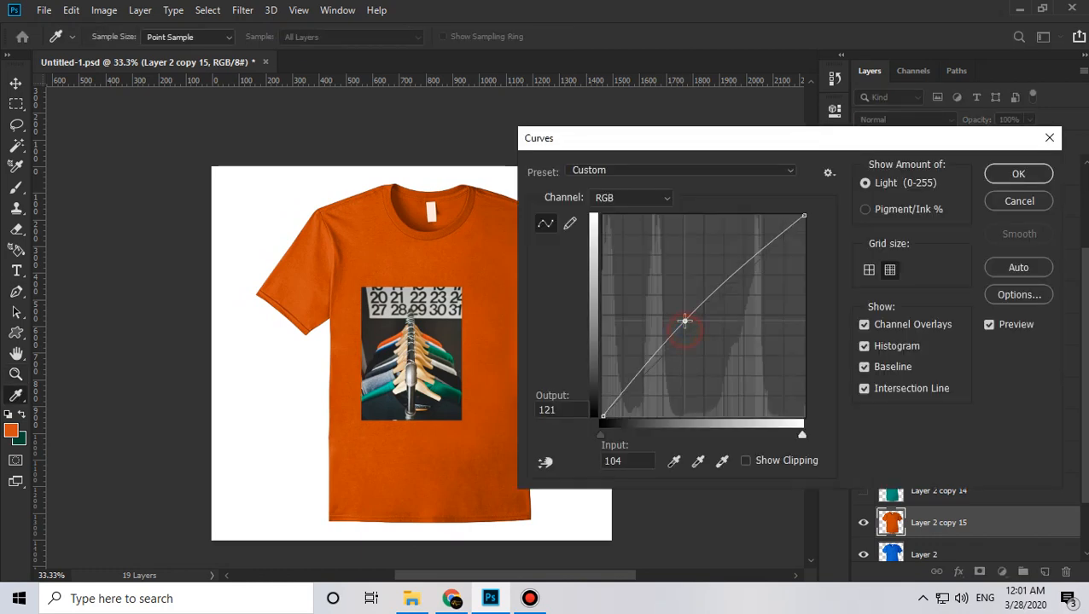
pyautogui.hotkey('ctrl', 'z')
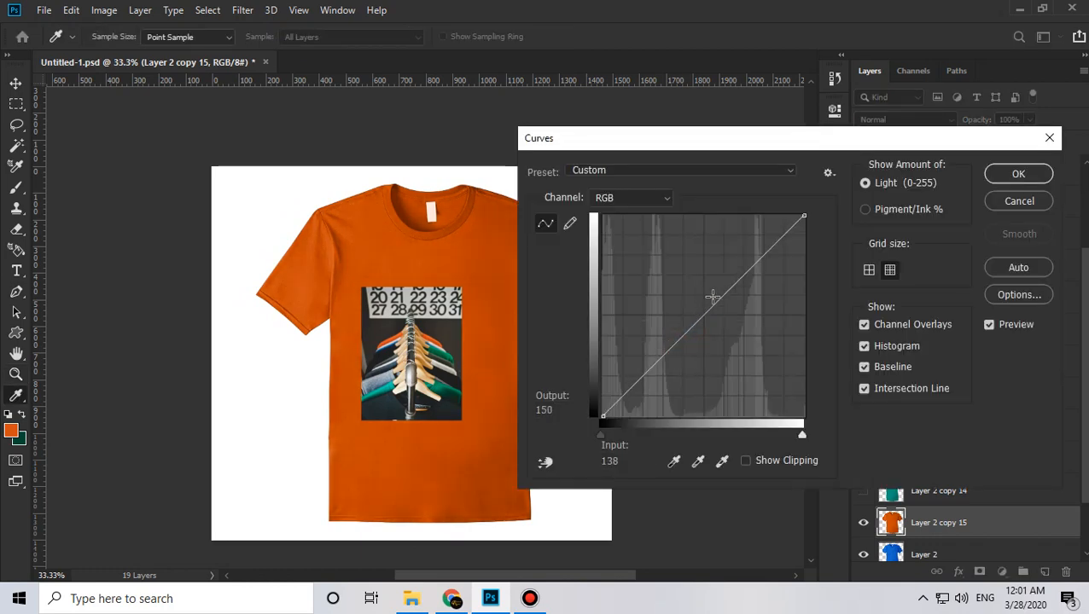
pyautogui.click(709, 302)
pyautogui.moveTo(708, 302); pyautogui.dragTo(708, 304)
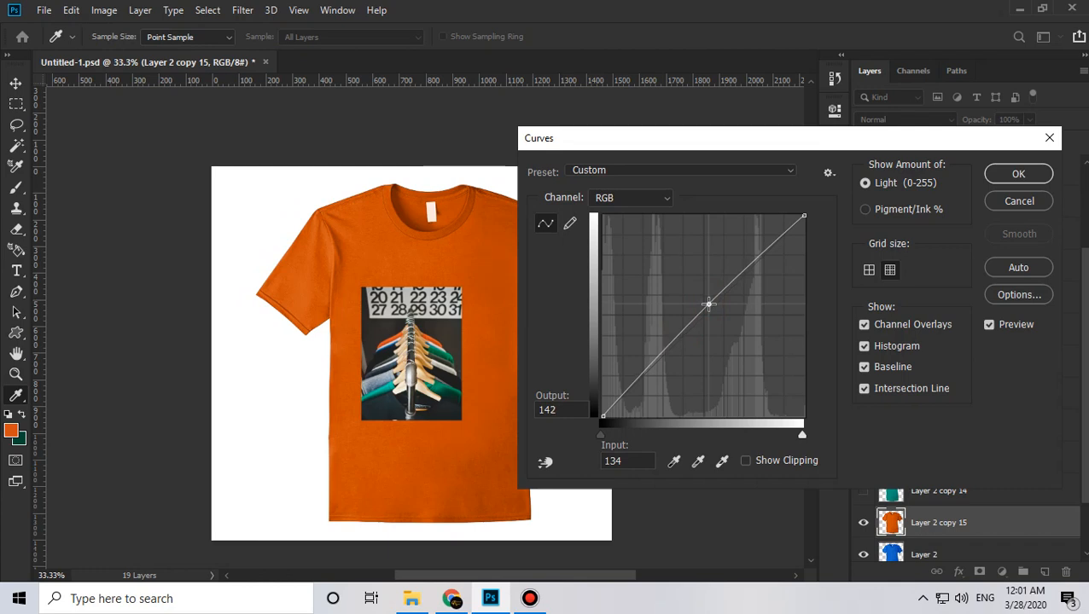
pyautogui.click(1019, 174)
pyautogui.press('z')
pyautogui.click(559, 299)
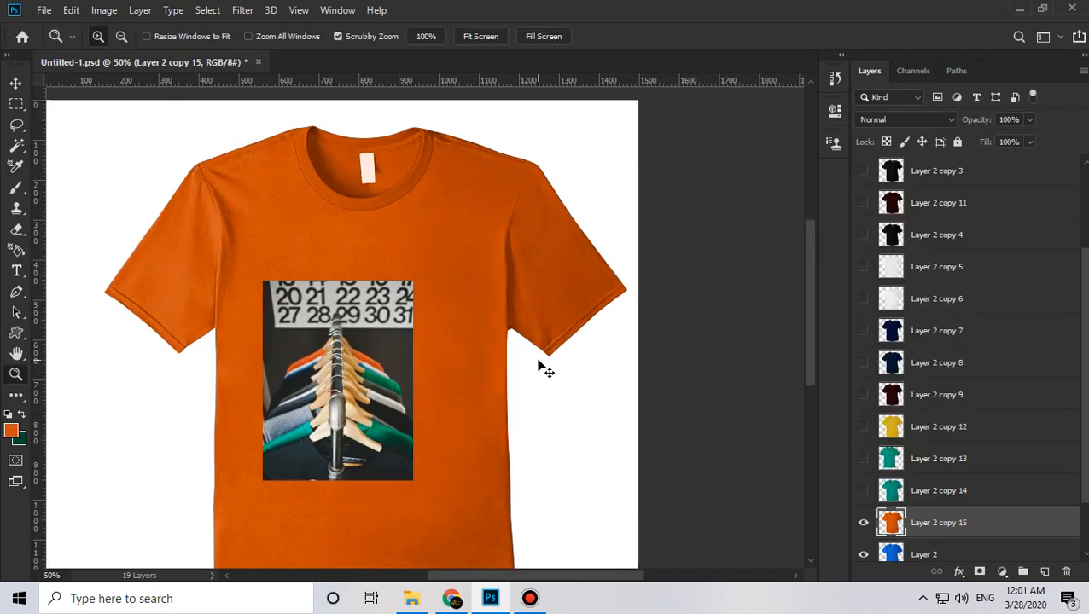
# - Shift the orange shirt's midtones with Color Balance levels of +1 cyan-red and -8 magenta-green
pyautogui.hotkey('ctrl', 'b')
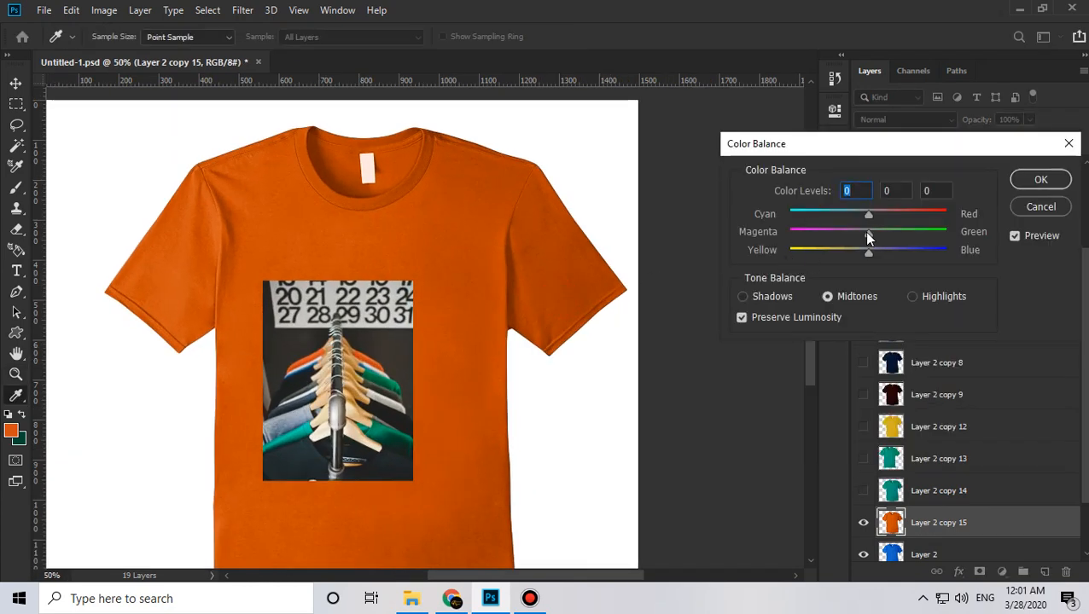
pyautogui.moveTo(864, 233); pyautogui.dragTo(862, 234)
pyautogui.click(860, 230)
pyautogui.moveTo(868, 213); pyautogui.dragTo(867, 210)
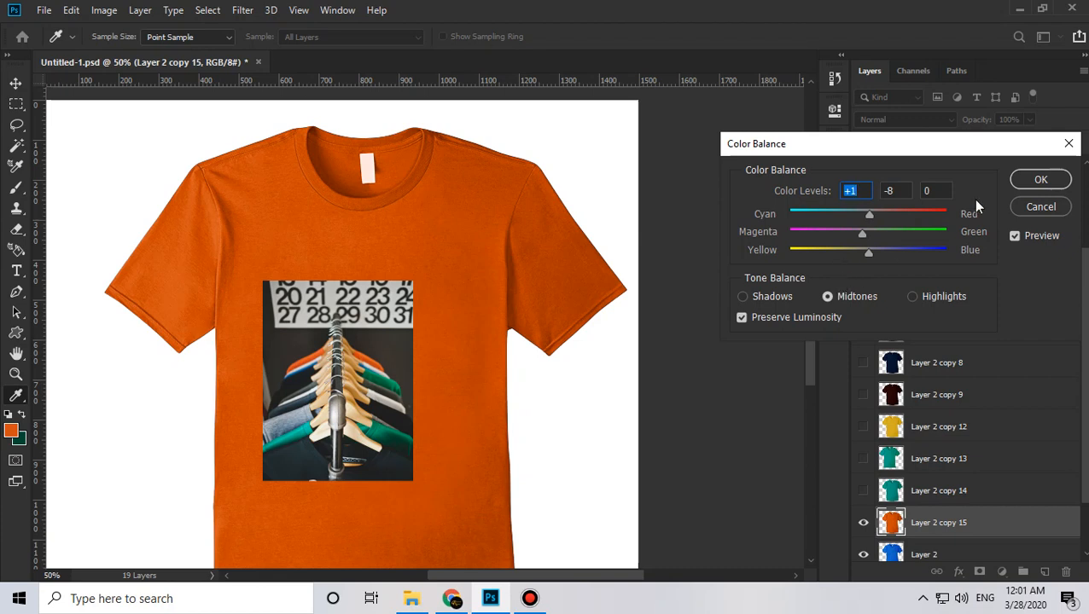
pyautogui.click(1055, 186)
pyautogui.press('z')
pyautogui.keyDown('alt'); pyautogui.click(597, 305); pyautogui.keyUp('alt')
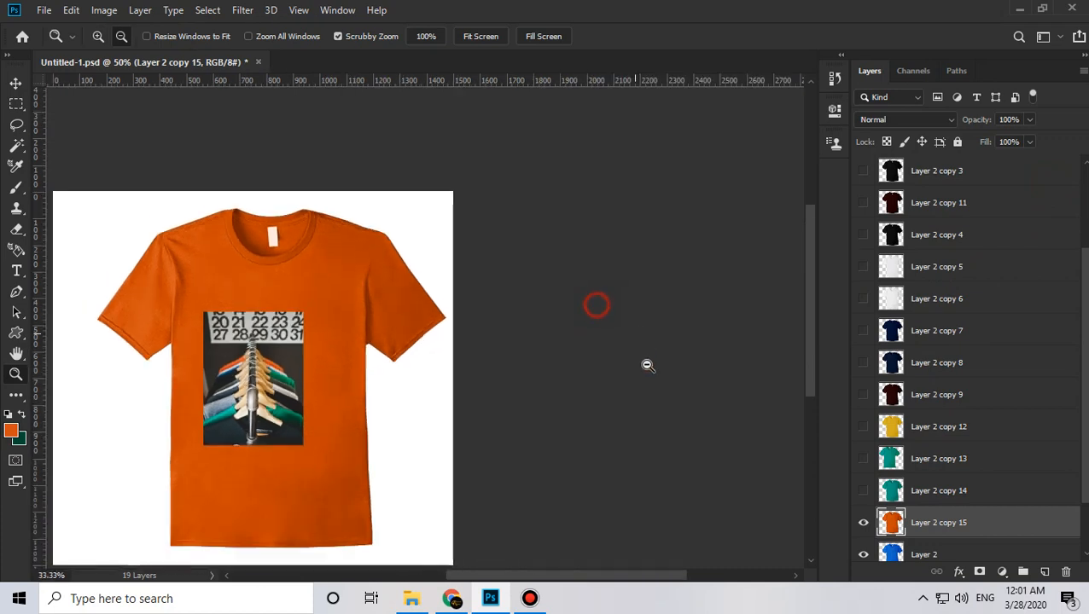
pyautogui.keyDown('alt'); pyautogui.click(597, 304); pyautogui.keyUp('alt')
pyautogui.moveTo(530, 433); pyautogui.dragTo(690, 379)
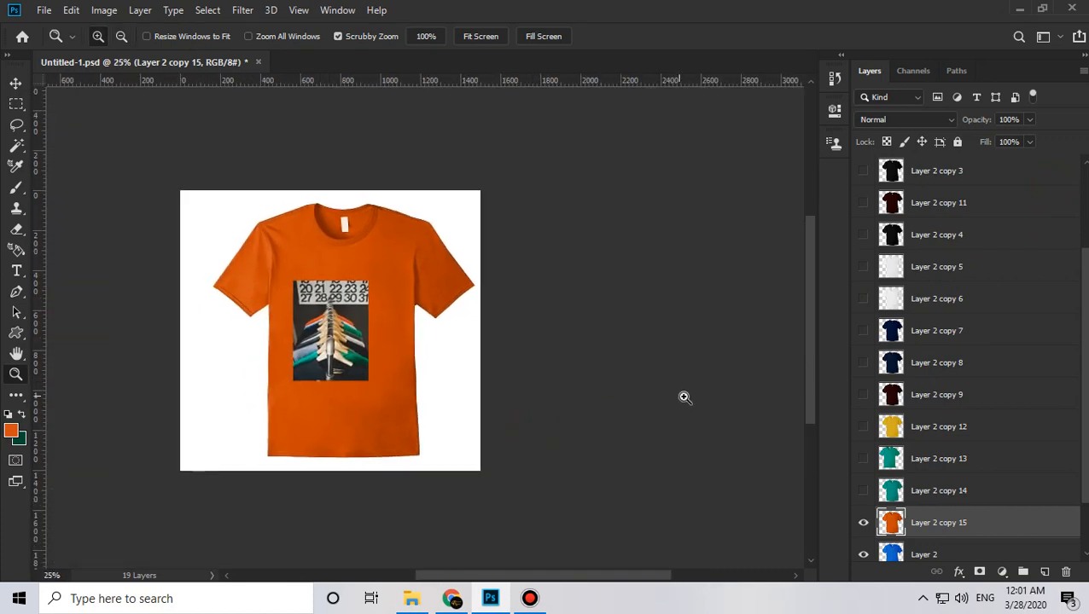
pyautogui.scroll(3, 891, 471)
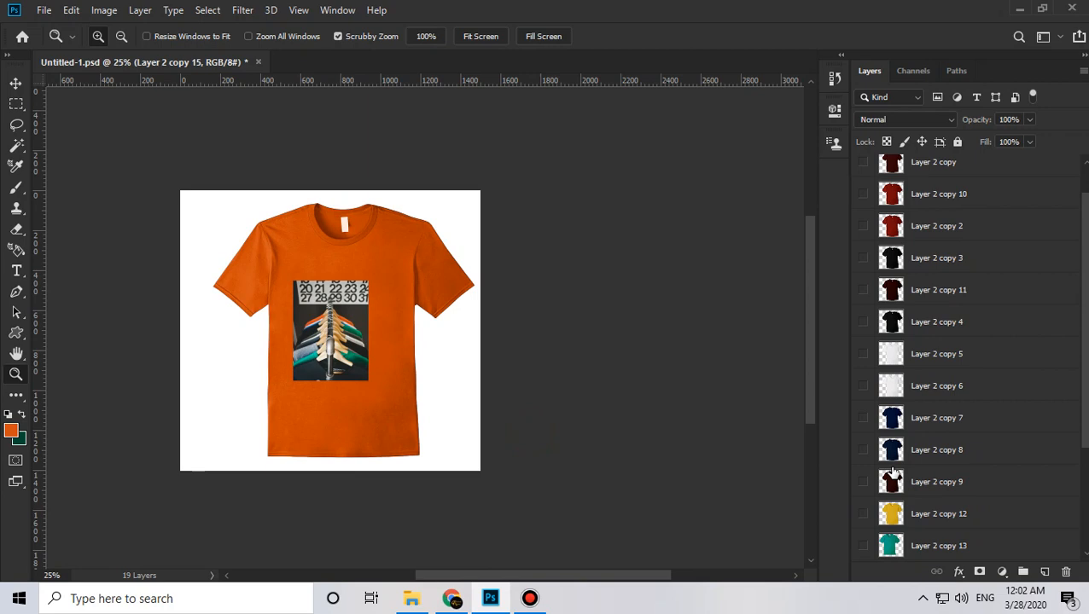
pyautogui.click(527, 600)
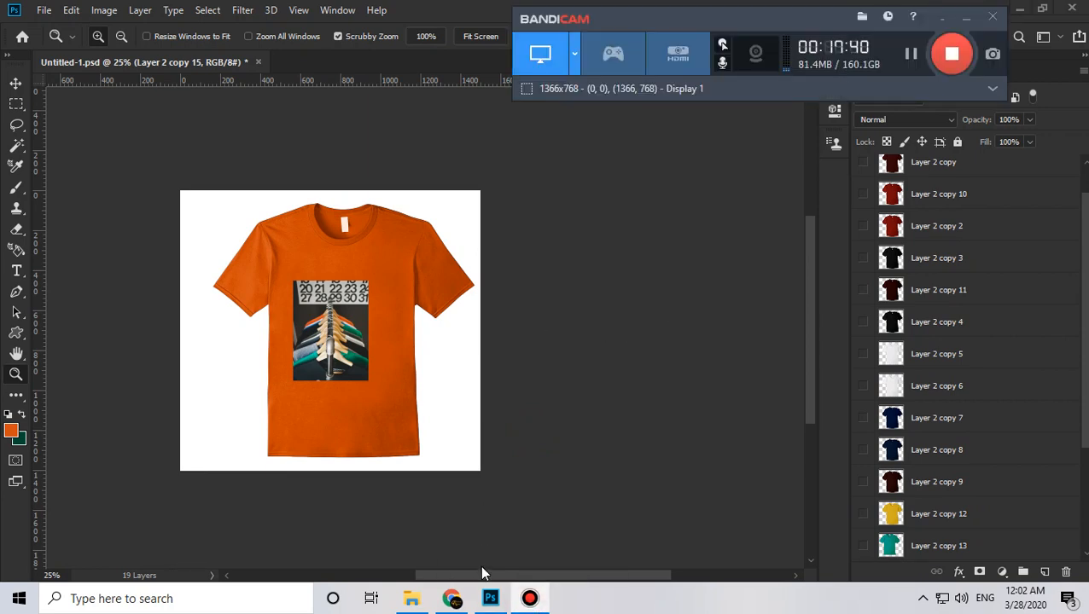
# - Switch to Chrome and bring up the VU EDUCATION YouTube channel page
pyautogui.click(451, 600)
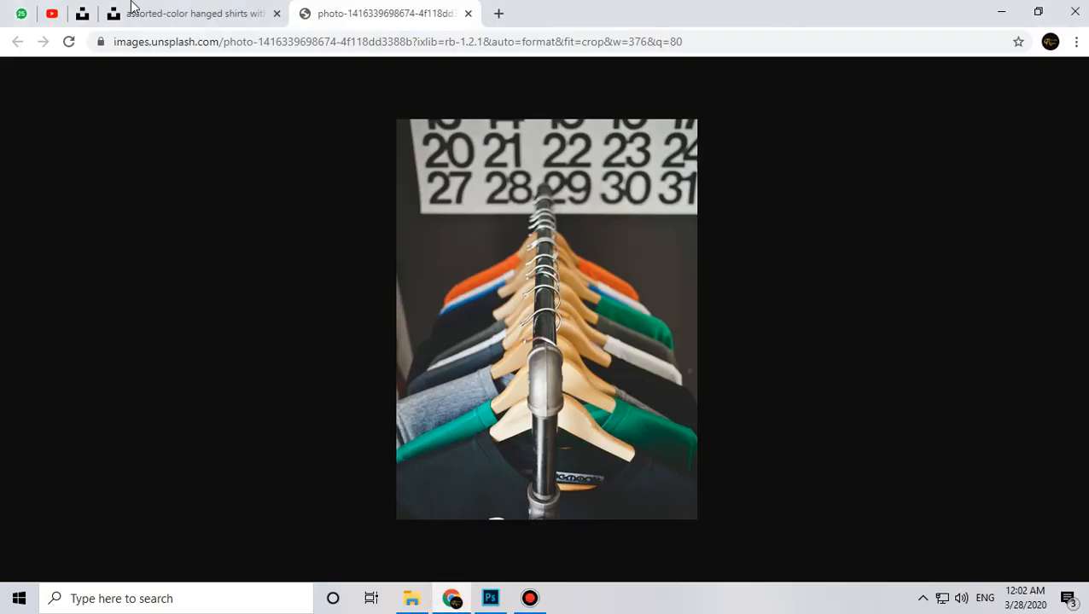
pyautogui.click(60, 12)
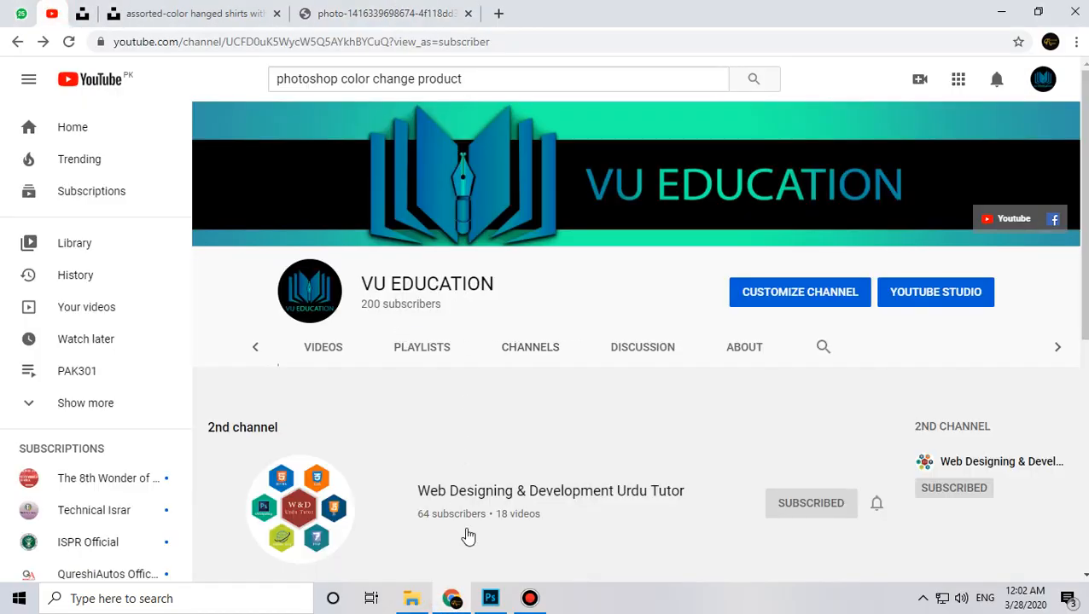
pyautogui.moveTo(527, 603)
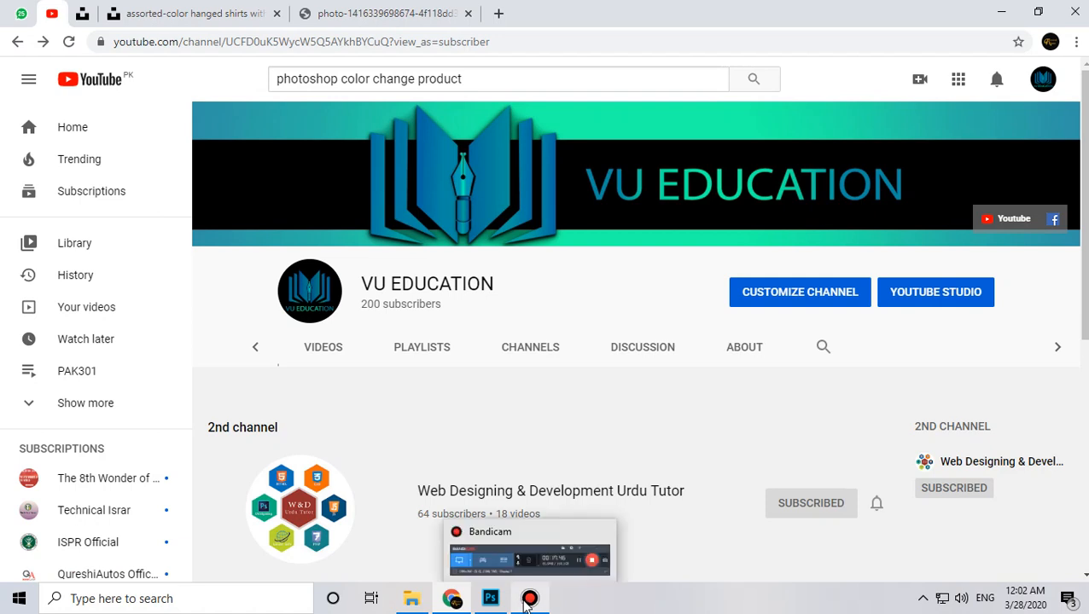